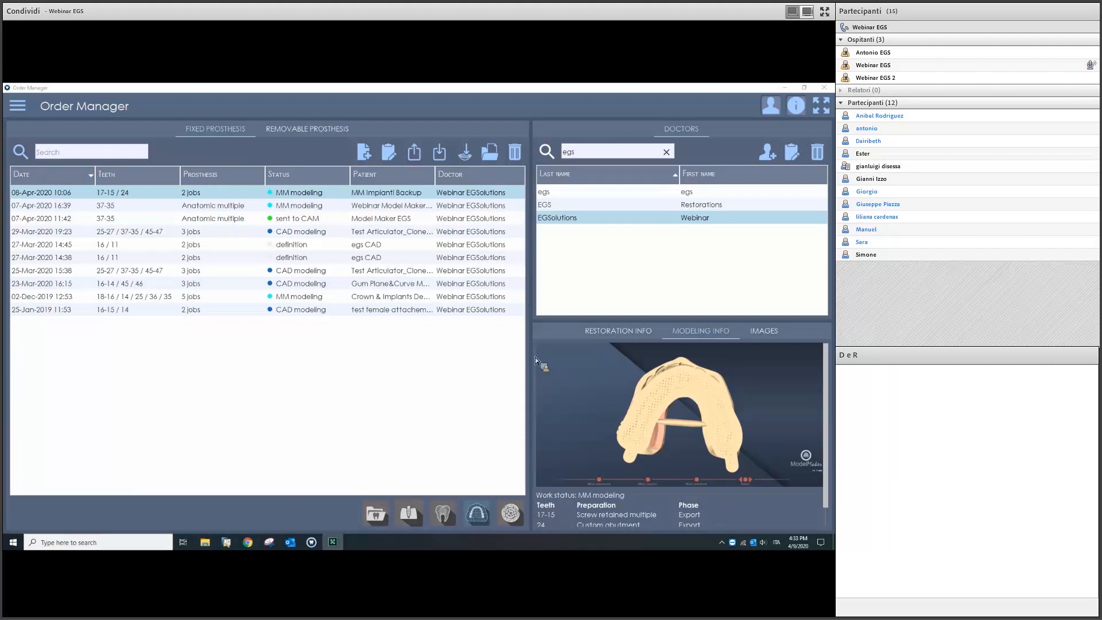
Step: Widen the order list to show the Doctor column and adjust the doctors list height
drag(534, 354, 429, 343)
drag(526, 349, 488, 350)
mouse_move(663, 322)
mouse_down()
mouse_move(660, 349)
mouse_move(657, 312)
mouse_move(657, 327)
mouse_up()
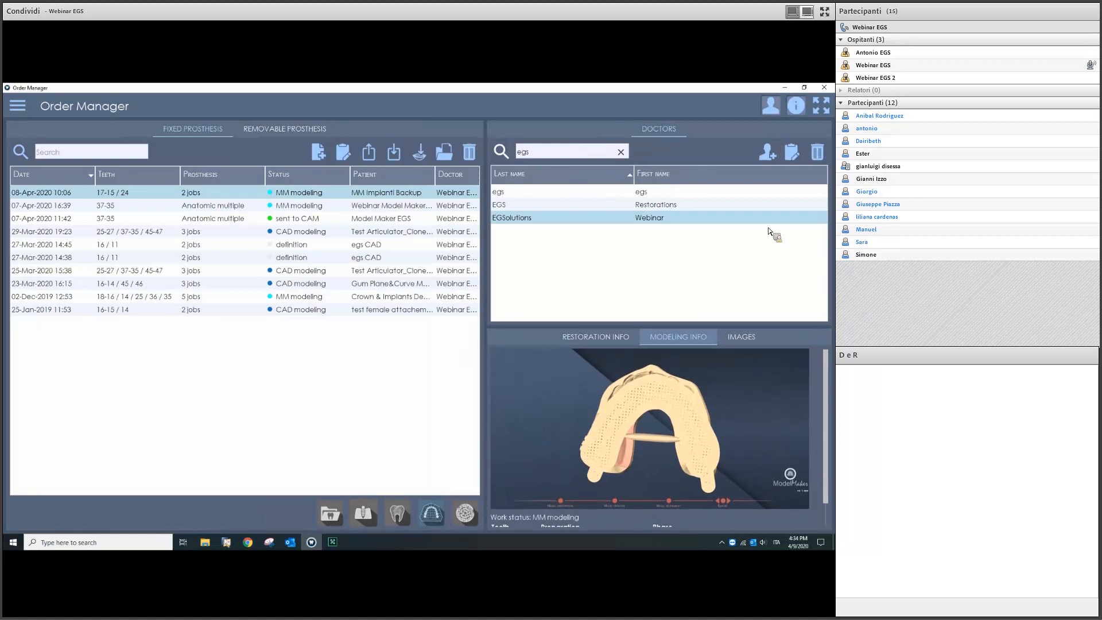
Step: Start and cancel a new doctor, toggle the doctors panel, and enlarge the doctors list
click(770, 153)
click(517, 228)
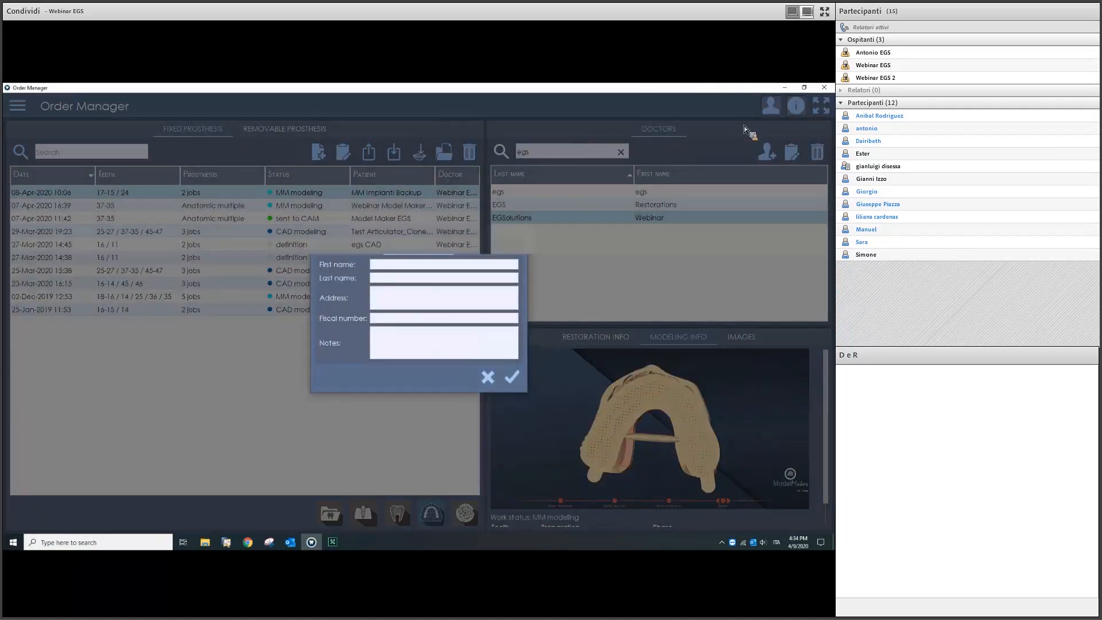
click(770, 105)
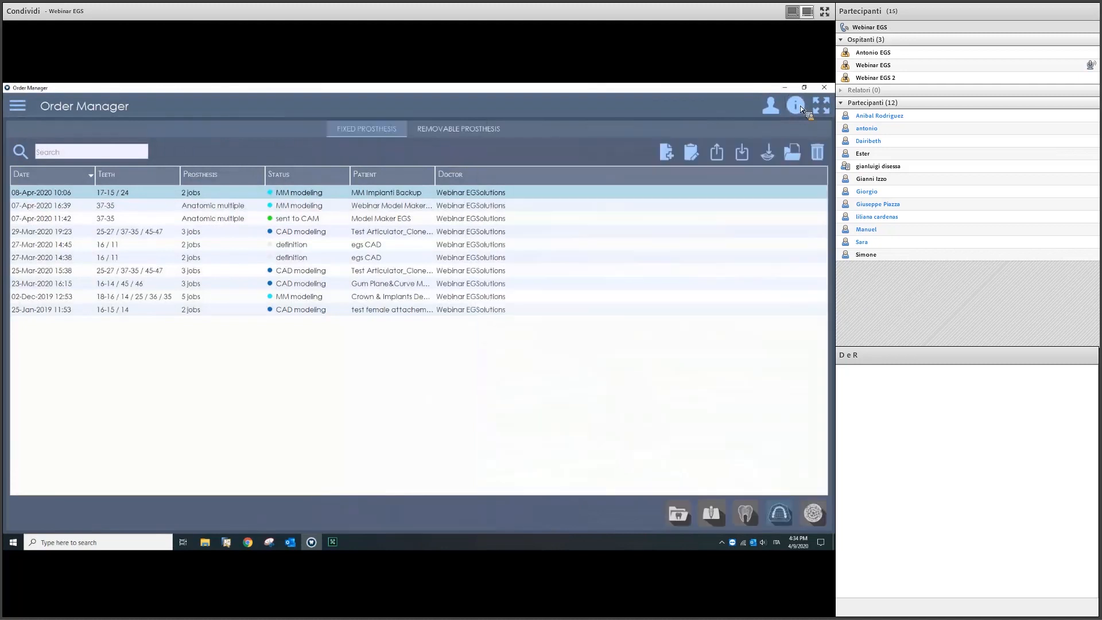
click(769, 105)
drag(733, 259, 516, 322)
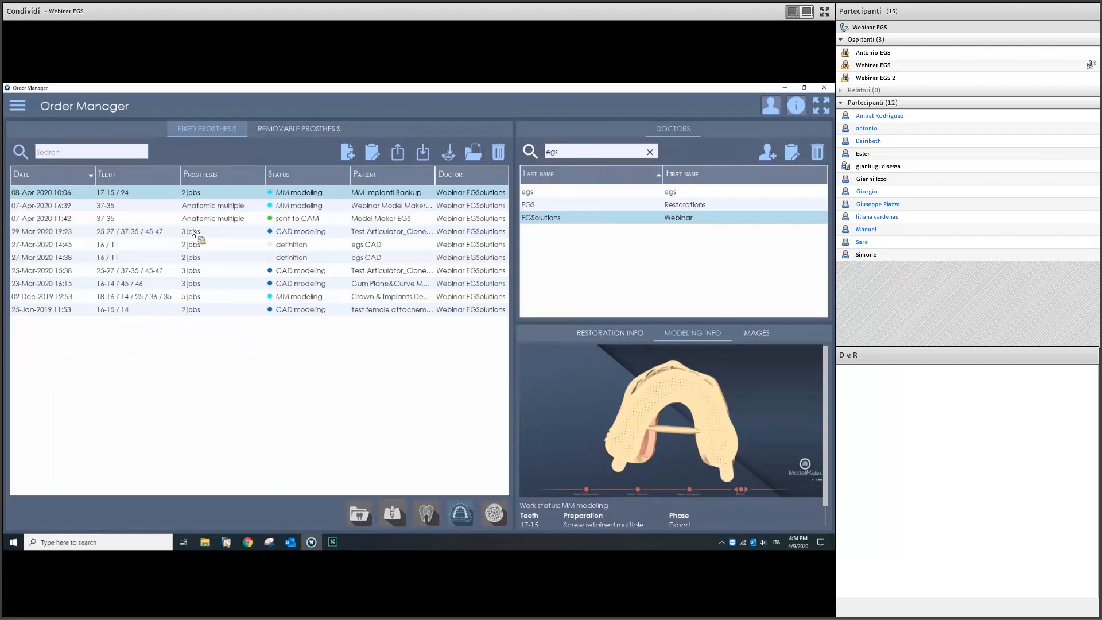
Step: Browse the Libraries Manager's teeth, articulator, attachment, implant and bar-section libraries, then reopen the main menu
click(22, 114)
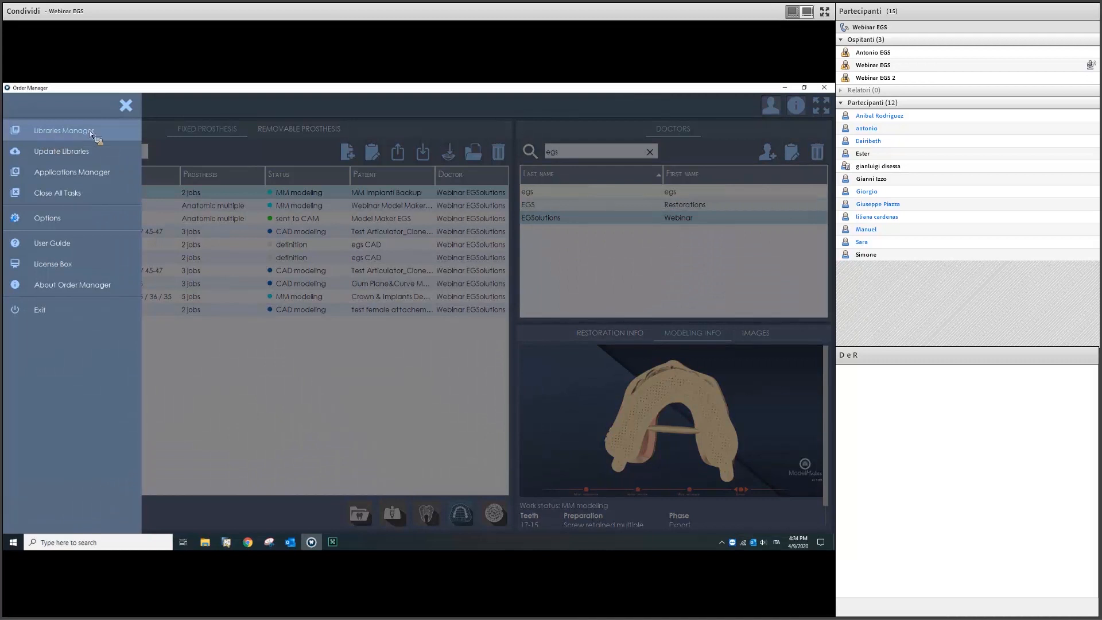
click(105, 134)
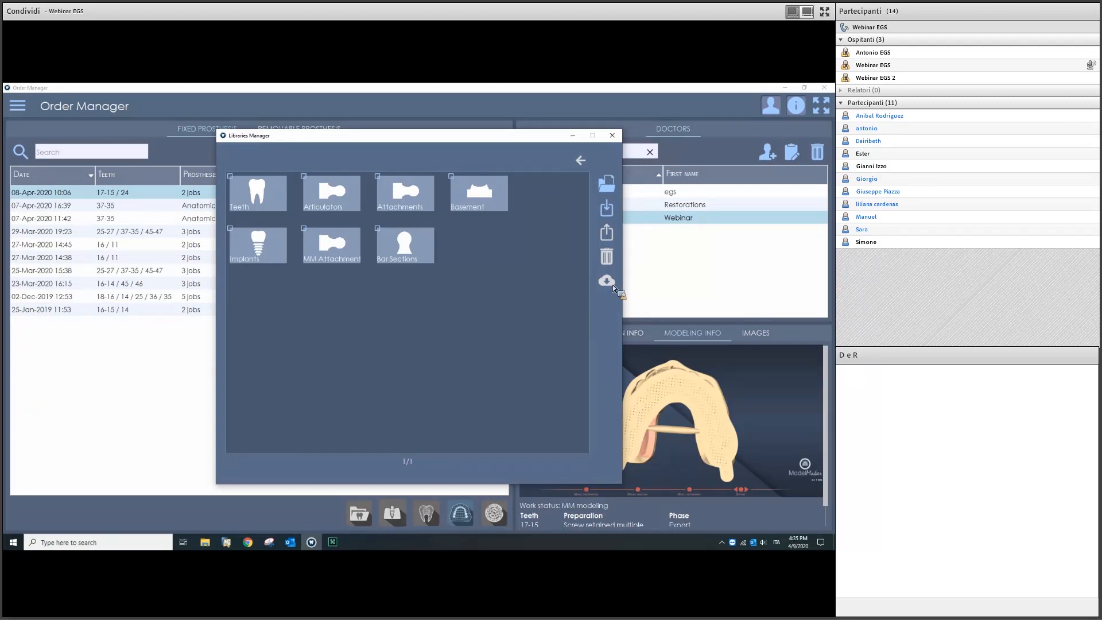
click(613, 138)
click(17, 106)
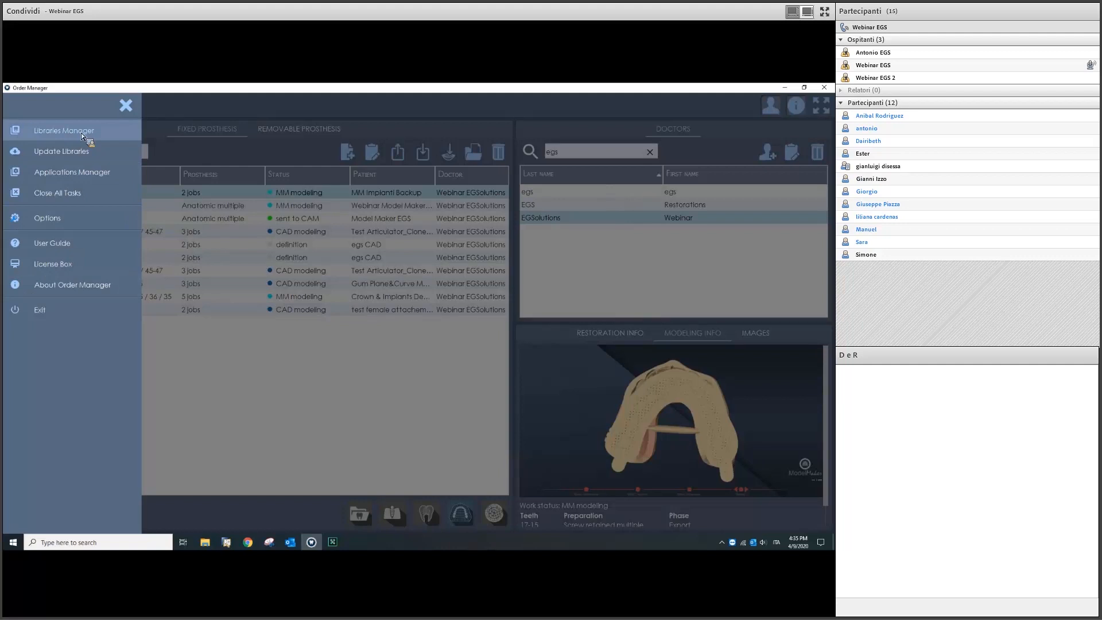
click(82, 172)
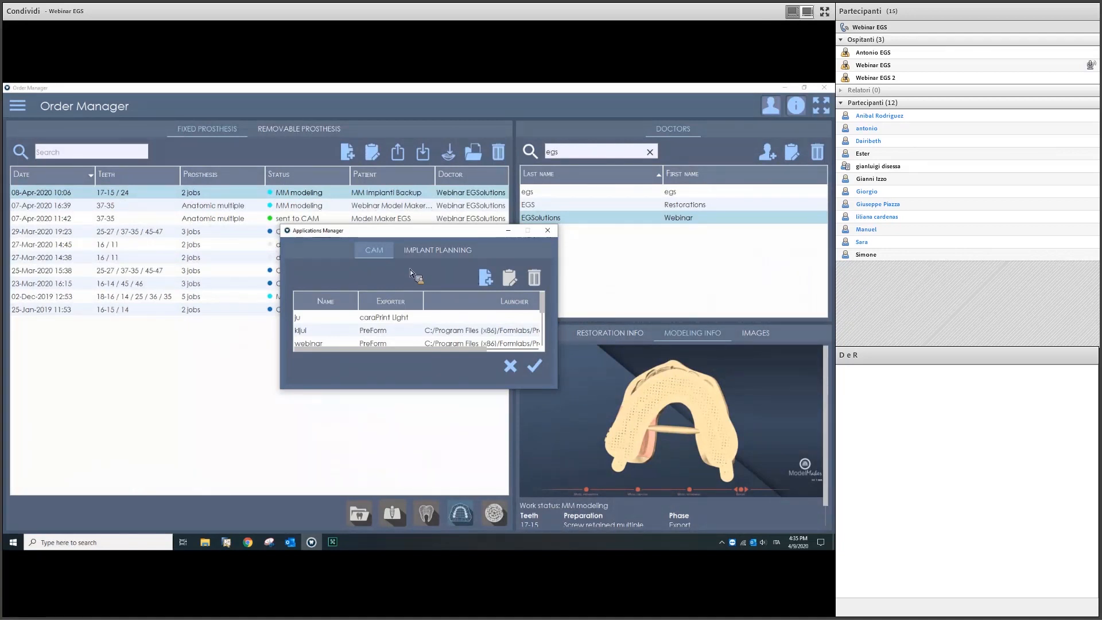
click(486, 280)
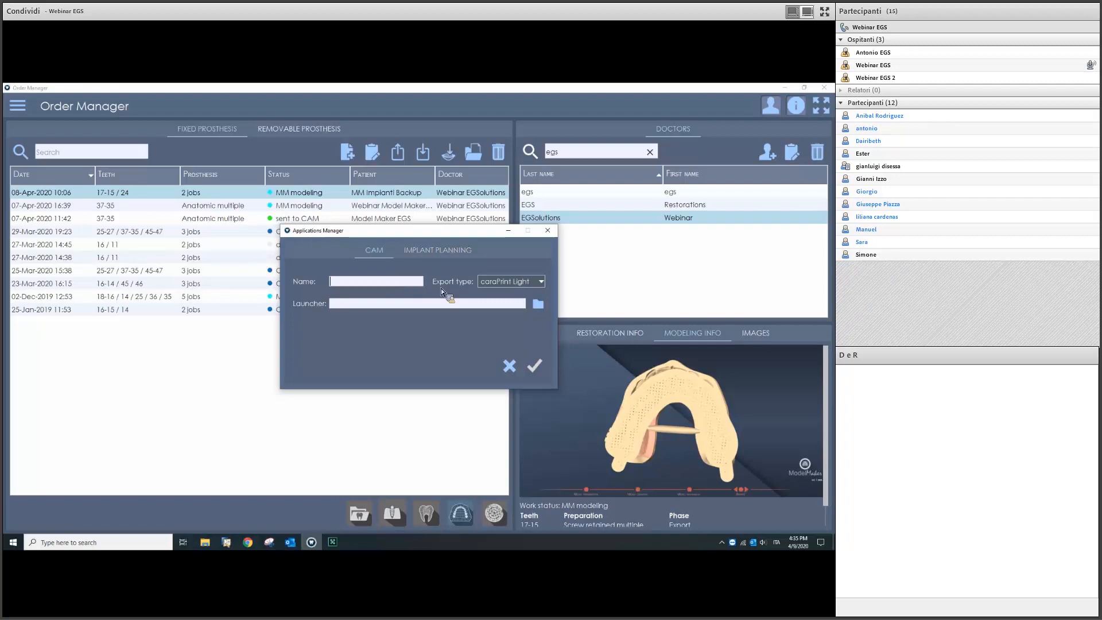
click(500, 286)
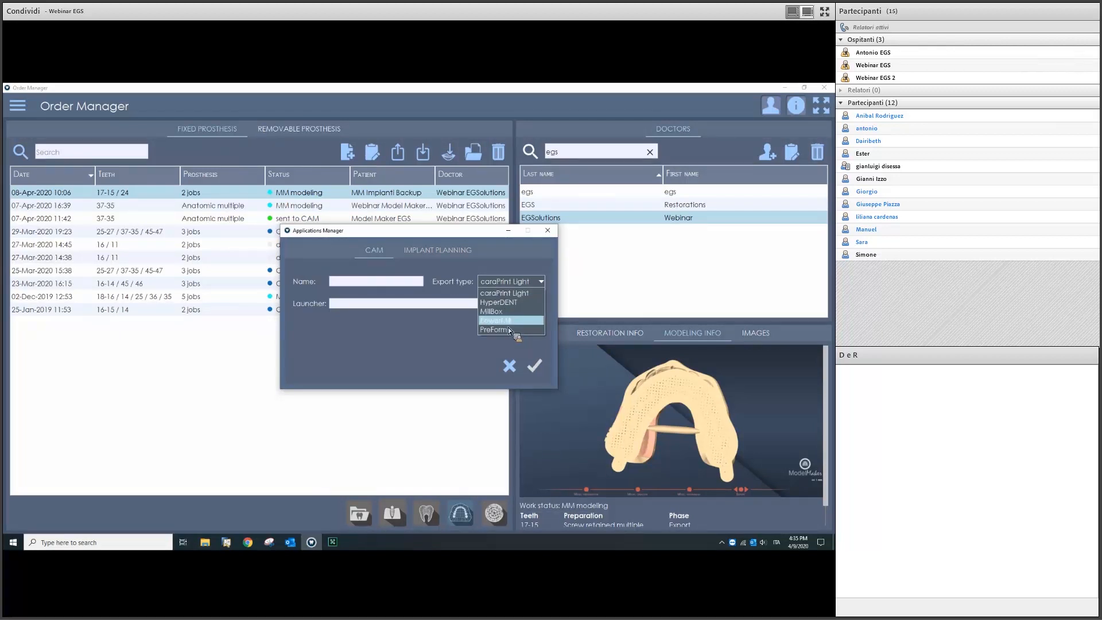
click(442, 335)
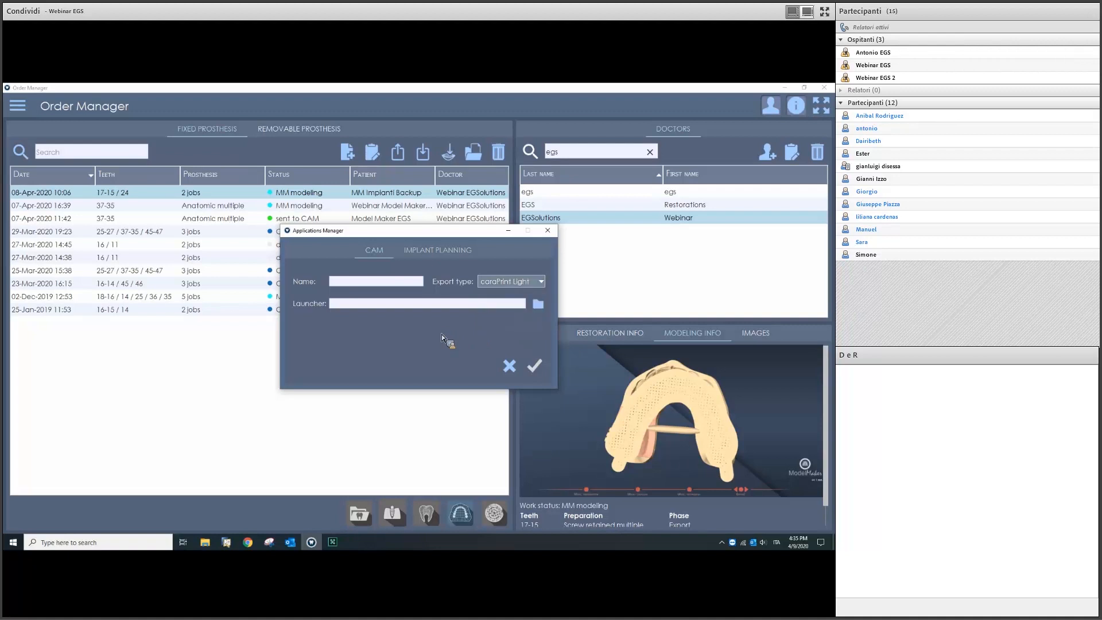
click(548, 231)
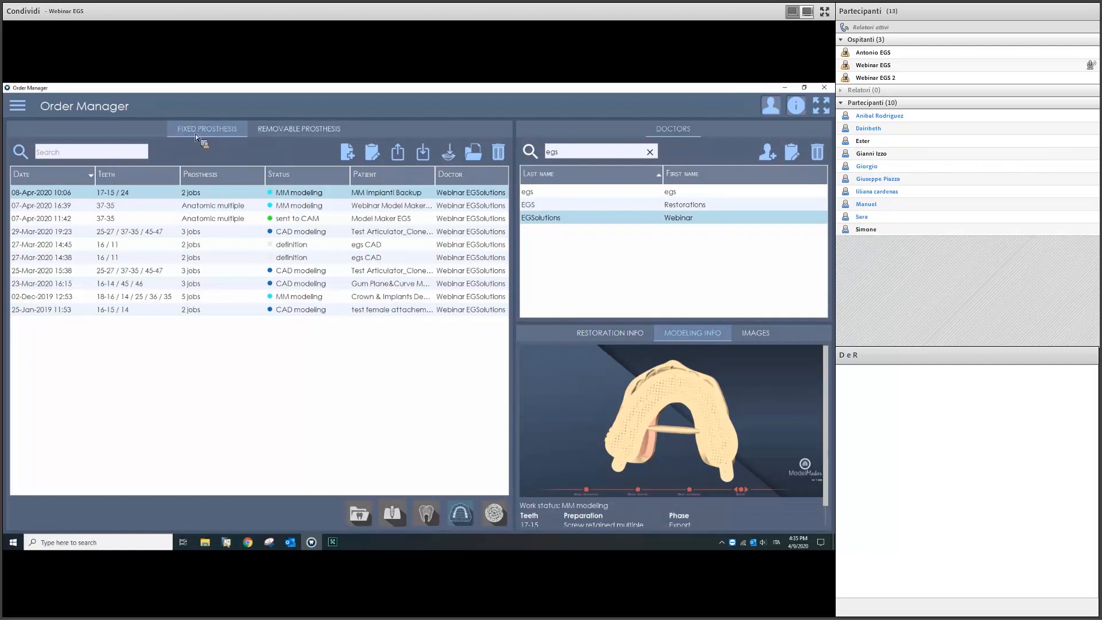
Step: Open a trial removable order, preview splint and partial framework for tooth 16, then delete it unsaved
click(301, 131)
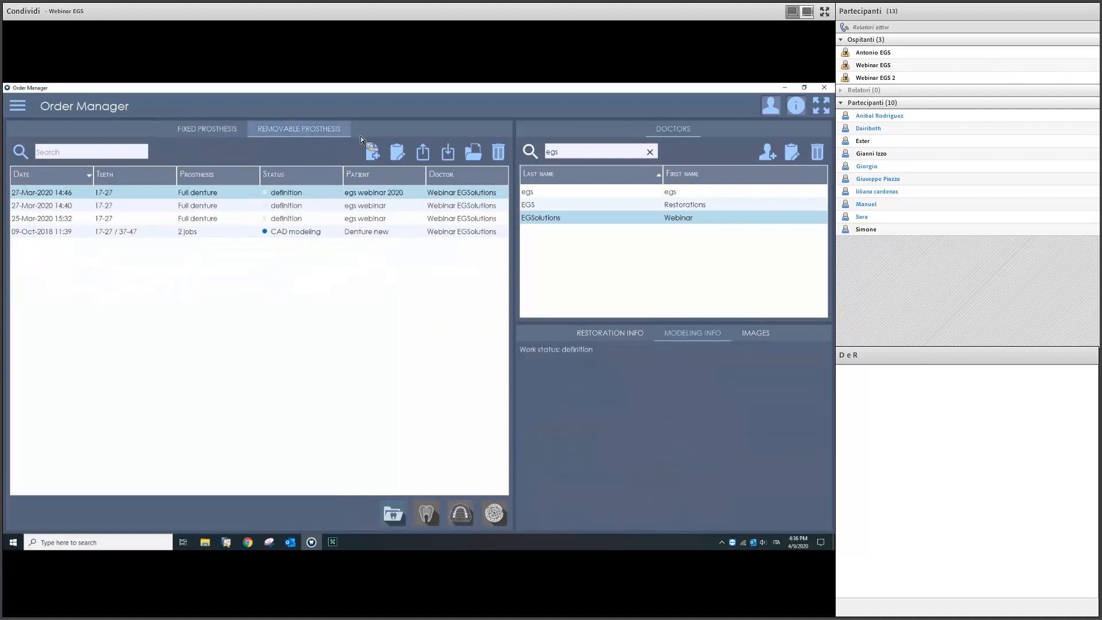
click(370, 155)
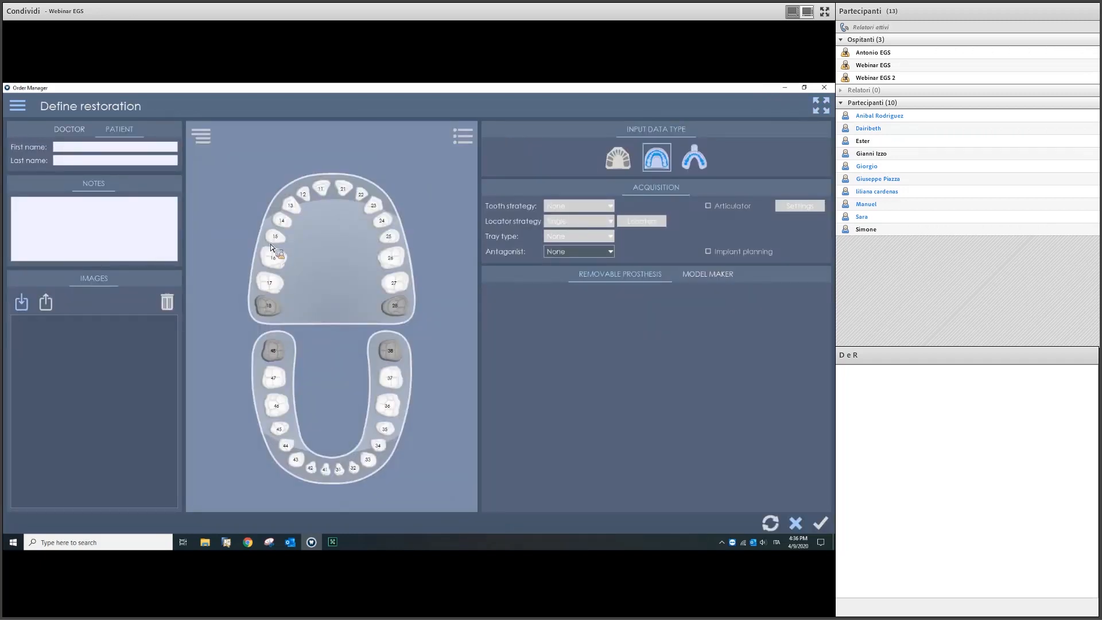
click(273, 260)
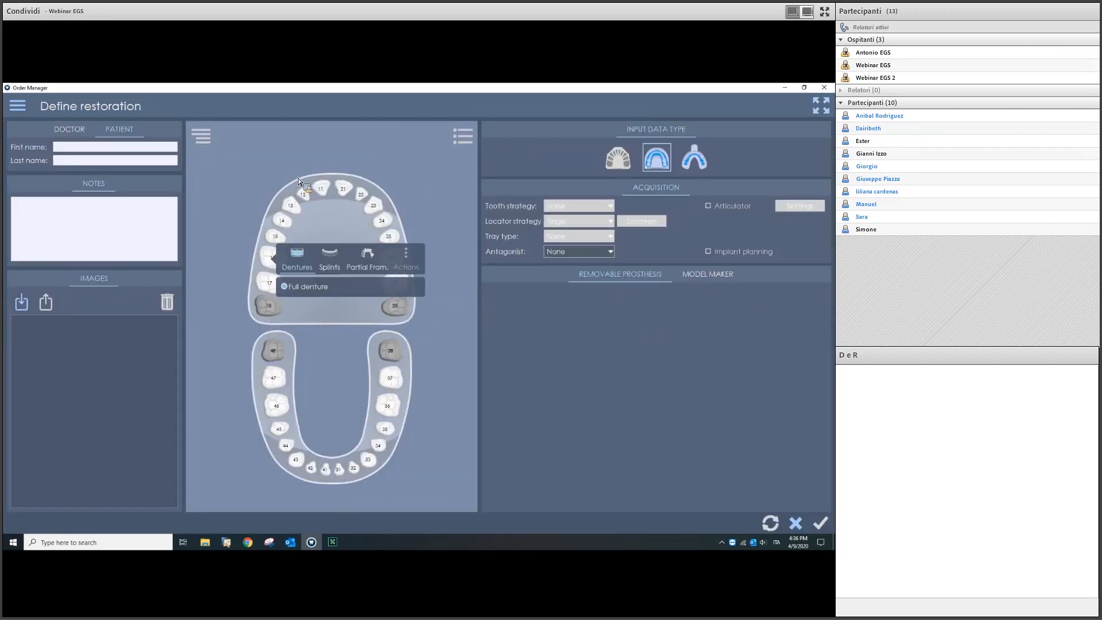
click(331, 267)
click(369, 264)
click(825, 87)
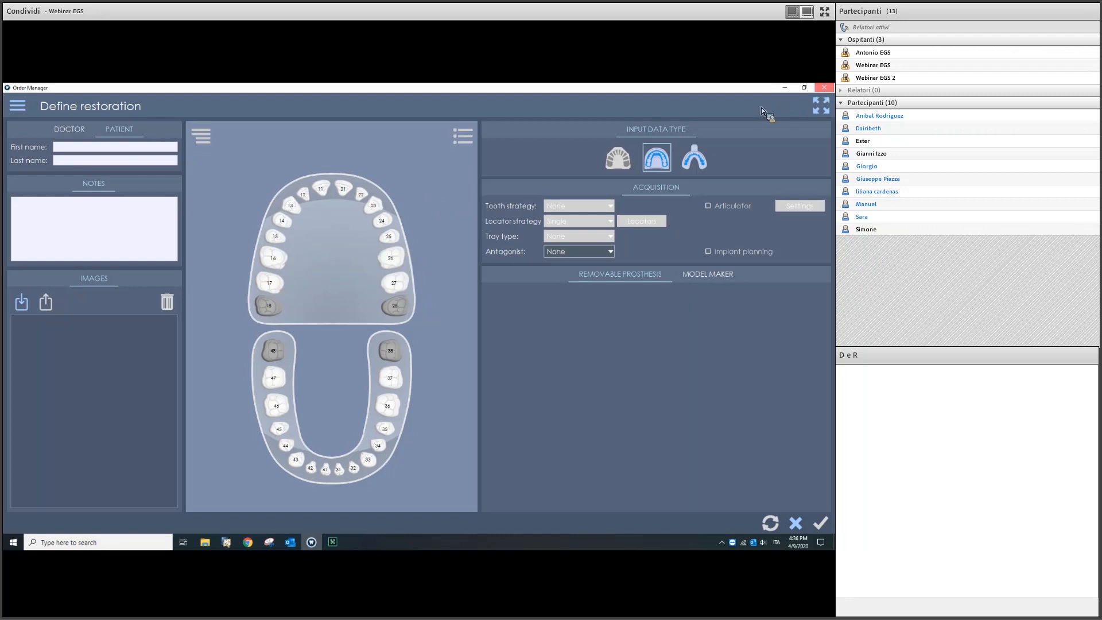
click(410, 322)
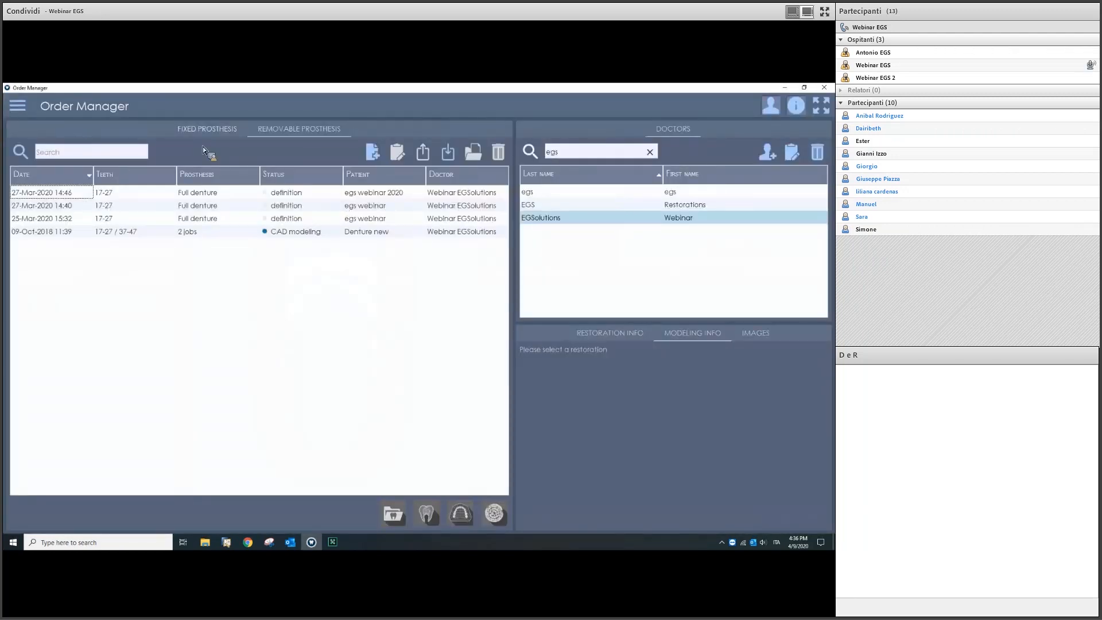
Step: Return to the fixed prosthesis order list showing the 08-Apr-2020 order
click(202, 130)
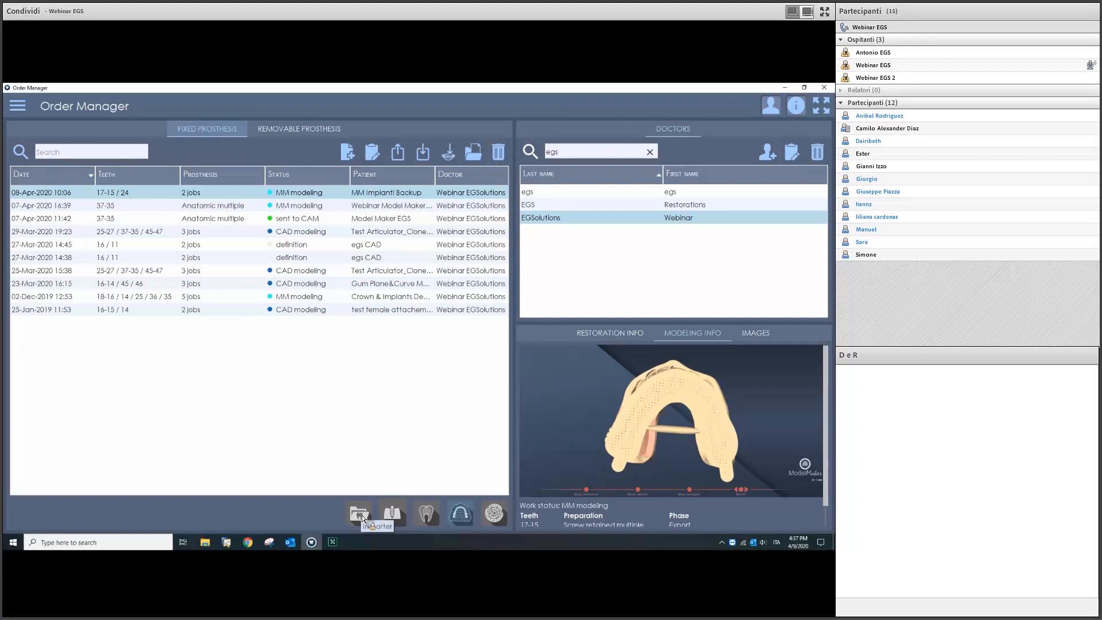
Step: Filter orders by All doctors, Any time and Gum, then close the filter panel
click(25, 152)
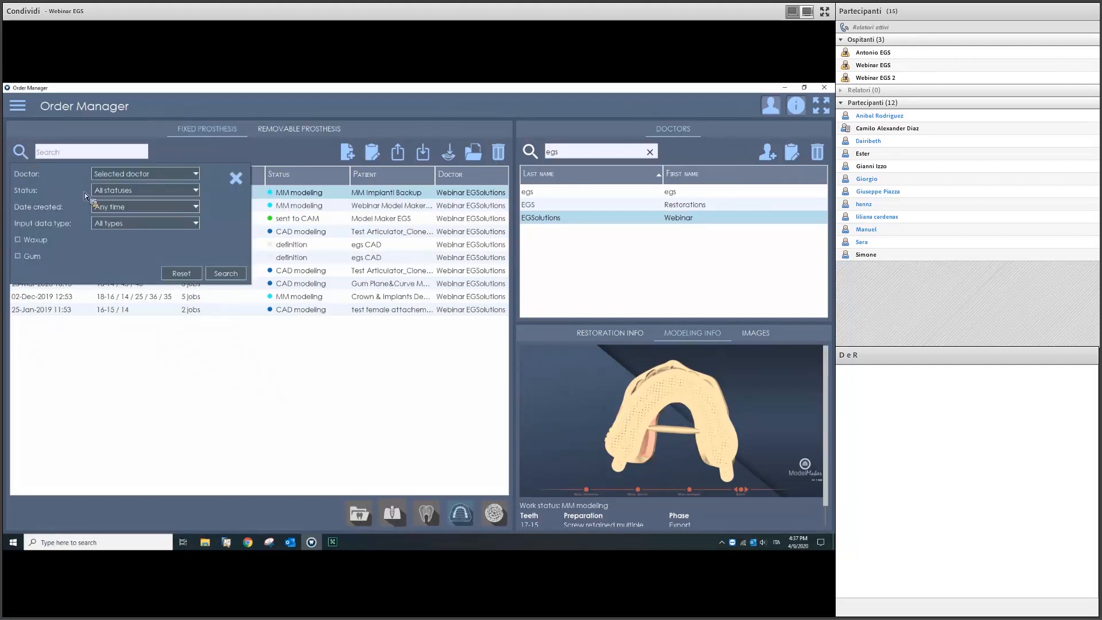
click(125, 174)
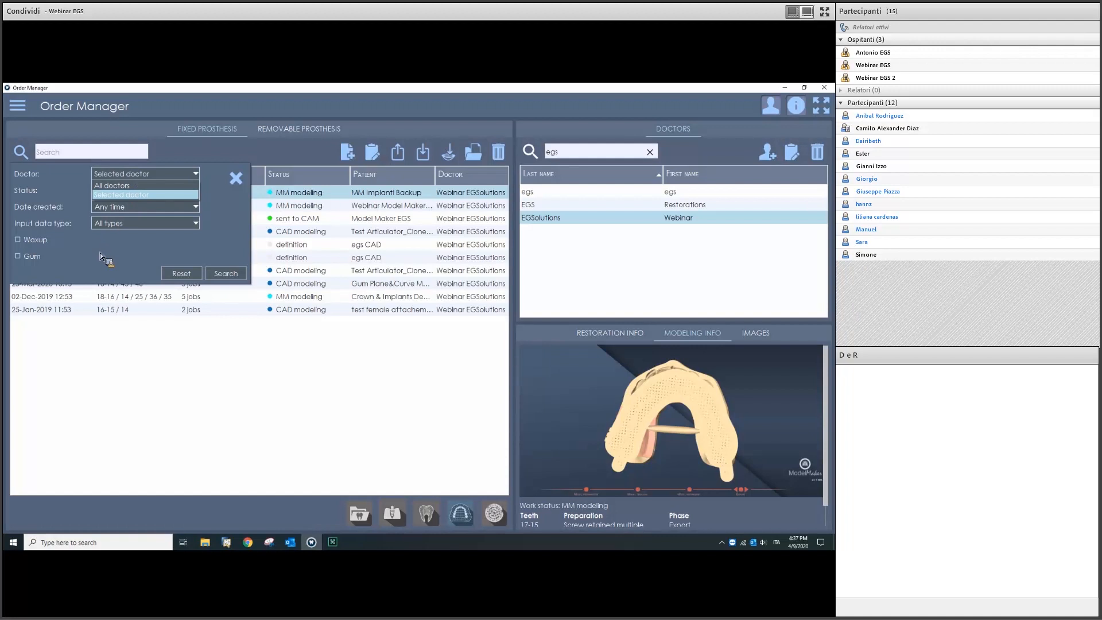
click(121, 174)
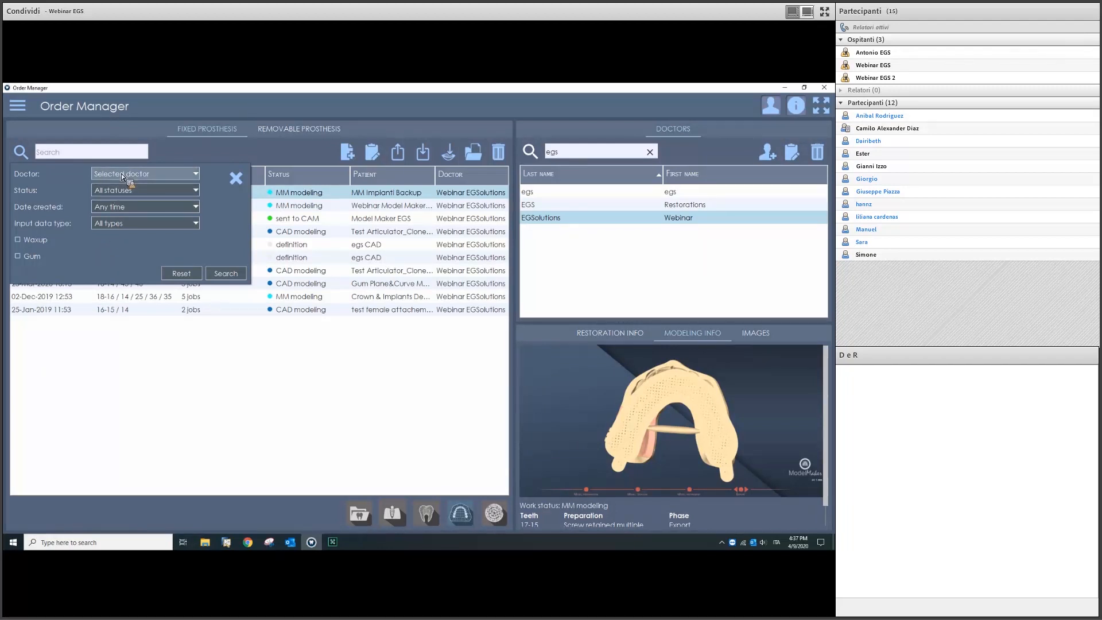
click(122, 174)
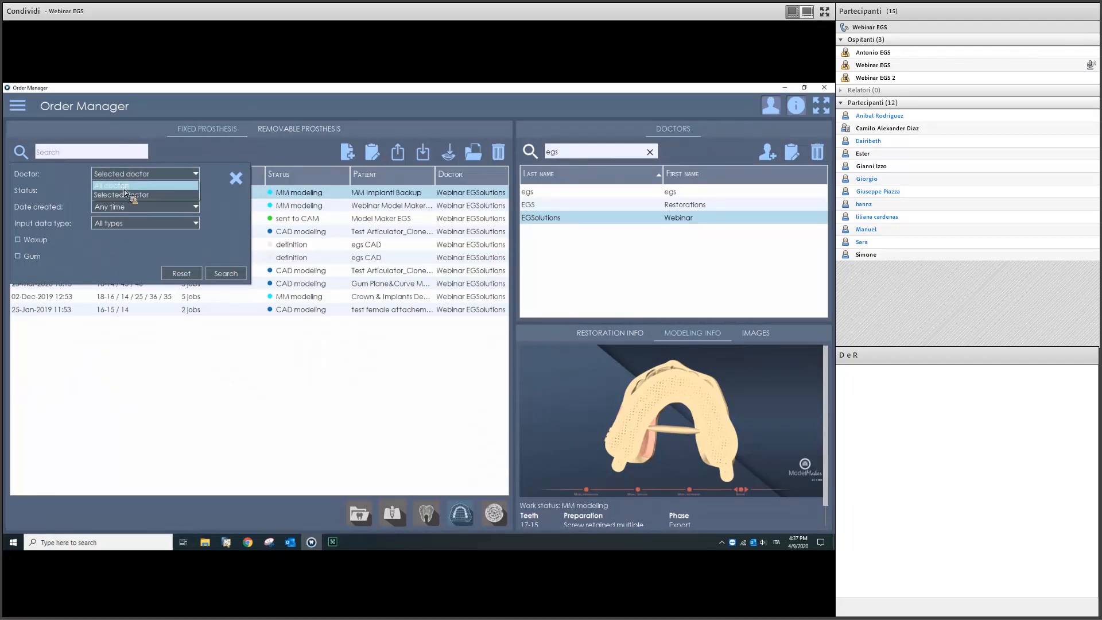
click(123, 187)
click(122, 207)
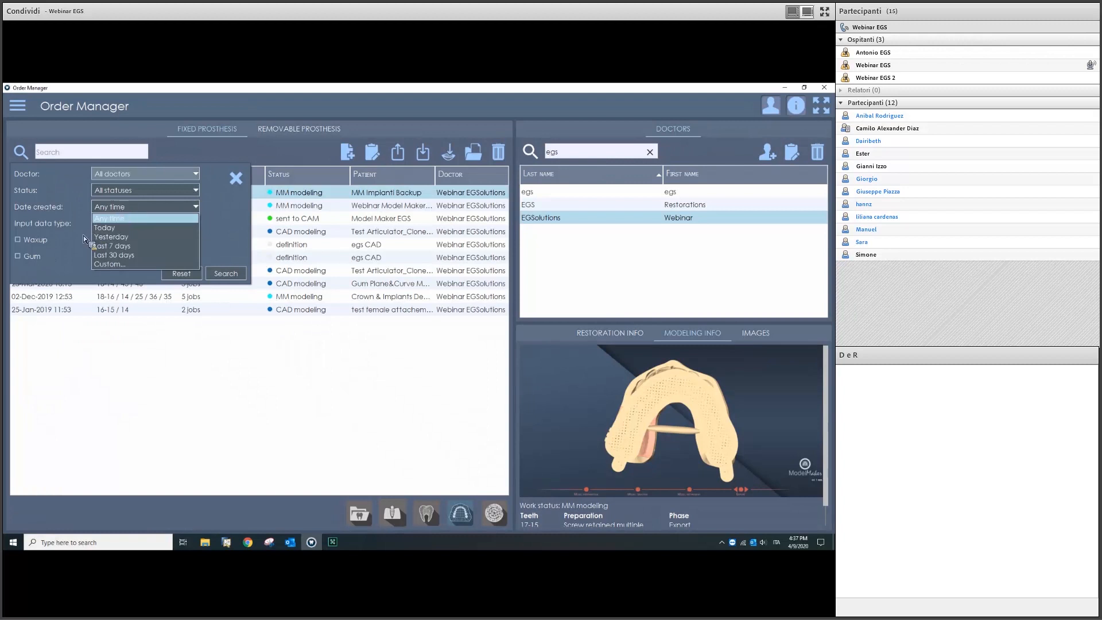
click(66, 270)
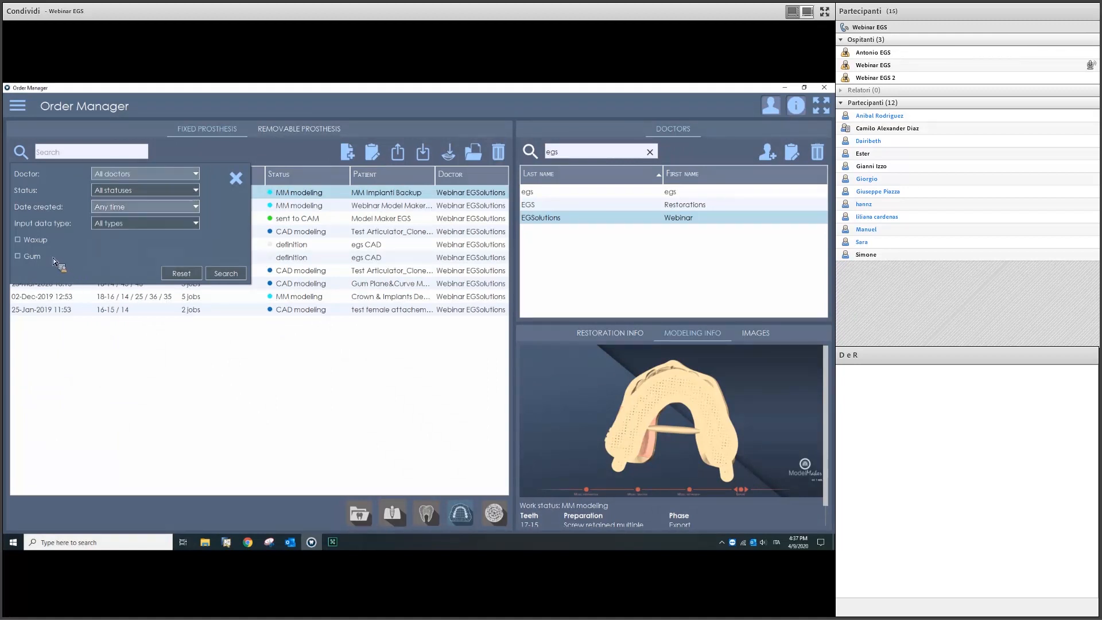
click(29, 258)
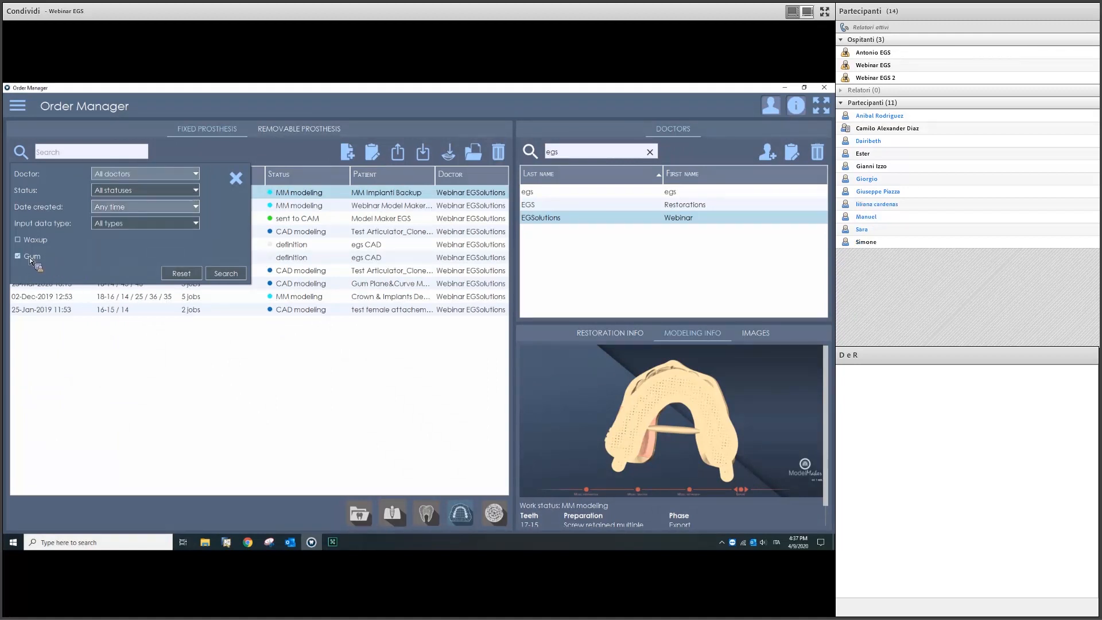
click(237, 181)
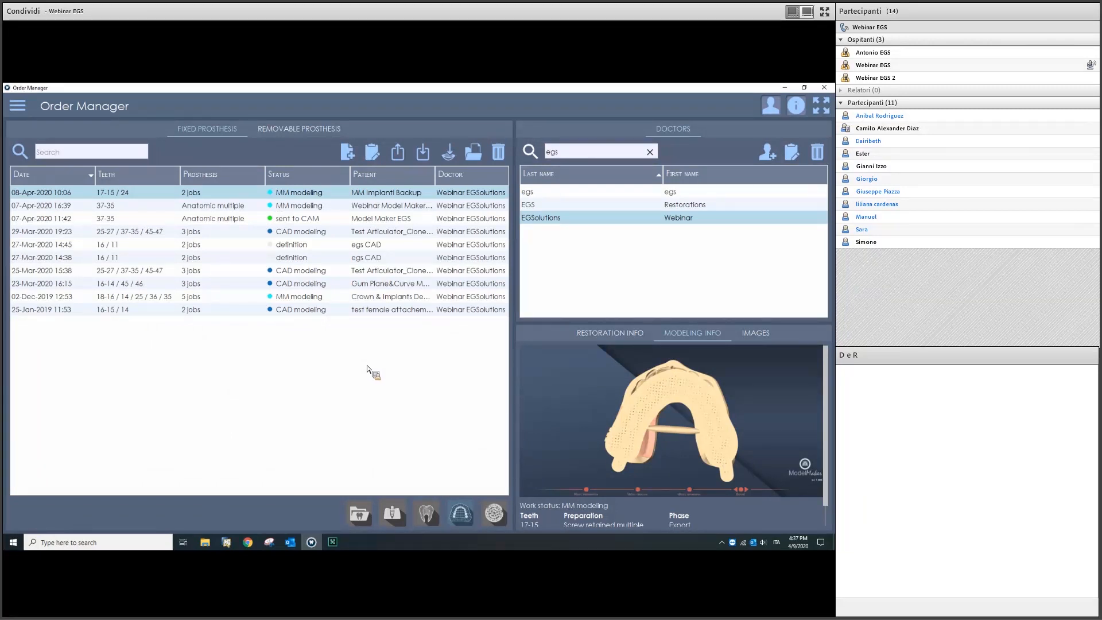
Step: Create a new fixed prosthesis order with the patient's first and last name entered
click(354, 157)
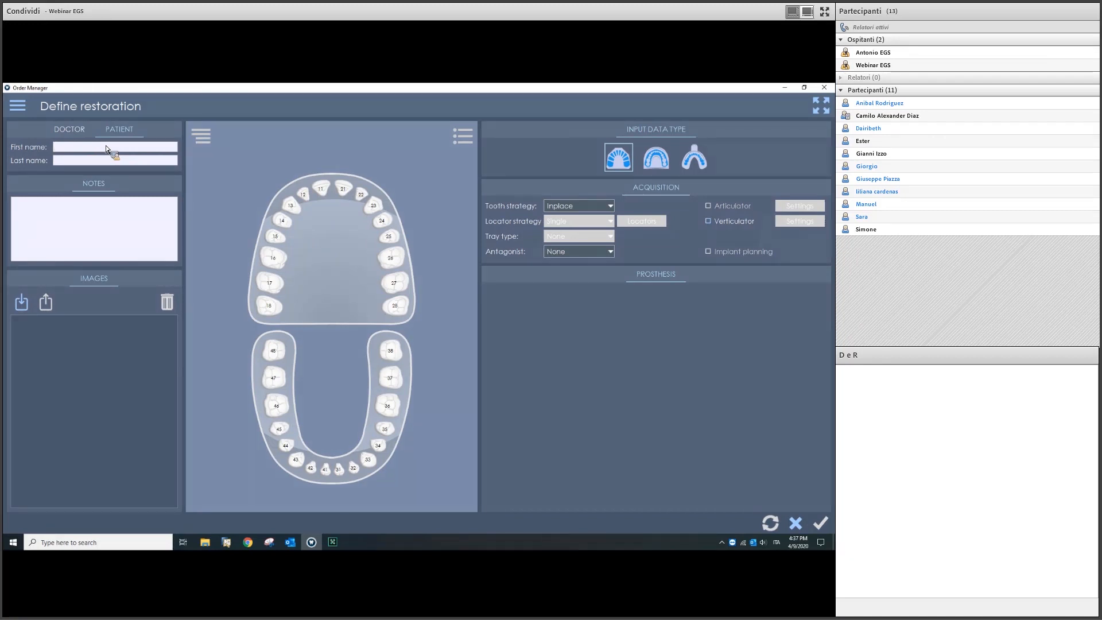
text(Leonard)
key(BackSpace)
key(BackSpace)
key(BackSpace)
key(BackSpace)
text(EGS)
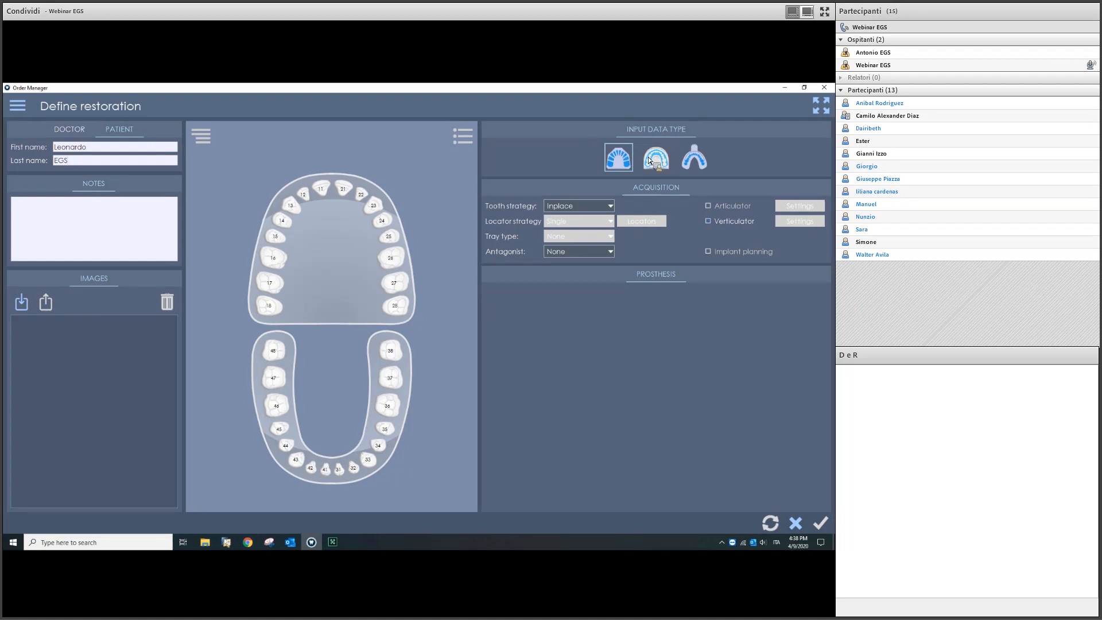
Step: Try the input data types and settle on the model type so Model Maker appears
click(702, 154)
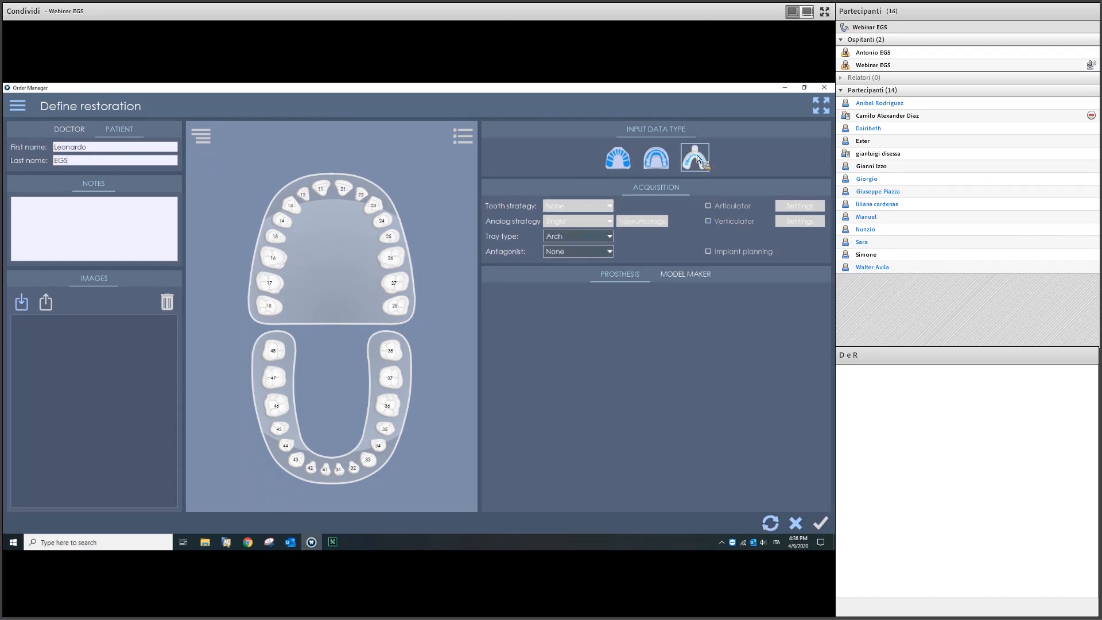
click(667, 158)
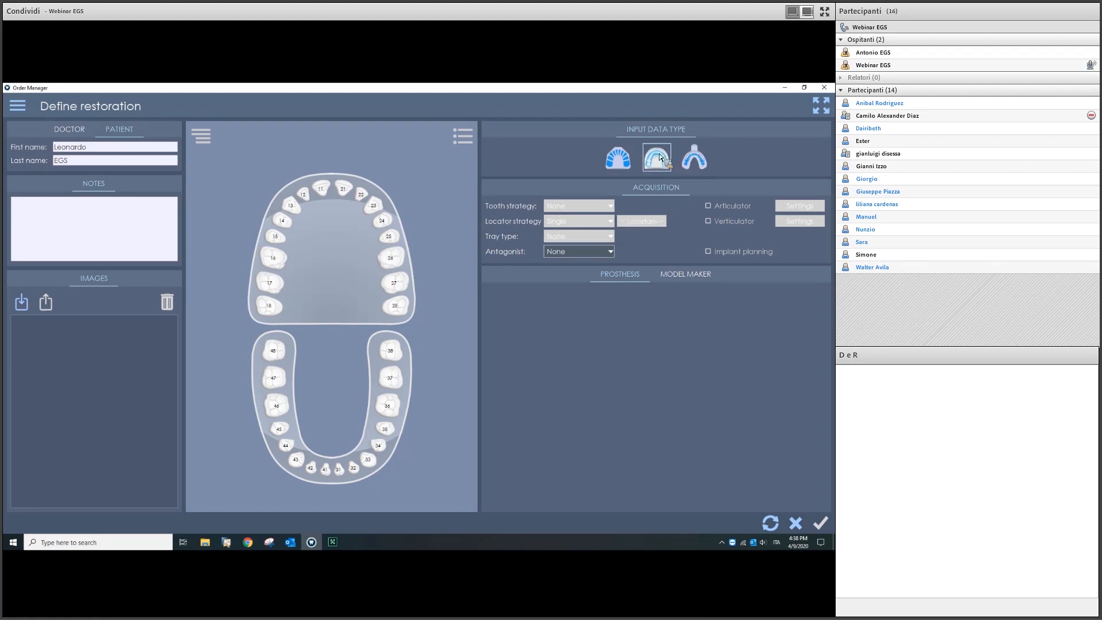
click(623, 157)
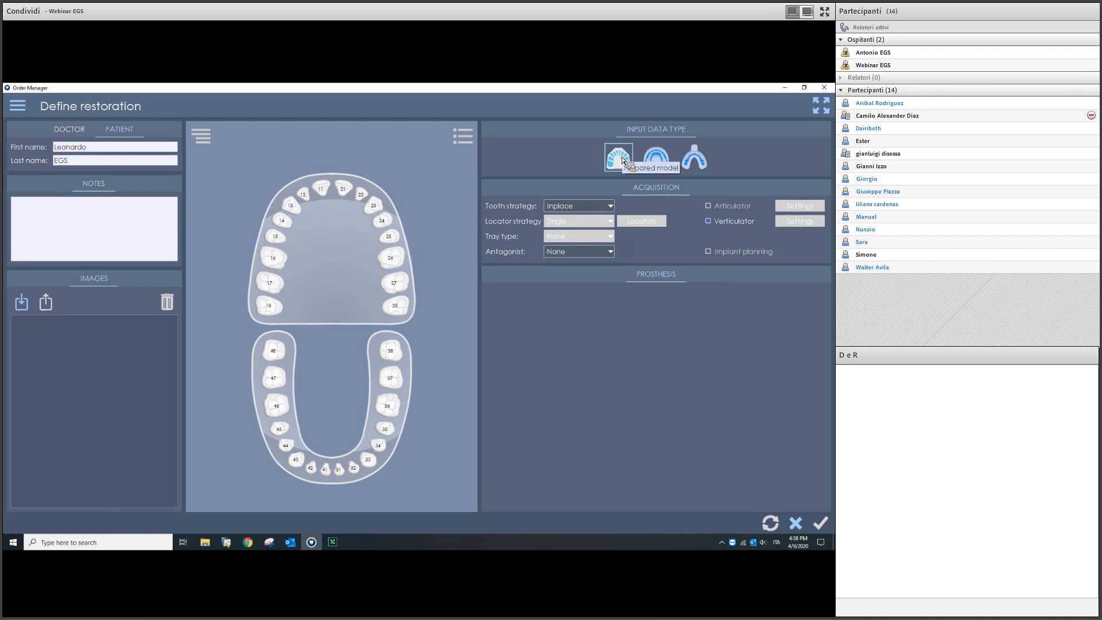
click(276, 259)
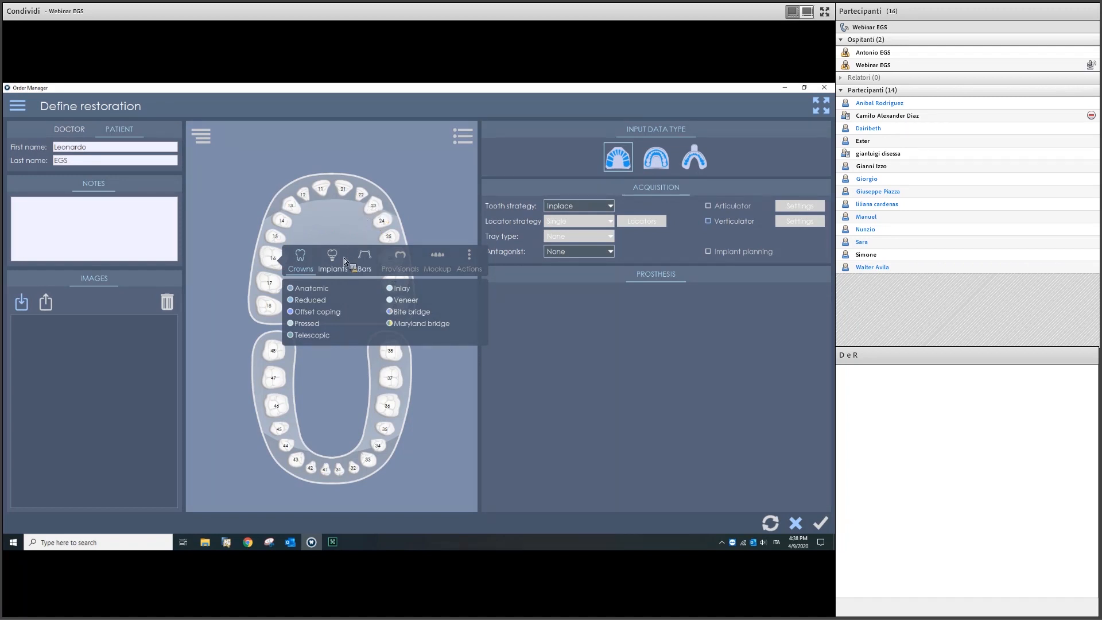
click(654, 162)
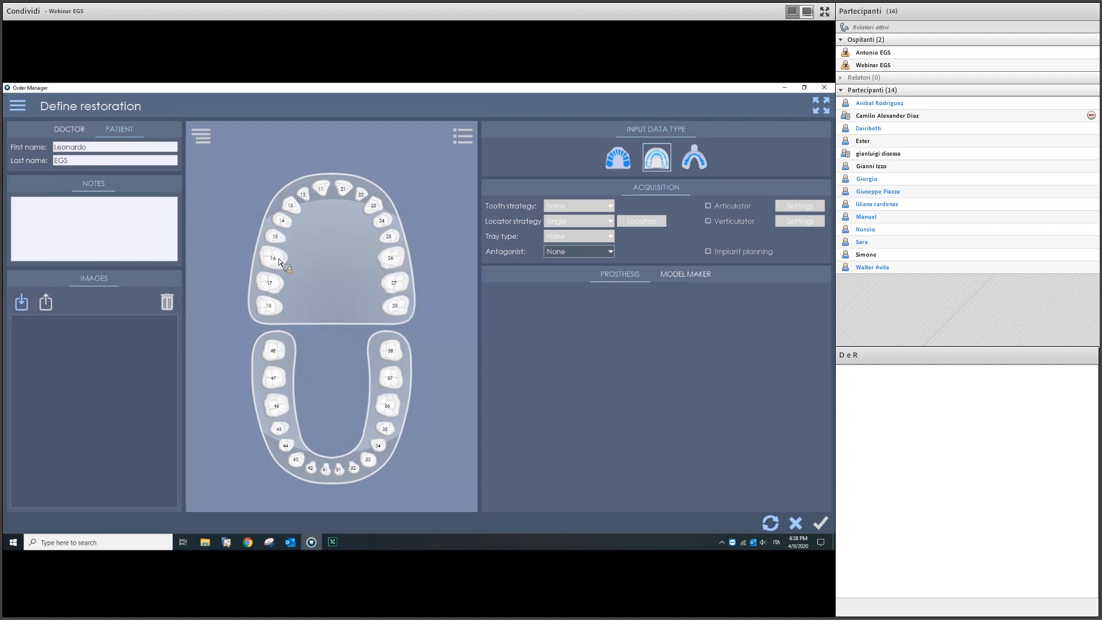
mouse_move(273, 258)
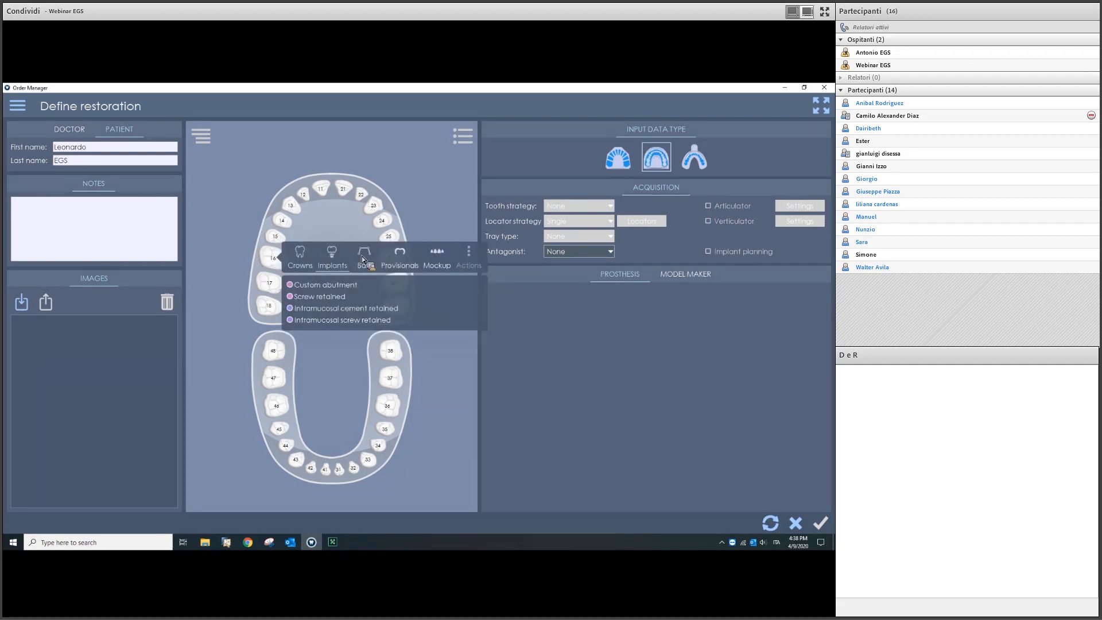
mouse_move(418, 256)
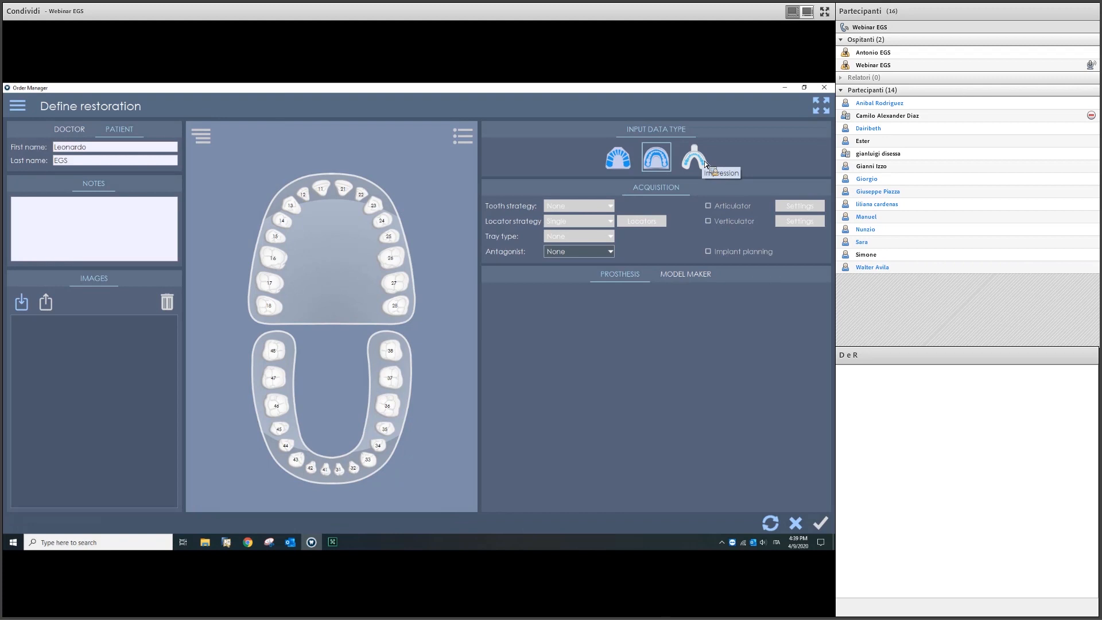
Step: Make teeth 17 to 15 a screw-retained implant bridge
click(686, 275)
click(273, 283)
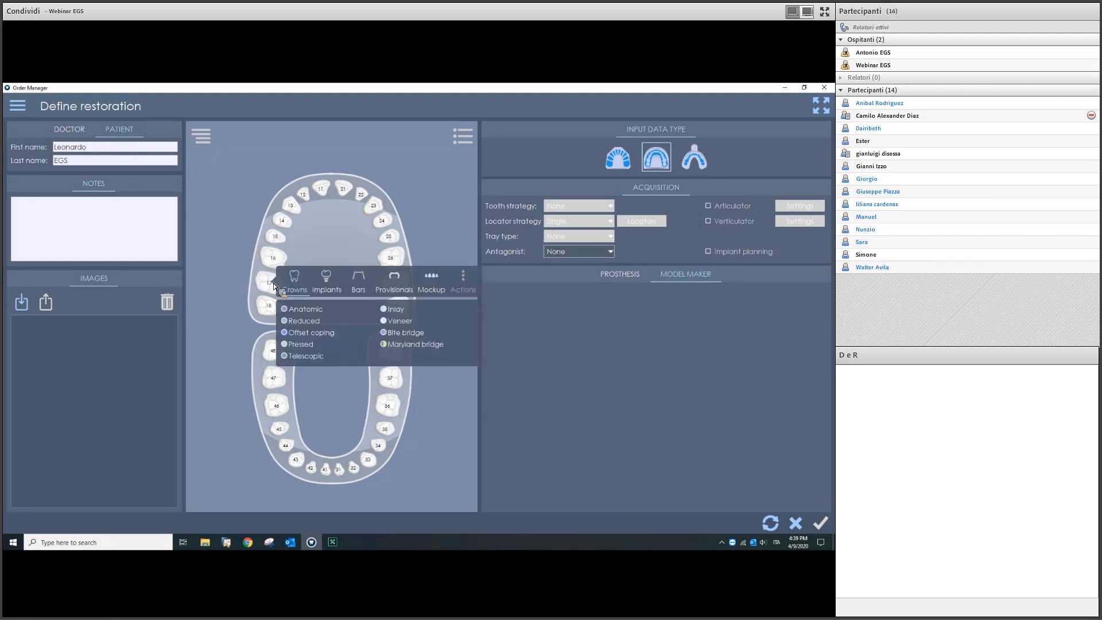
click(325, 278)
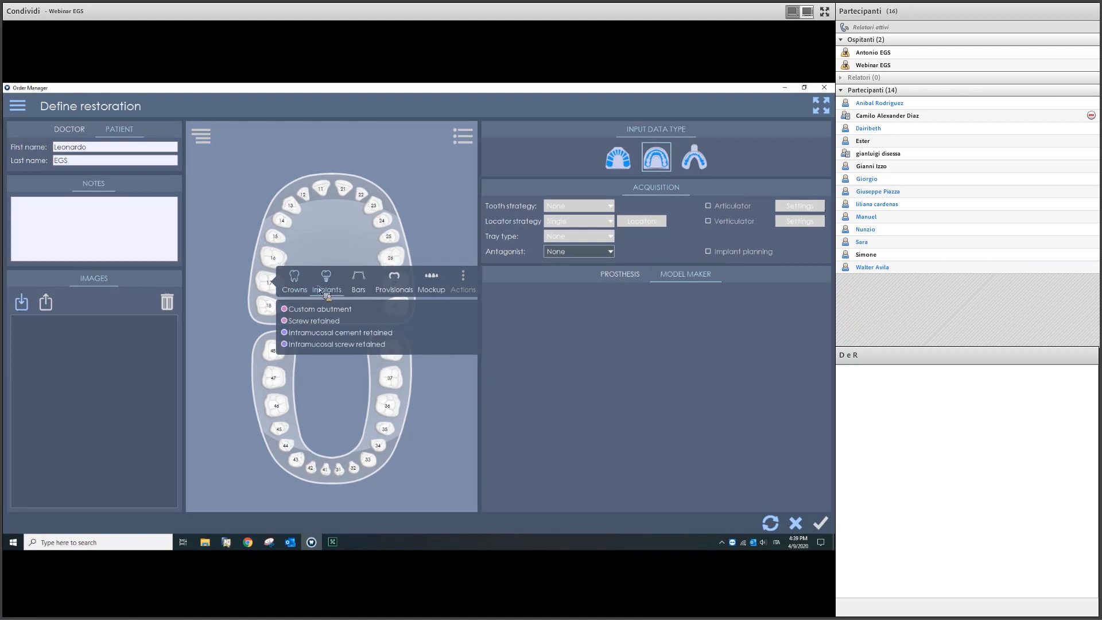
click(316, 321)
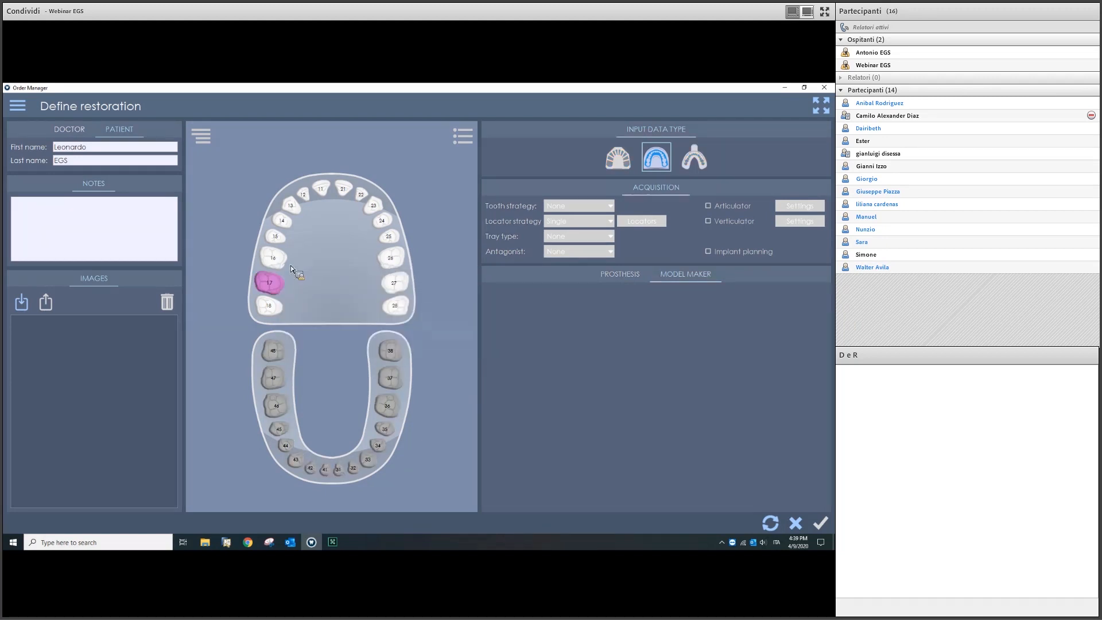
mouse_move(274, 267)
mouse_down()
mouse_move(286, 205)
mouse_move(324, 186)
mouse_move(376, 214)
mouse_move(391, 258)
mouse_up()
mouse_move(348, 186)
mouse_down()
mouse_move(285, 221)
mouse_move(301, 195)
mouse_move(359, 194)
mouse_move(386, 242)
mouse_move(361, 192)
mouse_move(317, 185)
mouse_move(305, 205)
mouse_move(321, 188)
mouse_move(373, 206)
mouse_move(389, 231)
mouse_move(290, 189)
mouse_move(281, 238)
mouse_up()
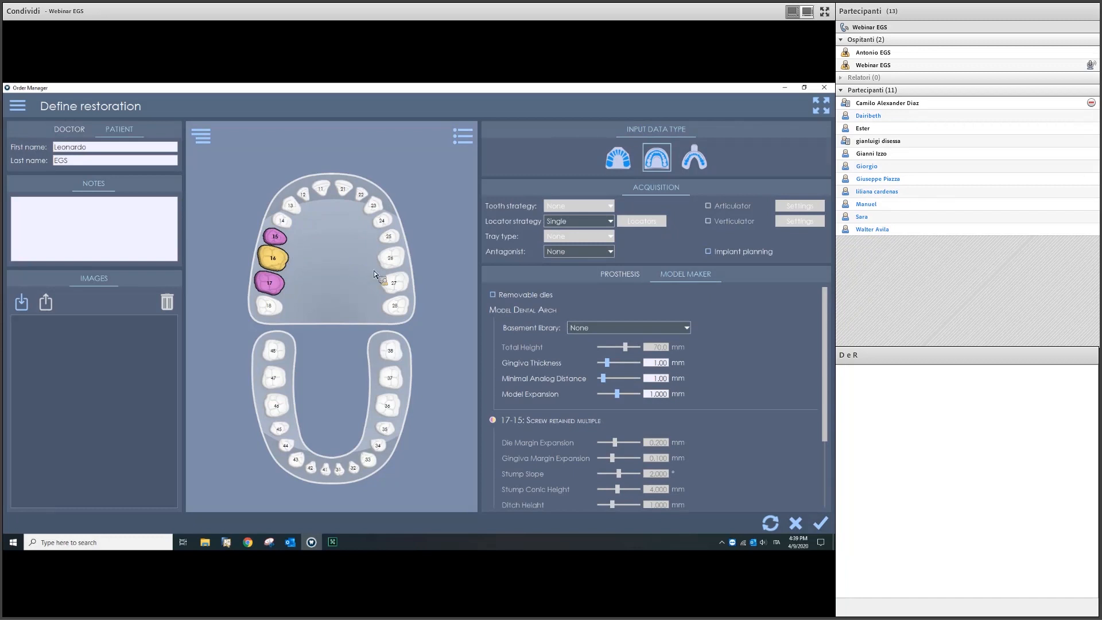
Step: Set tooth 25 as a custom abutment implant
click(388, 240)
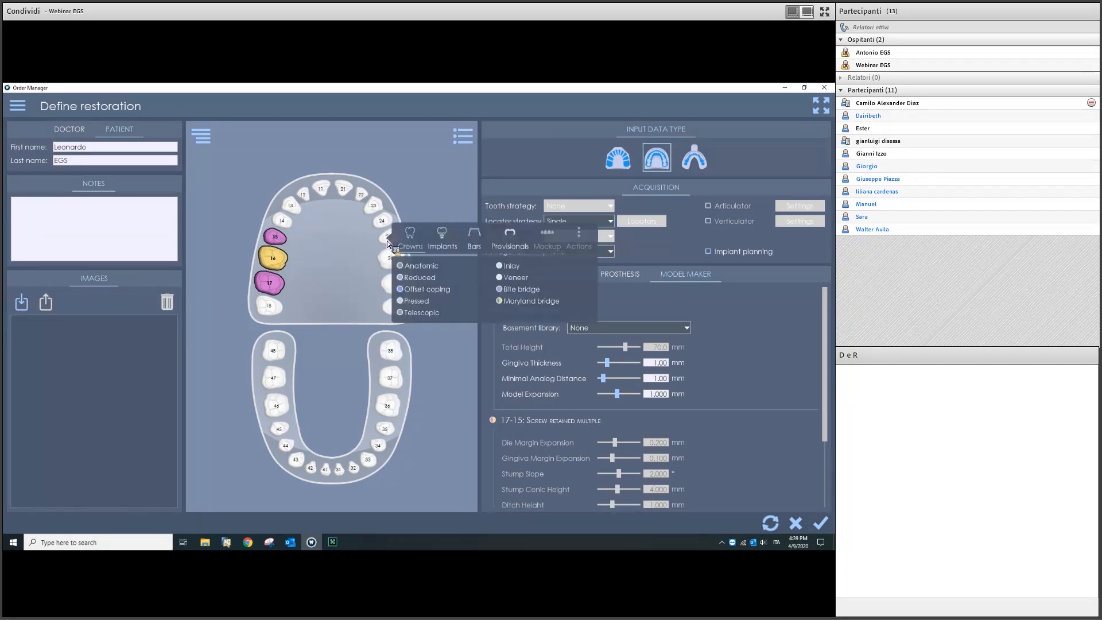
click(444, 246)
click(435, 266)
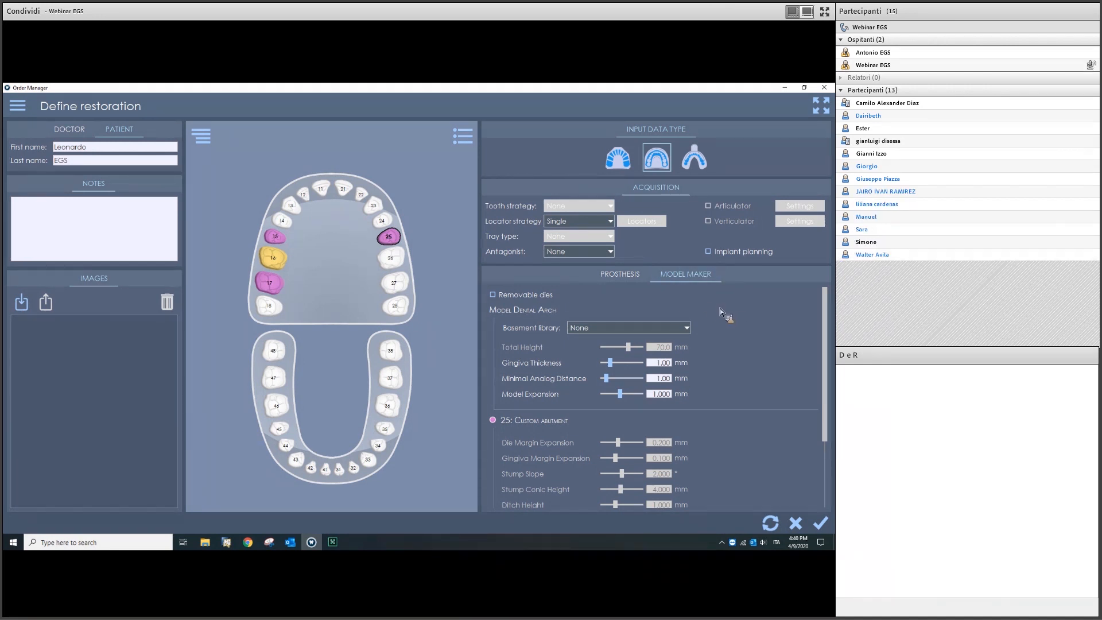
click(587, 254)
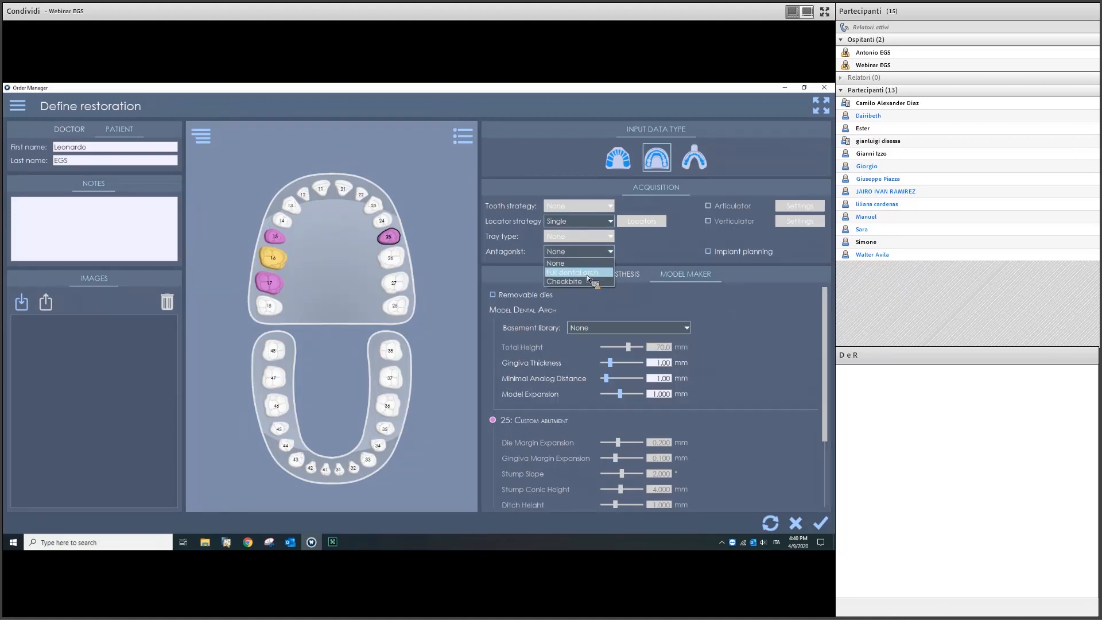
Step: Choose Full dental arch as the antagonist
click(587, 274)
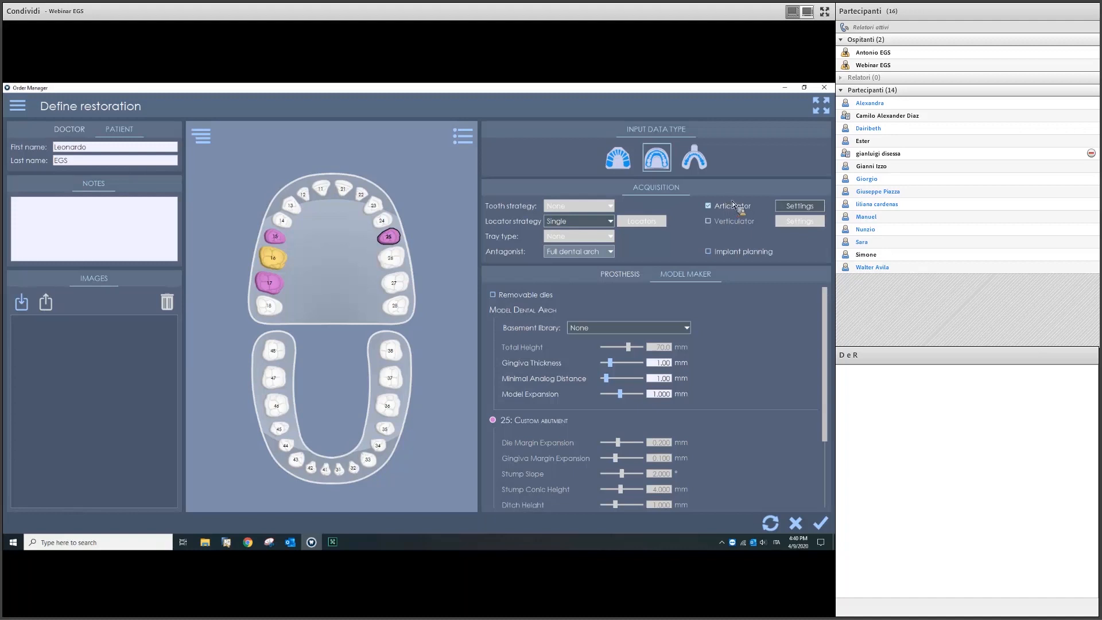
Step: Untick Articulator, leave Basement library at None, and confirm the 17-15 / 25 definition
click(732, 206)
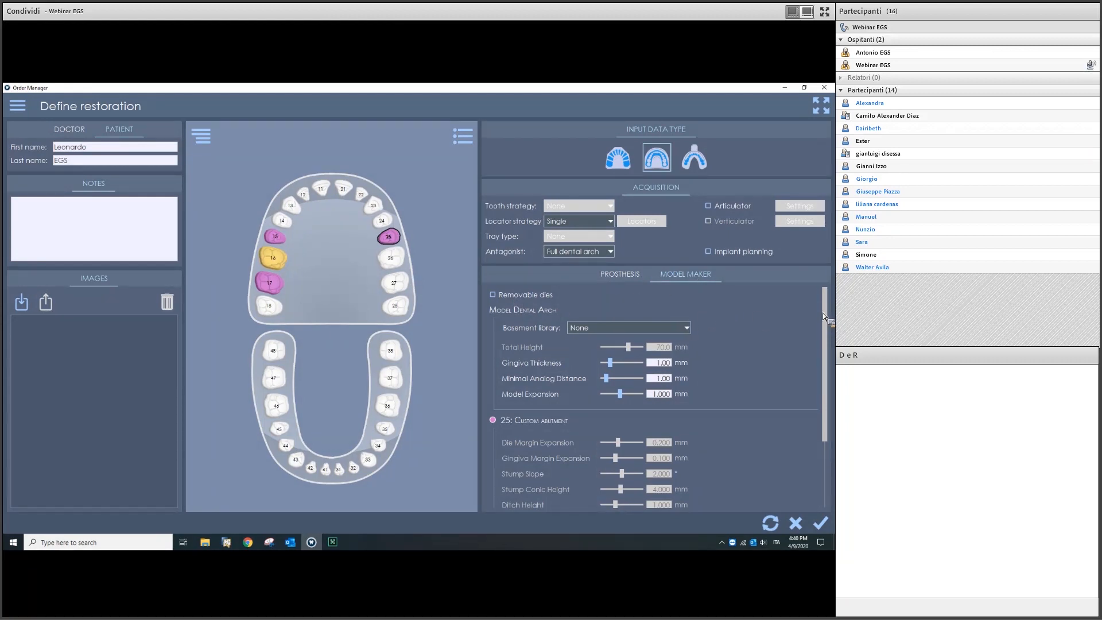
scroll(825, 302, down, 1)
scroll(825, 302, up, 1)
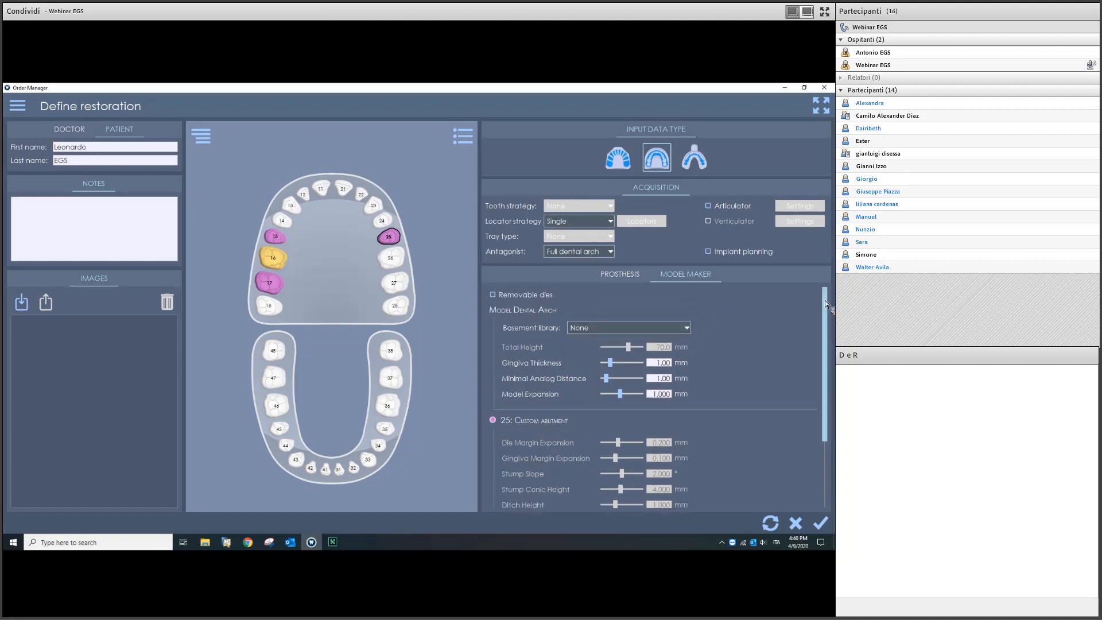
click(649, 330)
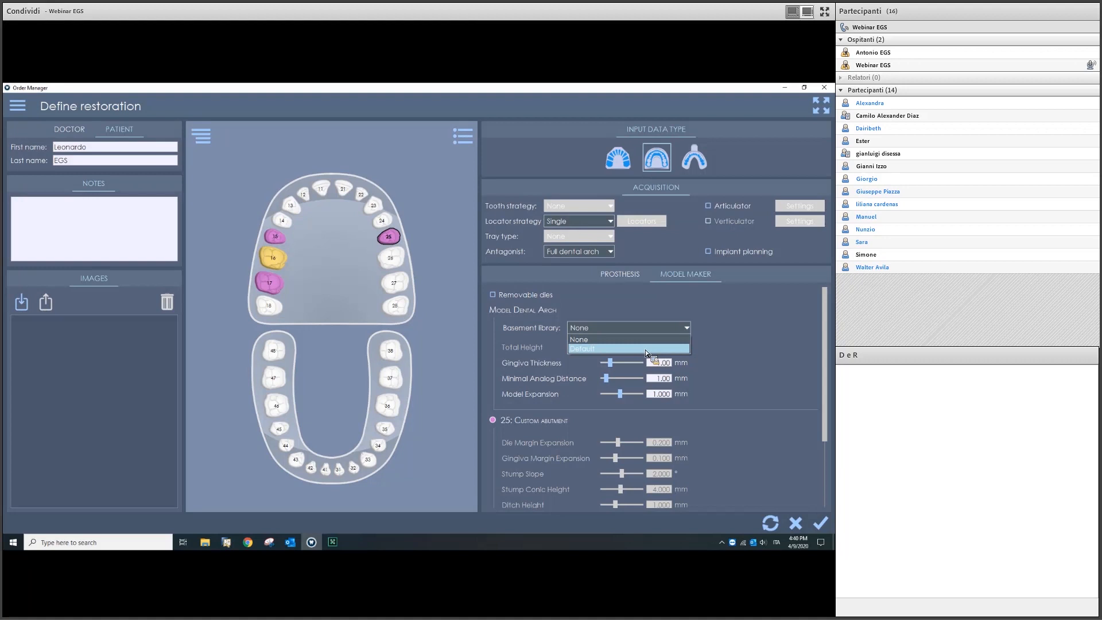
click(728, 323)
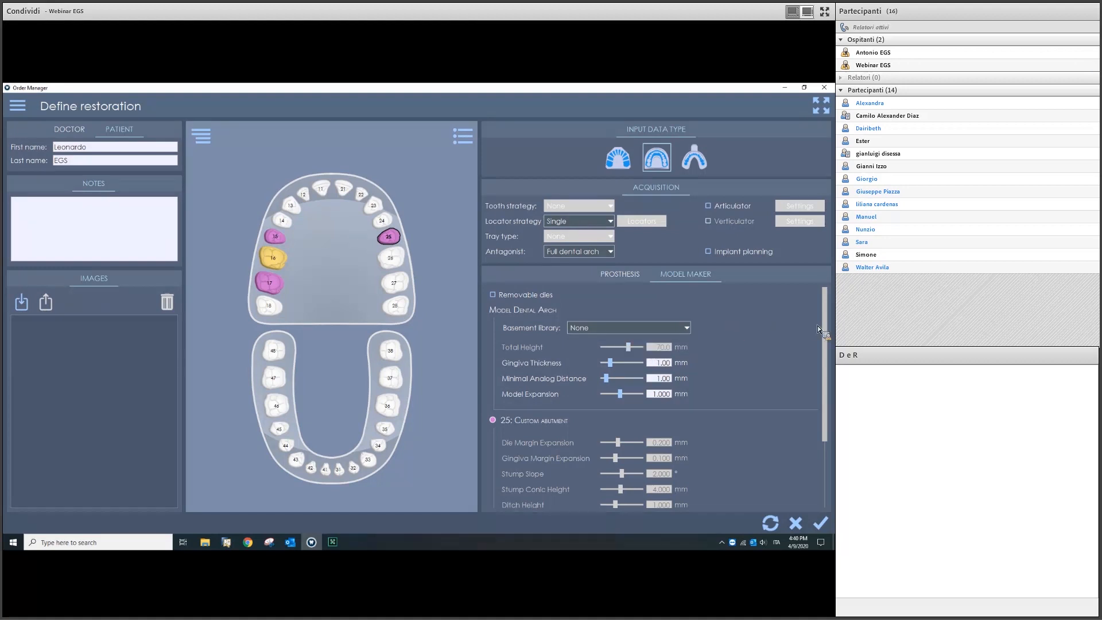
drag(827, 306, 829, 340)
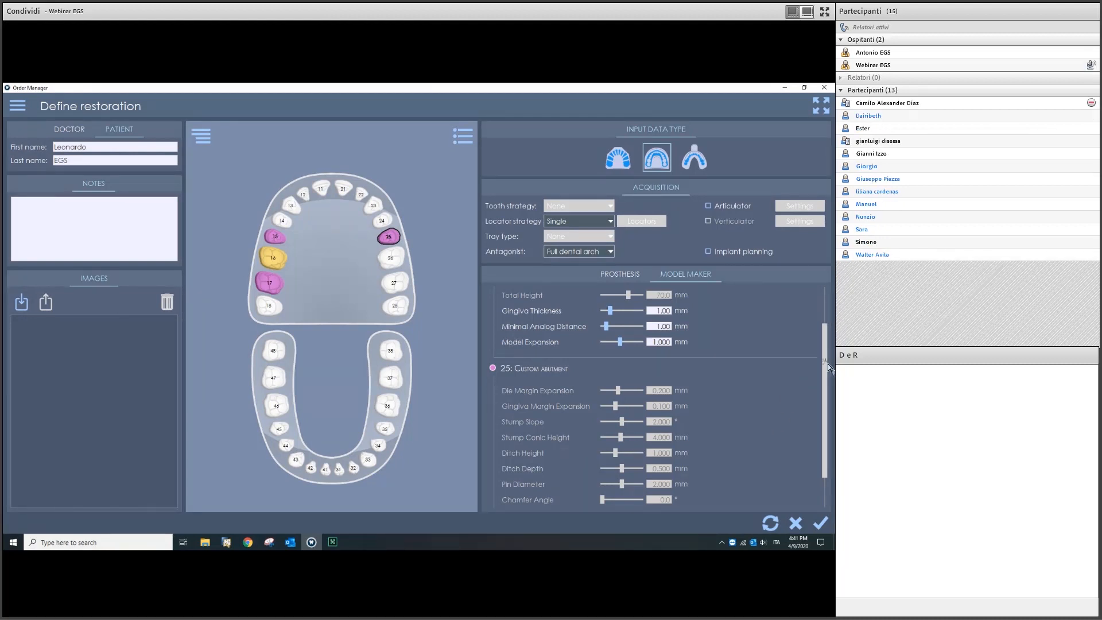
scroll(815, 432, down, 1)
scroll(815, 432, down, 3)
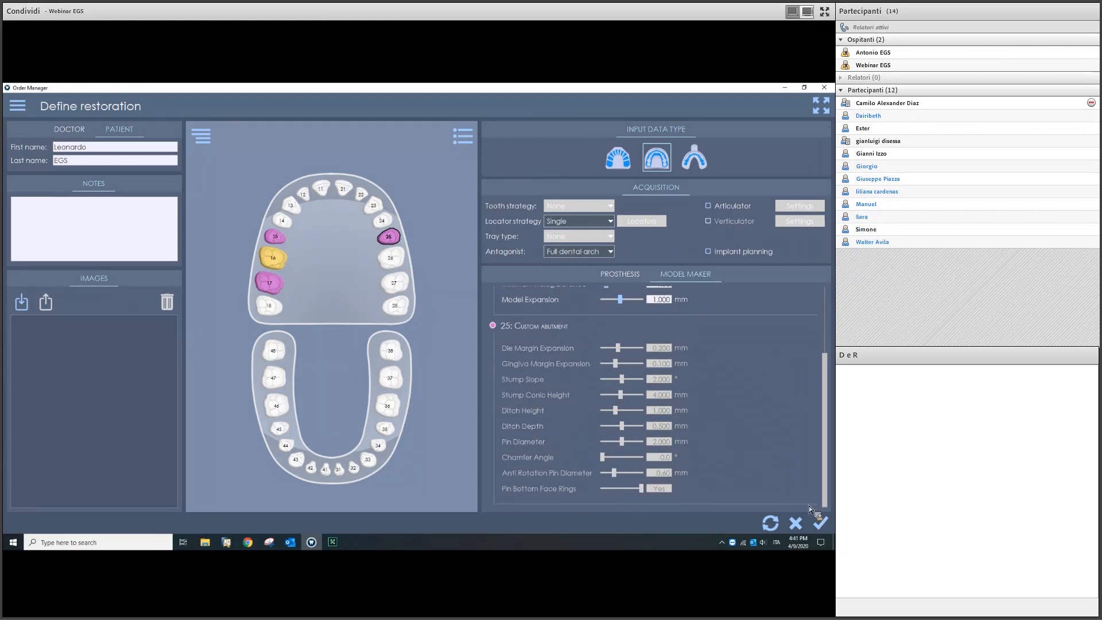
click(818, 530)
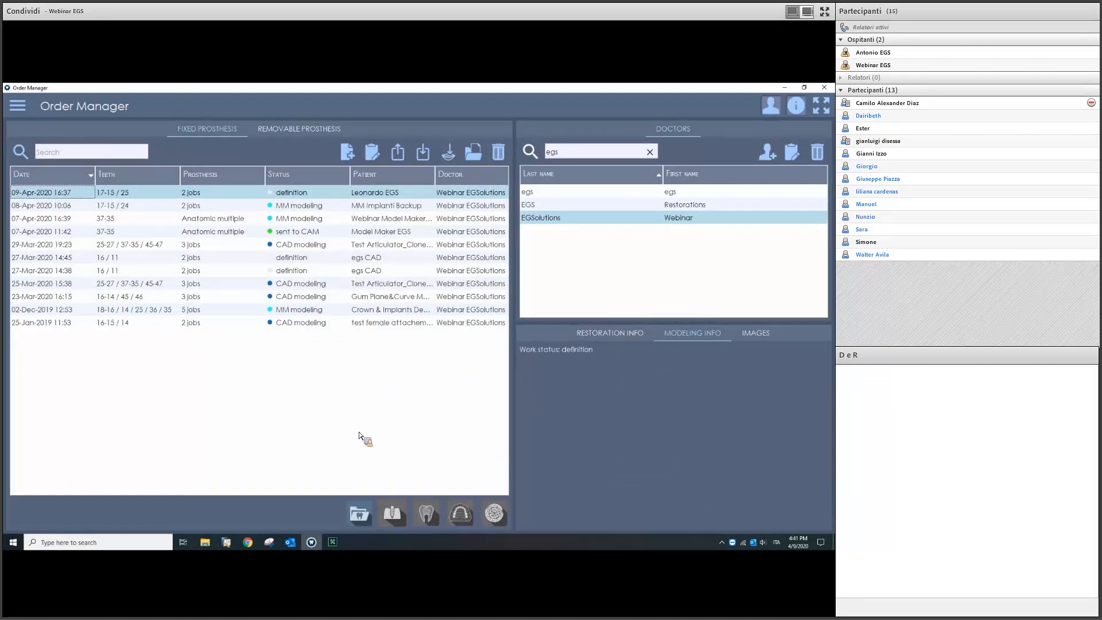
Step: Send the new 17-15 / 25 order to the Dental Importer for acquisition
click(364, 514)
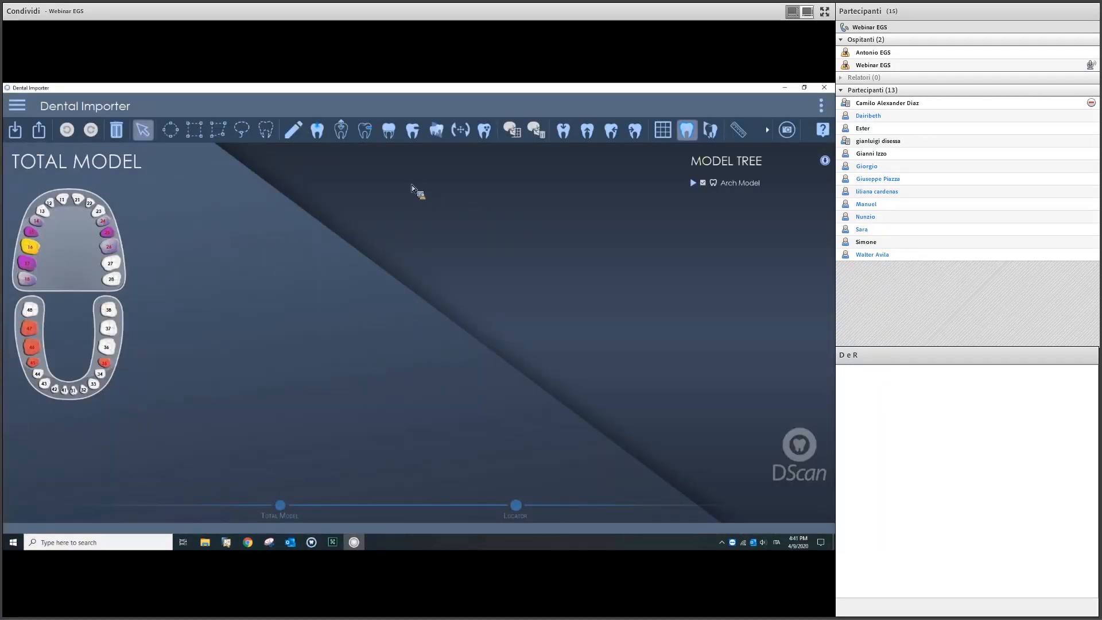
Step: Load antagonista.stl, locator.stl and master.stl from the Desktop's Webinar Model Maker folder
click(17, 129)
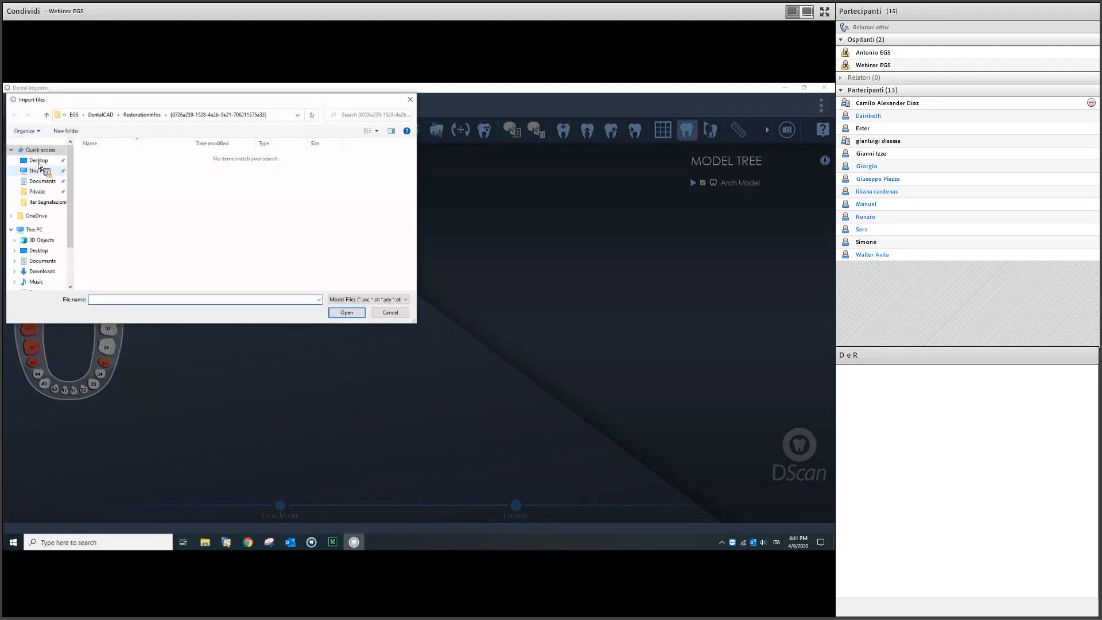
click(39, 161)
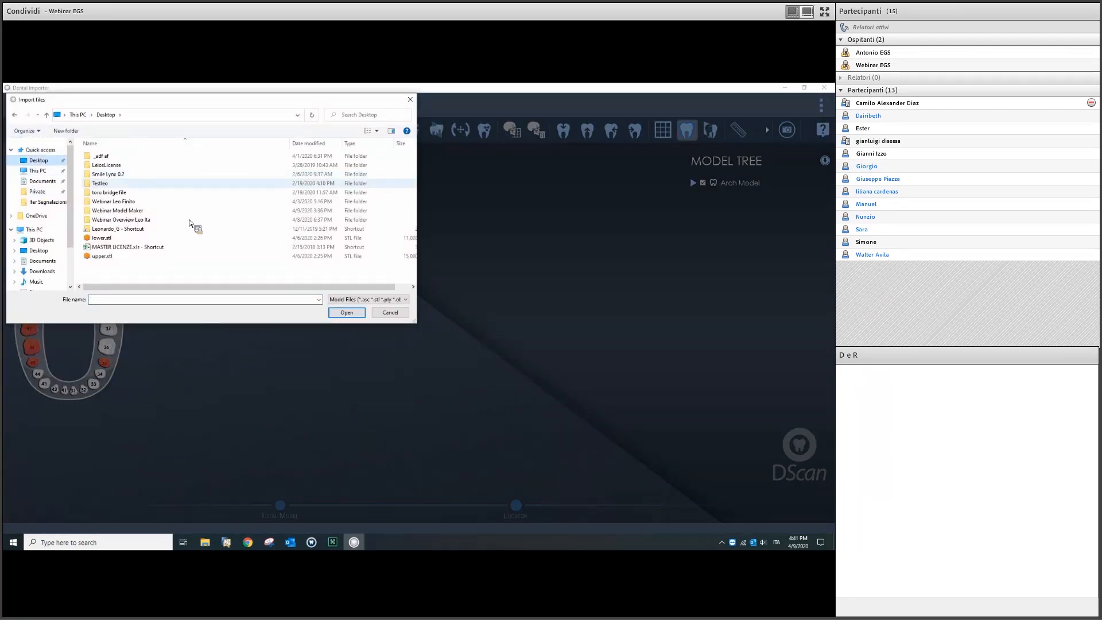
double_click(171, 211)
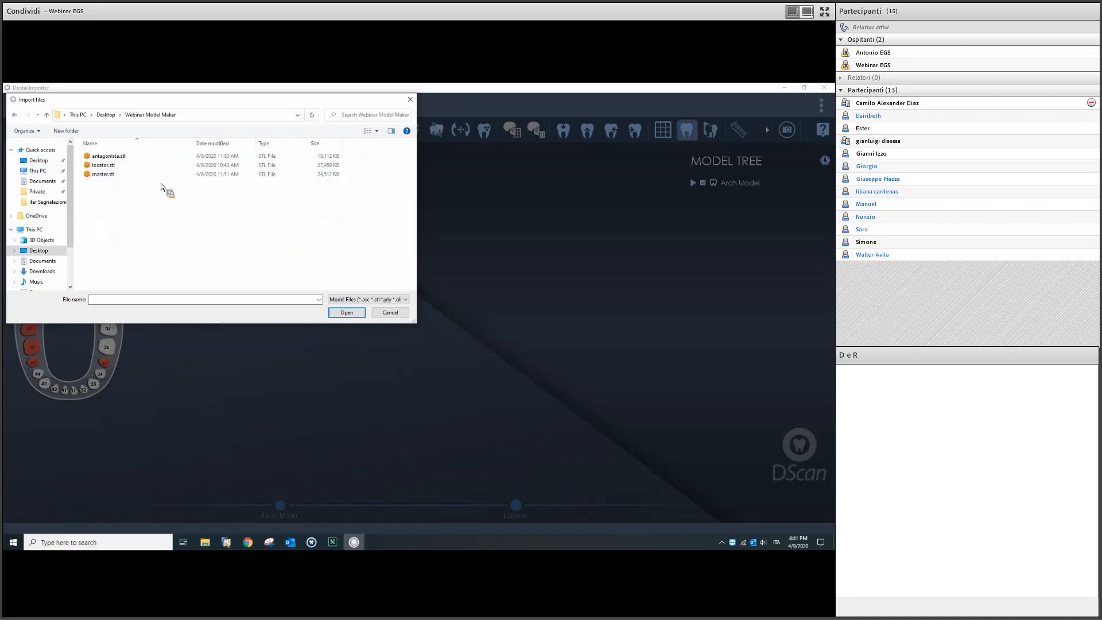
drag(147, 153, 150, 183)
click(348, 312)
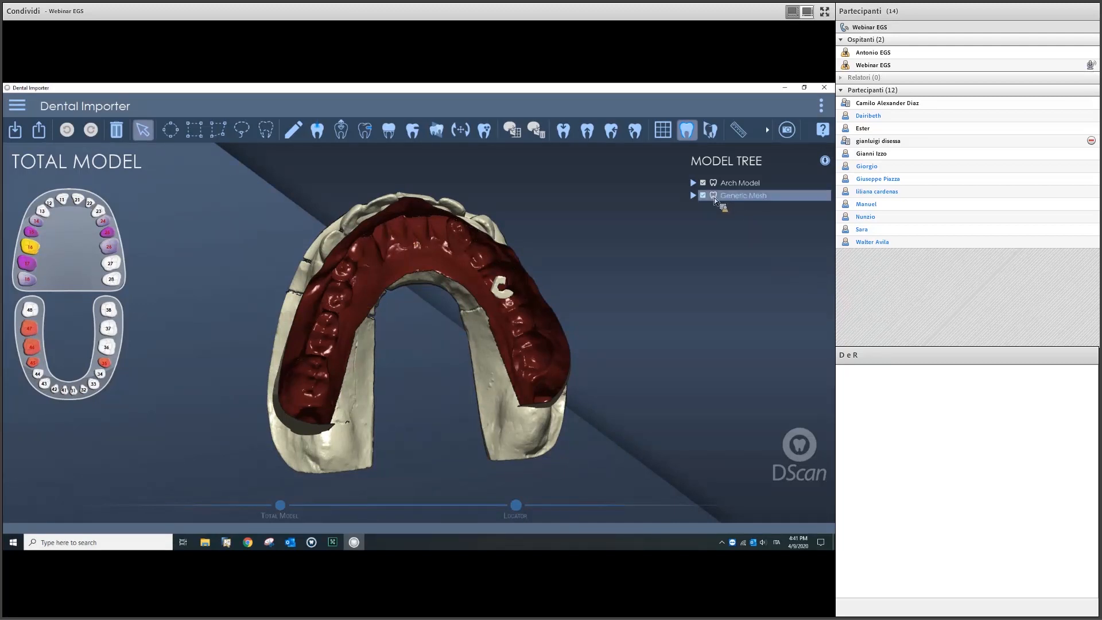
Step: Expand Generic Mesh and hide the locator.stl scan
click(693, 196)
click(721, 222)
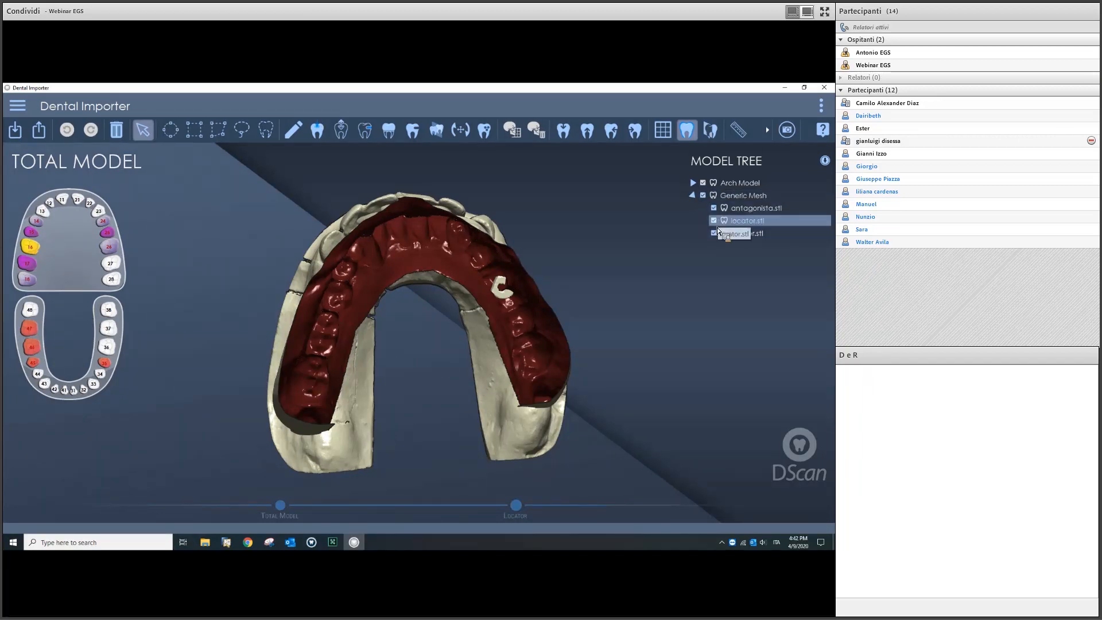
click(714, 220)
Step: Assign the master scan to the upper arch and the antagonist scan to the lower arch
middle_drag(440, 240, 443, 257)
middle_drag(440, 323, 394, 303)
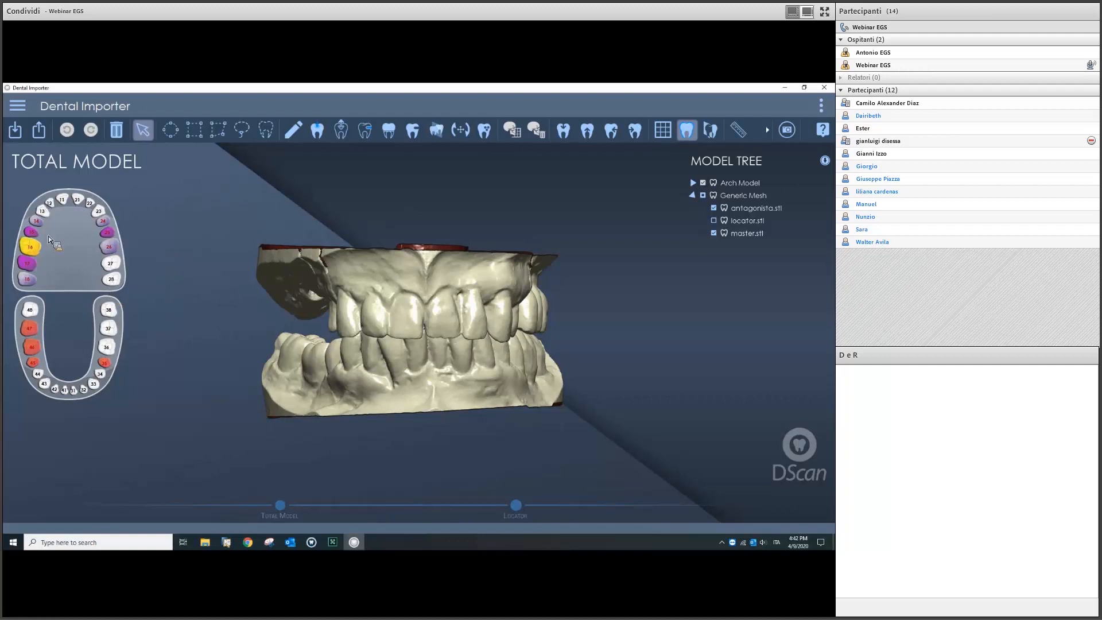
click(272, 134)
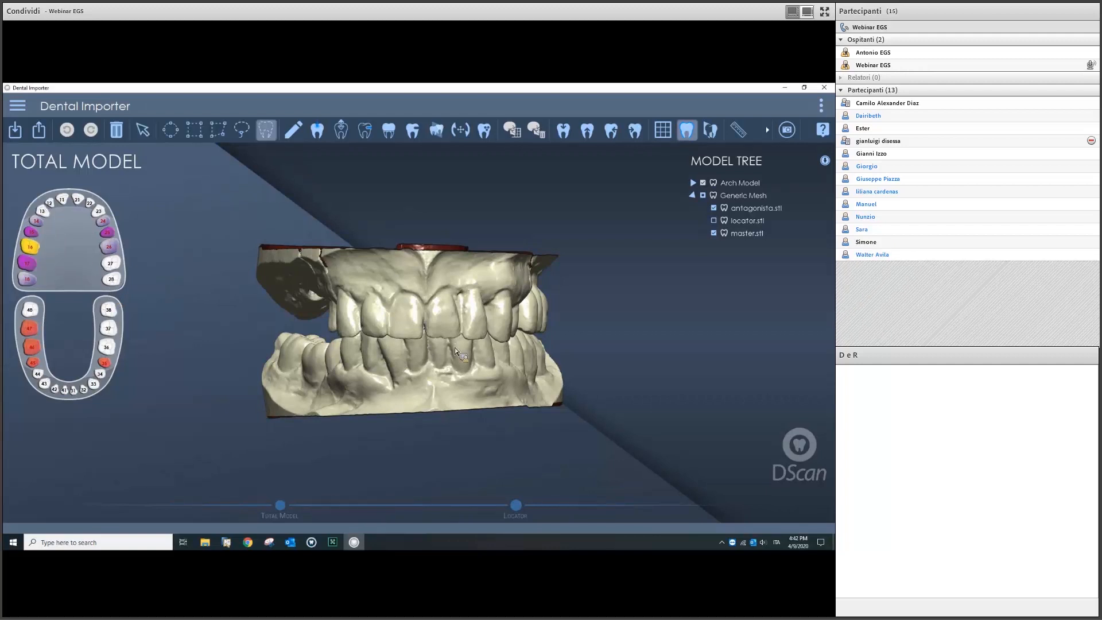
click(405, 322)
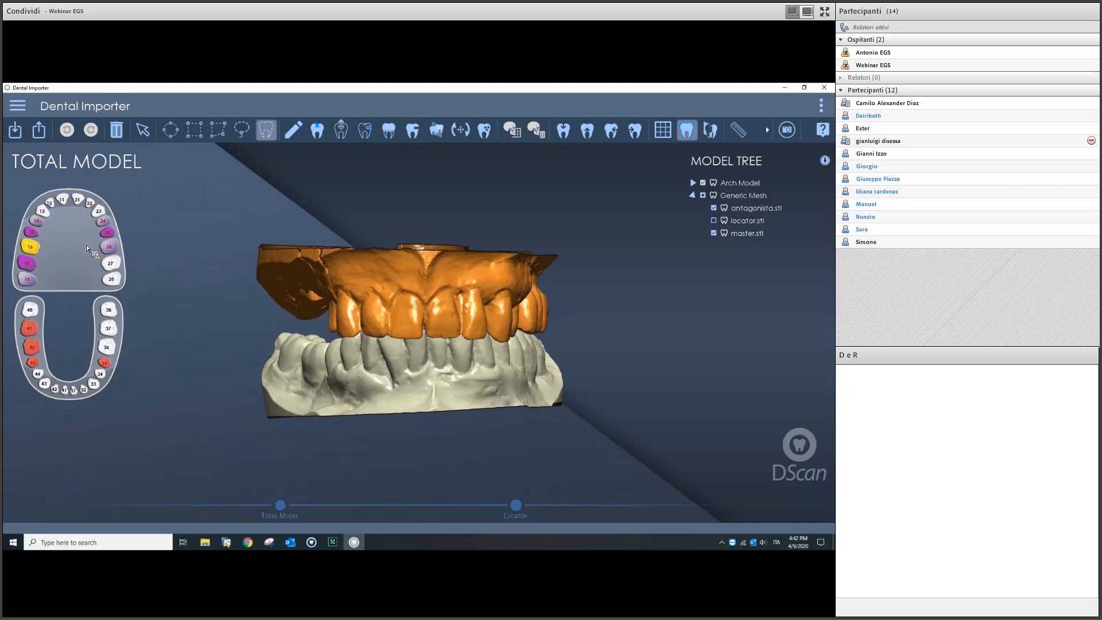
click(34, 236)
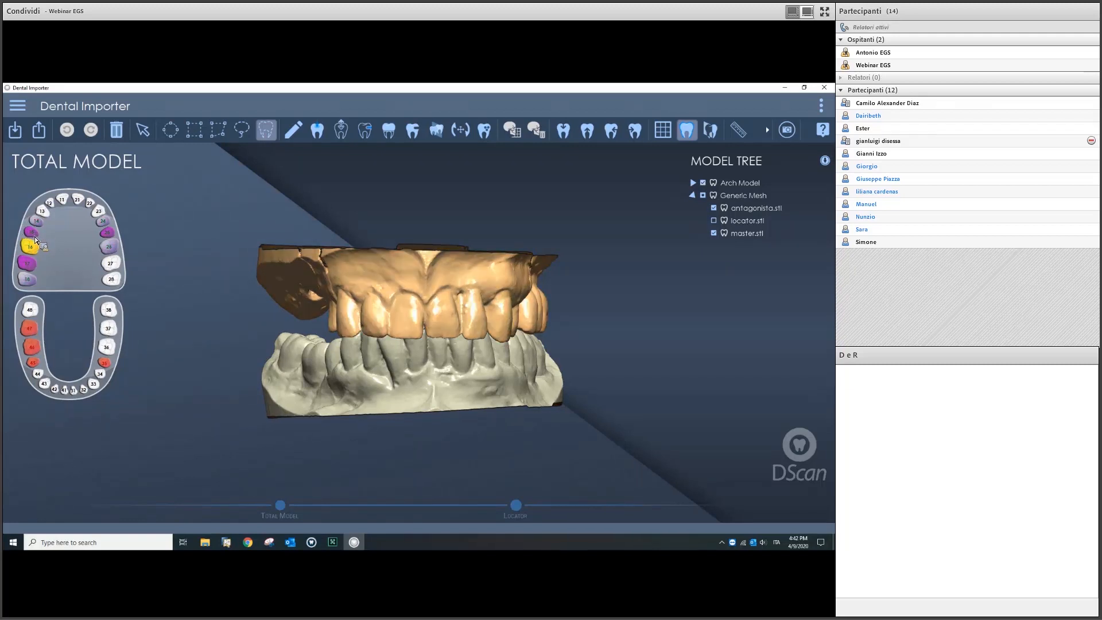
click(354, 367)
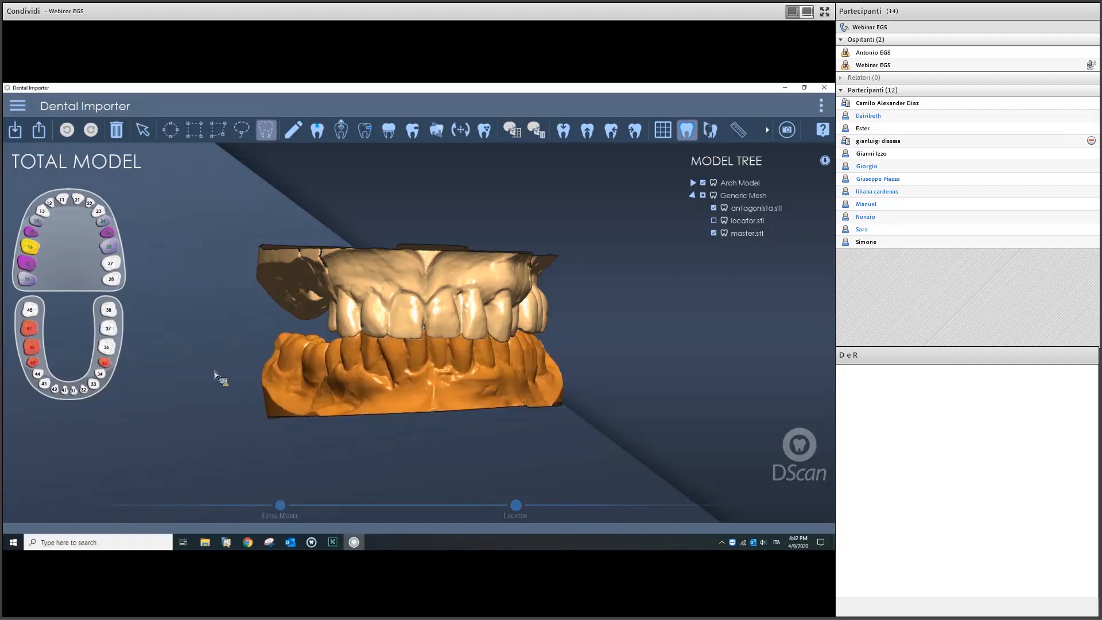
click(34, 348)
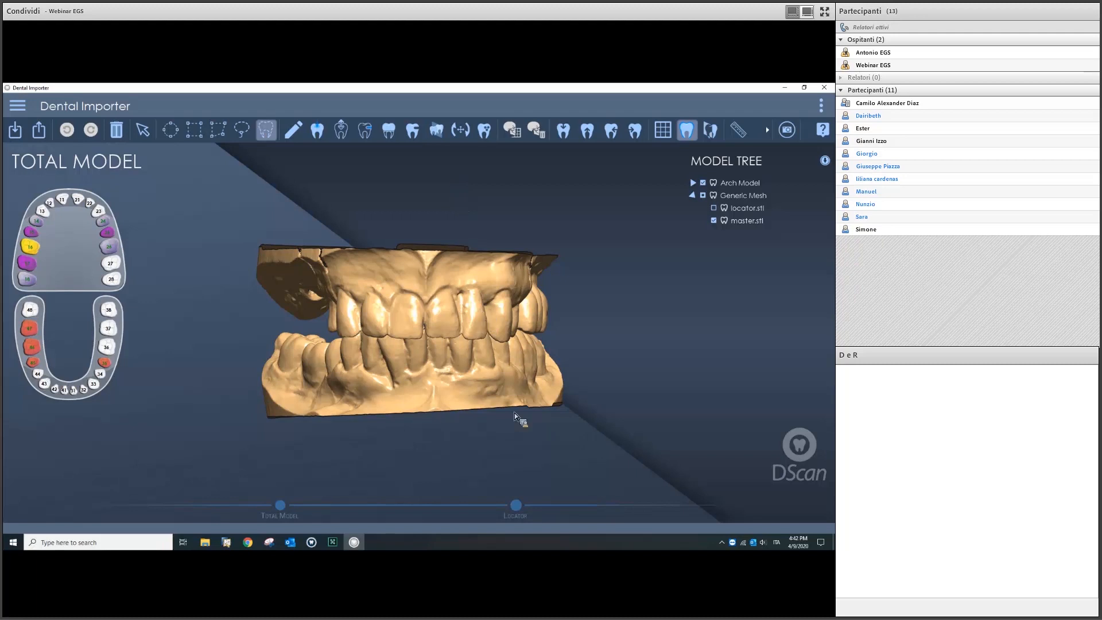
Step: Advance to the Locator step, then exit Dental Importer, answering Yes to the Exit prompt
click(516, 505)
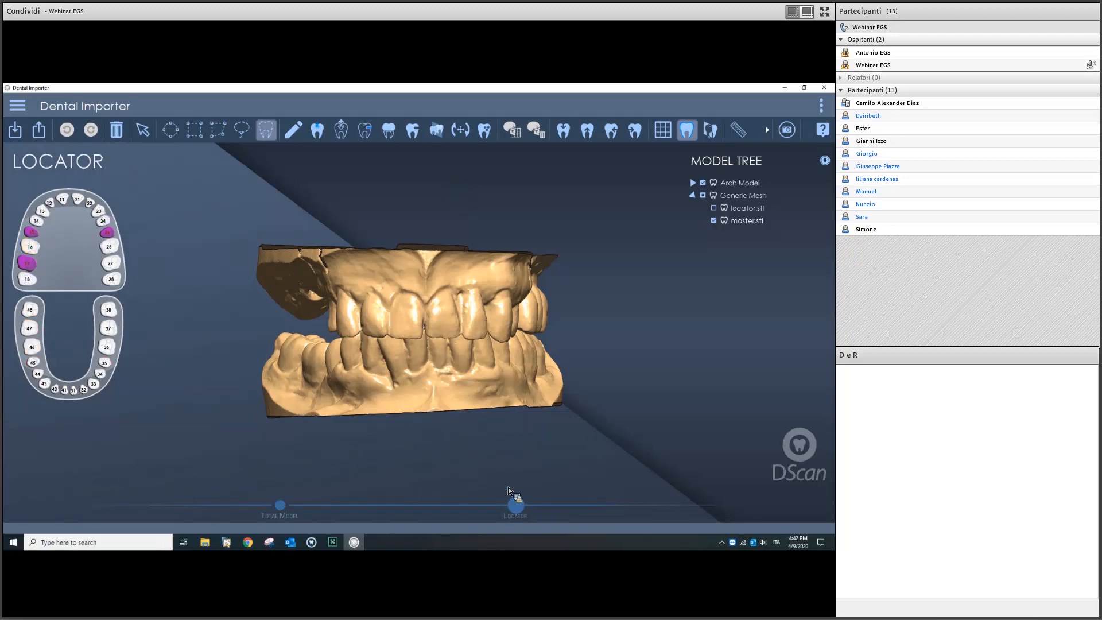
drag(449, 397, 447, 368)
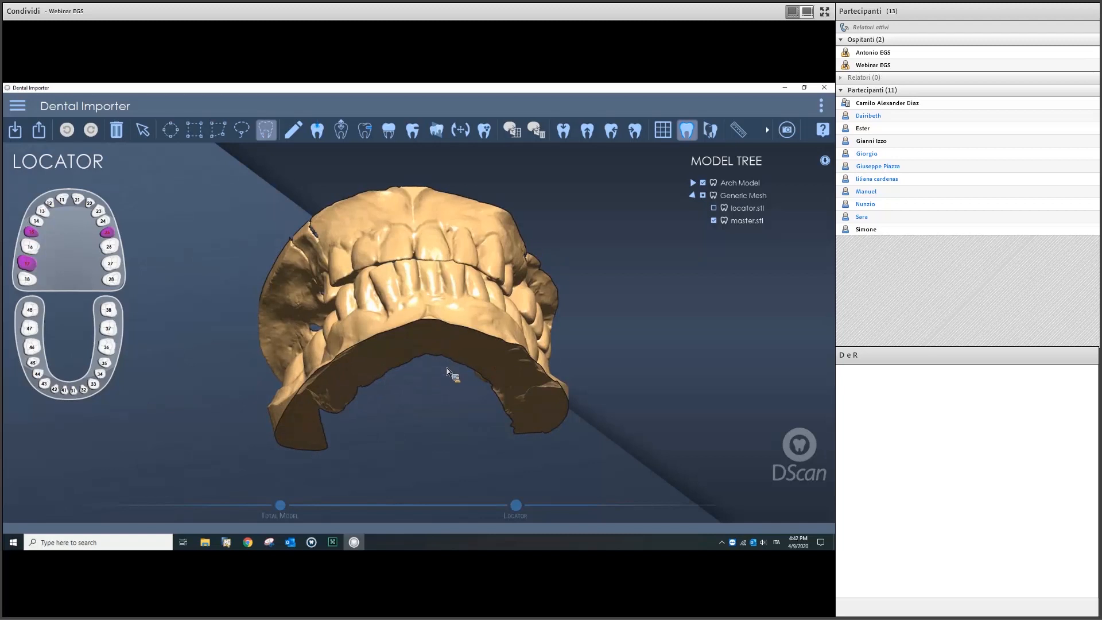
drag(402, 341, 439, 281)
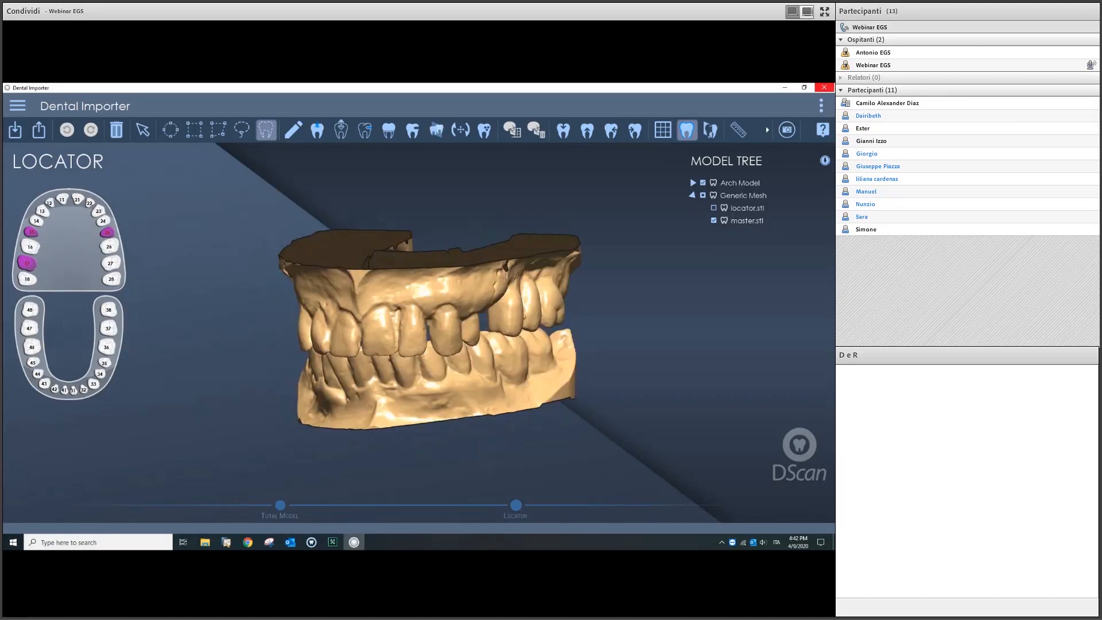
click(824, 87)
click(394, 326)
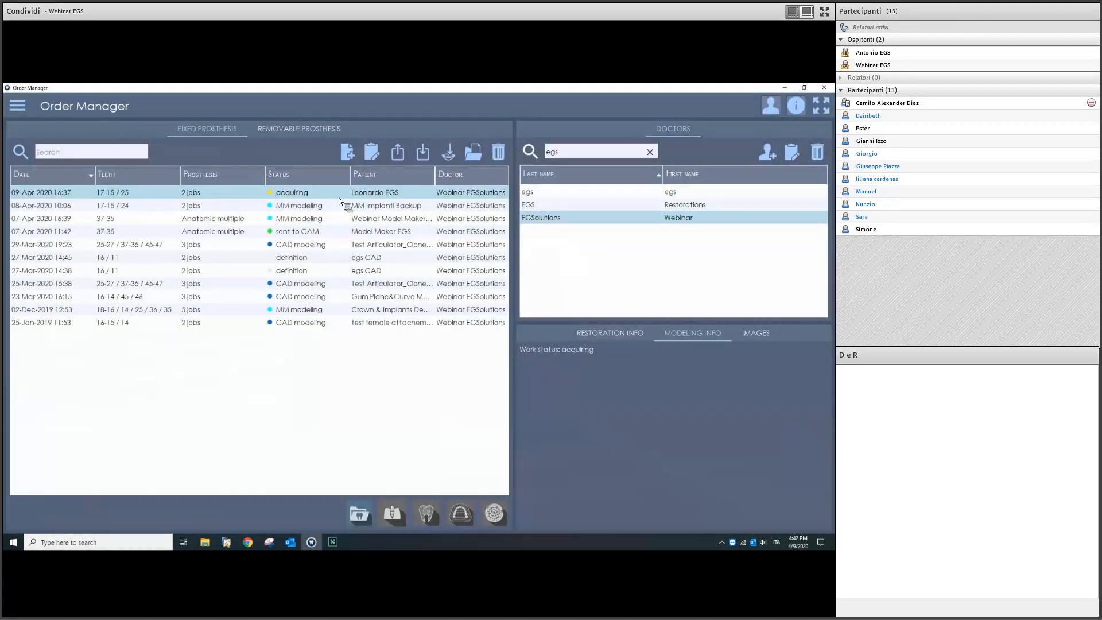
Step: Edit the order and set tooth 15's implant library to SM_Premium Kohno_Dental Model Resin
right_click(378, 209)
click(379, 205)
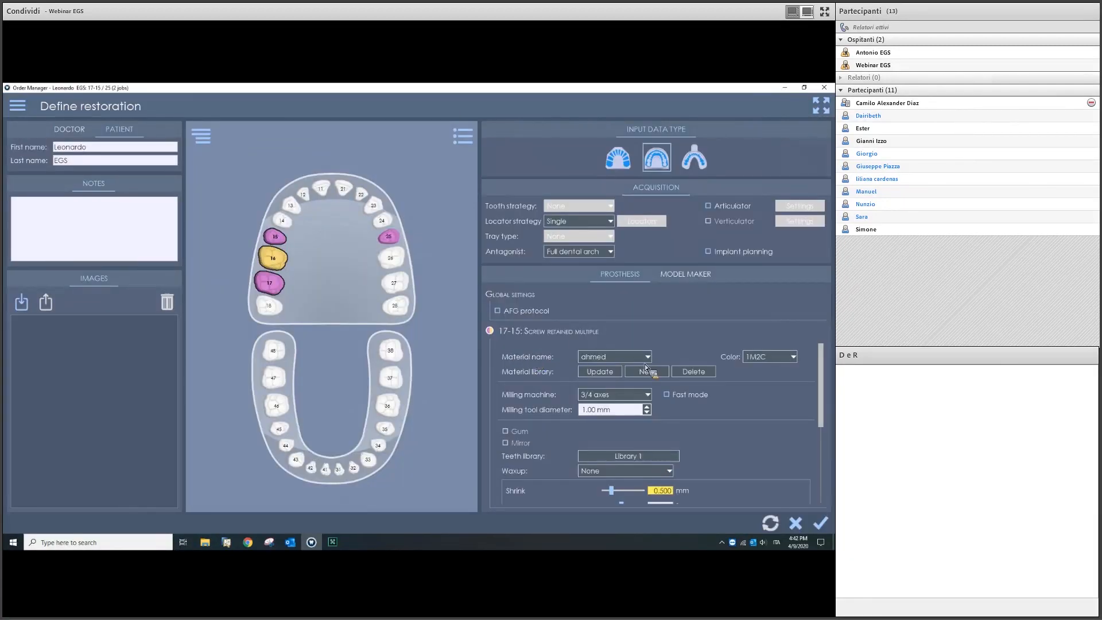
click(264, 240)
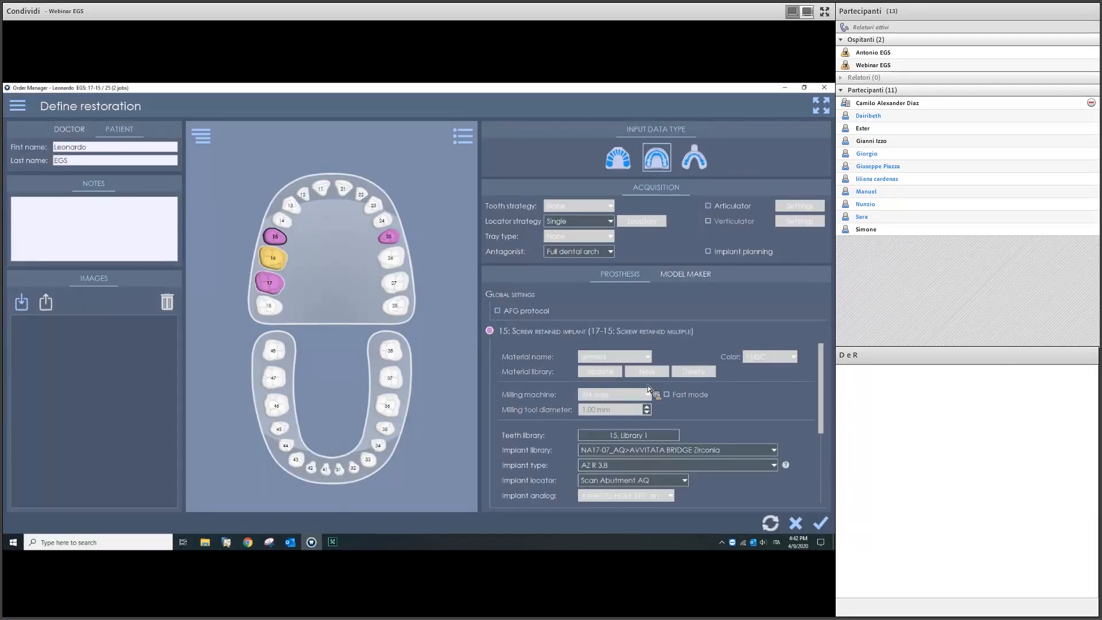
click(741, 452)
scroll(736, 501, down, 10)
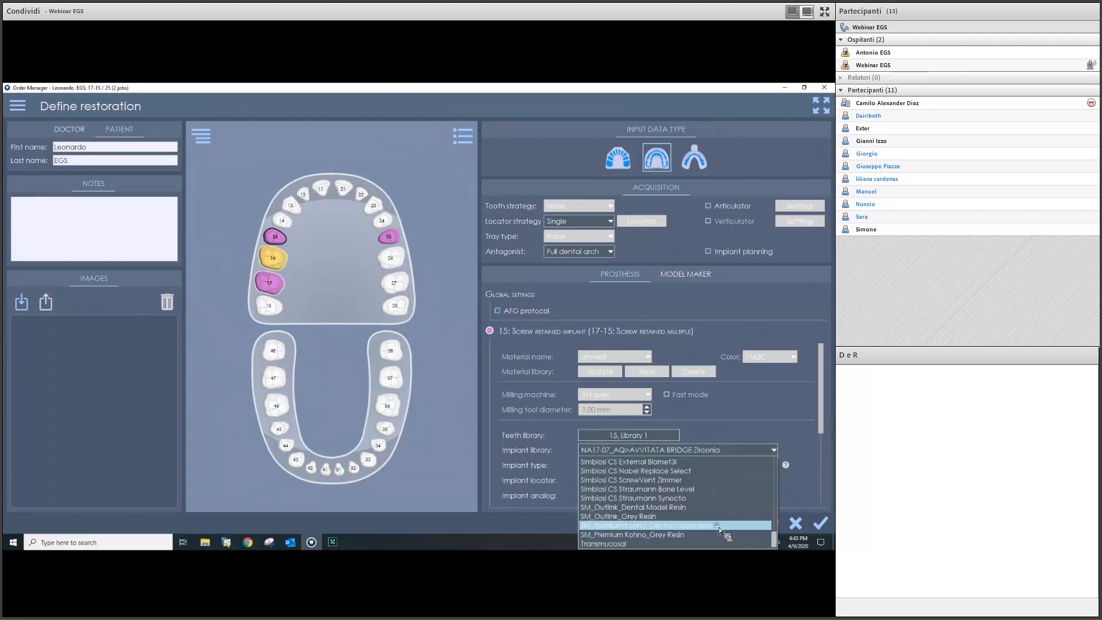
click(718, 527)
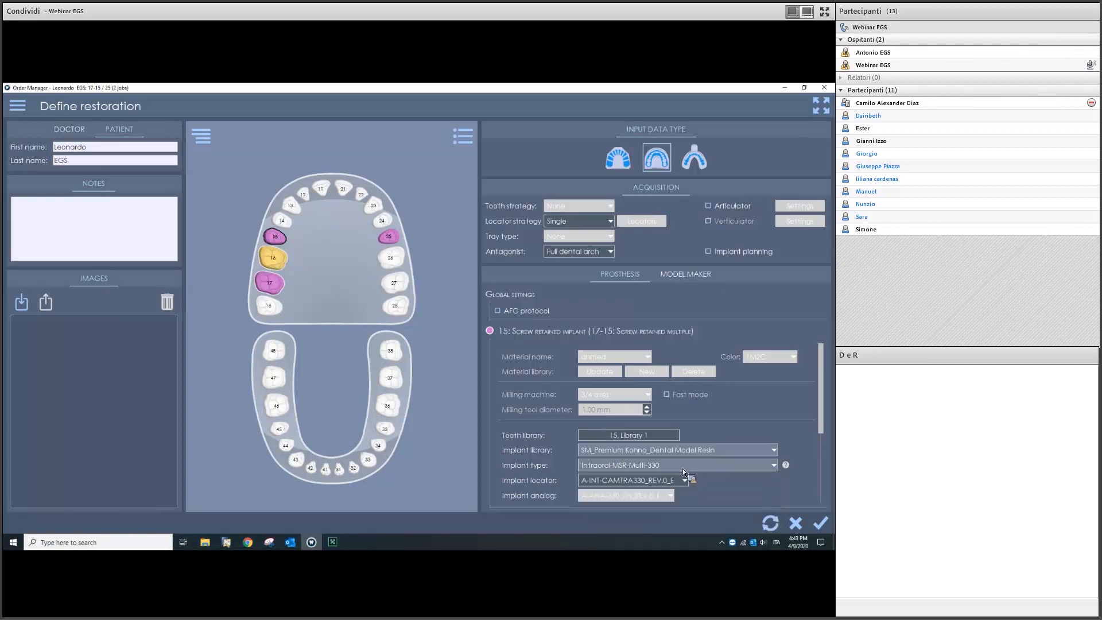
Step: Set teeth 17 and 25 to SM_Premium Kohno_Dental Model Resin, confirm, and relaunch the importer
click(270, 283)
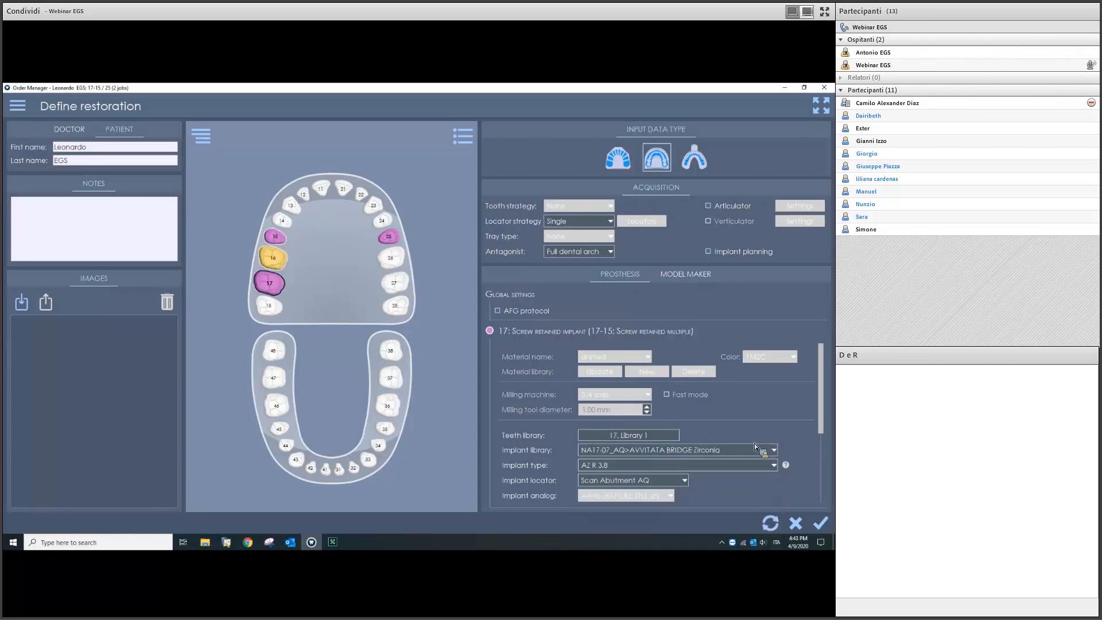
click(721, 452)
scroll(728, 501, down, 5)
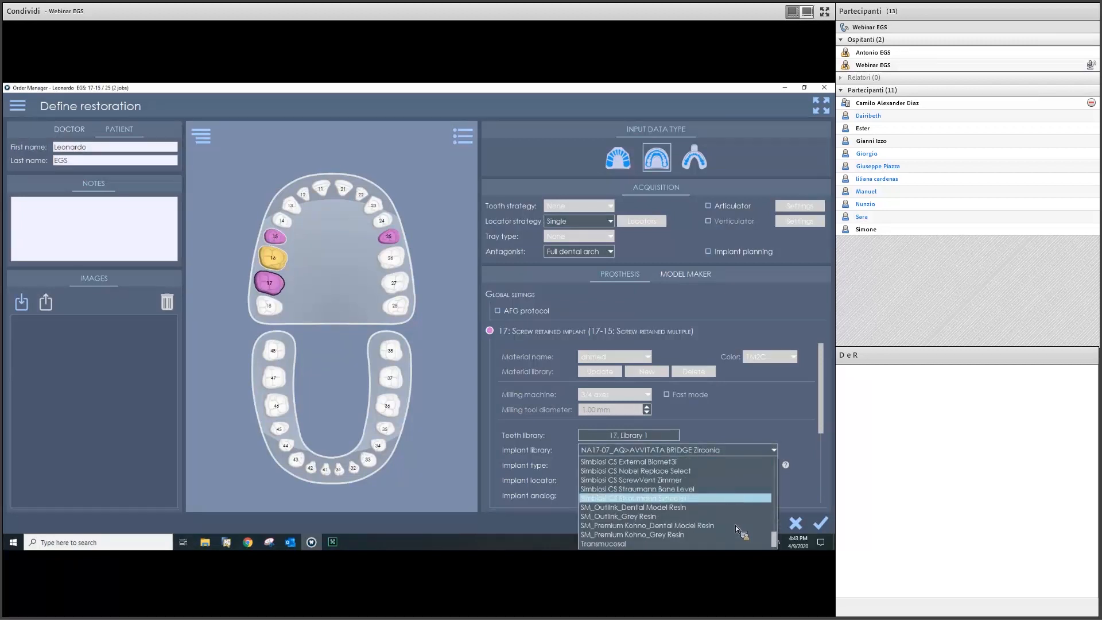
click(737, 527)
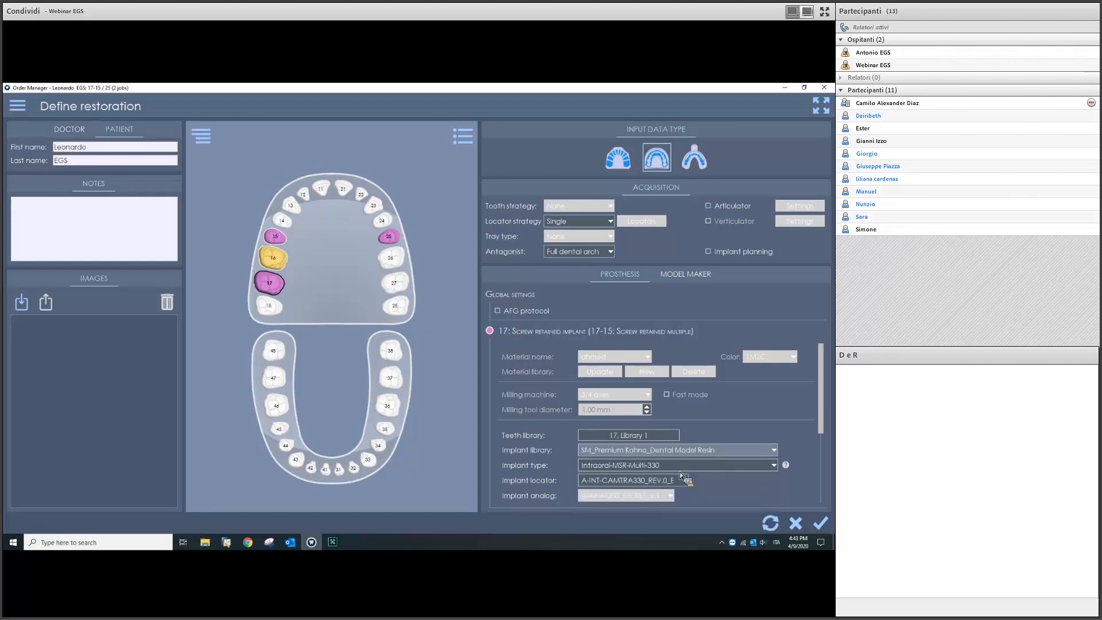
click(394, 239)
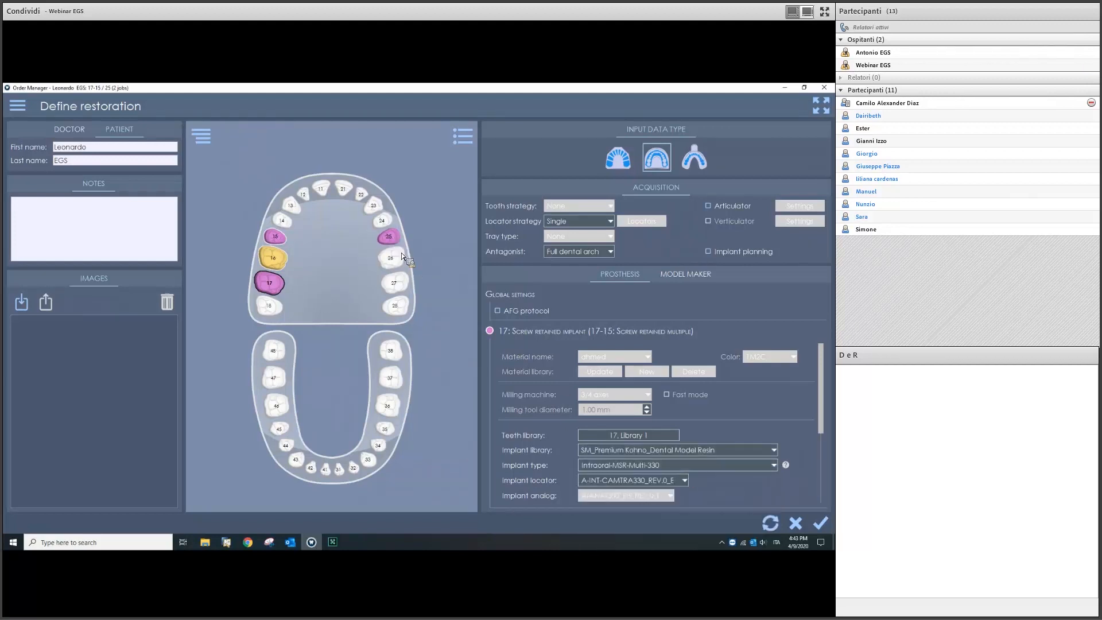
click(698, 471)
scroll(702, 439, down, 4)
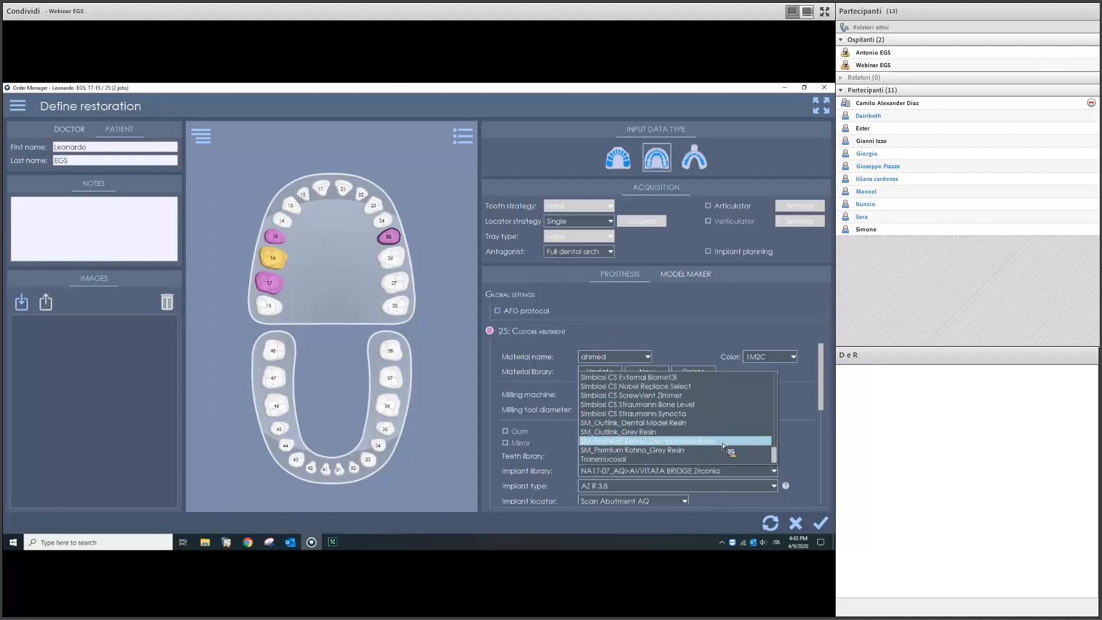
click(722, 442)
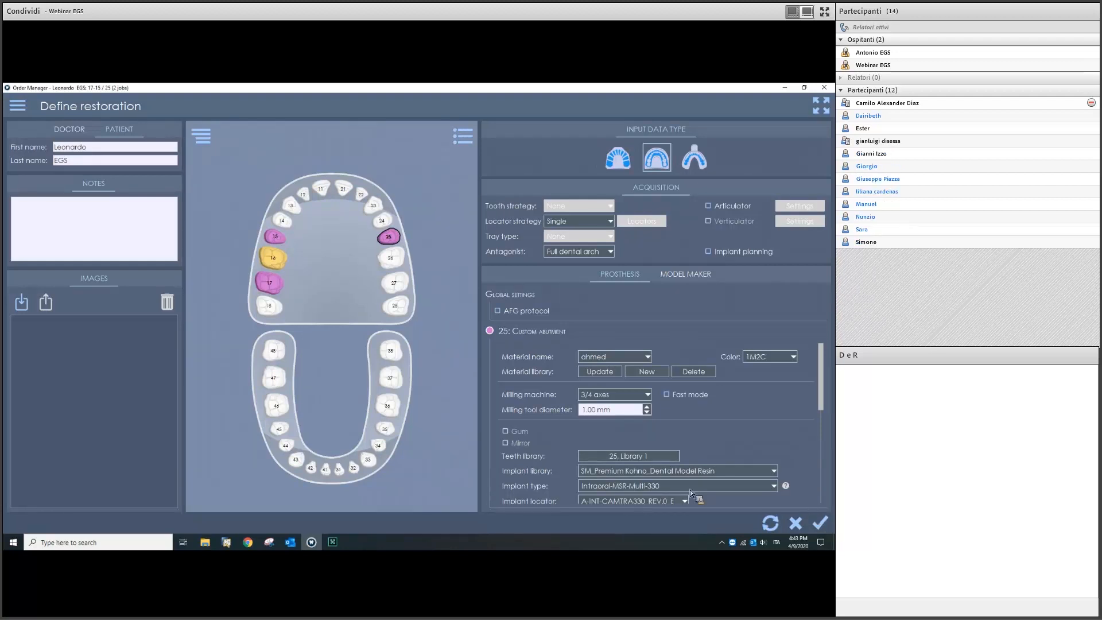
click(812, 516)
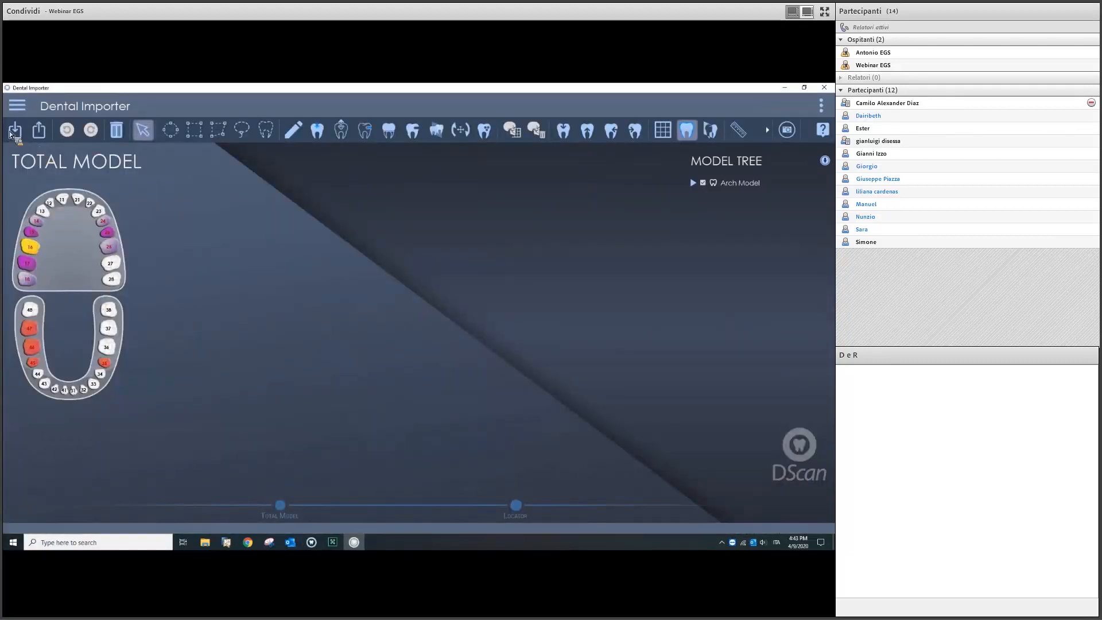
click(13, 131)
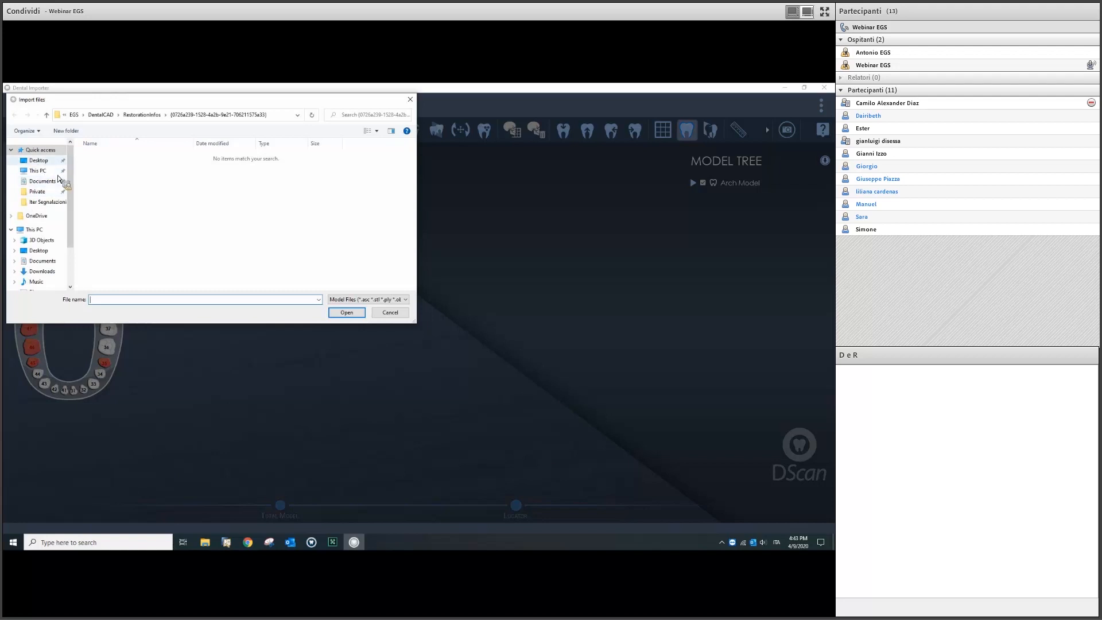
Step: Import master.stl, locator.stl and antagonista.stl from Webinar Model Maker, then expand Generic Mesh
click(38, 161)
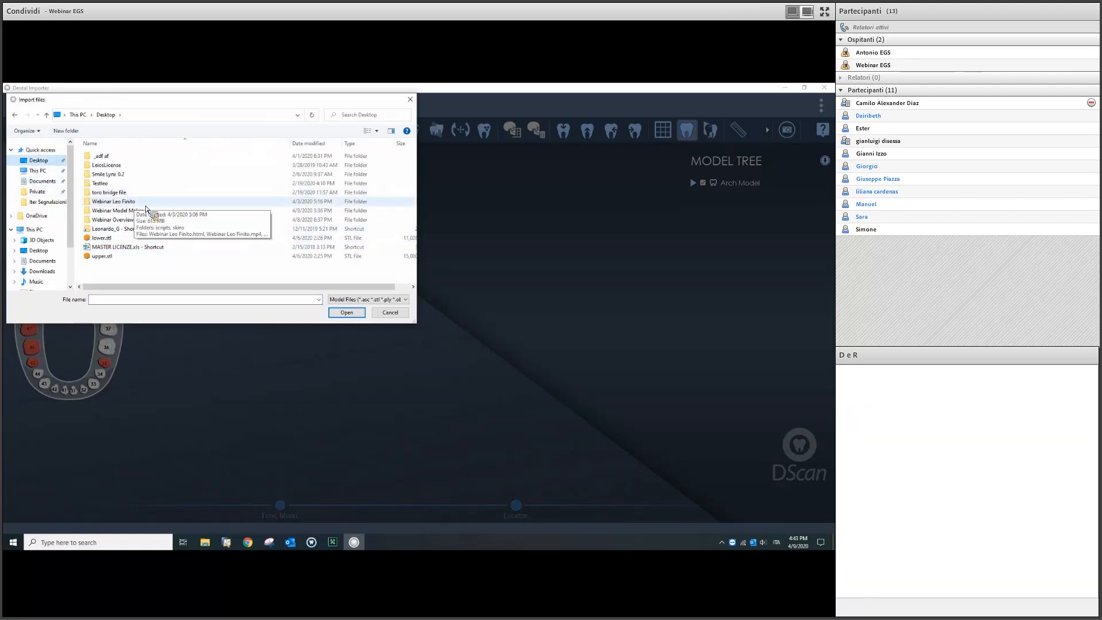
double_click(145, 210)
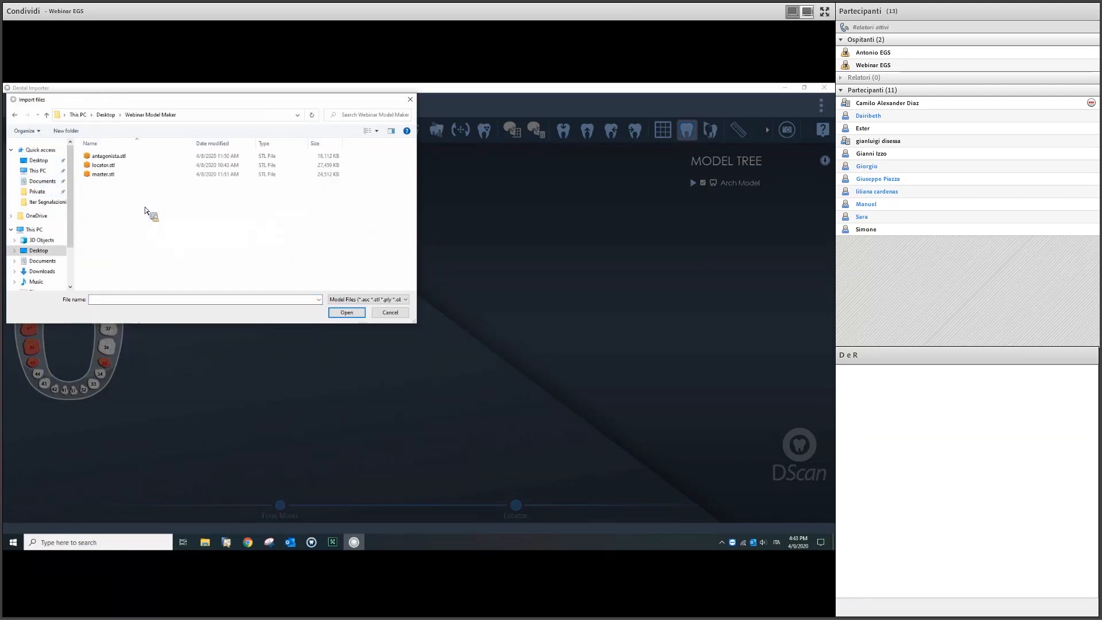
click(122, 173)
ctrl+click(122, 165)
ctrl+click(121, 156)
click(345, 313)
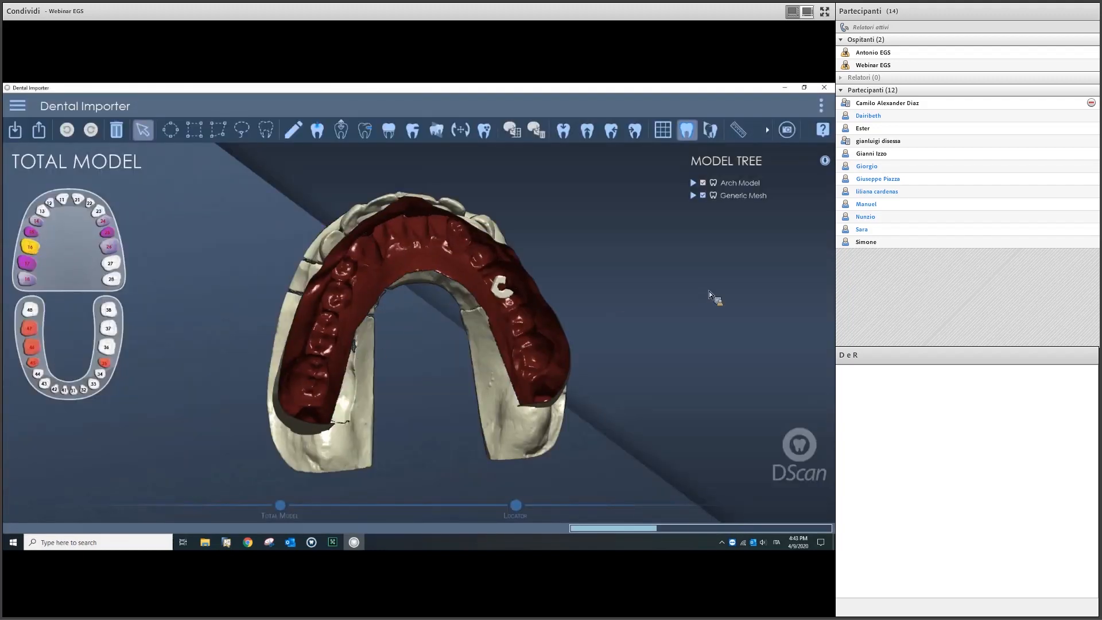
click(694, 196)
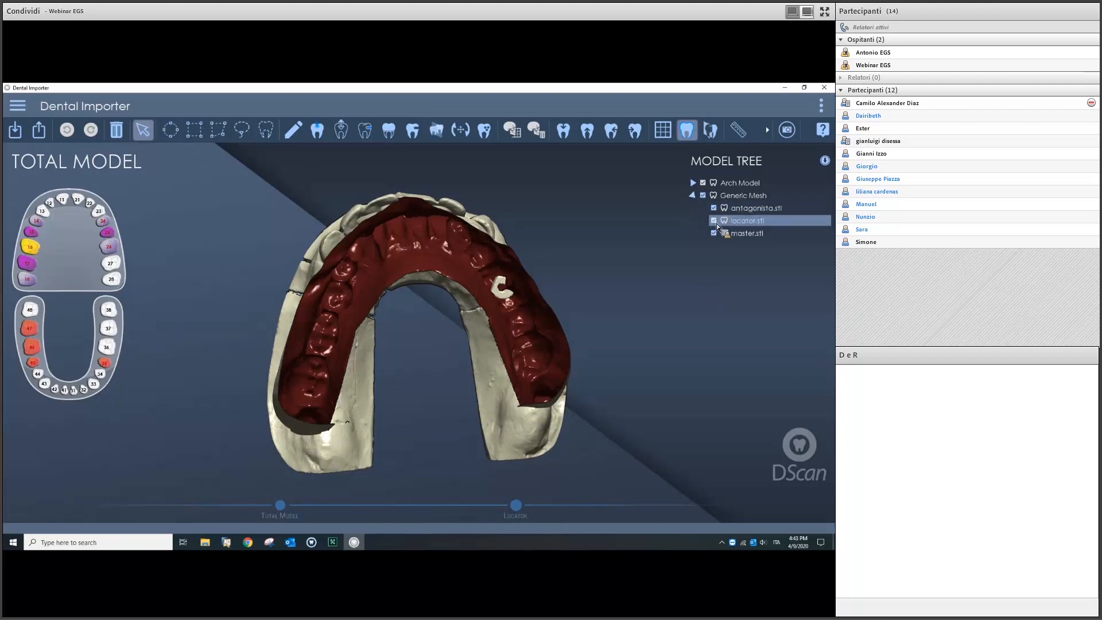
Step: Hide locator.stl and assign the master scan to the upper arch, antagonist to the lower
click(714, 221)
click(266, 131)
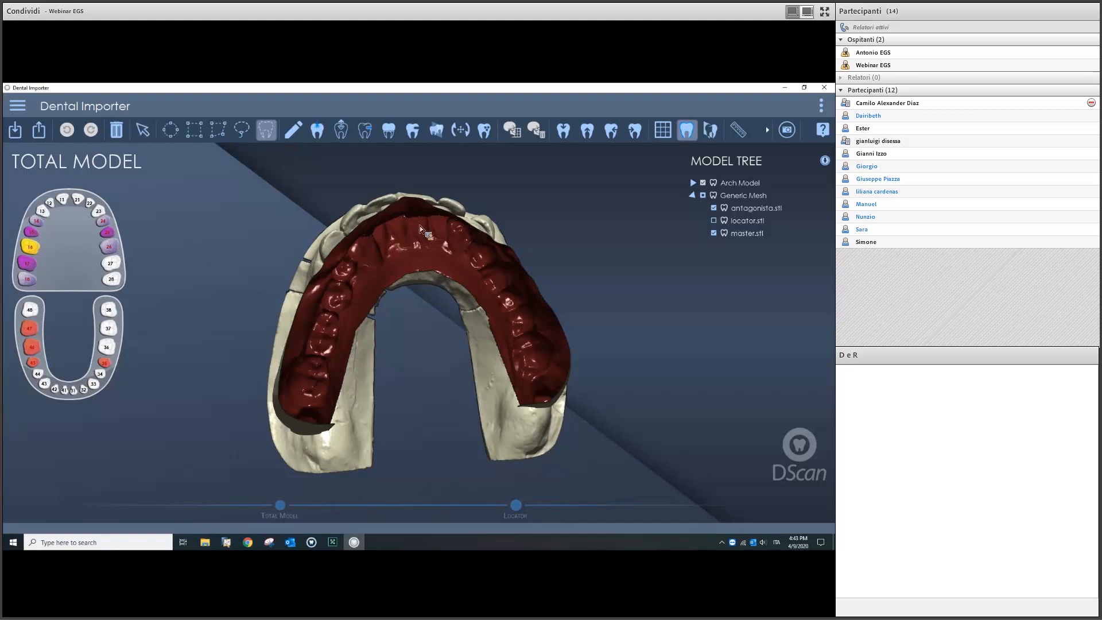
click(41, 236)
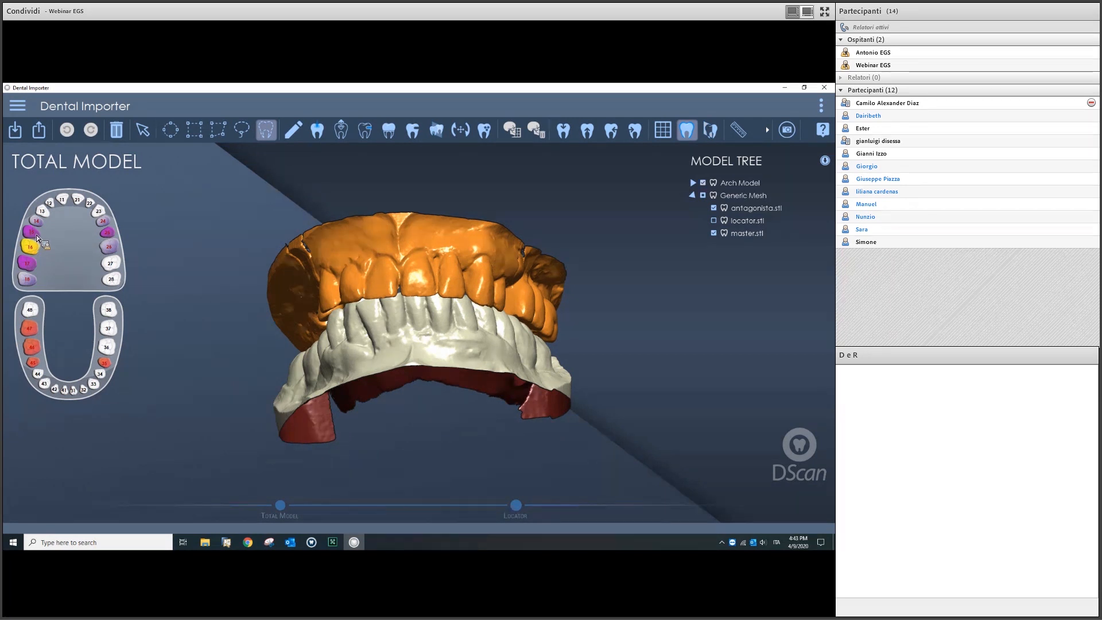
click(32, 349)
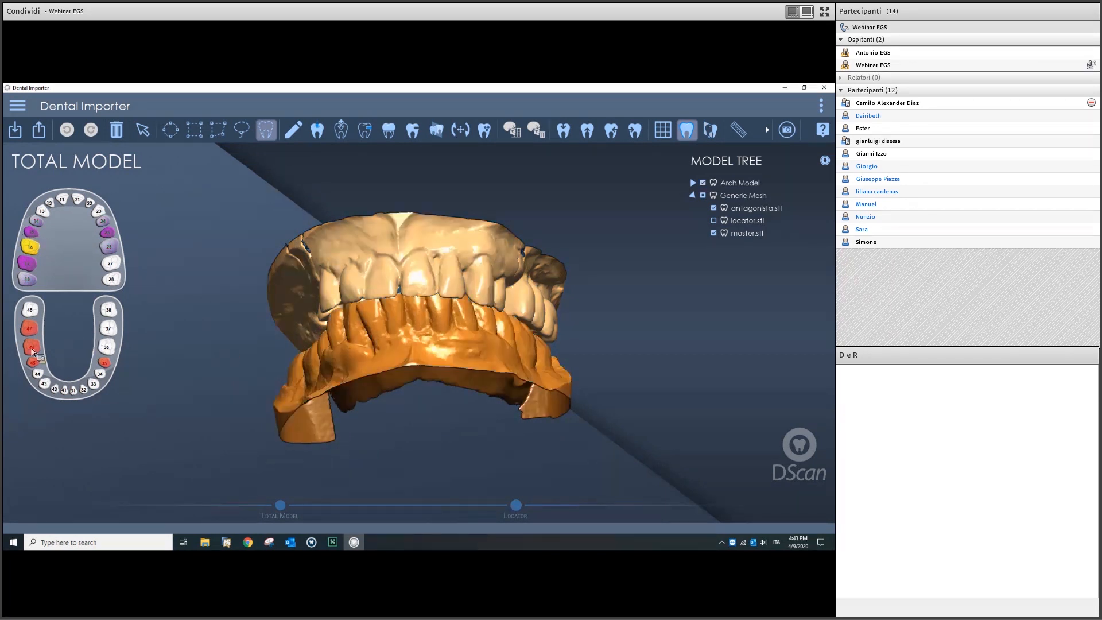
Step: In the LOCATOR step, show only locator.stl and start registering Locator 15
click(517, 507)
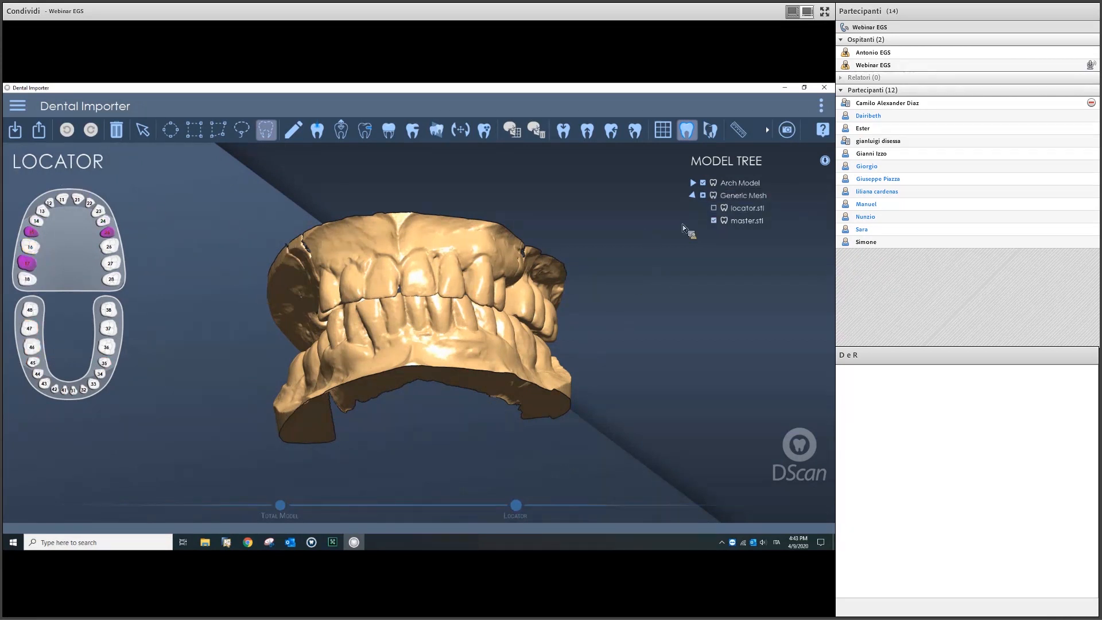
click(713, 208)
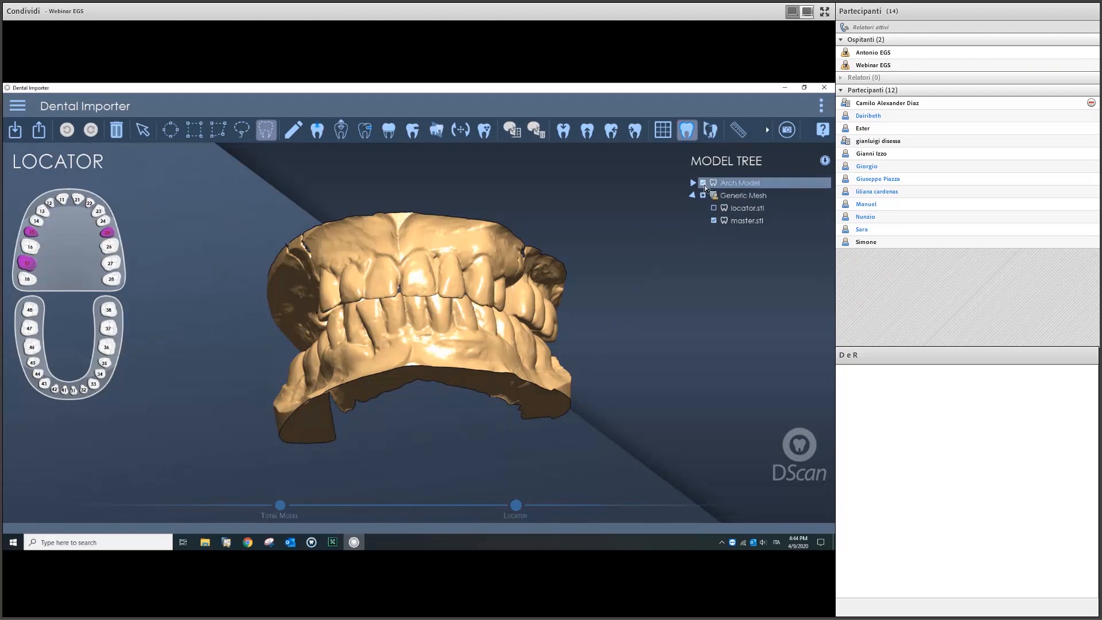
click(703, 182)
click(142, 130)
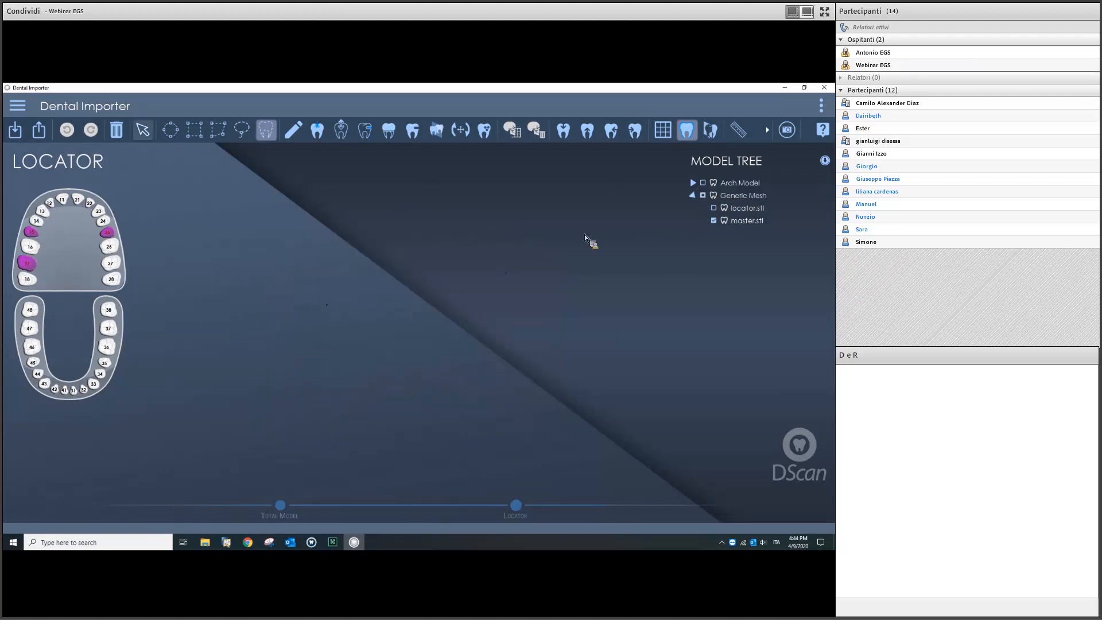
click(714, 209)
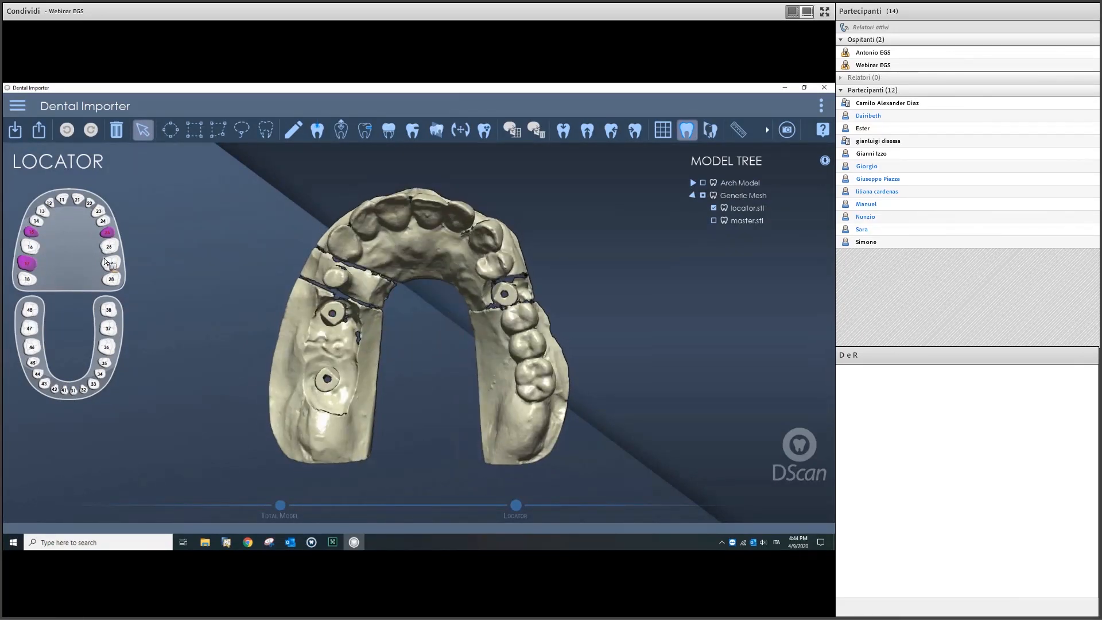
click(36, 238)
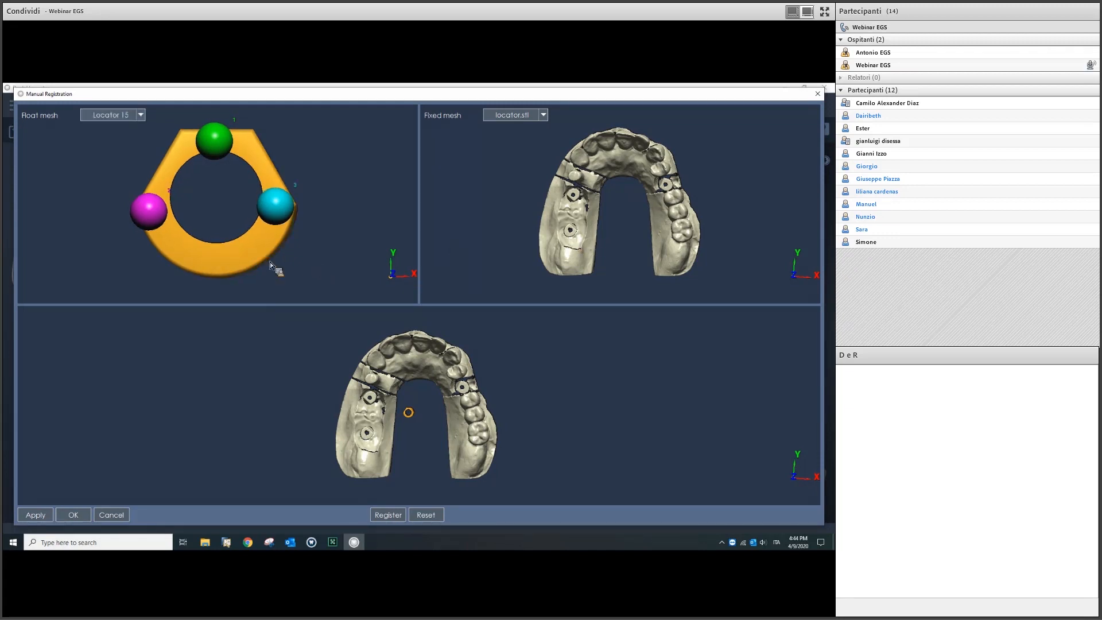
Step: Mark matching points on the tooth 15 implant and apply the Locator 15 alignment
middle_drag(269, 262, 245, 225)
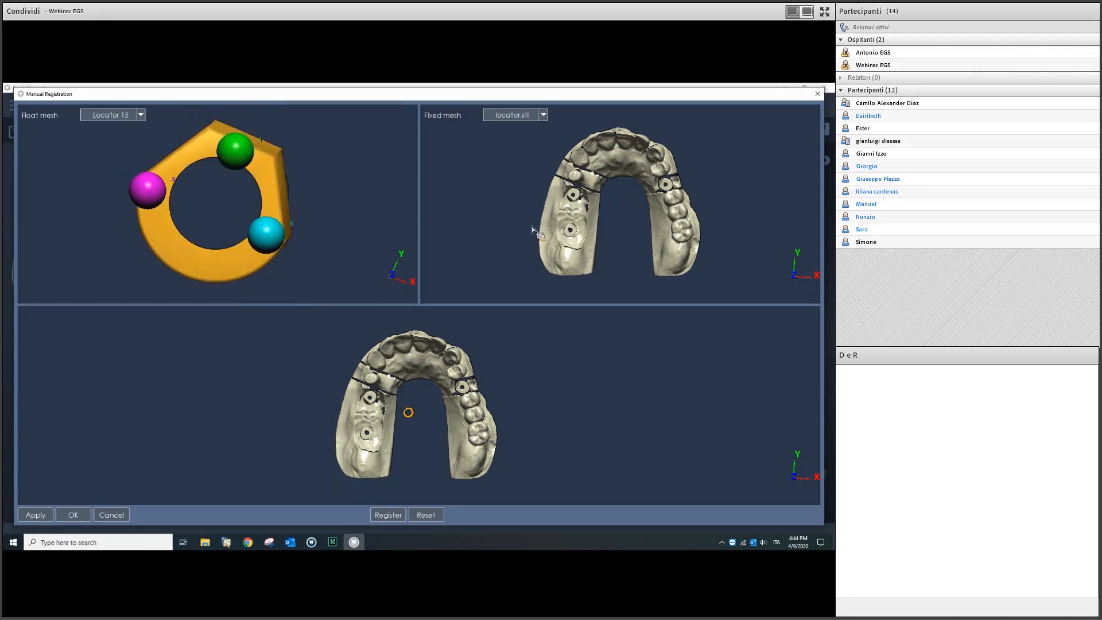
middle_drag(573, 203, 597, 167)
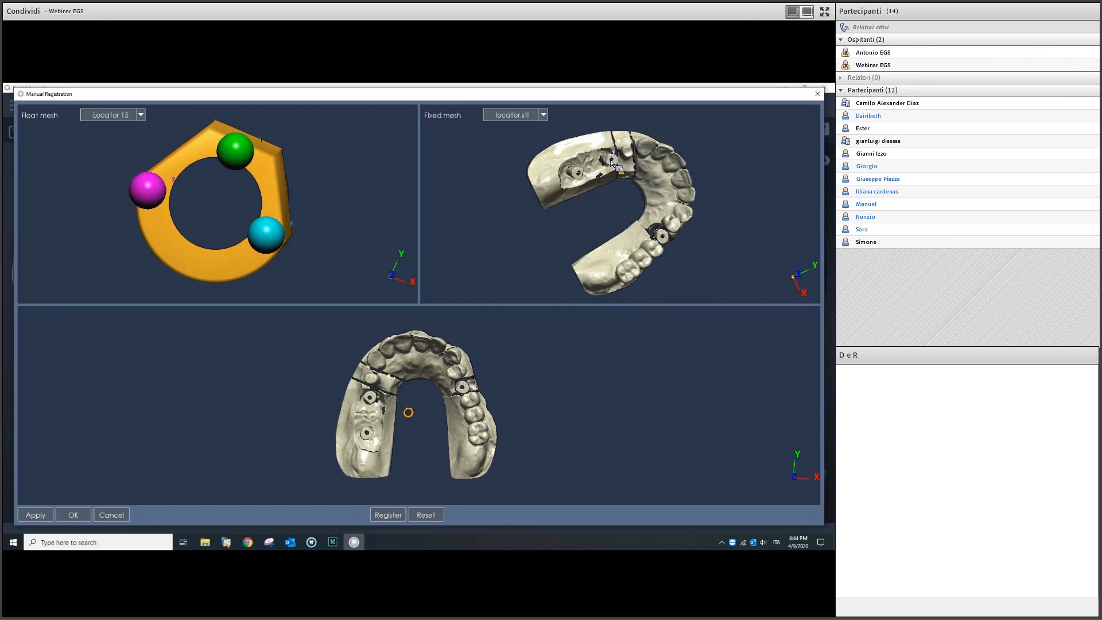
scroll(609, 164, up, 5)
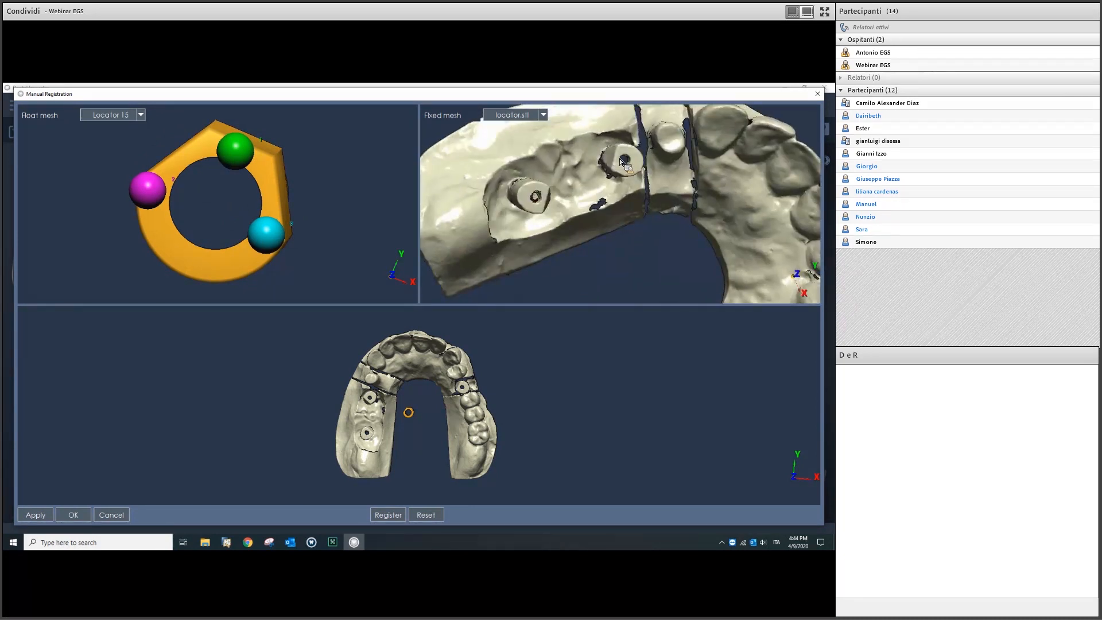
click(623, 160)
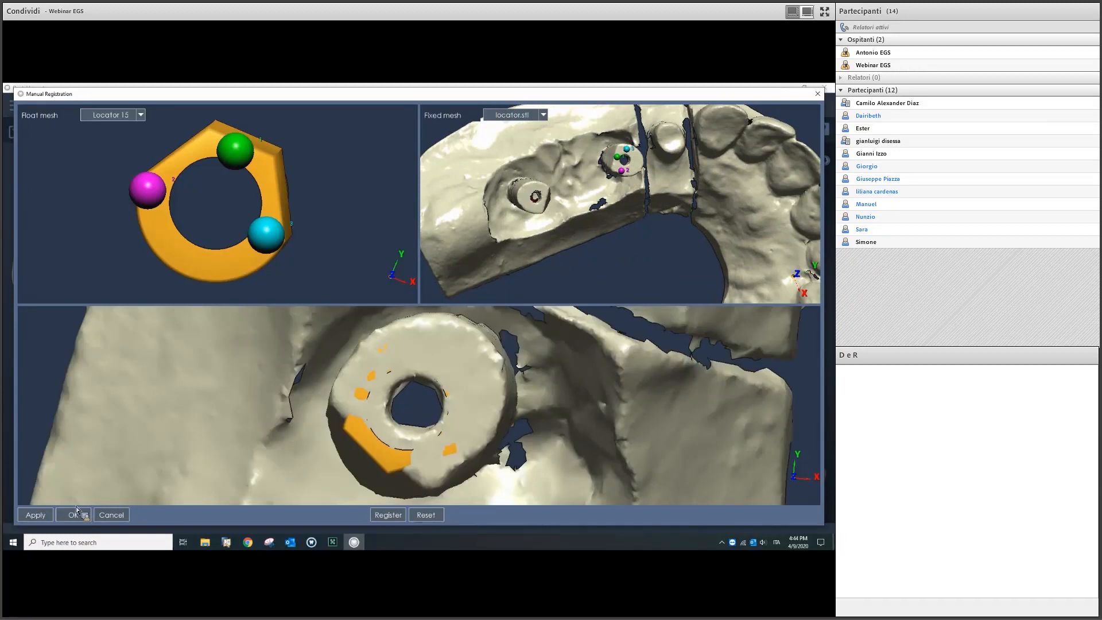
click(47, 515)
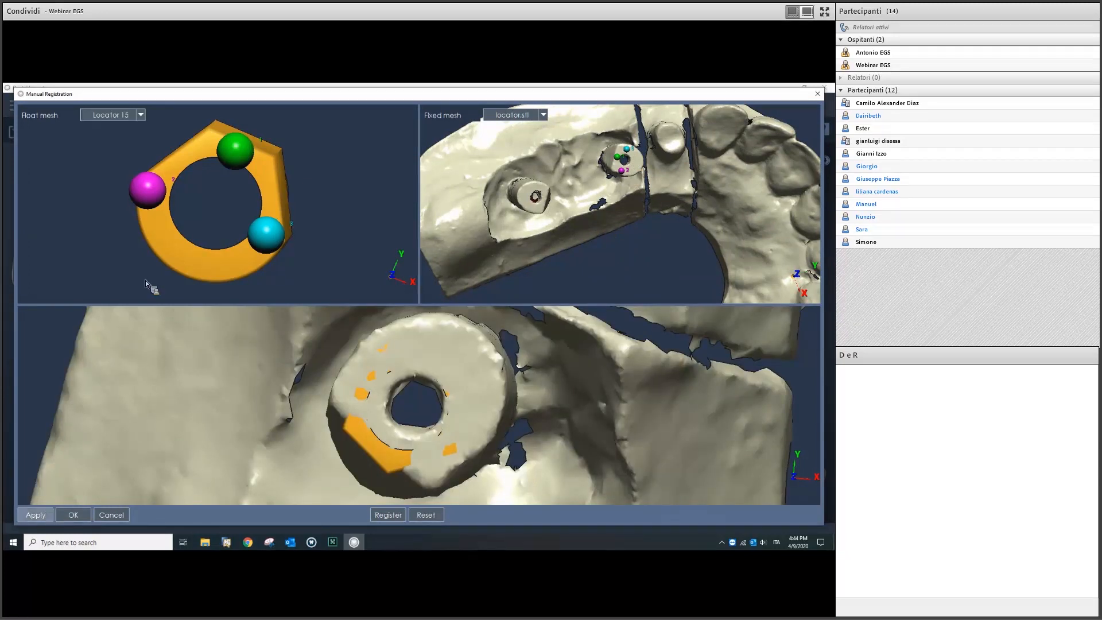
Step: Choose Locator 17 as float mesh, pick three implant points, then clear the misplaced ones
click(129, 117)
click(109, 143)
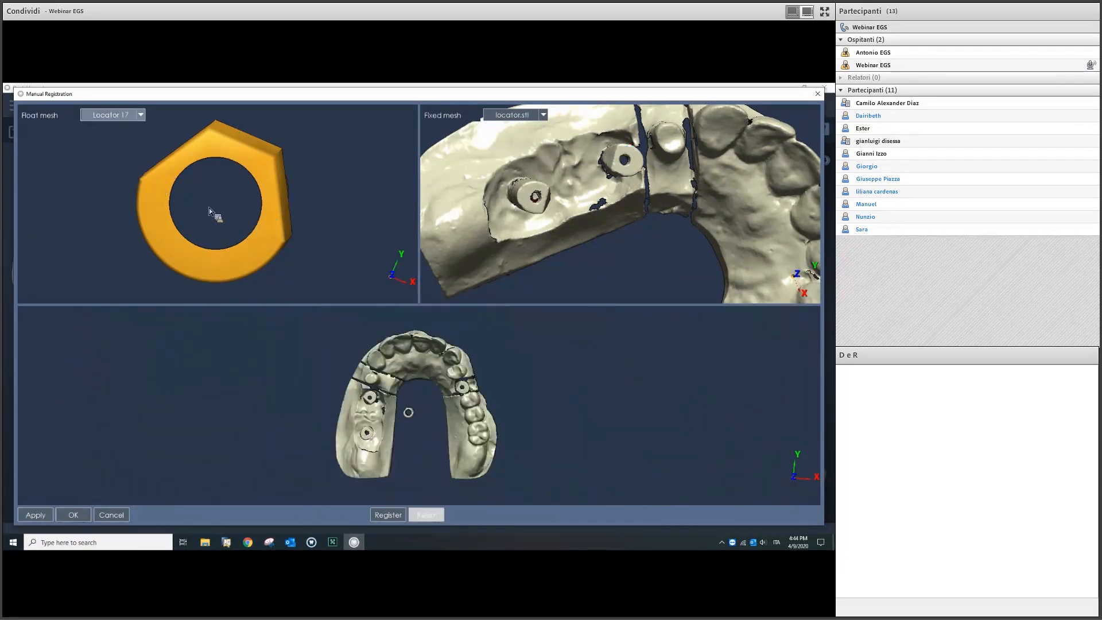
click(541, 194)
click(528, 200)
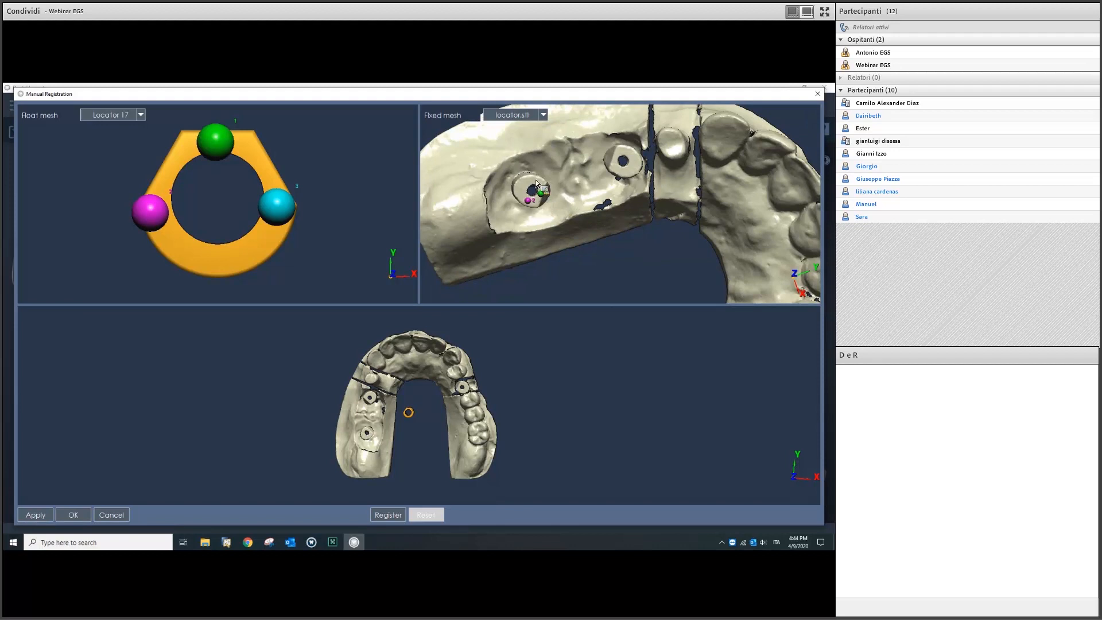
click(533, 178)
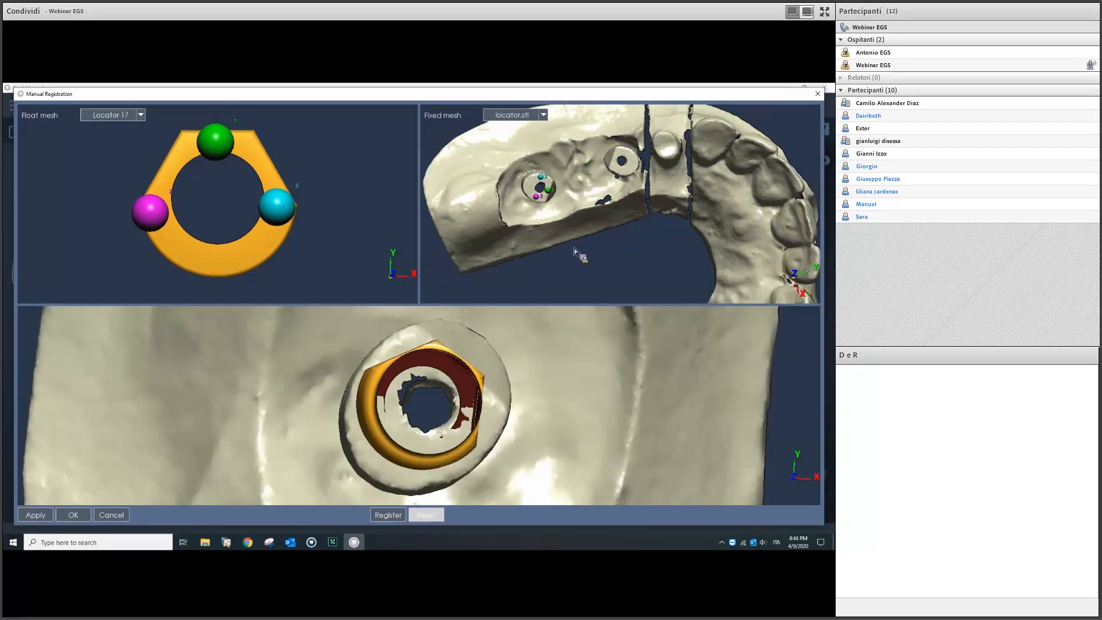
right_click(556, 218)
click(573, 225)
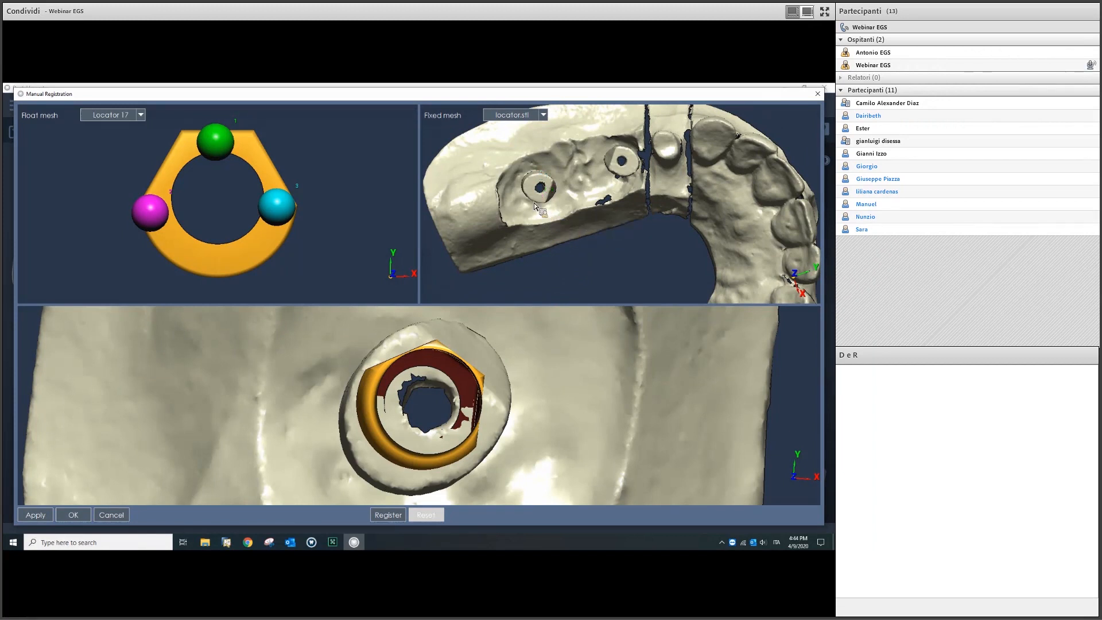
Step: Re-pick three points on the 17 implant, apply, and switch to Locator 25
click(550, 190)
click(542, 177)
click(538, 195)
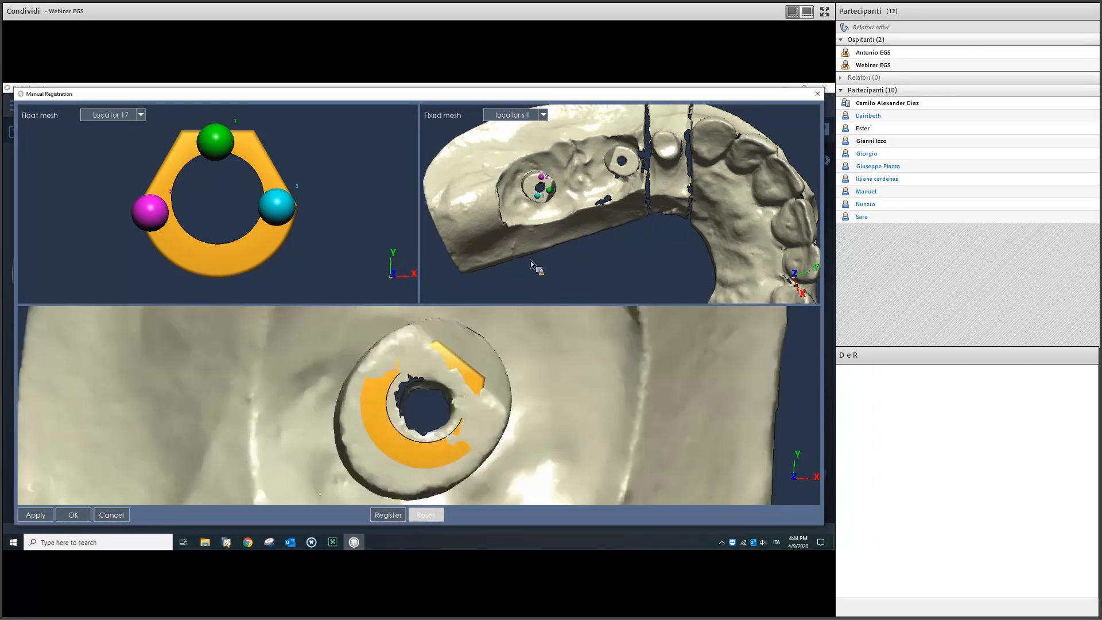
click(36, 514)
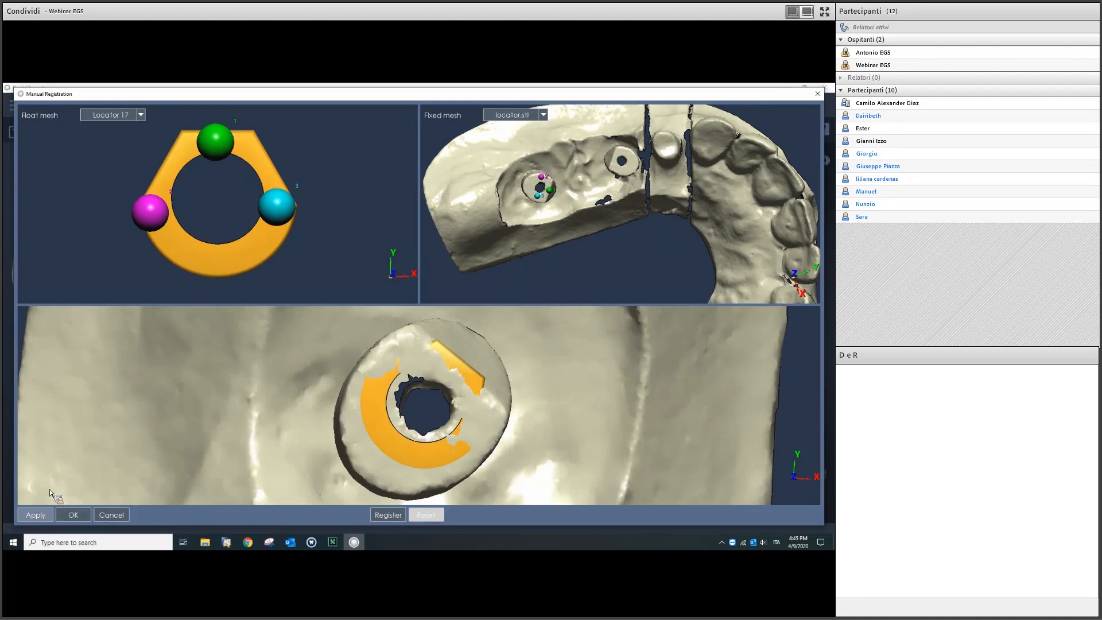
click(126, 122)
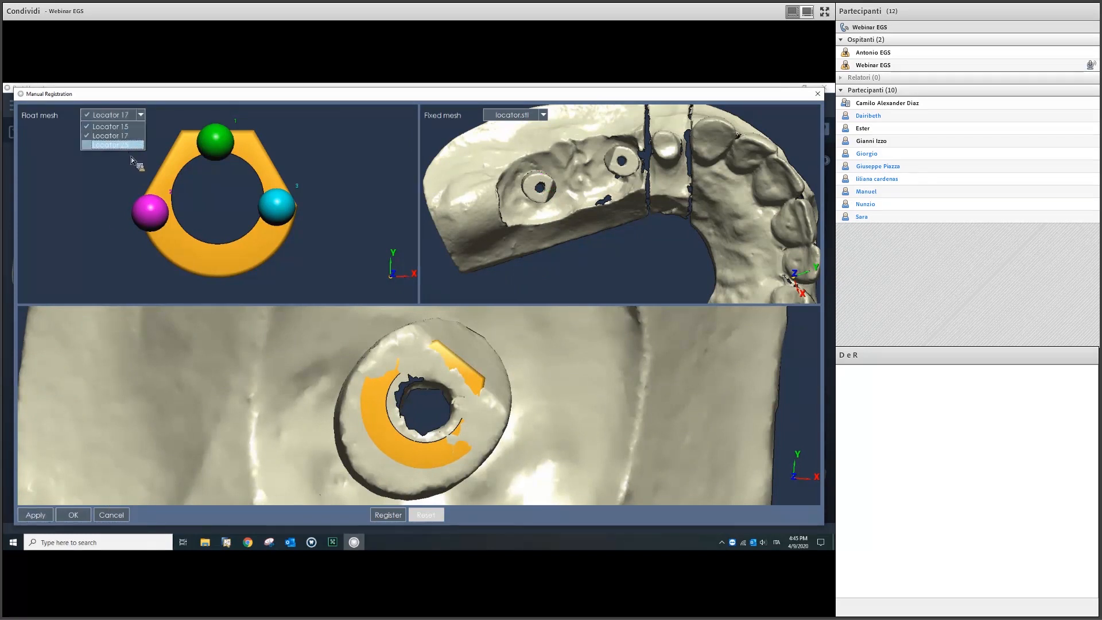
click(115, 145)
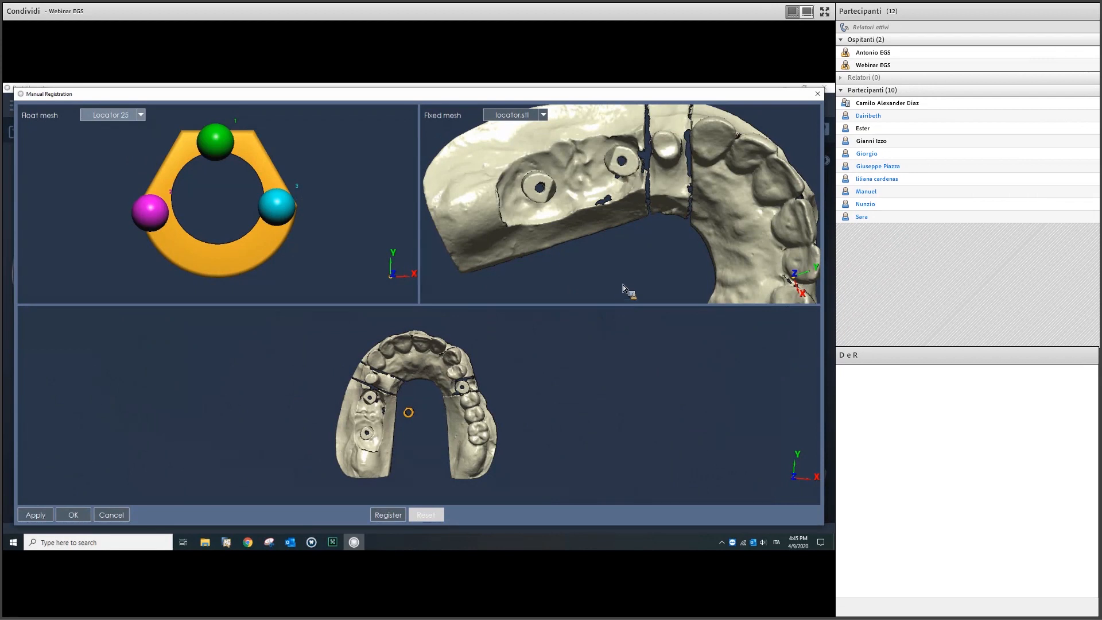
Step: Pick three matching points on the tooth 25 implant and accept the Locator 25 registration
scroll(648, 257, down, 4)
middle_drag(687, 259, 695, 213)
scroll(691, 218, up, 5)
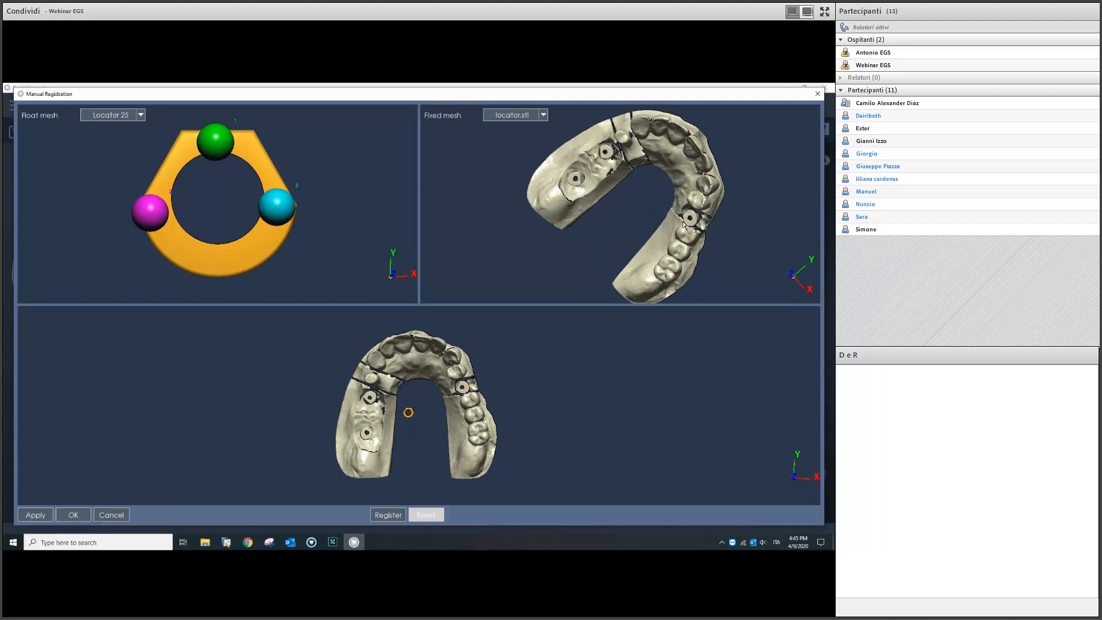
middle_drag(686, 225, 688, 225)
click(693, 222)
click(687, 236)
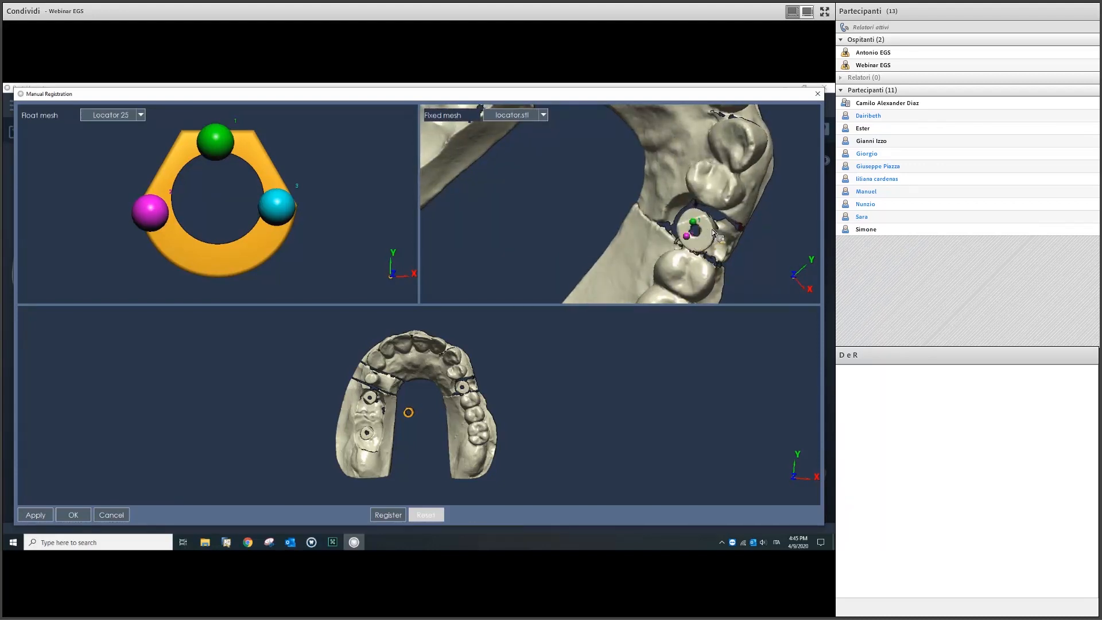
click(710, 228)
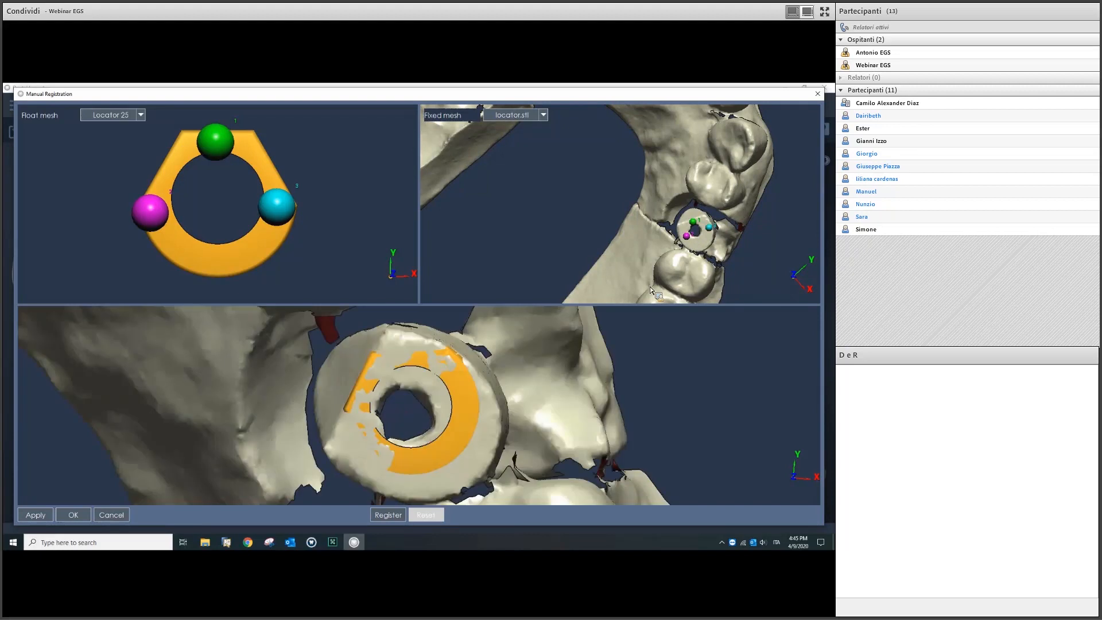
click(68, 517)
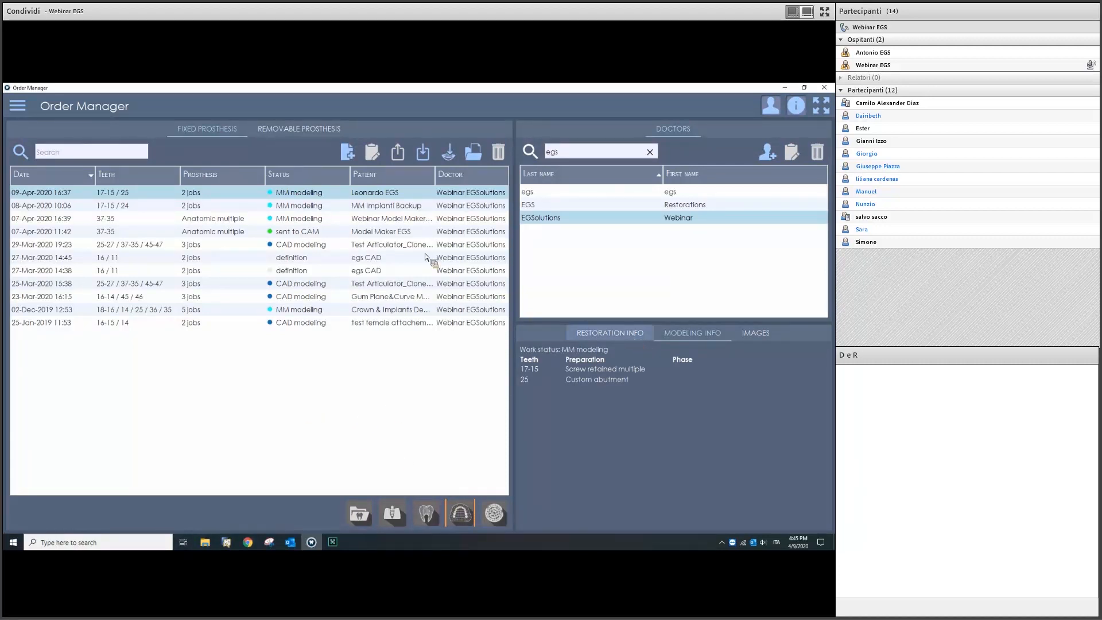
Step: Review the order's Restoration Info and its tooth chart
click(597, 332)
click(628, 334)
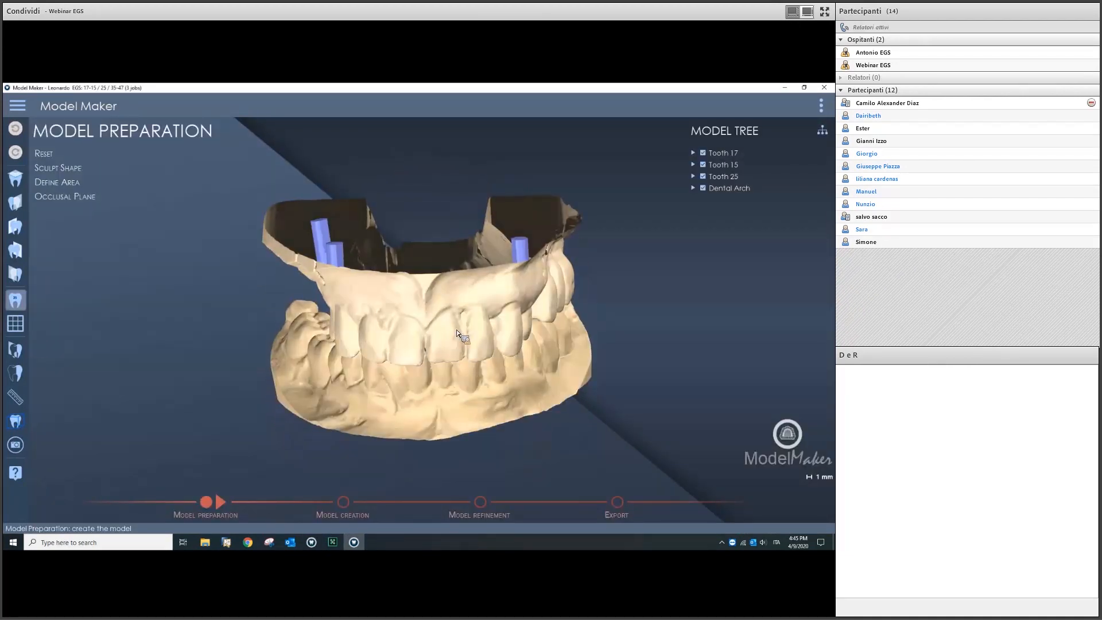
Step: Start the occlusal plane definition and orbit the model to inspect the bite
right_drag(481, 309, 438, 268)
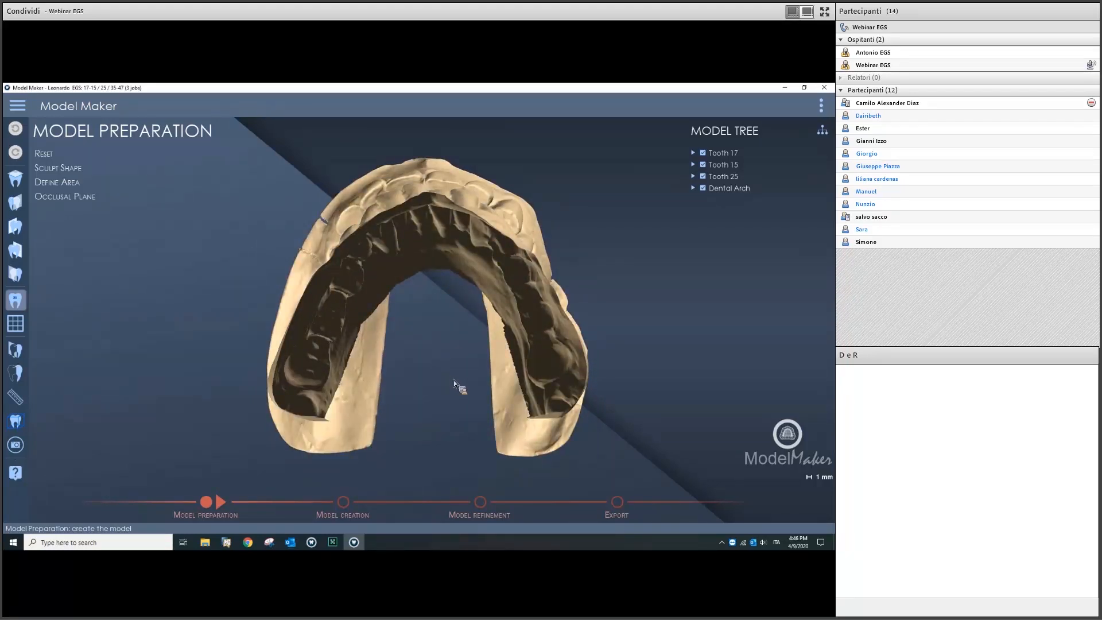
click(81, 198)
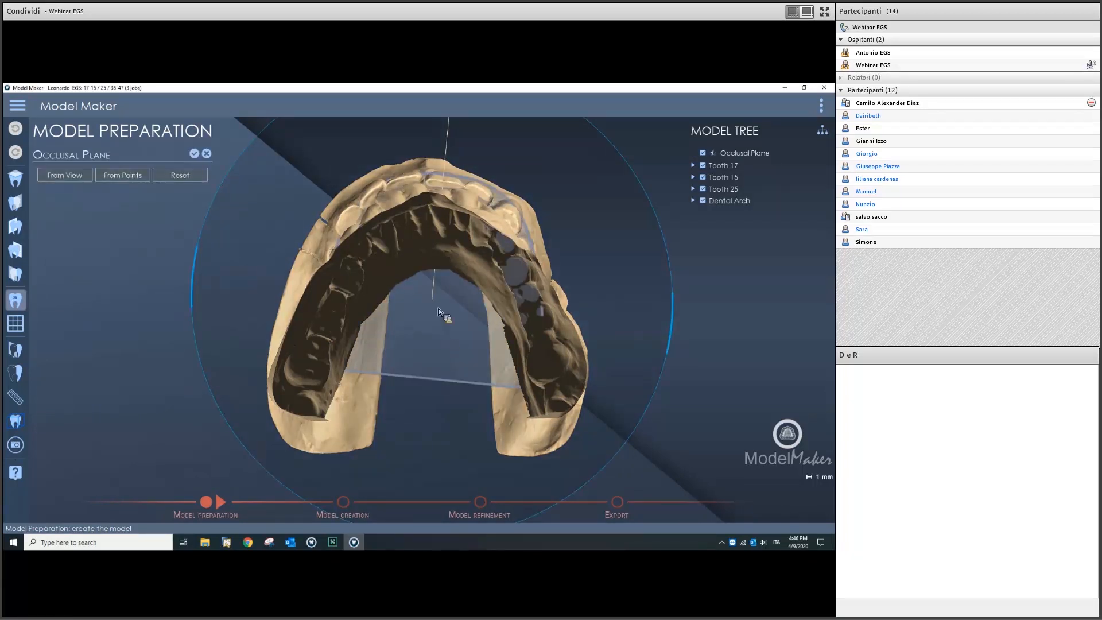
scroll(439, 309, down, 4)
middle_drag(436, 373, 354, 325)
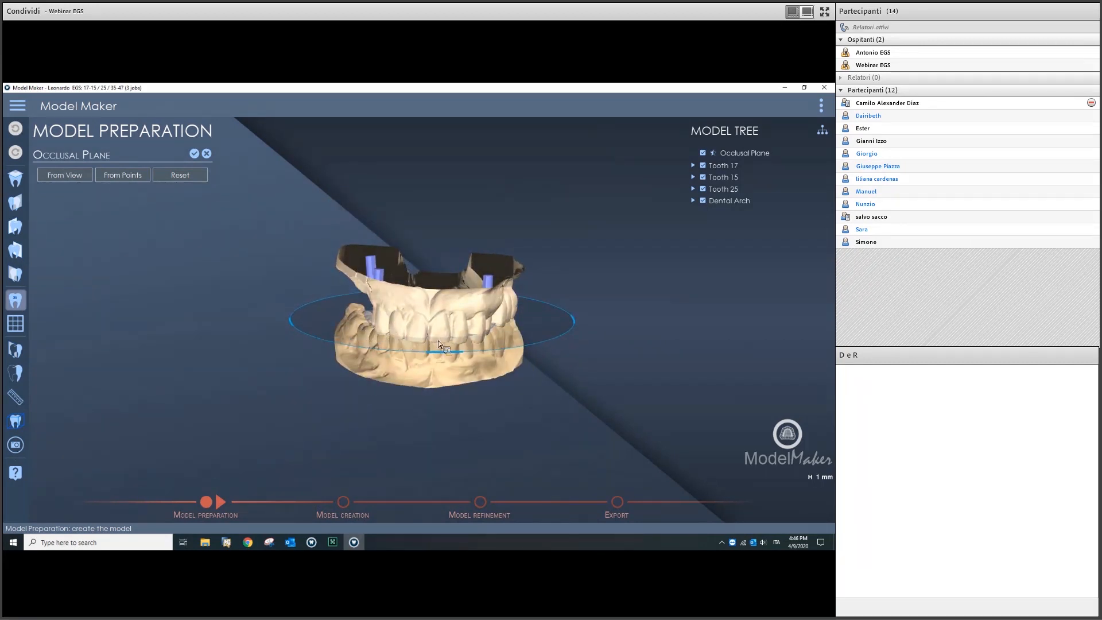
scroll(469, 347, down, 2)
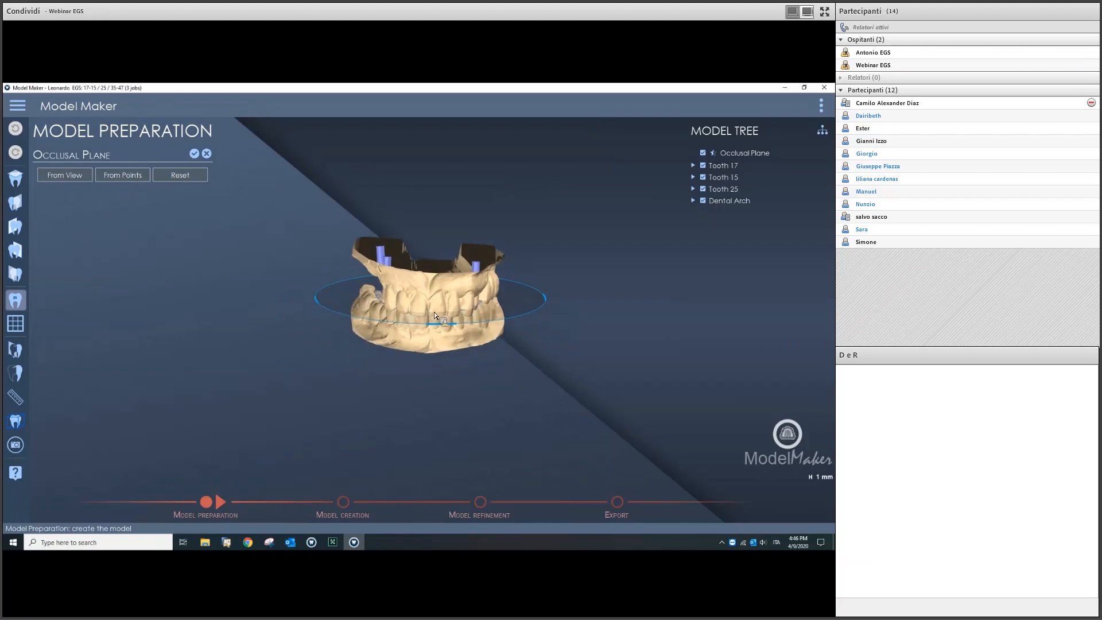
scroll(373, 311, up, 3)
middle_drag(391, 308, 394, 307)
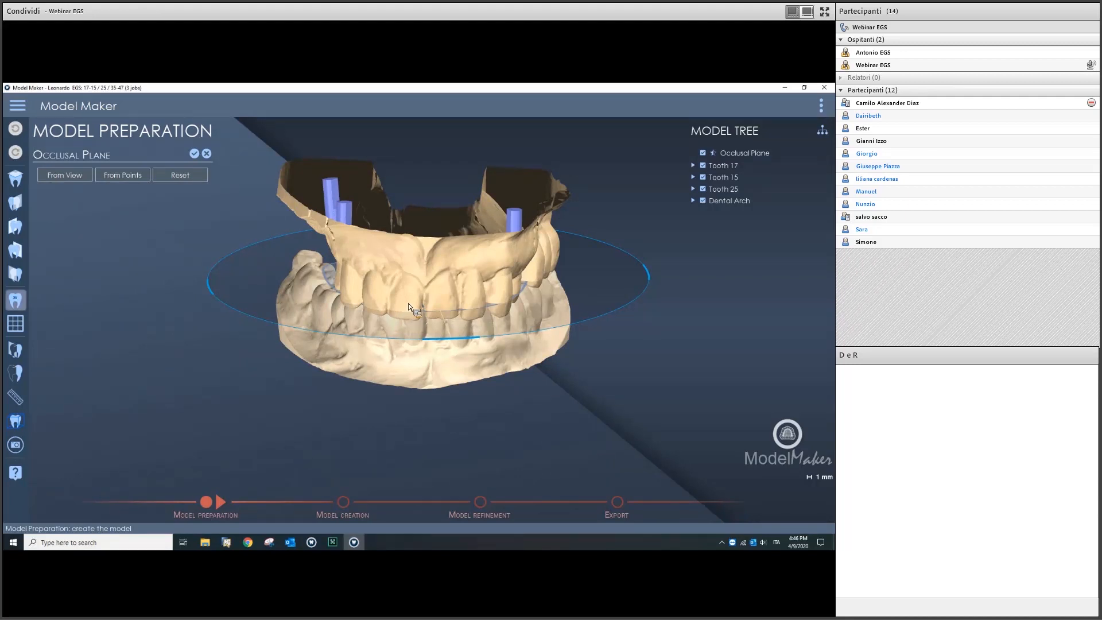
scroll(467, 401, down, 3)
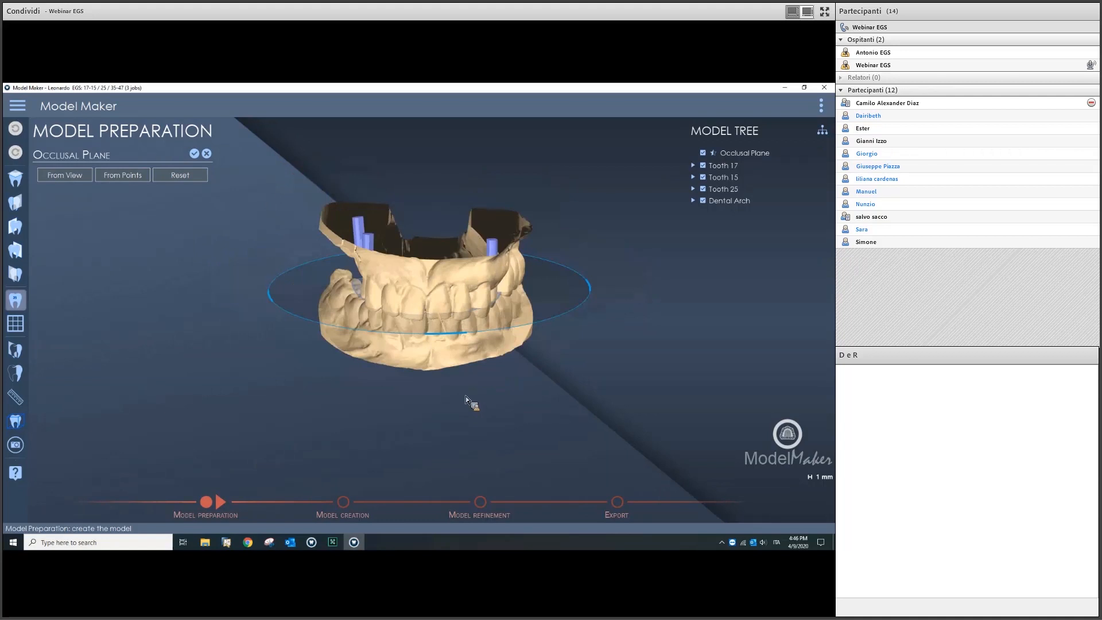
scroll(430, 379, up, 3)
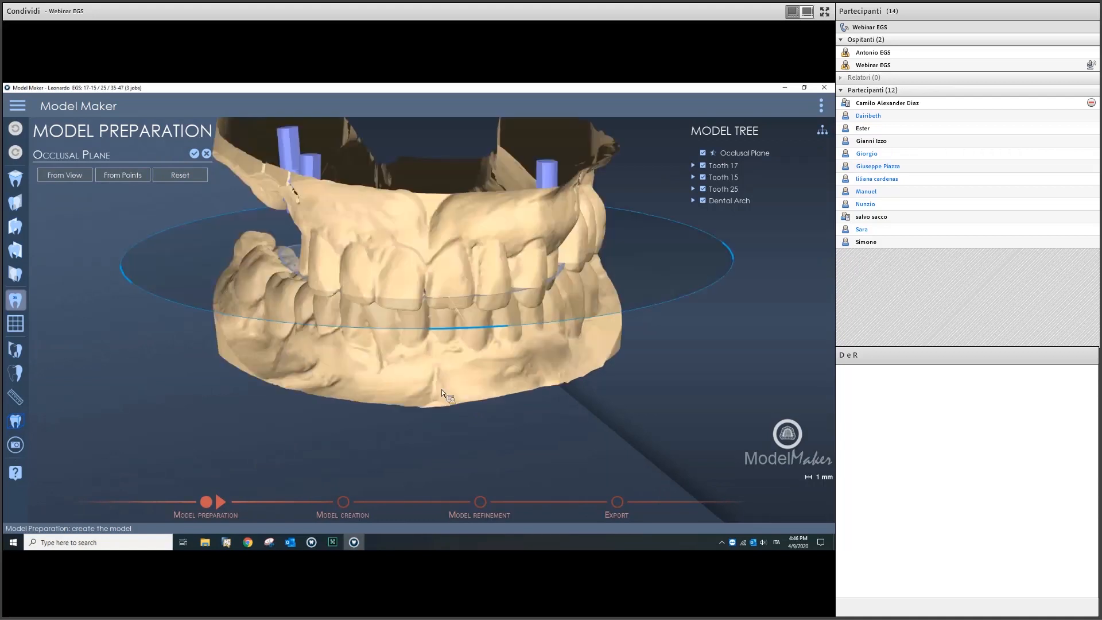
middle_drag(472, 397, 478, 399)
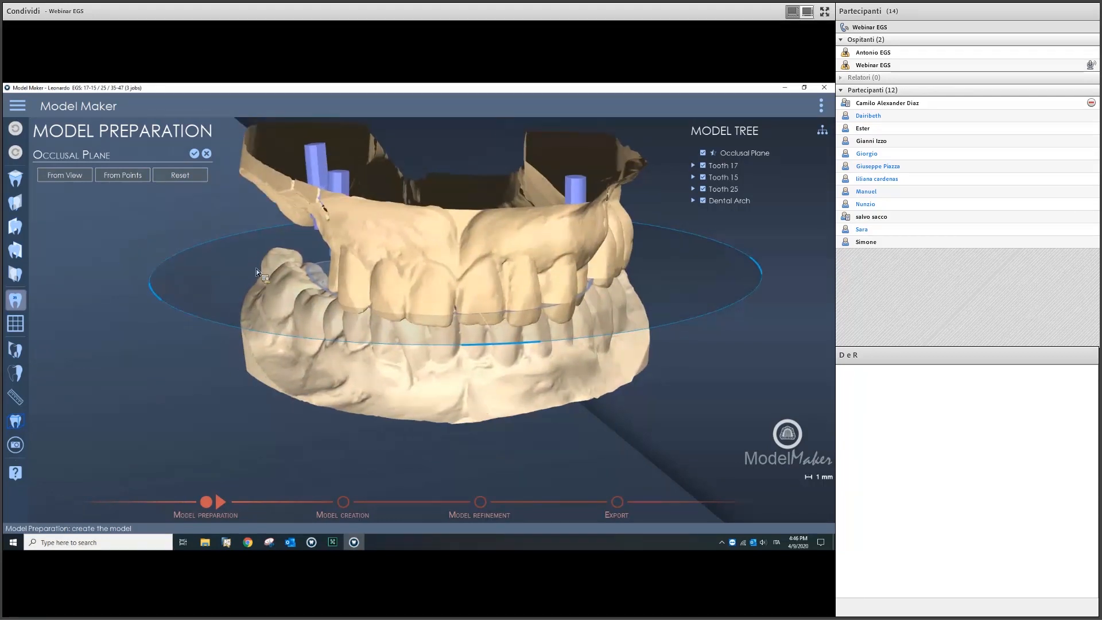
Step: Shift the occlusal plane onto the arch's bite line, check it from the side, and confirm
click(146, 207)
scroll(481, 309, down, 2)
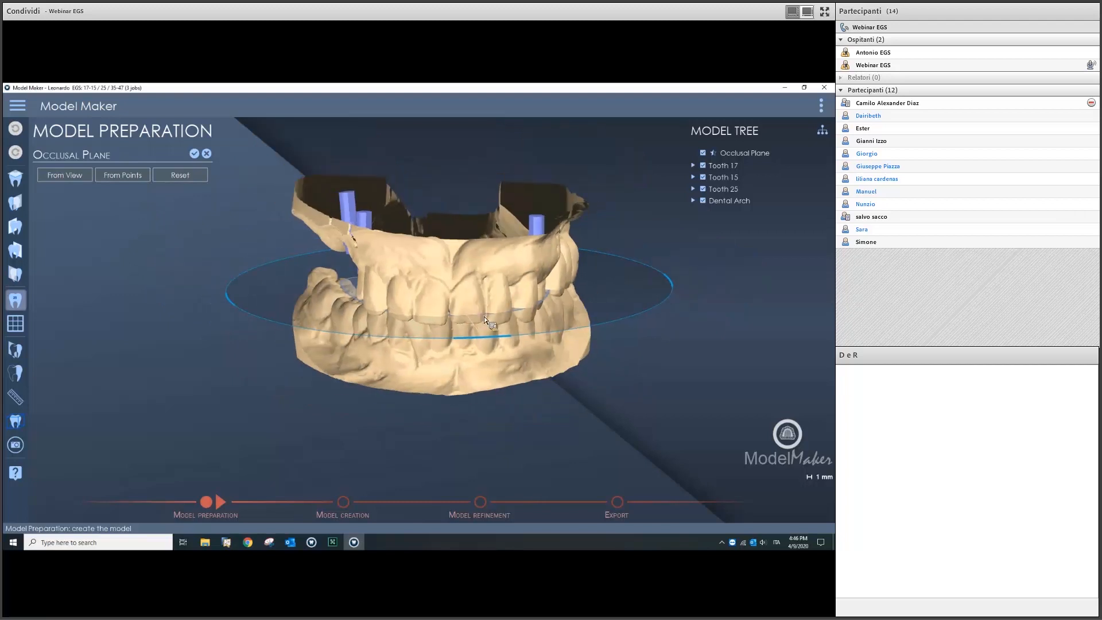
scroll(483, 294, down, 3)
middle_drag(483, 296, 453, 368)
mouse_move(438, 384)
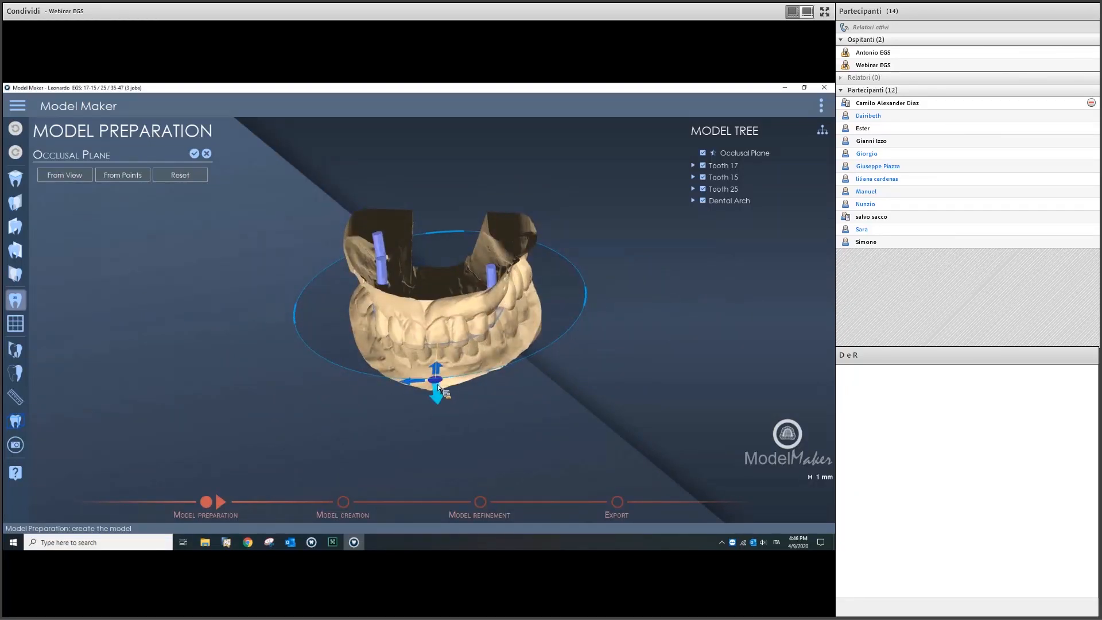
drag(437, 382, 429, 385)
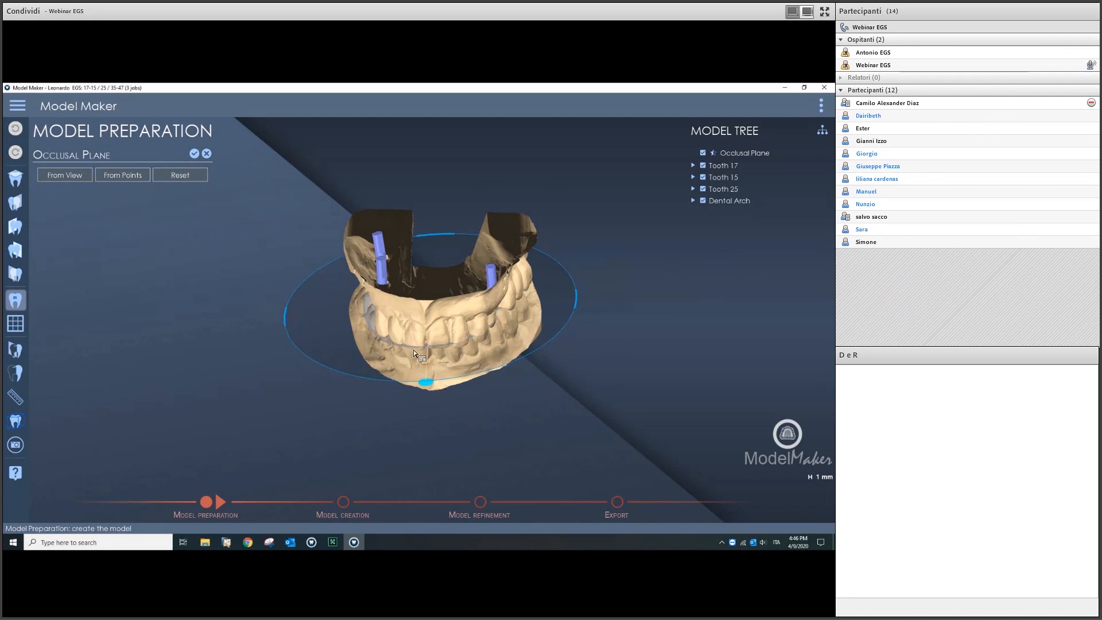
middle_drag(405, 282, 267, 200)
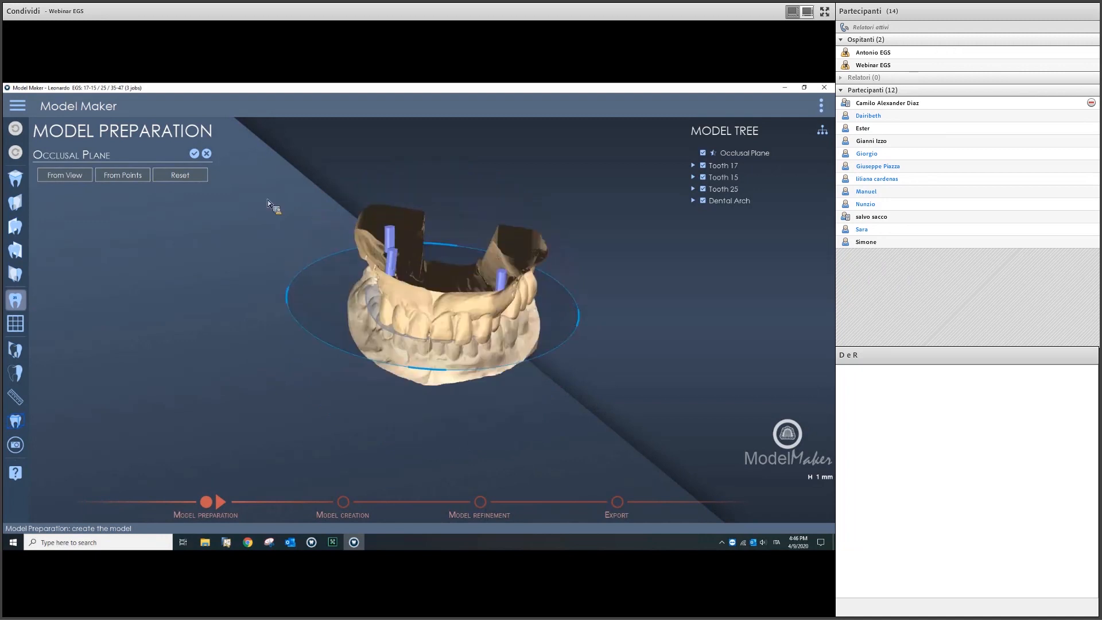
click(195, 154)
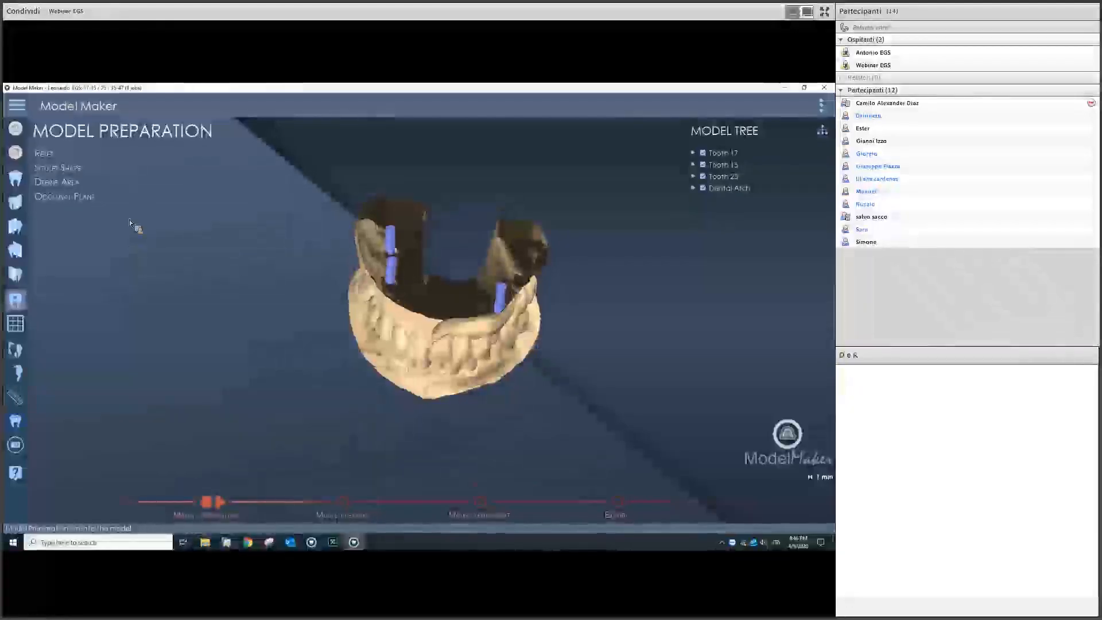
Step: In Sculpt Shape, hide the Lower arch and turn the upper arch to its occlusal side
click(110, 170)
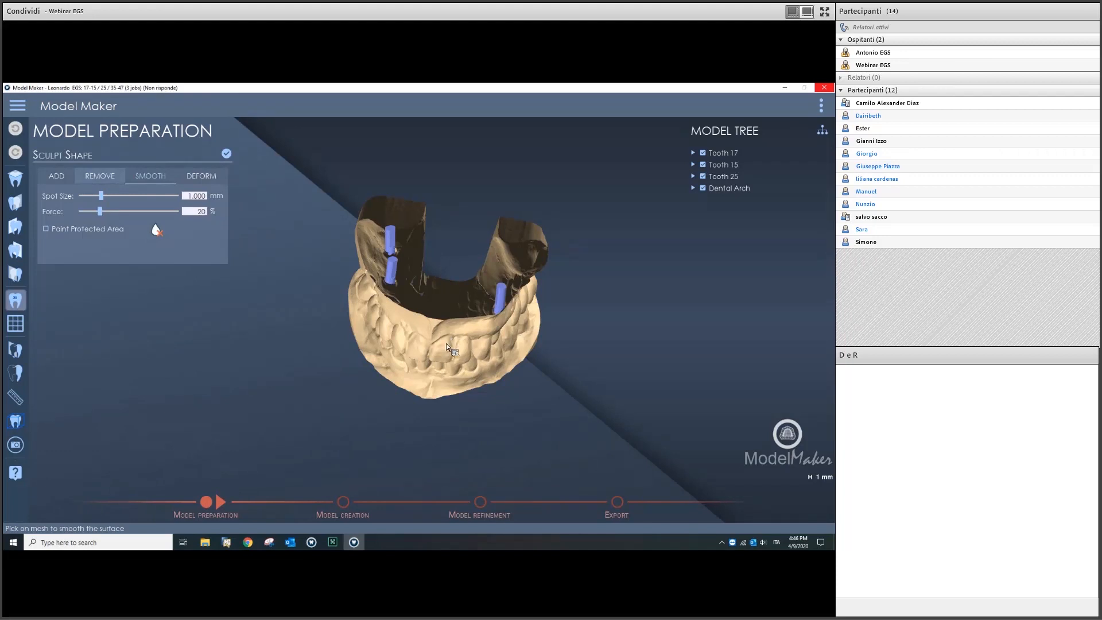
middle_drag(435, 330, 543, 270)
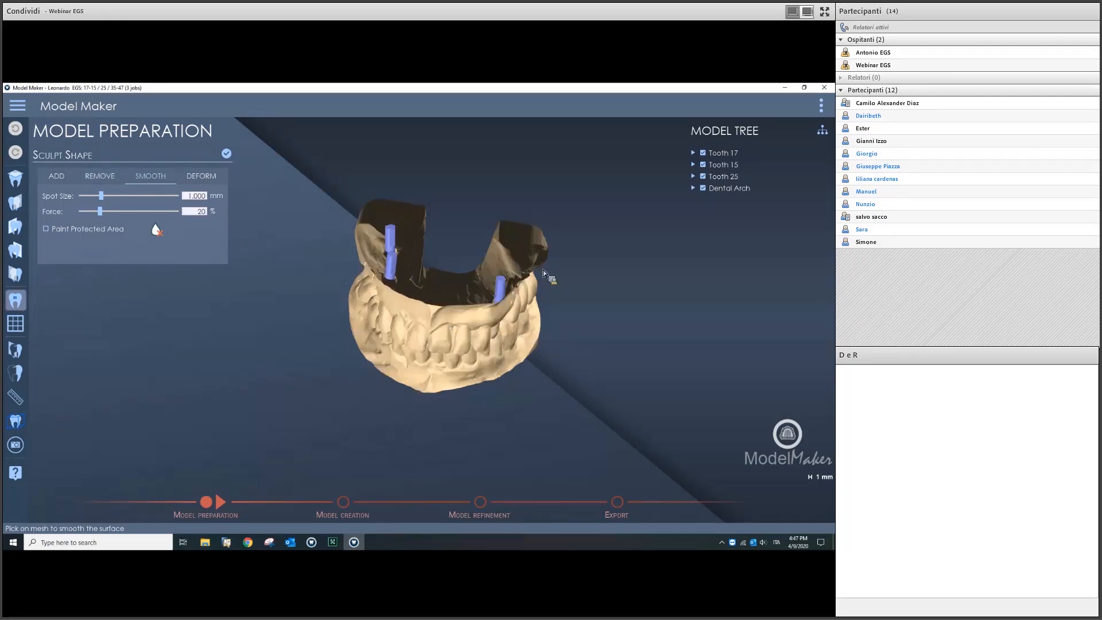
click(692, 188)
click(714, 211)
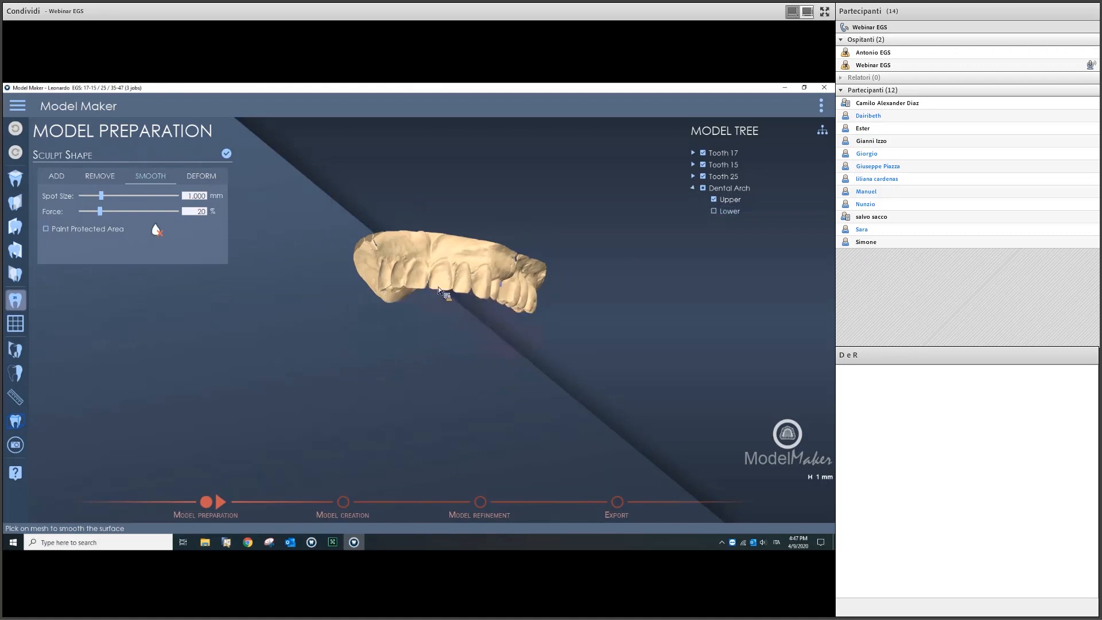
middle_drag(436, 266, 423, 280)
scroll(422, 281, up, 5)
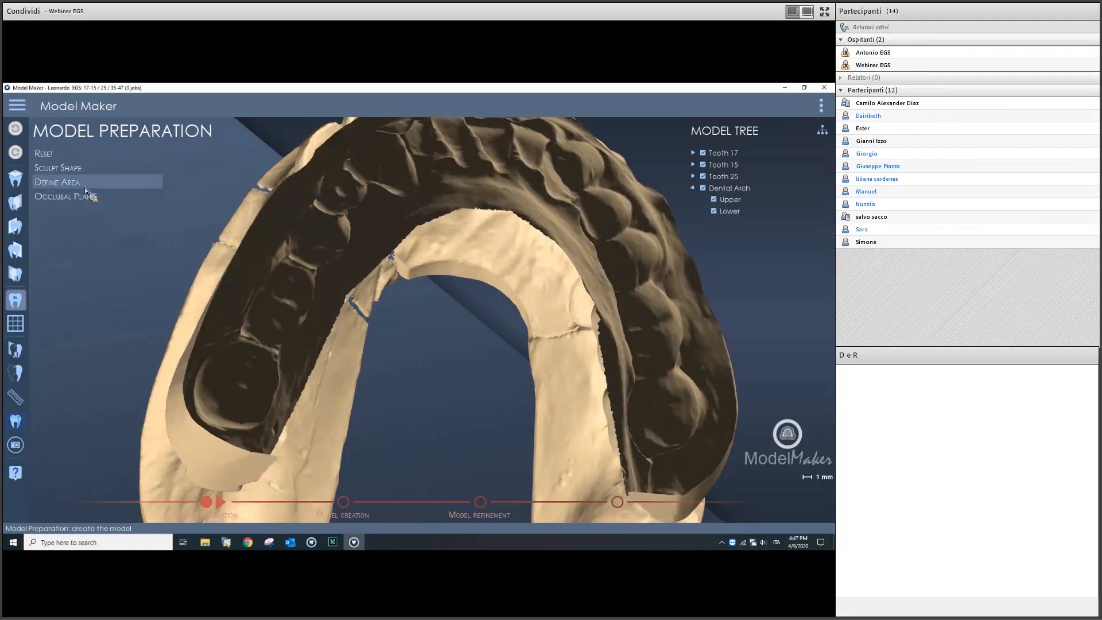
Step: Start the gingiva boundary on the upper arch, tracing across the palate to the right molars
click(84, 187)
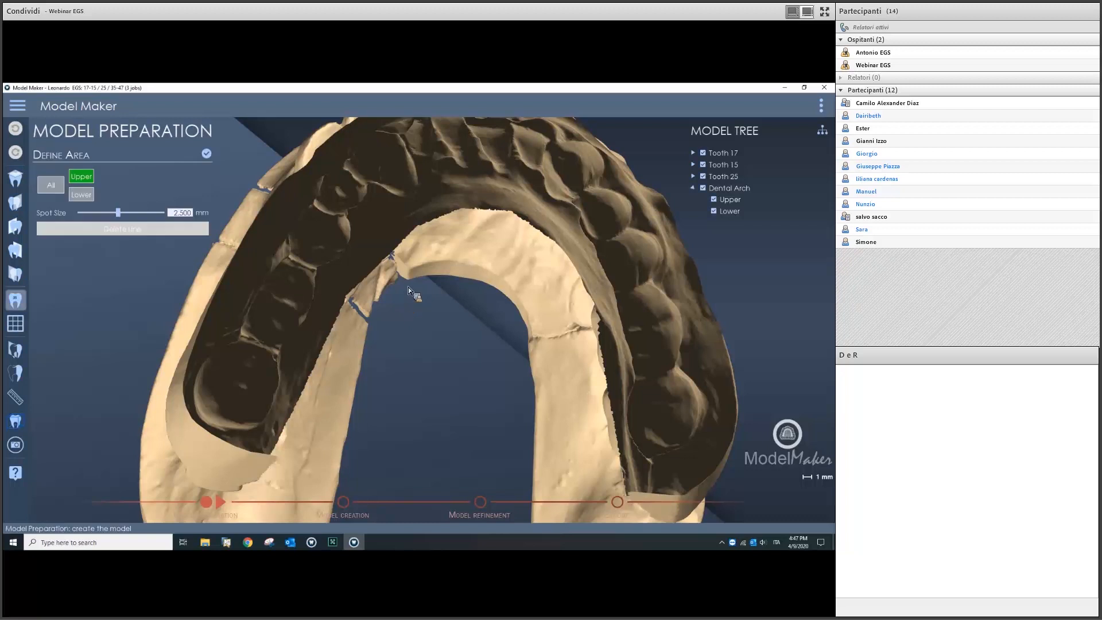
mouse_move(406, 280)
middle_down()
mouse_move(352, 279)
mouse_move(404, 296)
middle_up()
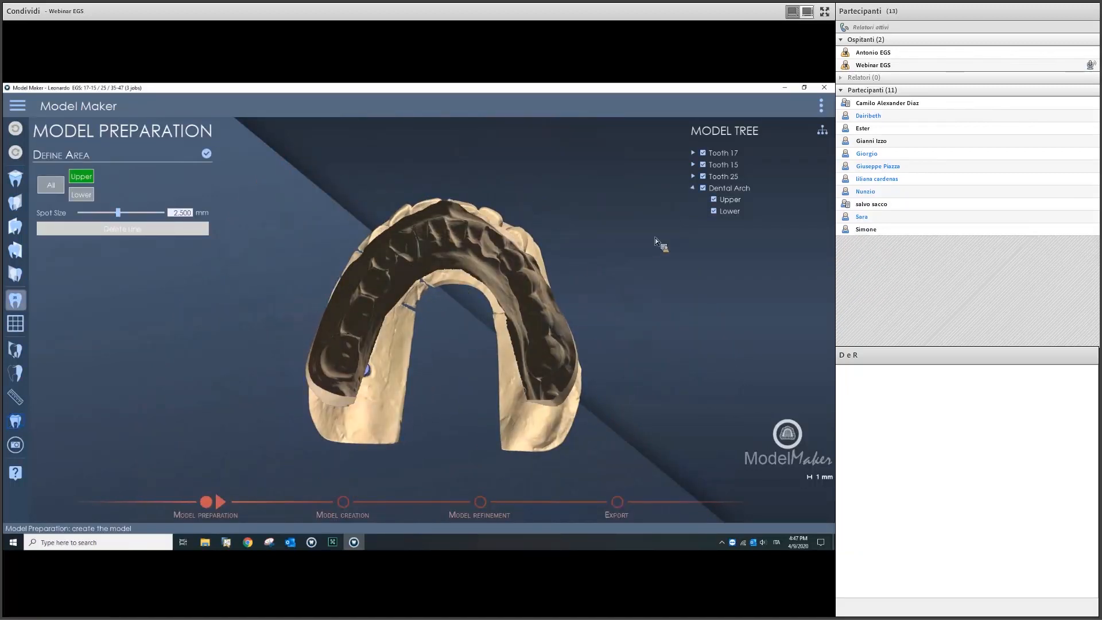
click(715, 215)
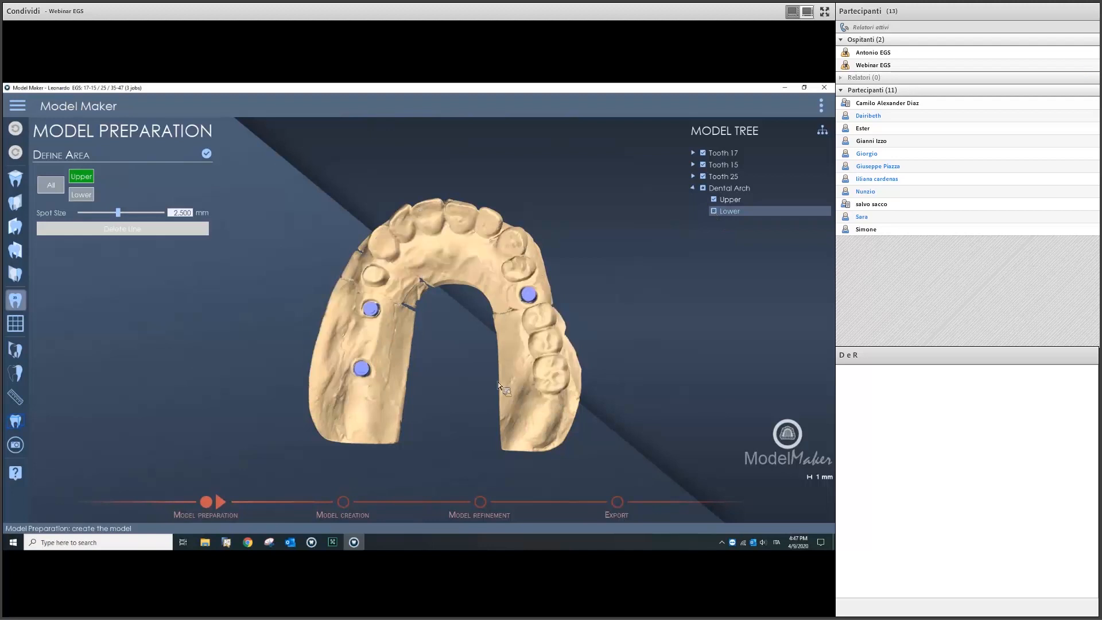
scroll(442, 379, up, 2)
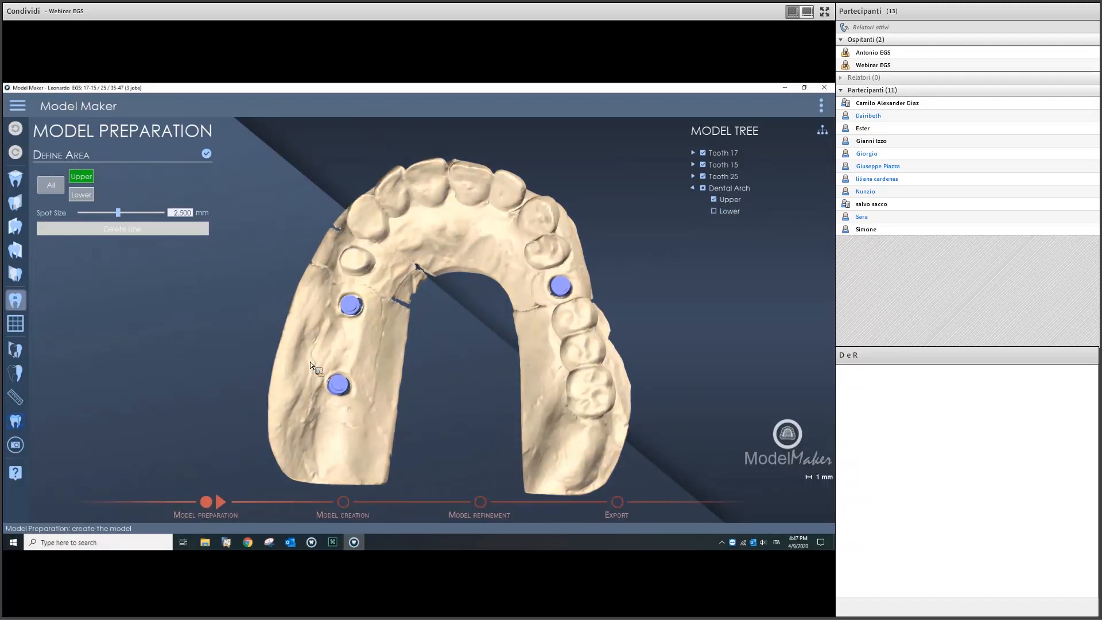
click(307, 361)
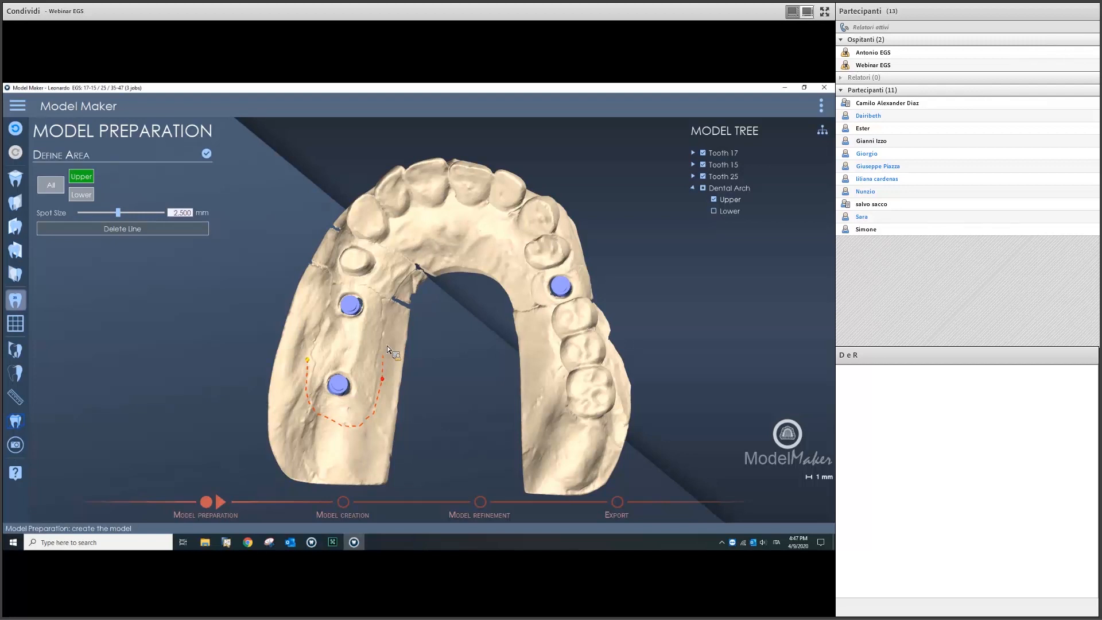
click(394, 282)
key(ctrl+z)
click(389, 296)
click(509, 266)
click(555, 423)
click(613, 423)
Step: Continue the boundary behind the right molars and up the arch's side
middle_drag(615, 385, 625, 412)
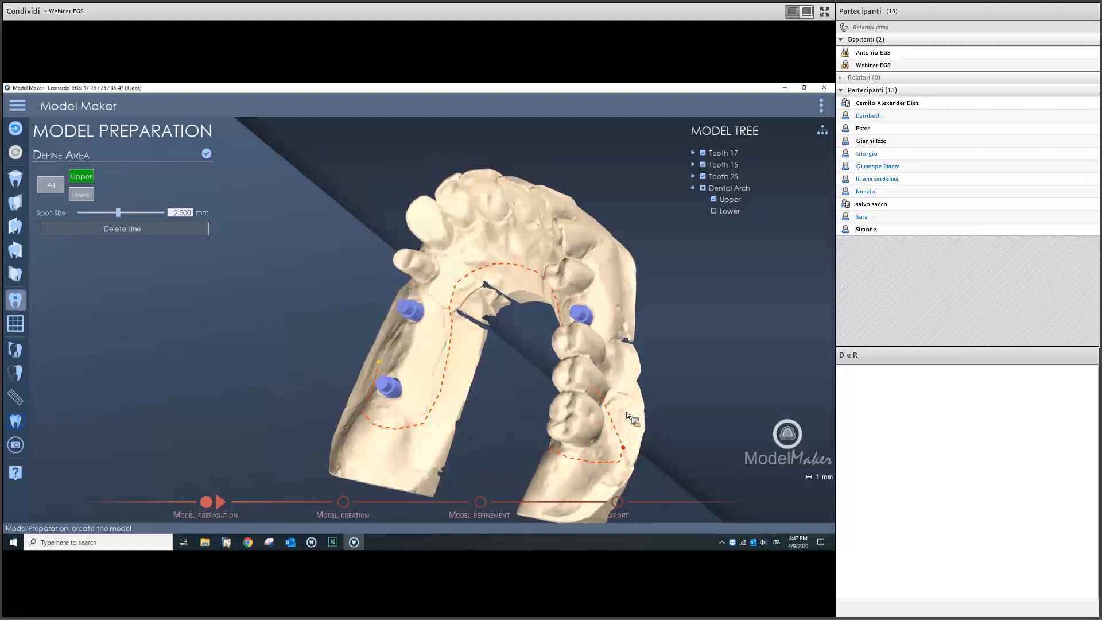
click(624, 391)
right_drag(620, 368, 567, 361)
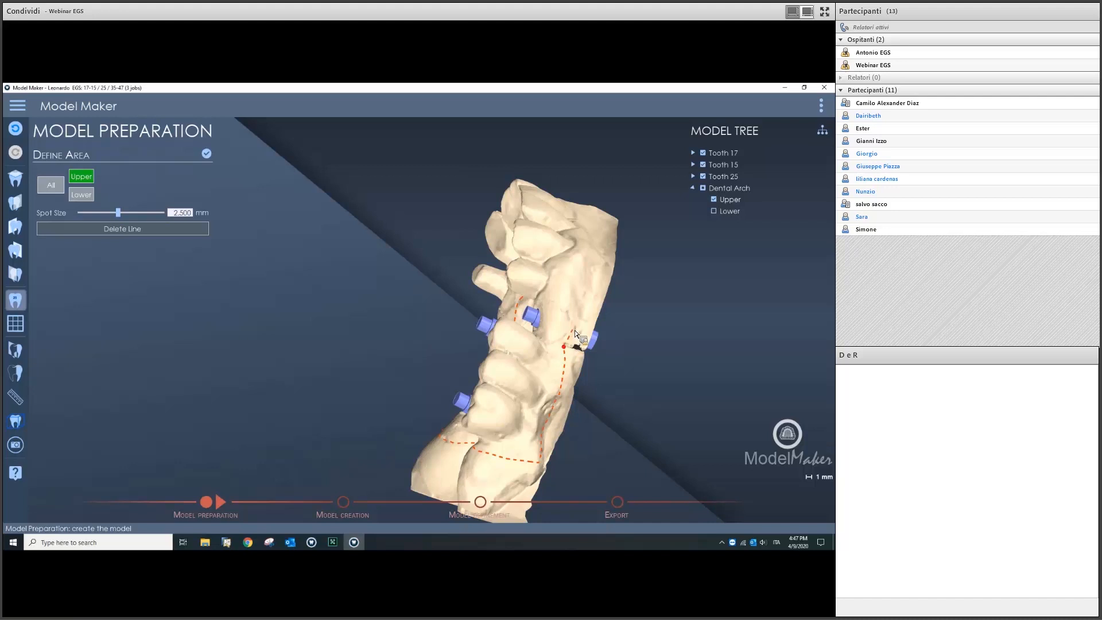
key(ctrl+z)
click(572, 338)
click(595, 292)
right_drag(596, 282, 493, 393)
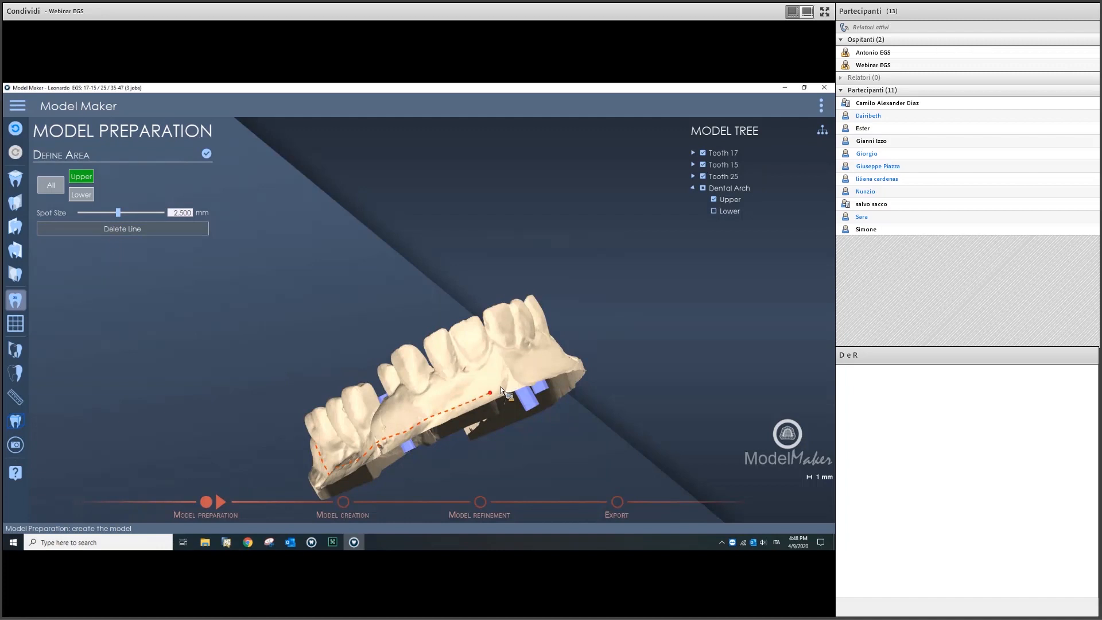
right_drag(507, 385, 415, 431)
Step: Trace the boundary along the buccal side below the analogs and close it into a loop
click(405, 429)
click(437, 429)
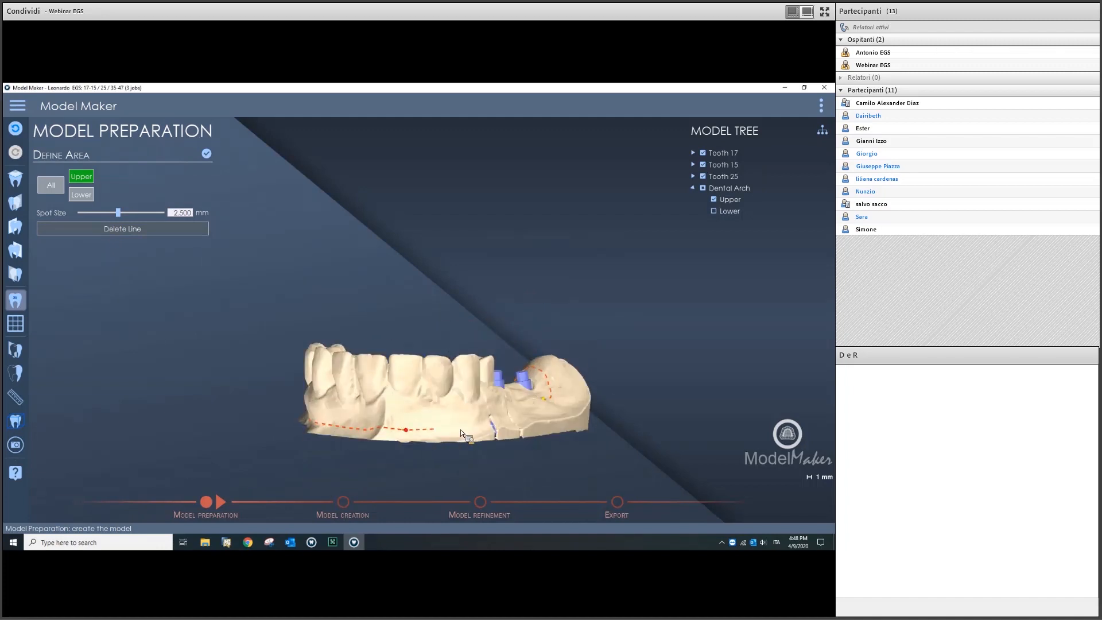
right_drag(471, 423, 449, 424)
click(454, 420)
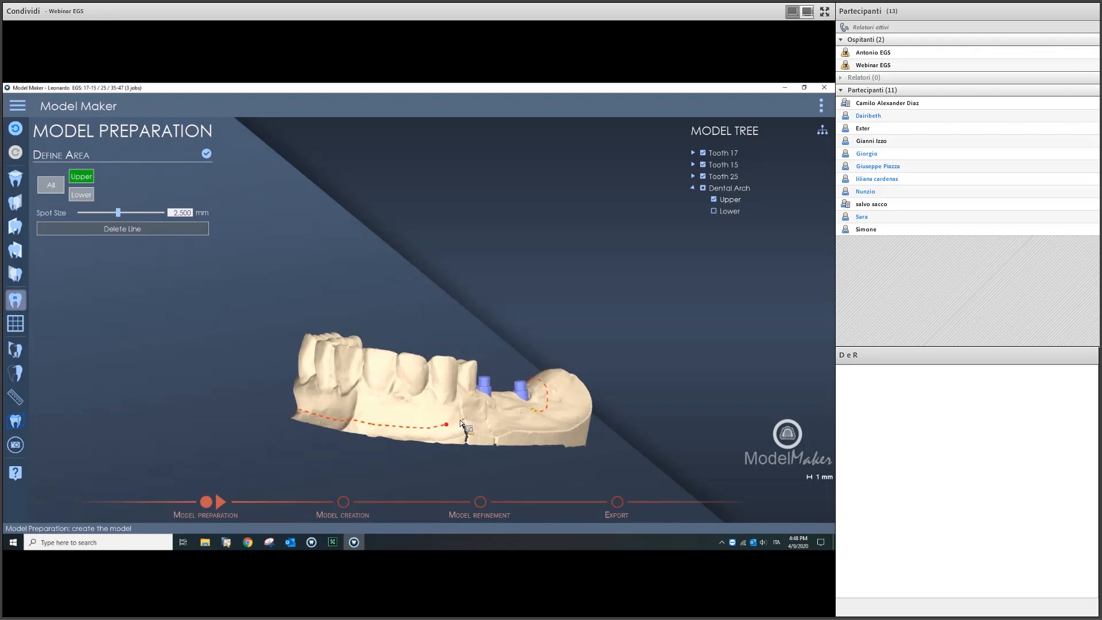
right_drag(476, 422, 438, 434)
click(459, 427)
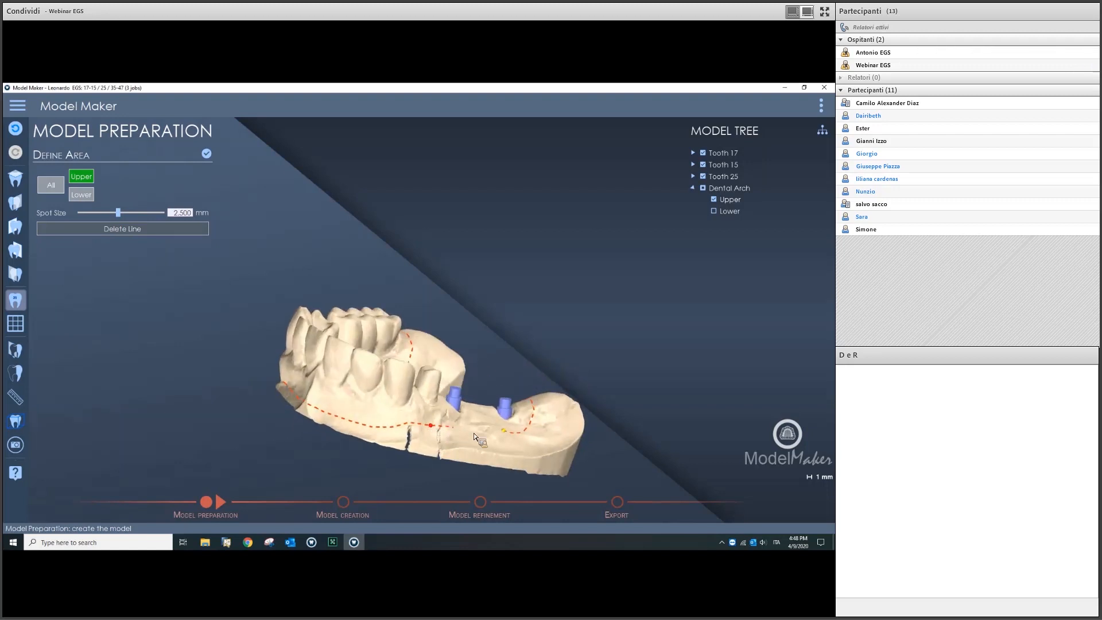
click(503, 438)
middle_drag(535, 431, 404, 294)
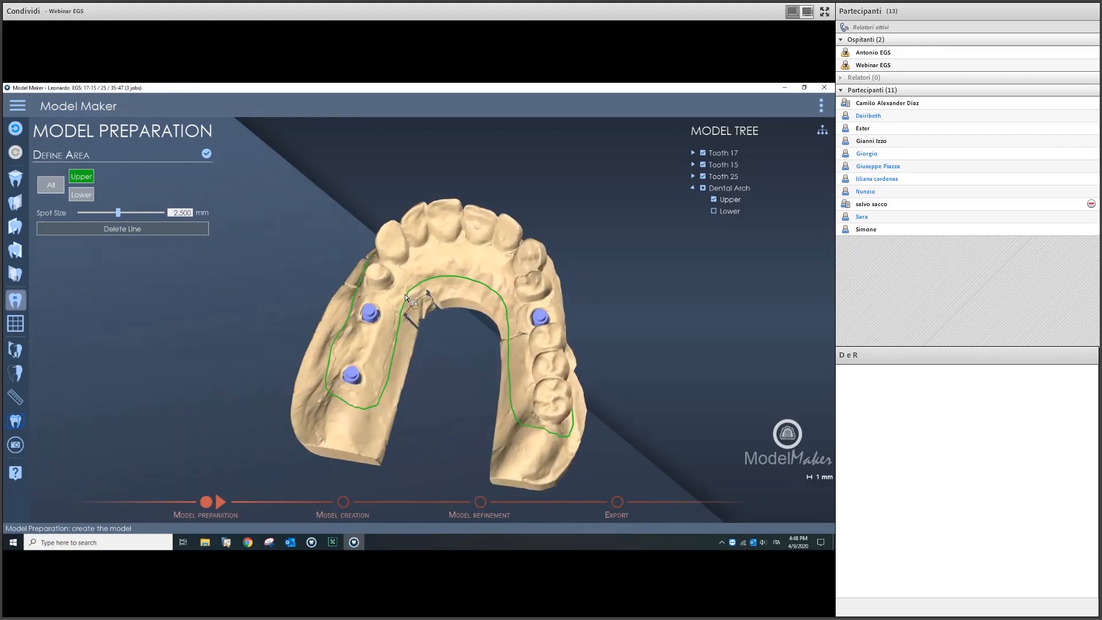
Step: Pull the upper arch outline's low buccal corner upward
scroll(410, 293, up, 3)
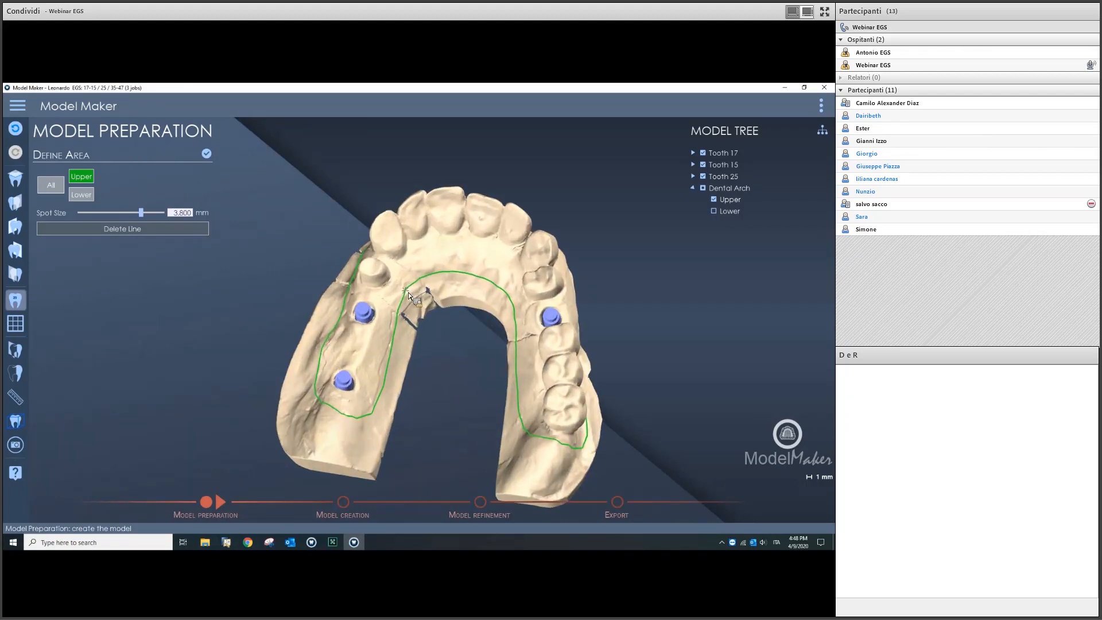
middle_drag(409, 291, 404, 428)
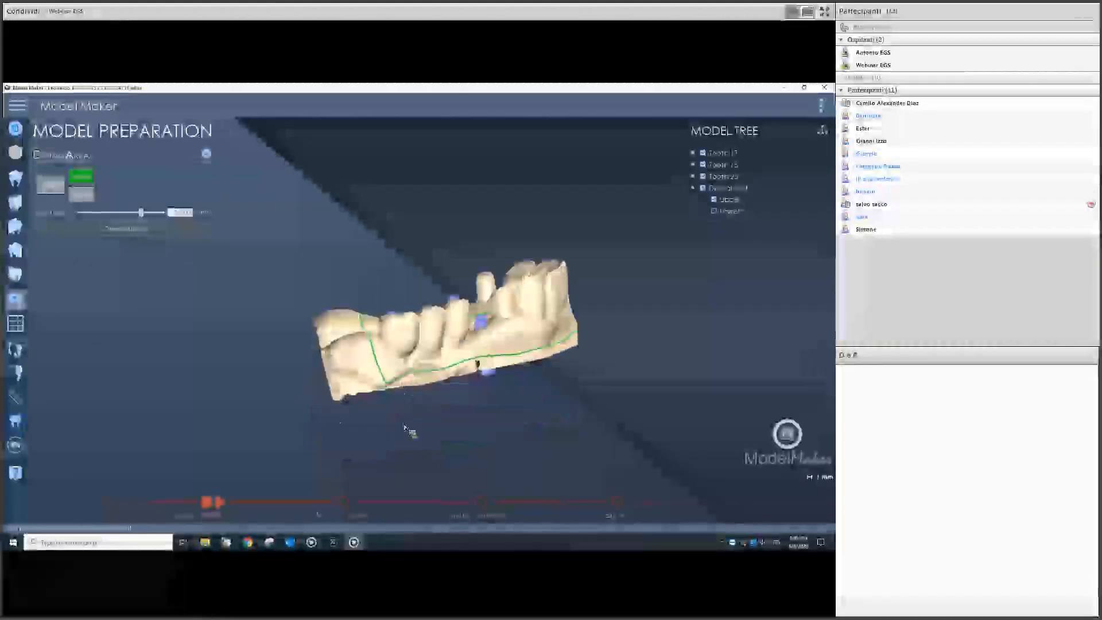
scroll(379, 428, up, 3)
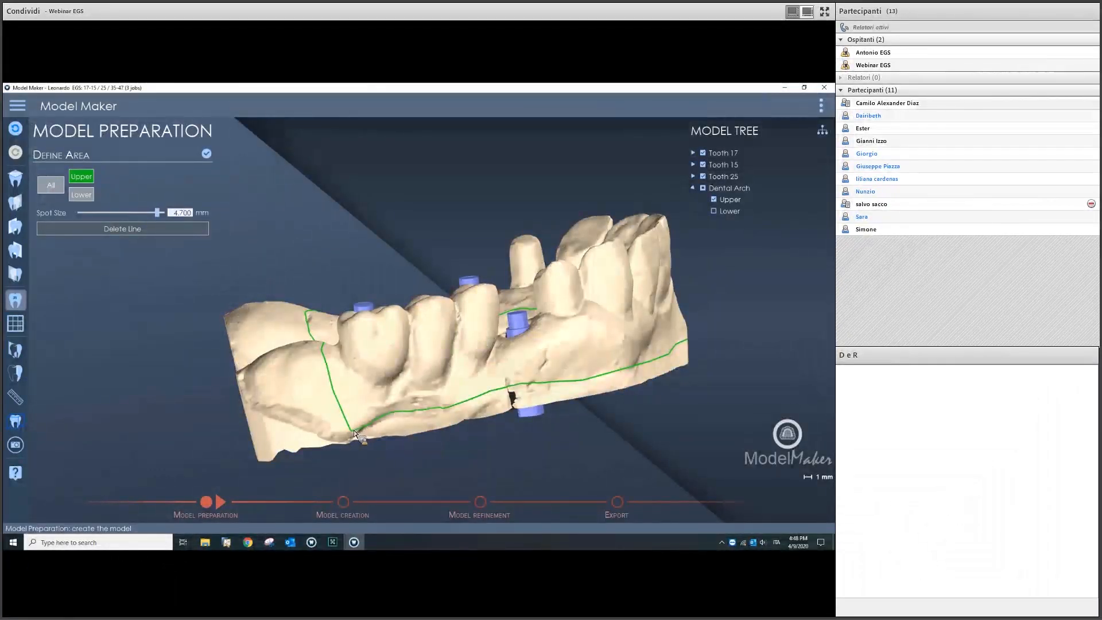
scroll(355, 434, up, 2)
drag(349, 431, 350, 421)
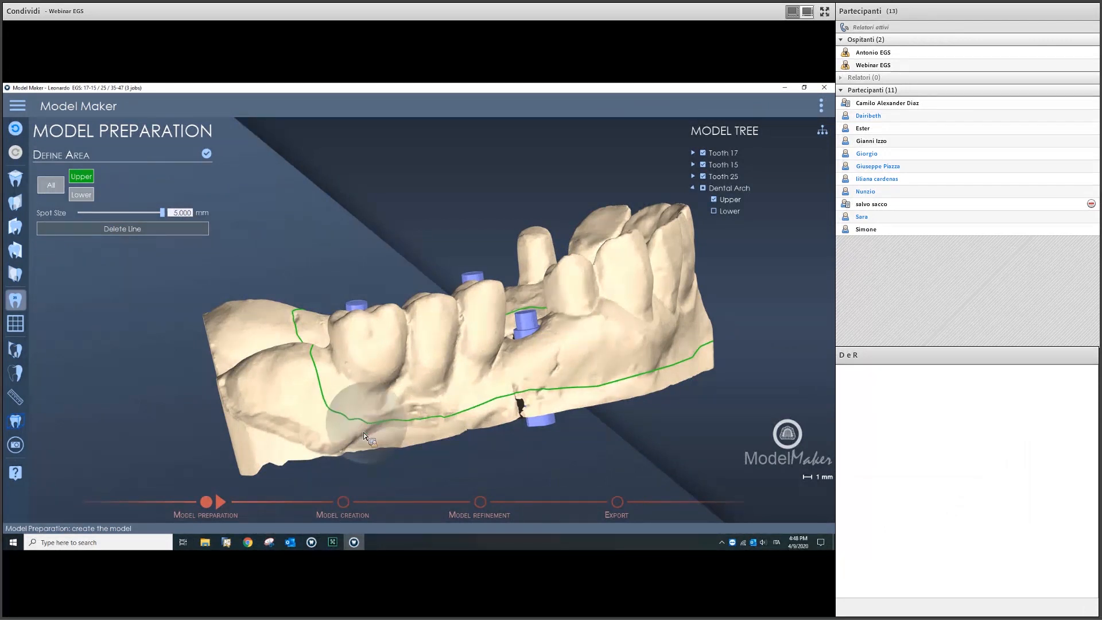
Step: Redraw a short, smoother section of the buccal outline, check it, then choose the Lower arch
click(323, 396)
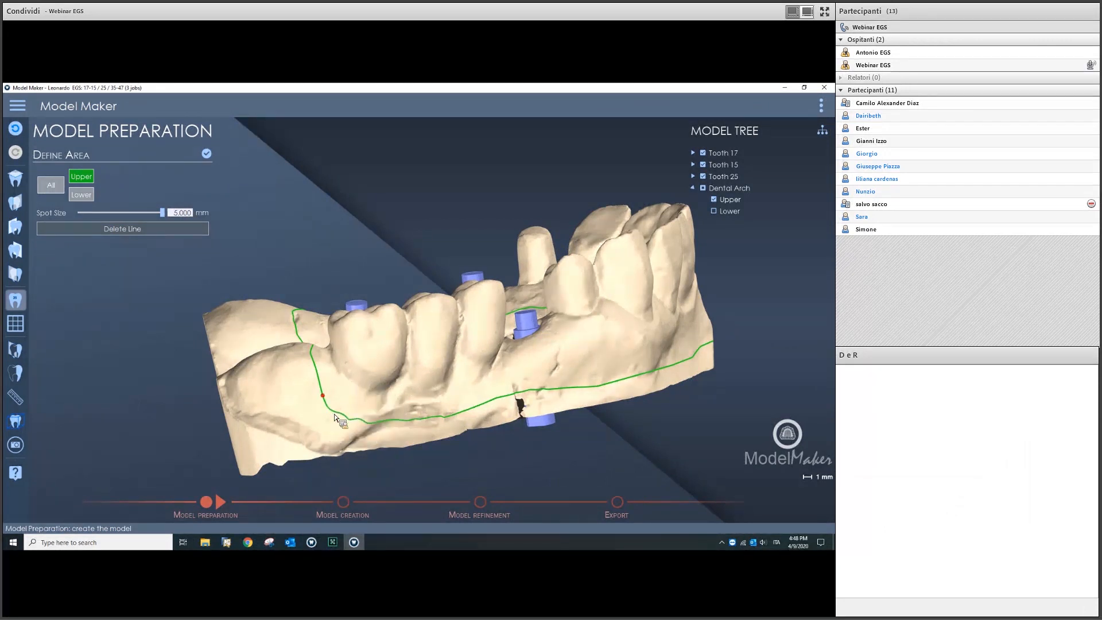
click(376, 427)
click(405, 421)
scroll(540, 371, down, 3)
right_drag(540, 371, 477, 399)
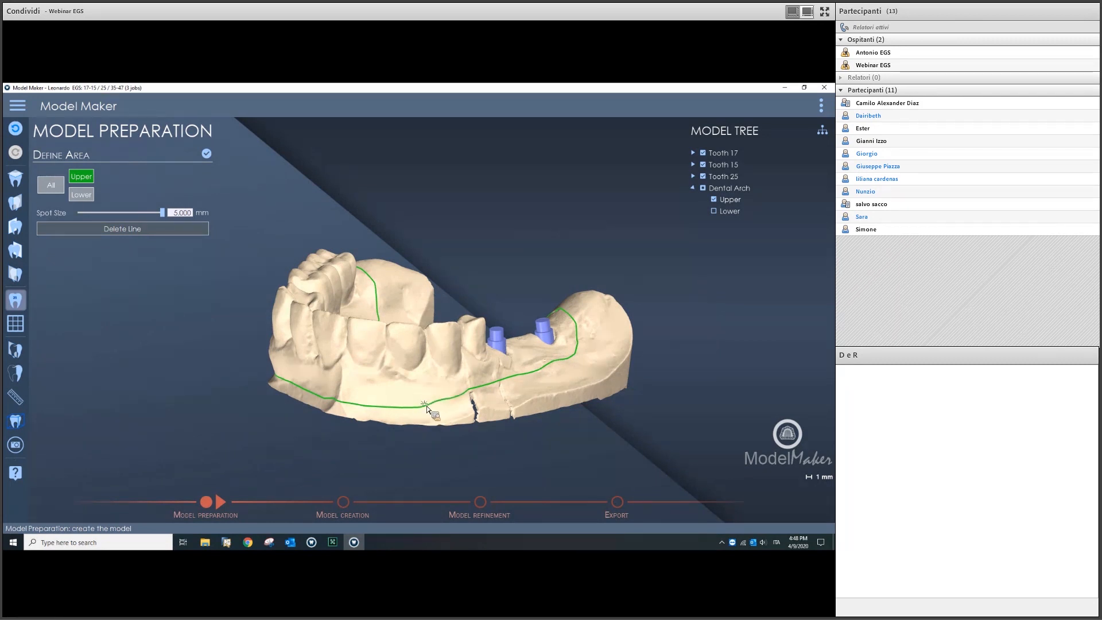
right_drag(436, 408, 466, 343)
click(82, 194)
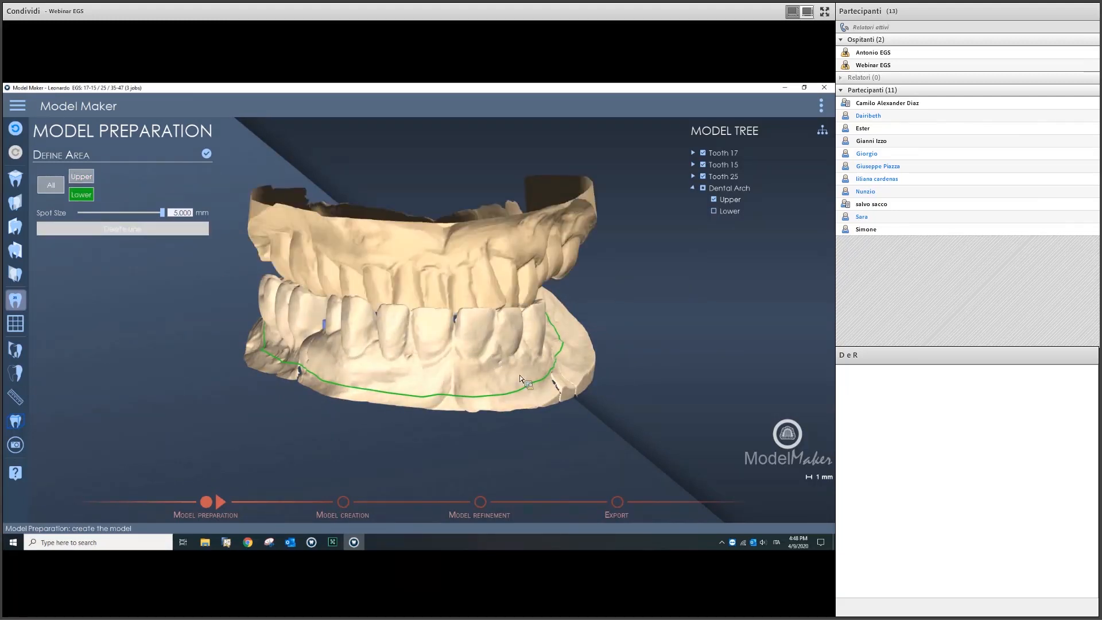
Step: Untick Upper, Analog and Interface in the regrouped Model Tree, leaving only the lower arch visible
click(715, 203)
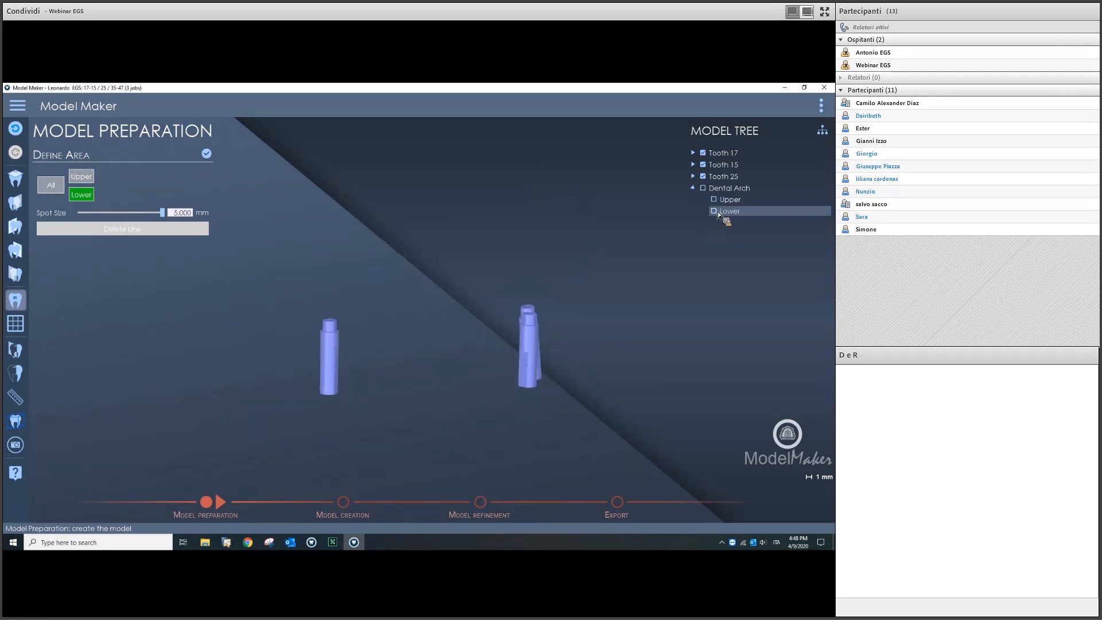
click(715, 211)
drag(824, 175, 826, 137)
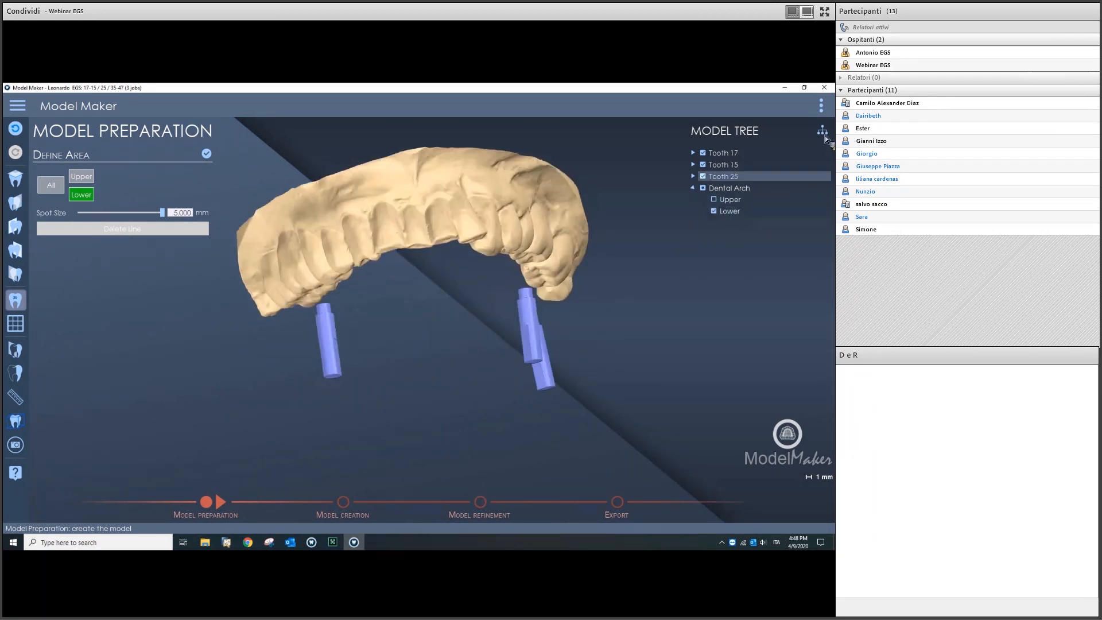
click(824, 135)
click(703, 153)
click(703, 165)
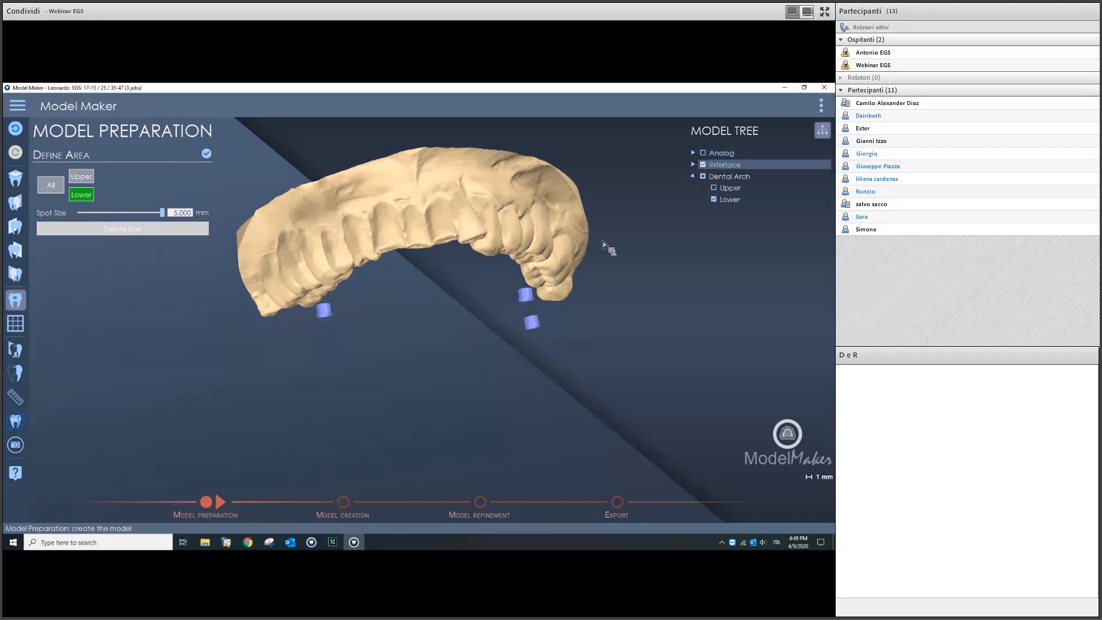
drag(491, 316, 465, 255)
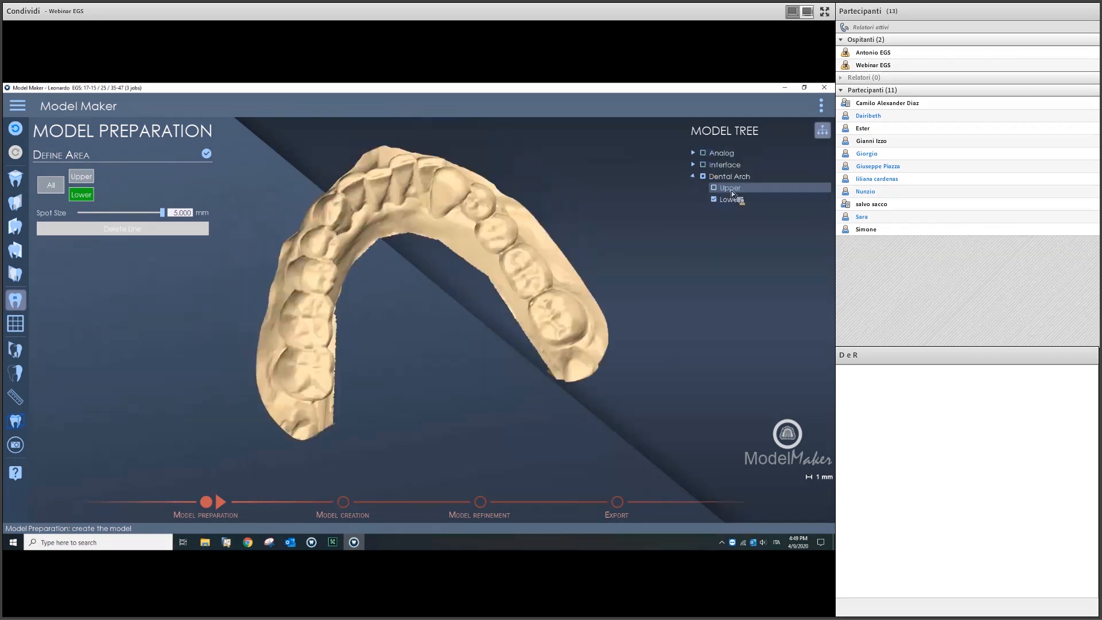
click(717, 189)
click(717, 189)
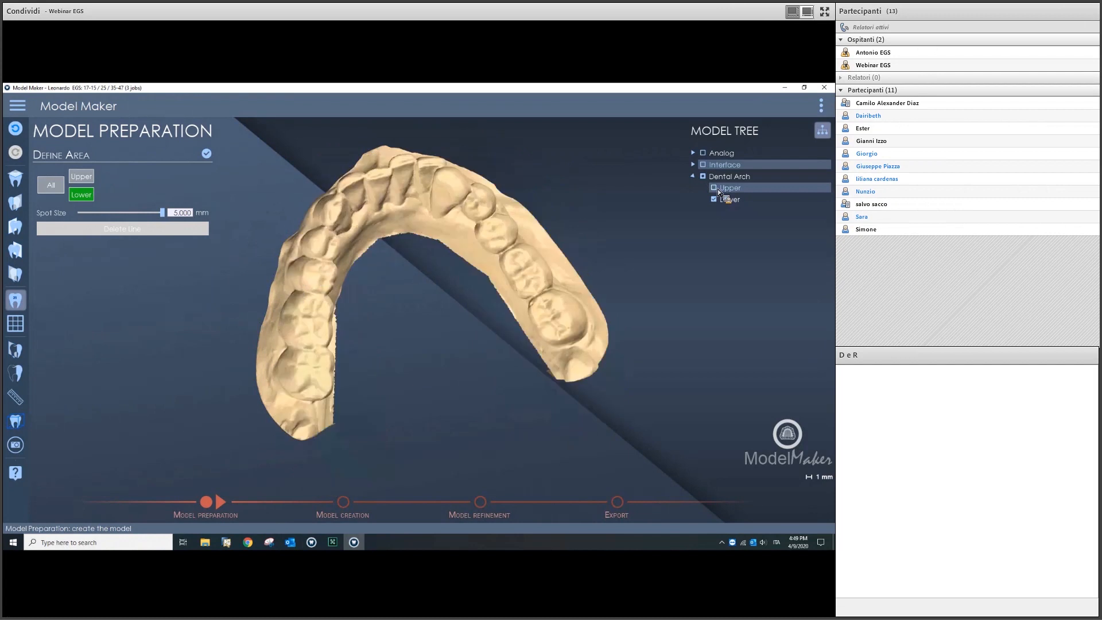
drag(469, 374, 376, 396)
scroll(391, 382, up, 4)
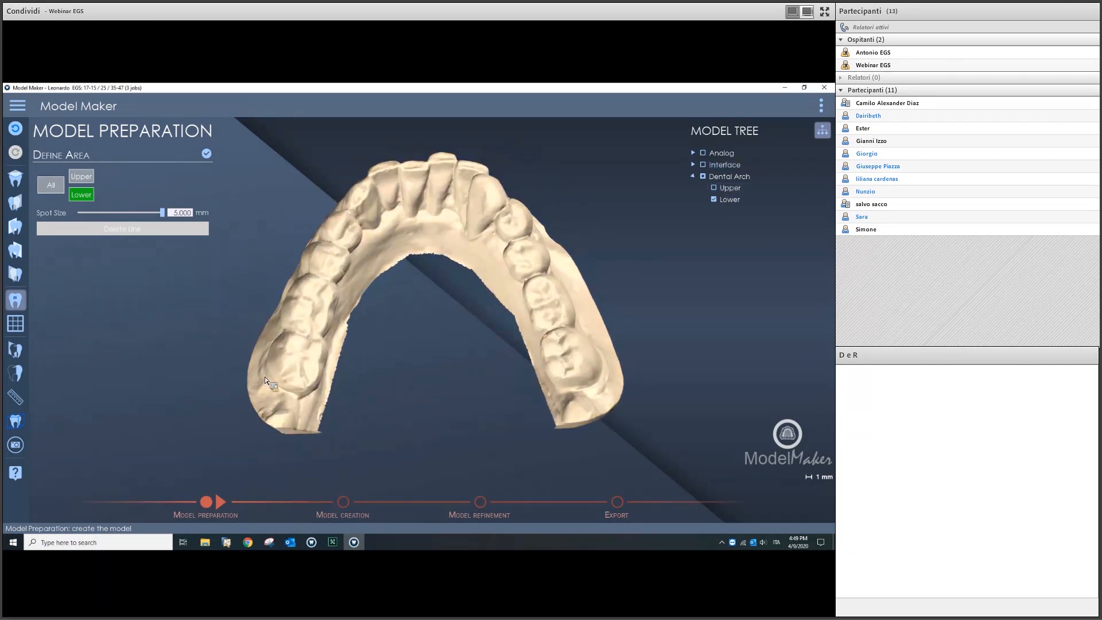
Step: Start the lower arch boundary at the left molar, tracing the lingual edge to the back molar
click(256, 372)
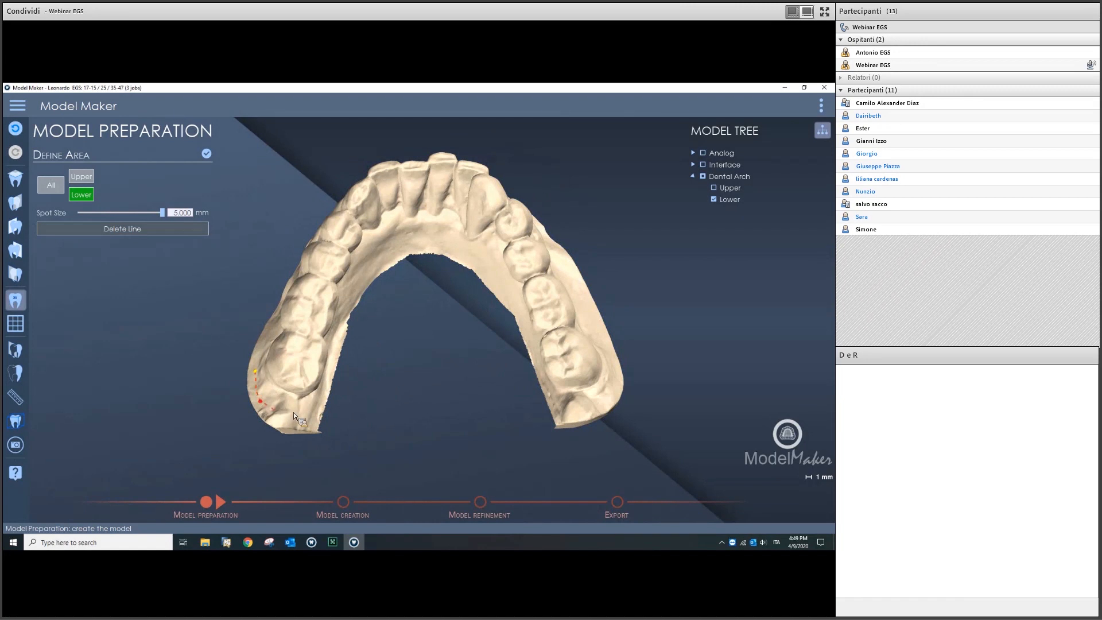
mouse_move(297, 381)
mouse_down()
mouse_move(287, 383)
mouse_move(295, 394)
mouse_up()
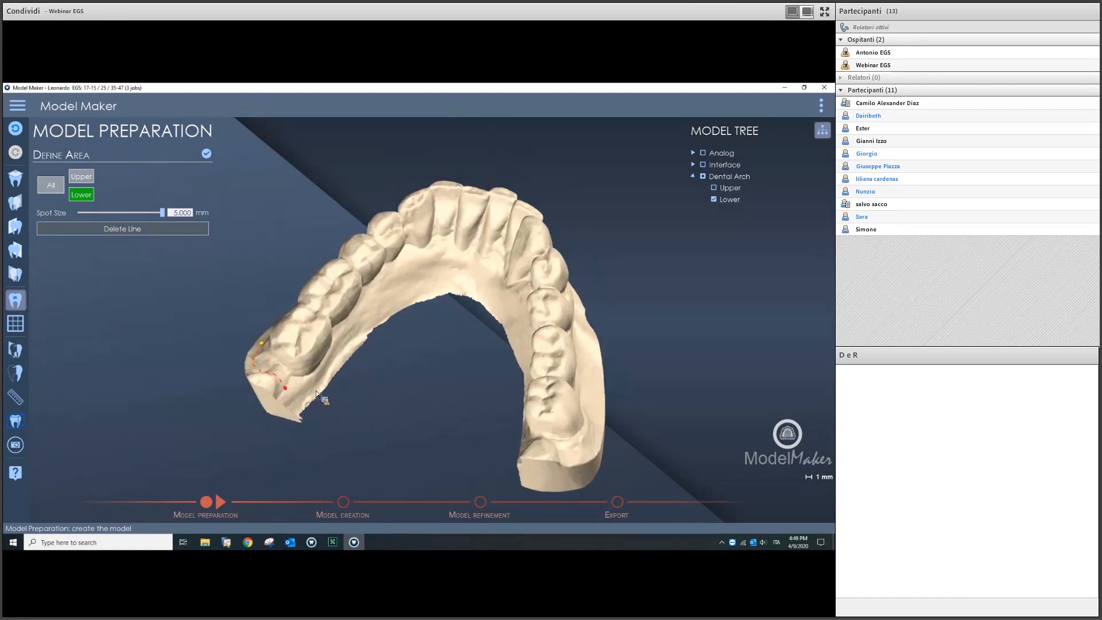
click(438, 286)
drag(521, 361, 464, 379)
click(444, 352)
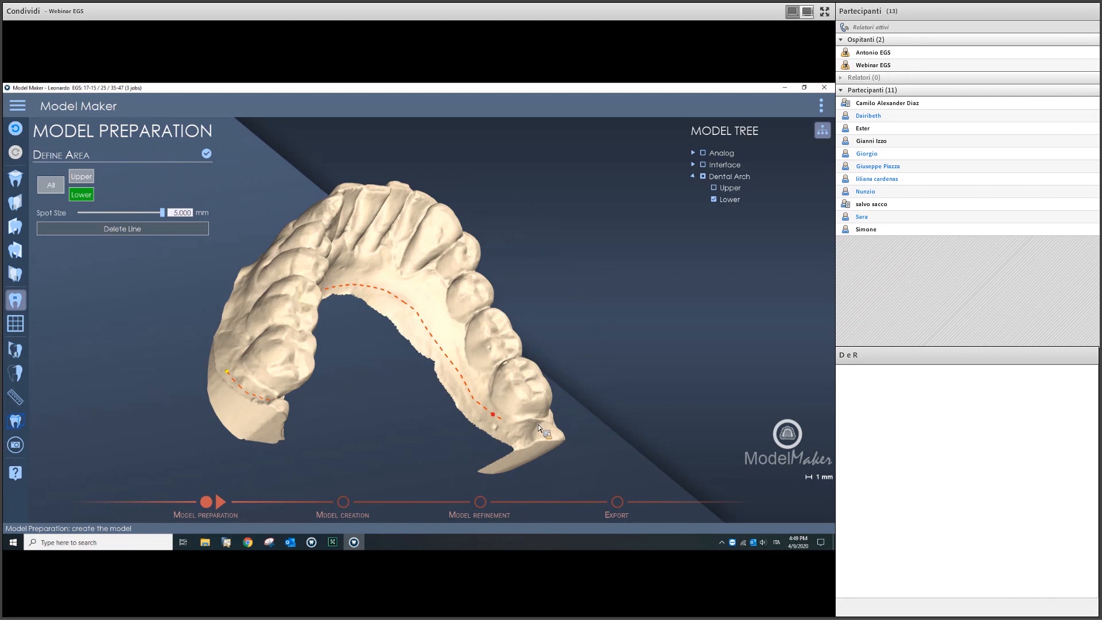
click(534, 466)
middle_drag(515, 422, 536, 474)
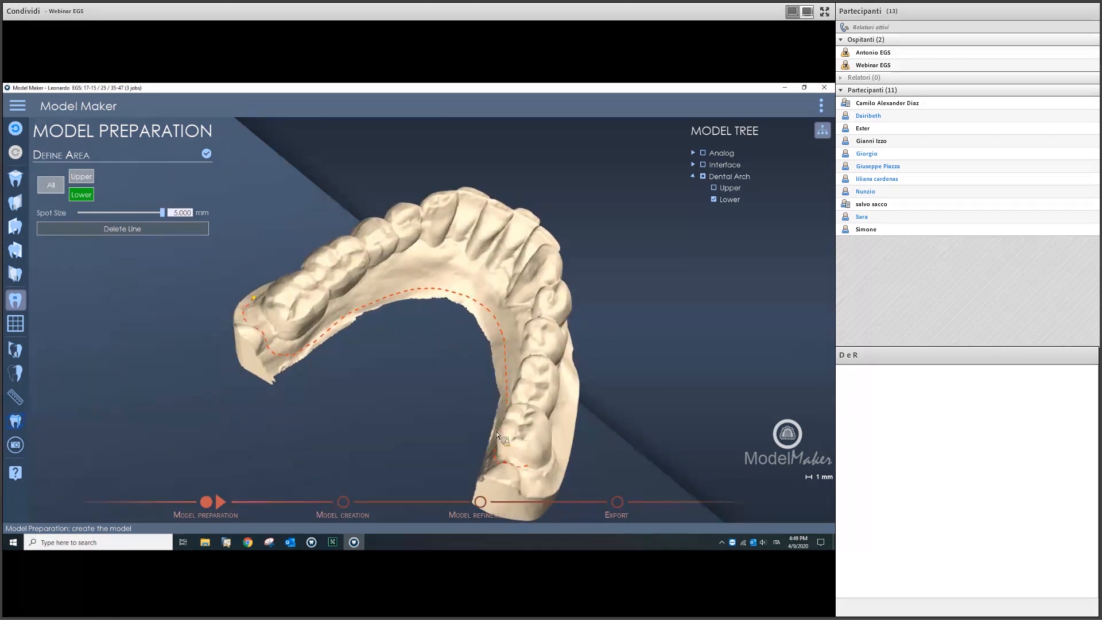
scroll(488, 433, down, 3)
middle_drag(481, 436, 460, 445)
click(456, 440)
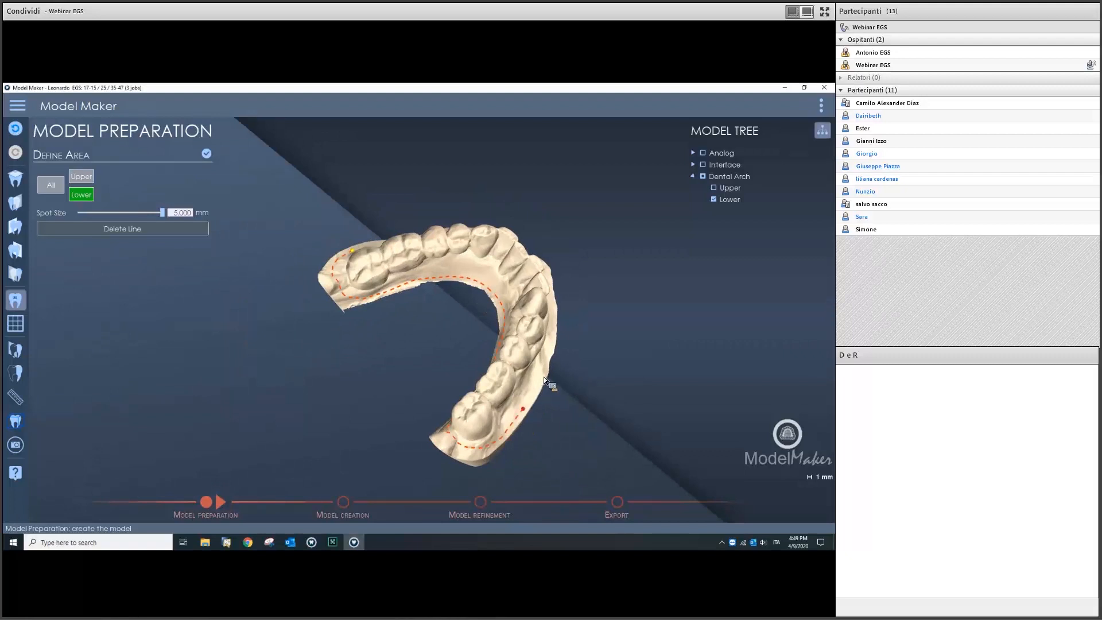
Step: Run the boundary up the arch rim and close the lower arch loop
mouse_move(543, 376)
middle_down()
mouse_move(512, 390)
mouse_move(553, 385)
middle_up()
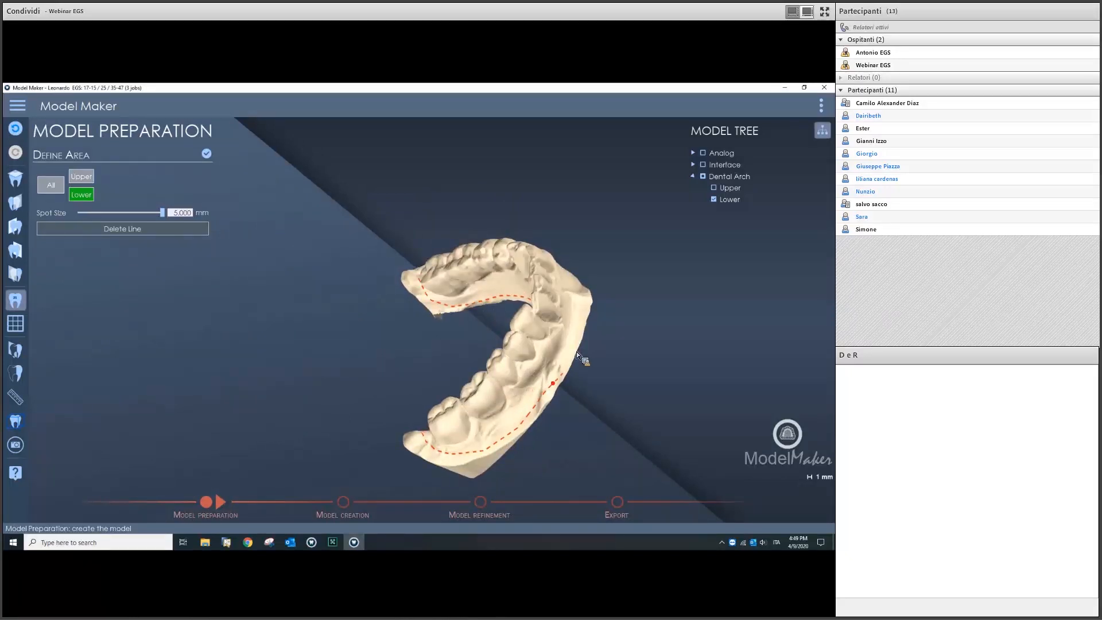
click(580, 308)
middle_drag(560, 340, 558, 368)
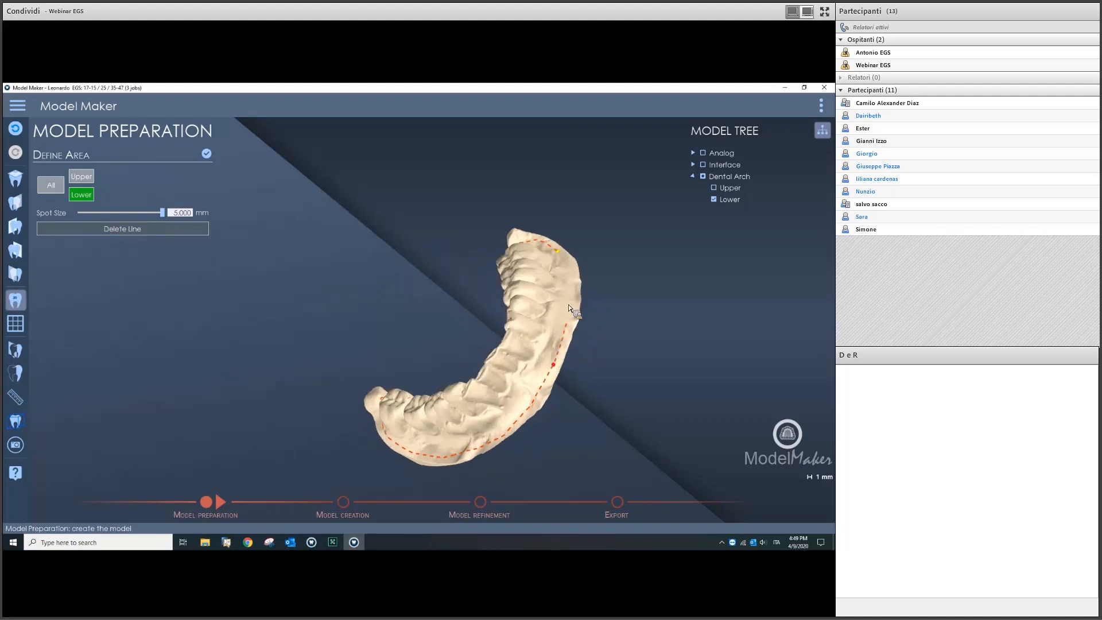
middle_drag(571, 314, 582, 328)
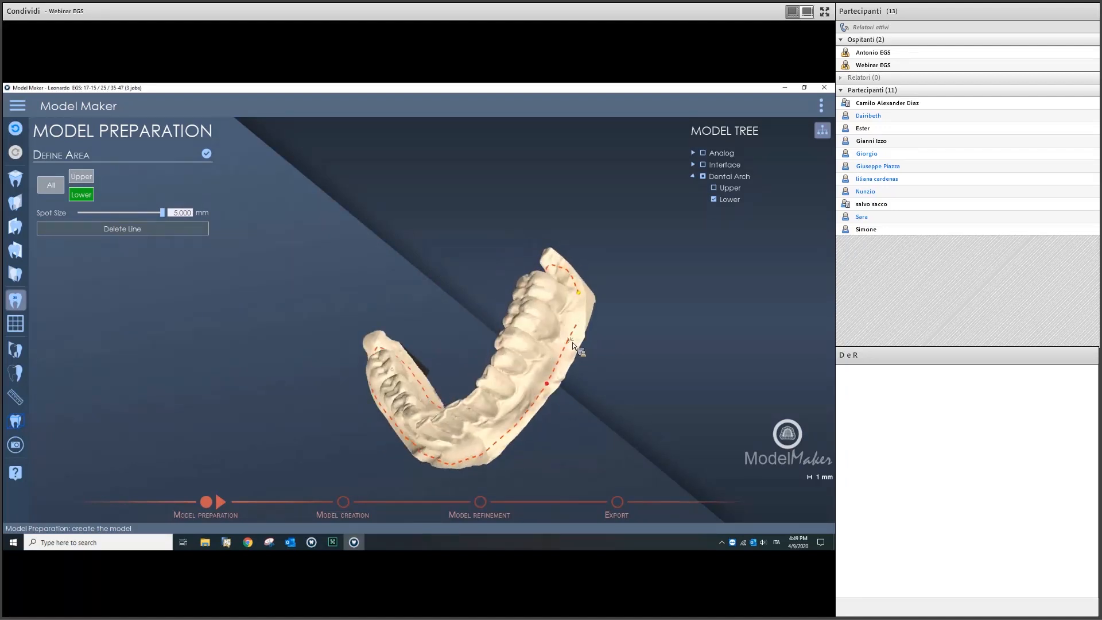
click(577, 301)
click(578, 293)
Step: Smooth the outline corner at the left arch end and confirm Define Area
middle_drag(497, 368, 456, 357)
scroll(305, 340, up, 5)
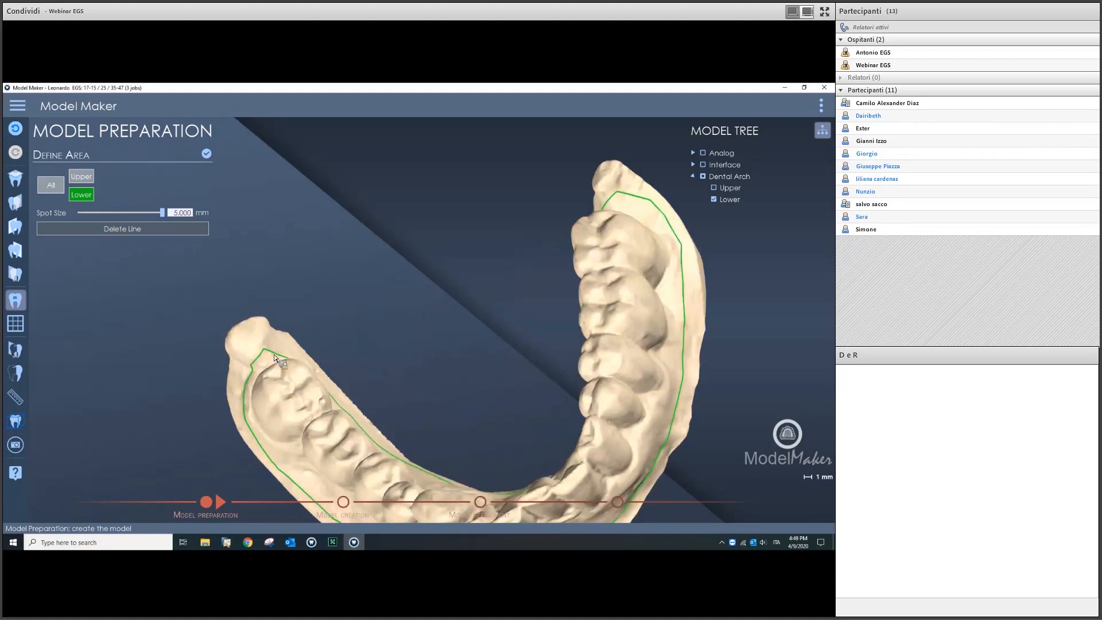
drag(264, 349, 255, 368)
click(280, 357)
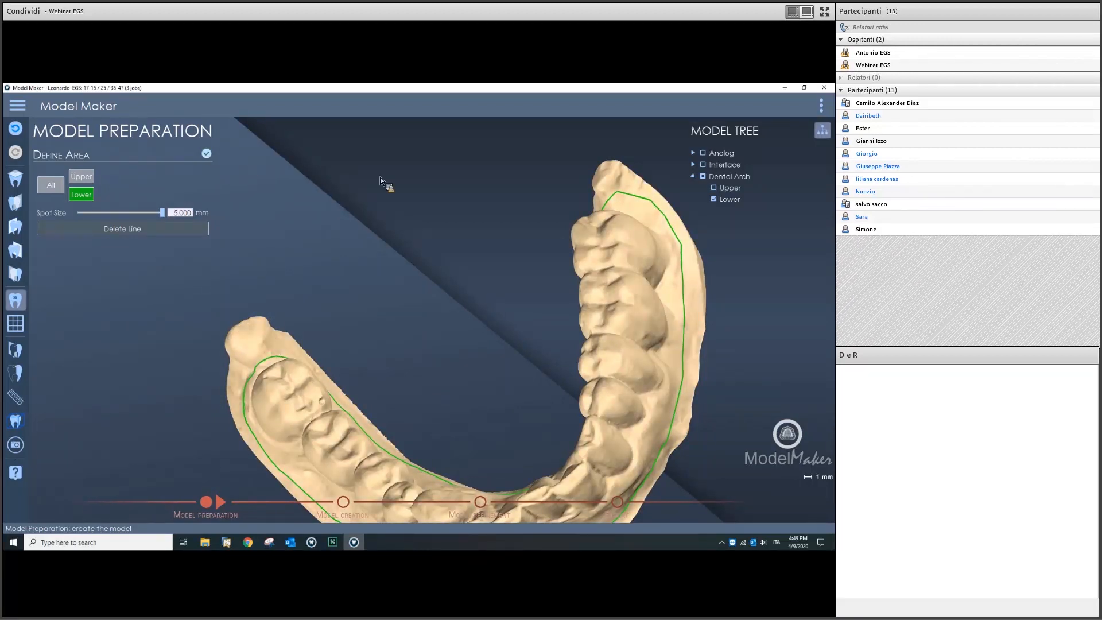
click(206, 154)
Step: Turn both arches to a frontal view and advance to Model Creation
scroll(394, 318, down, 8)
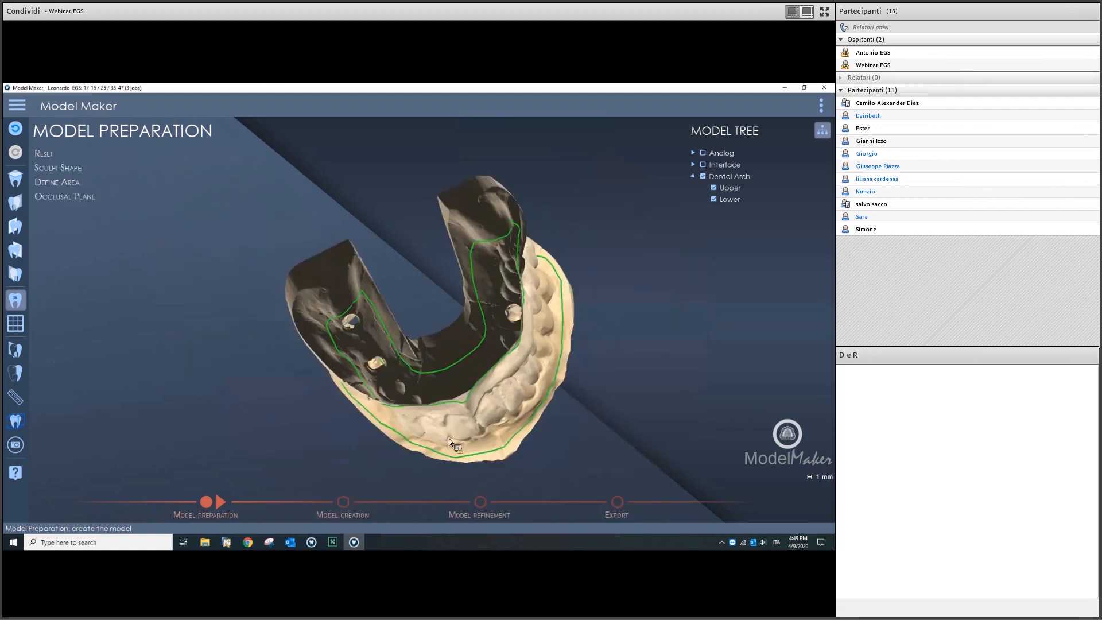
right_drag(449, 439, 471, 410)
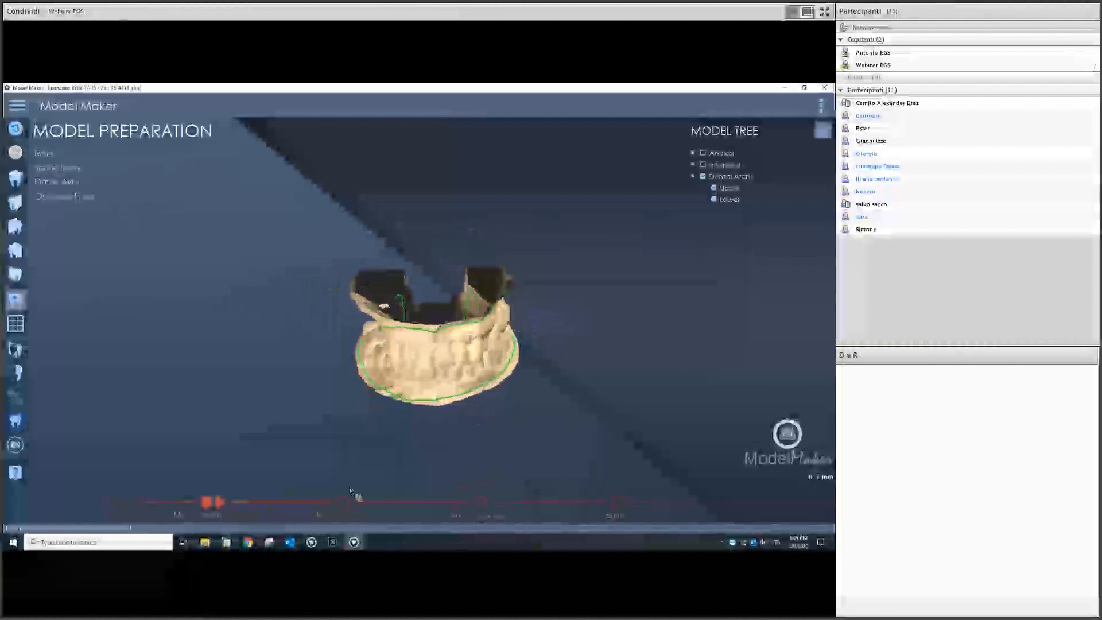
click(225, 504)
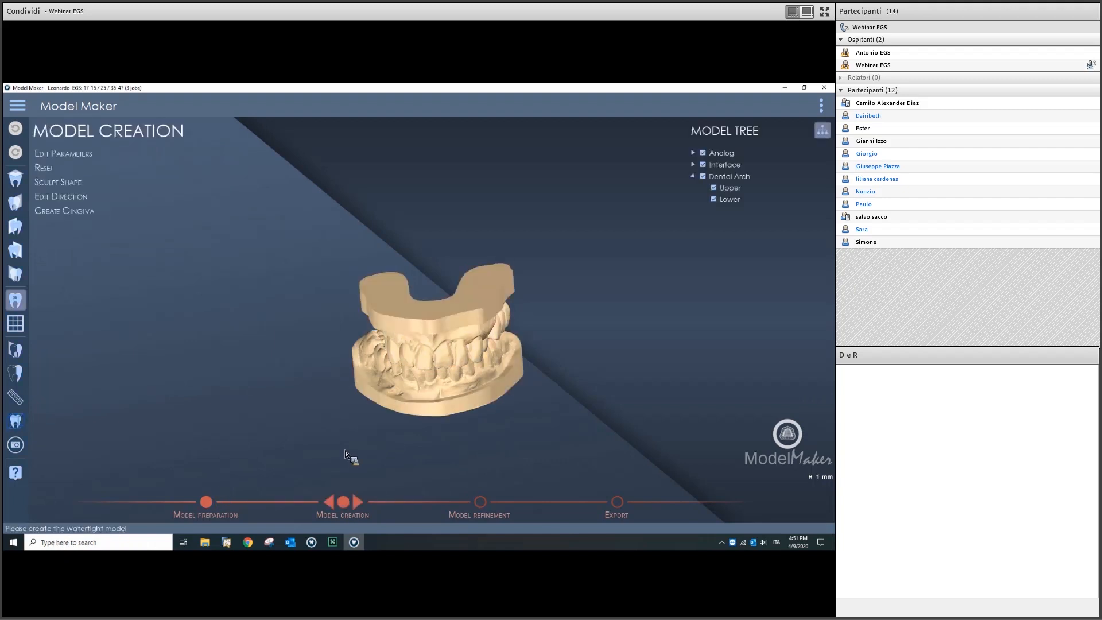
middle_drag(440, 417, 416, 333)
scroll(423, 322, up, 3)
scroll(423, 323, down, 3)
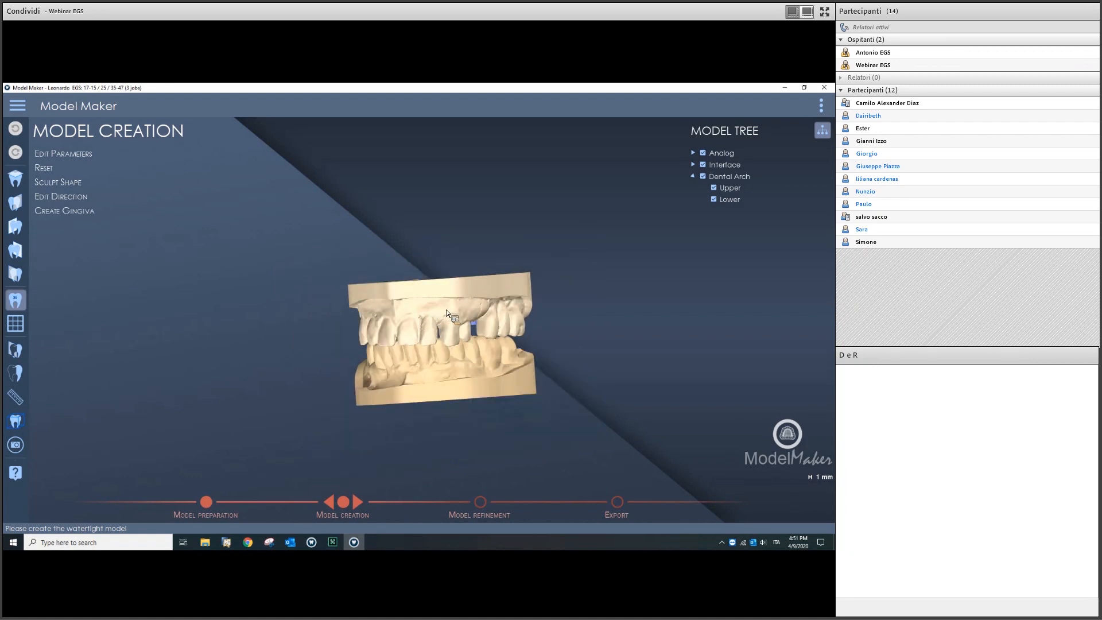
middle_drag(427, 323, 434, 325)
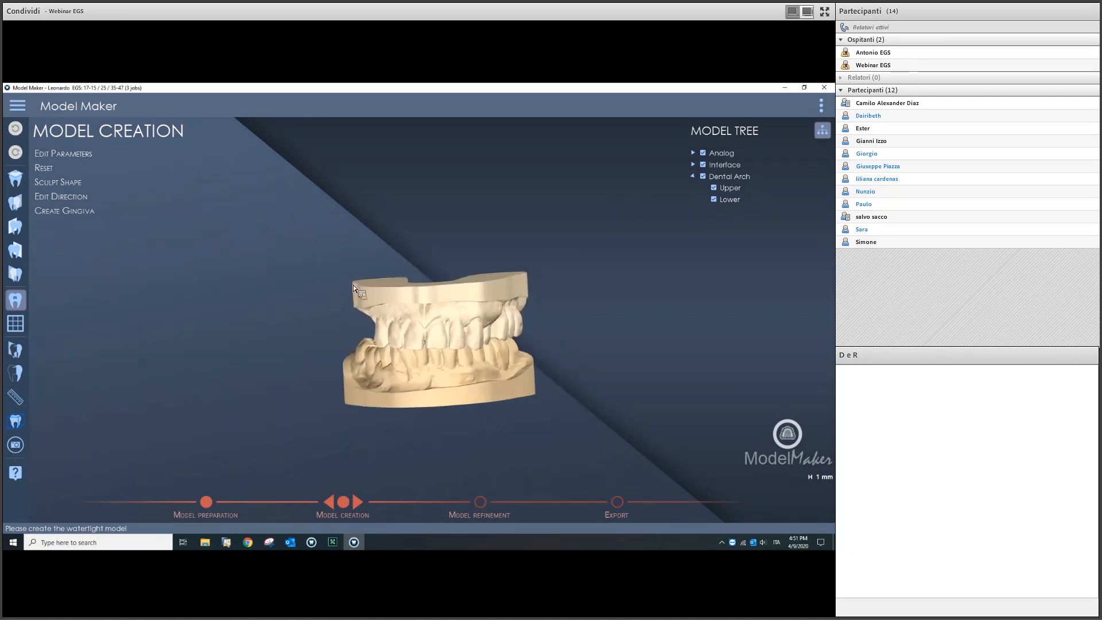
Step: Open Edit Parameters (Minimal Analog Distance 1.00 mm, Model Expansion 1.000 mm) and inspect the model
click(97, 158)
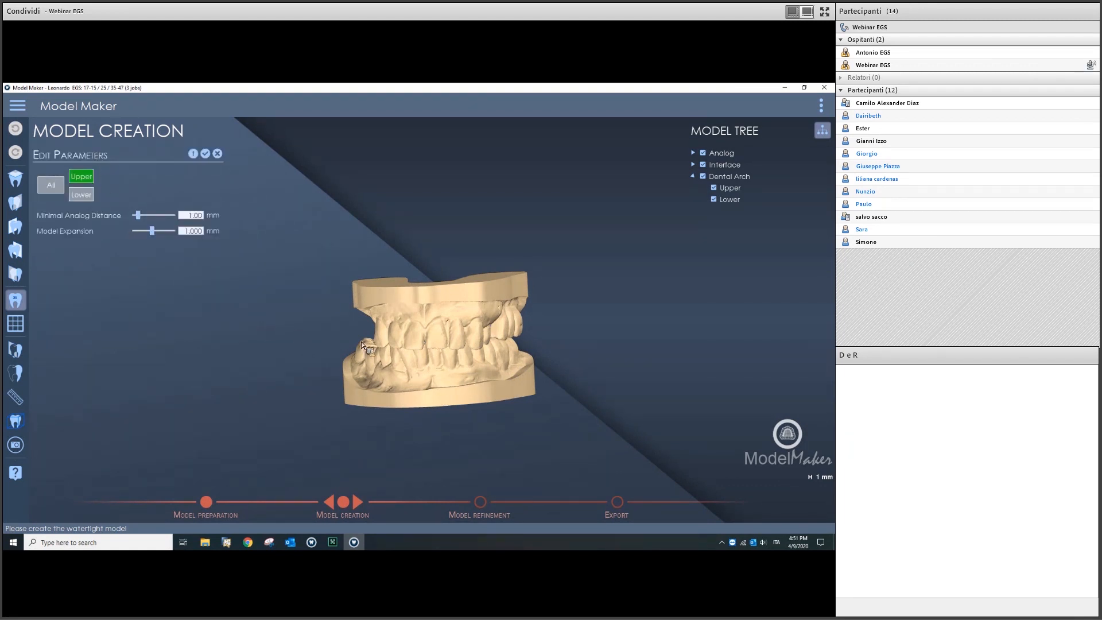
scroll(88, 249, up, 3)
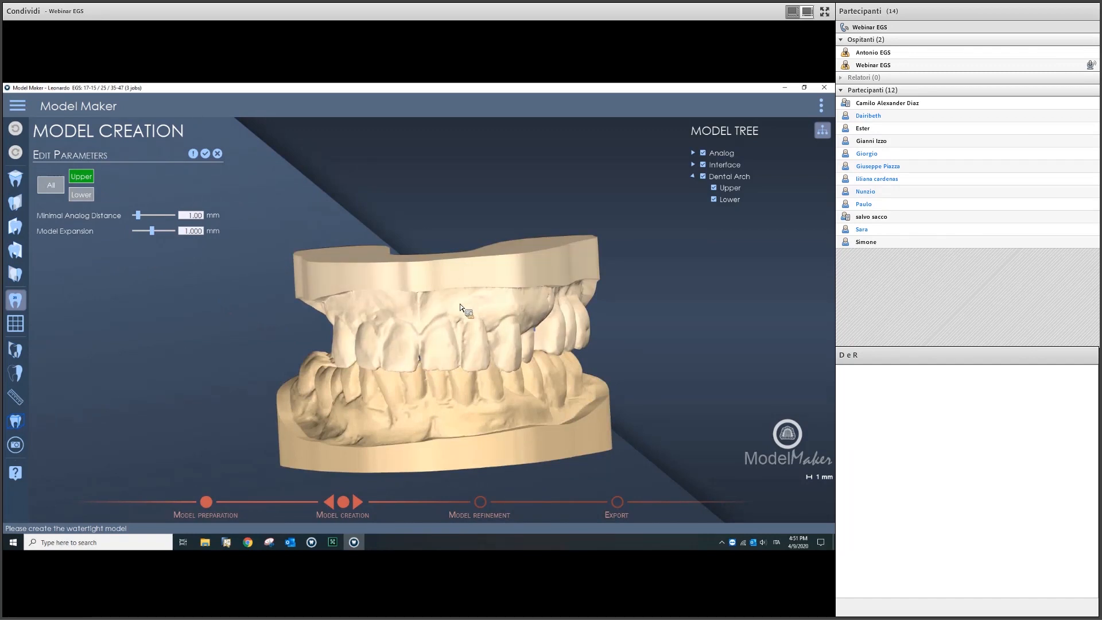
right_drag(461, 299, 493, 237)
middle_drag(457, 304, 476, 240)
scroll(310, 353, up, 5)
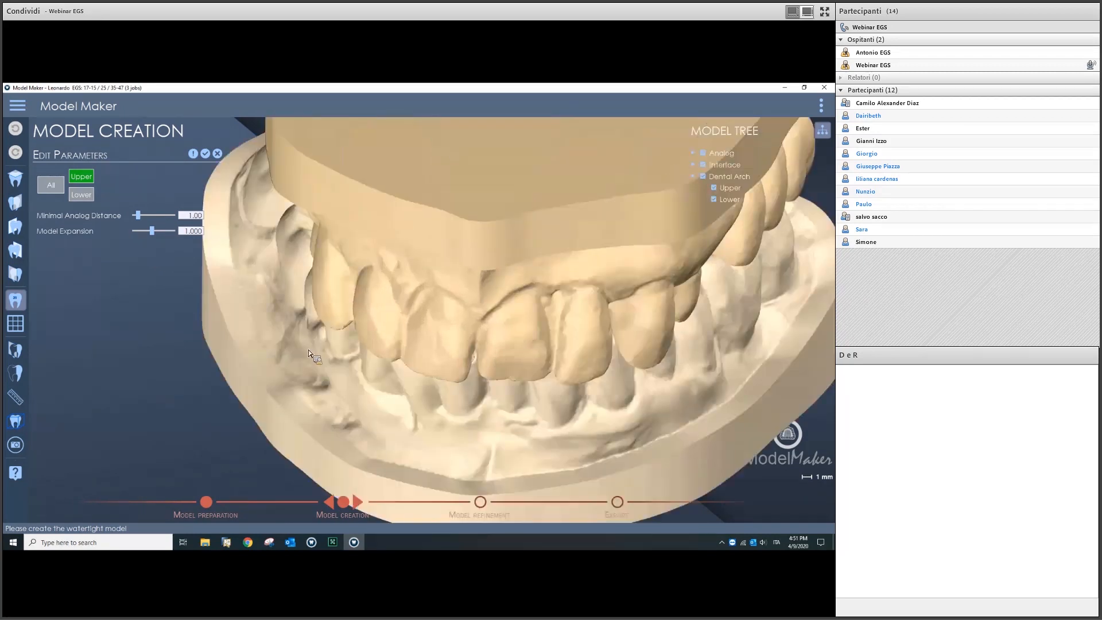
scroll(452, 307, down, 5)
right_drag(451, 308, 378, 371)
scroll(311, 388, up, 5)
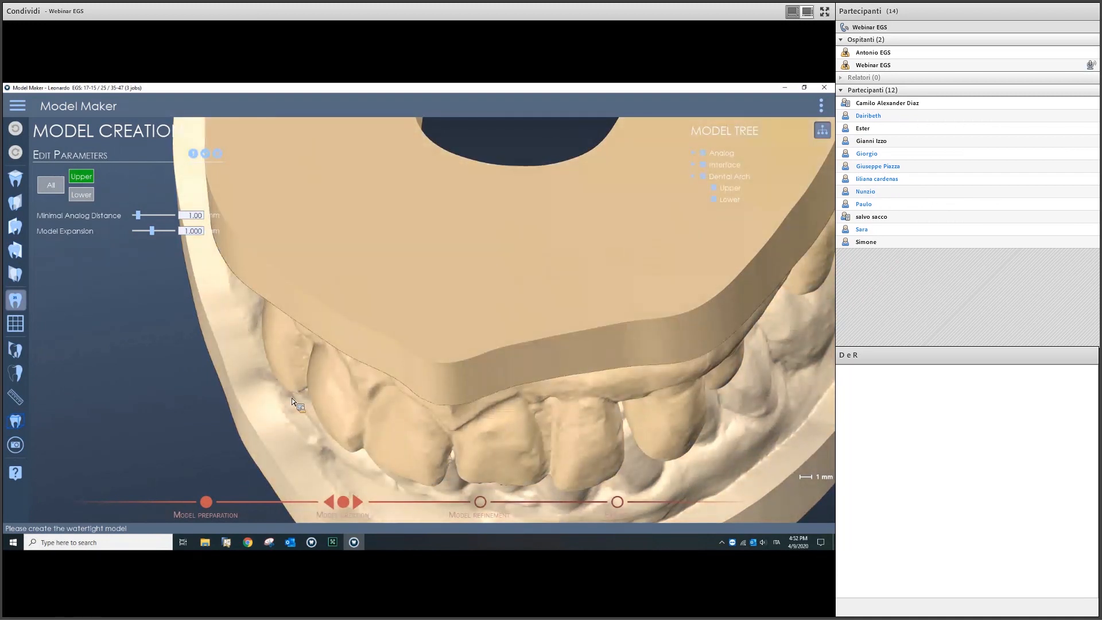
scroll(291, 396, down, 5)
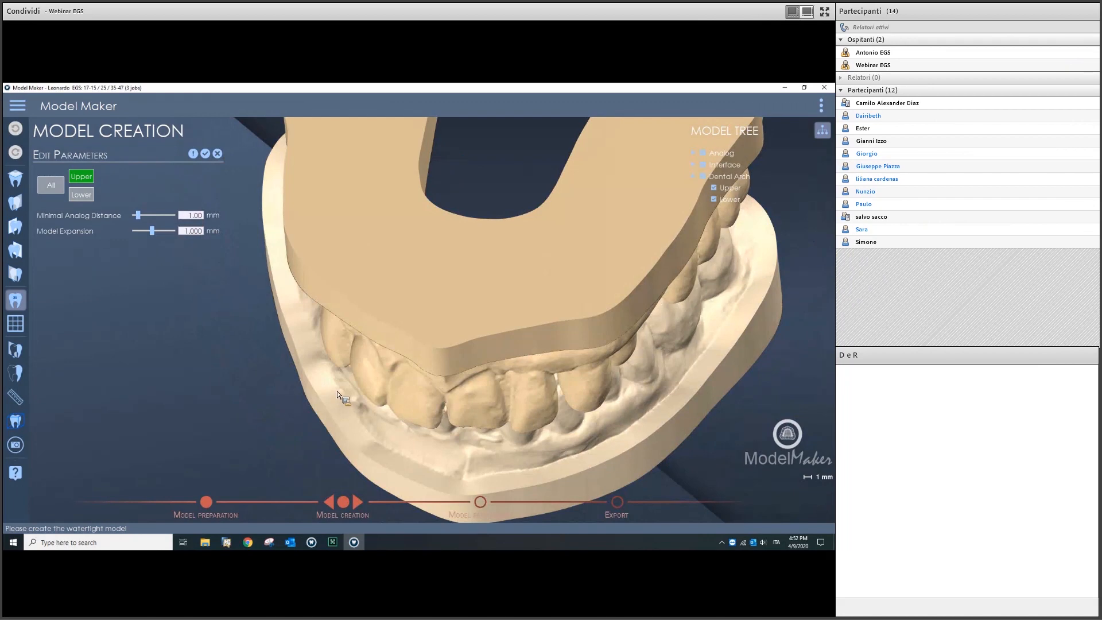
right_drag(443, 348, 371, 292)
scroll(378, 340, down, 4)
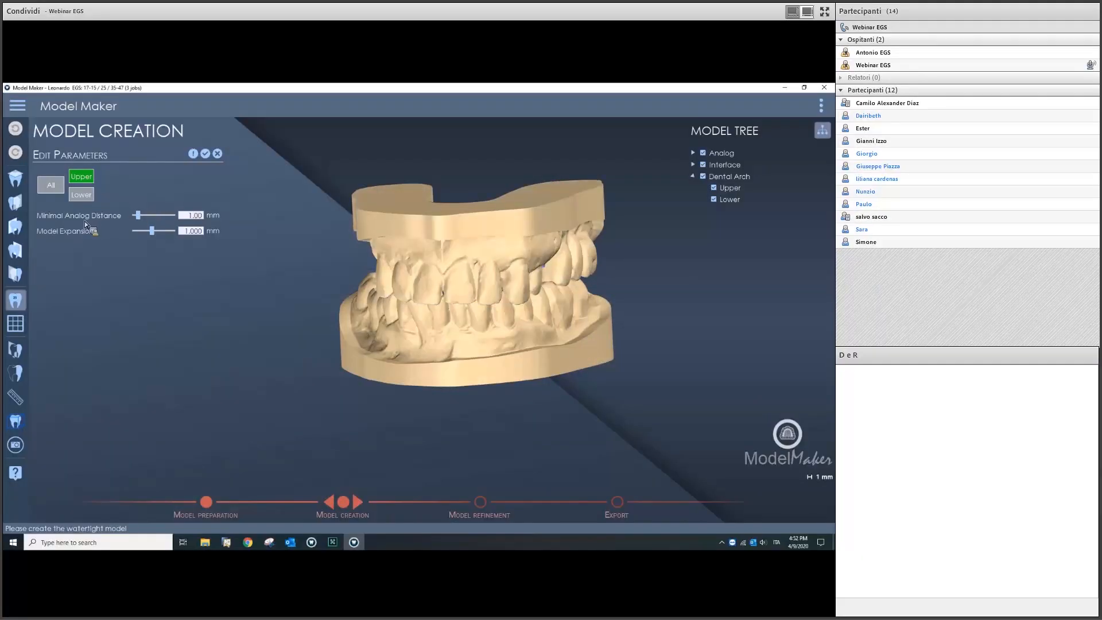
right_drag(519, 292, 396, 308)
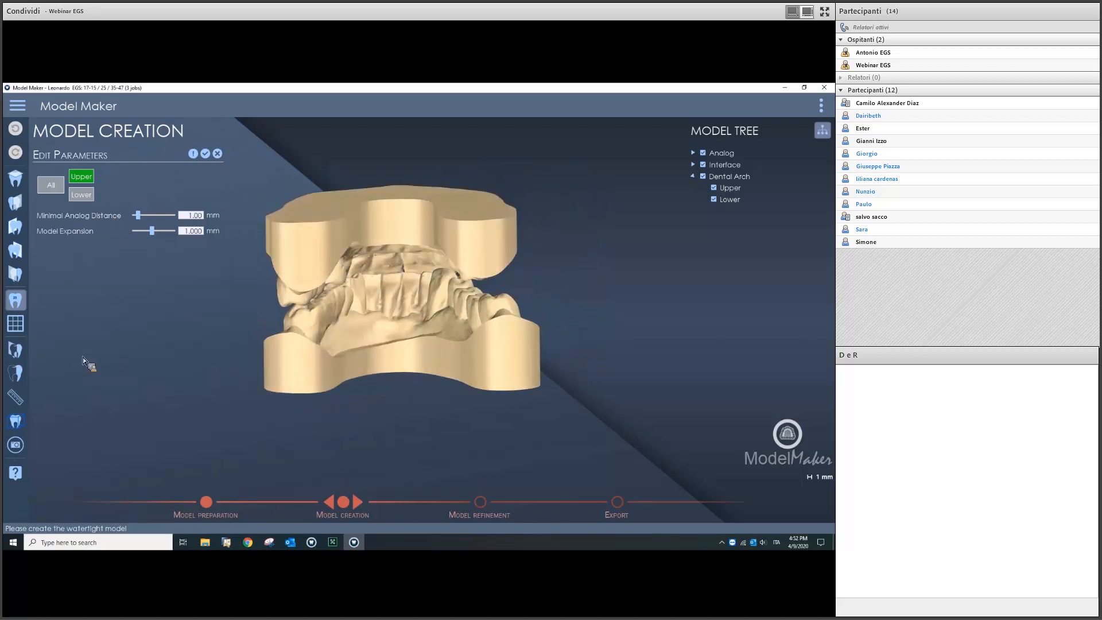
click(19, 350)
Step: Invert the section plane and face the cut to see the analogs inside the bases
right_drag(433, 303, 350, 246)
click(160, 195)
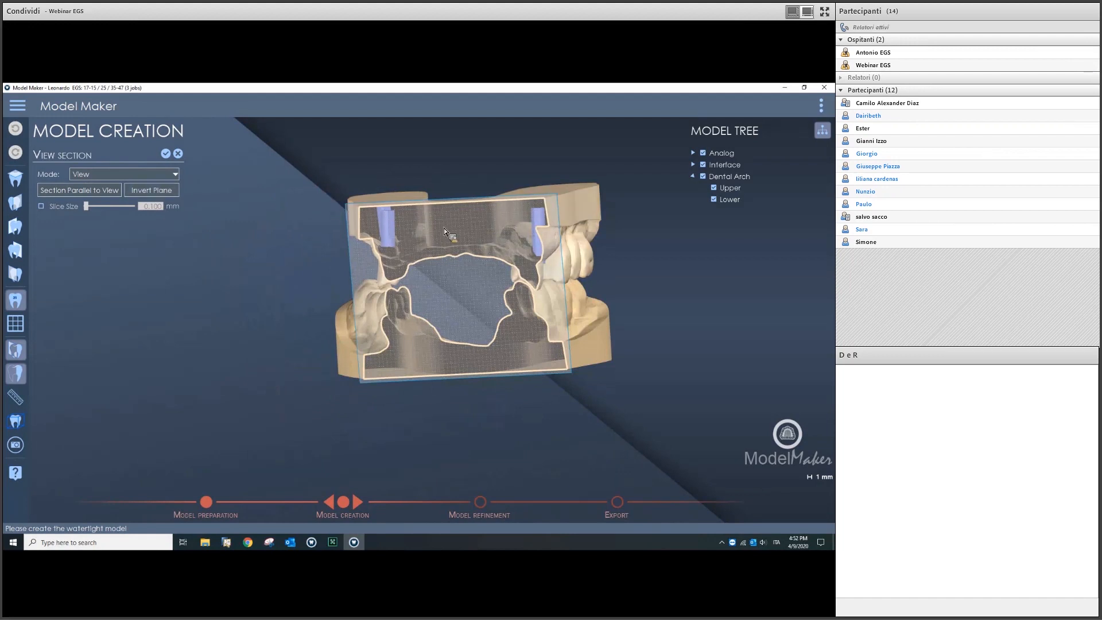
right_drag(450, 227, 512, 433)
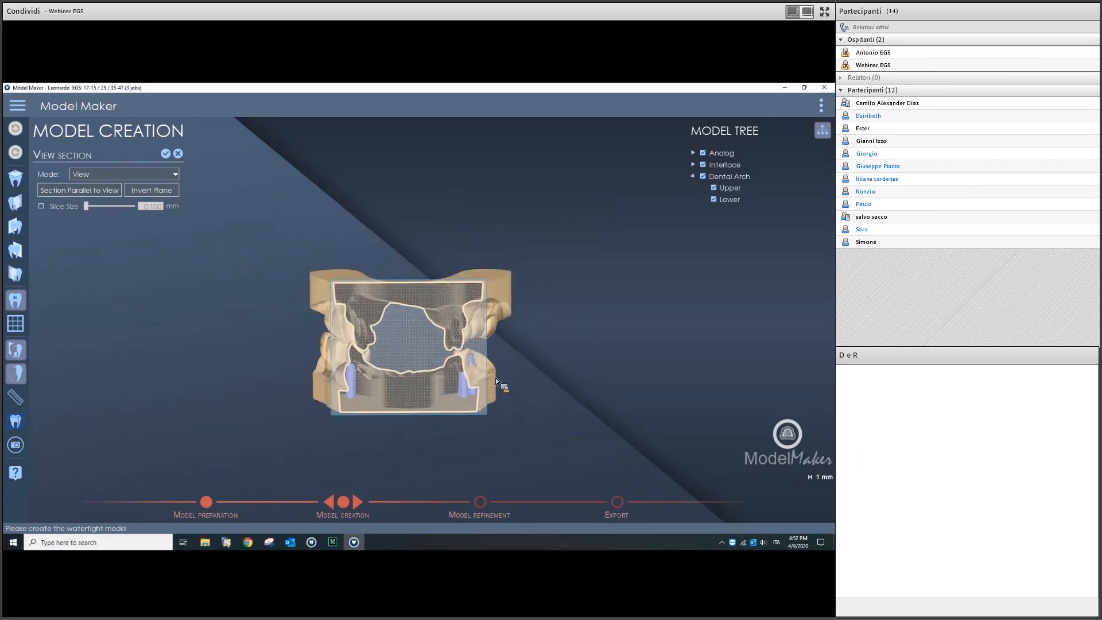
scroll(495, 377, up, 5)
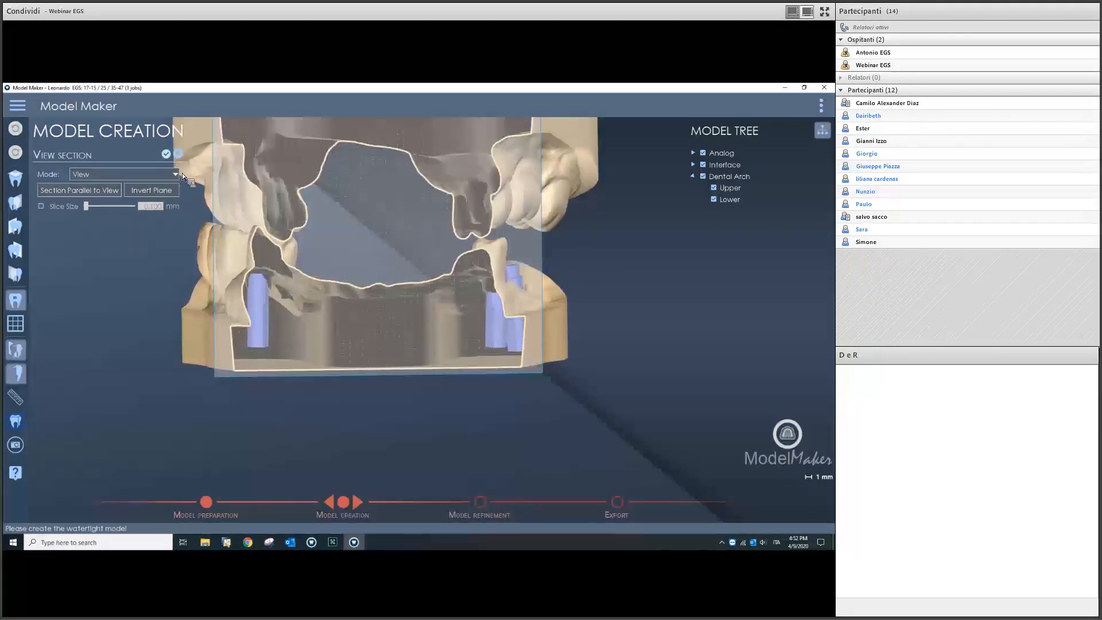
click(166, 154)
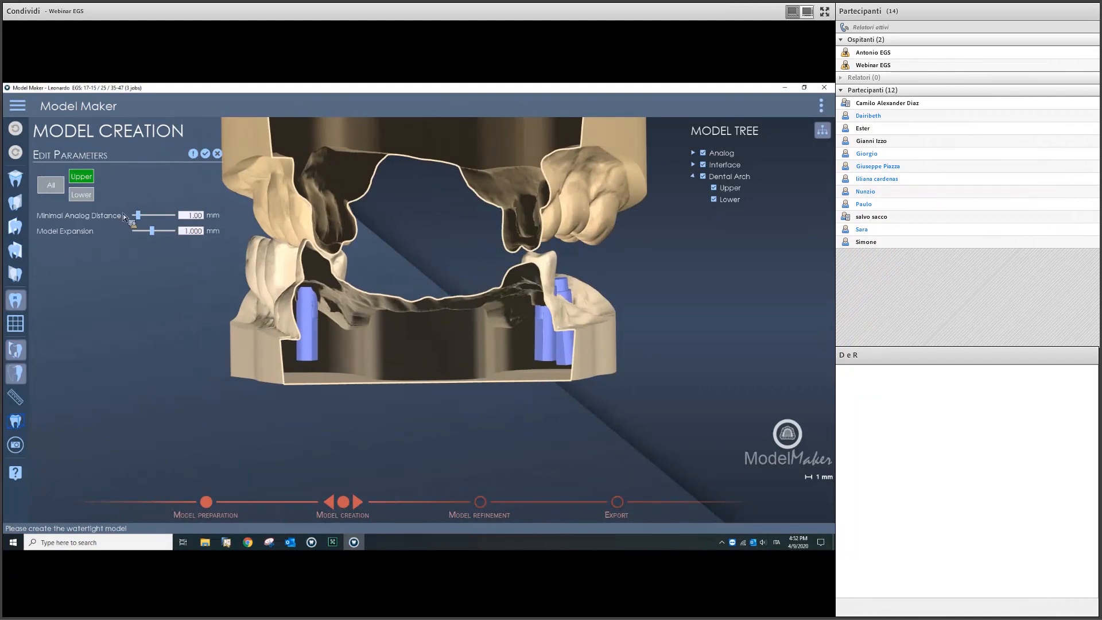
Step: Raise Minimal Analog Distance to 4.30 mm and rebuild the watertight model
drag(138, 217, 154, 218)
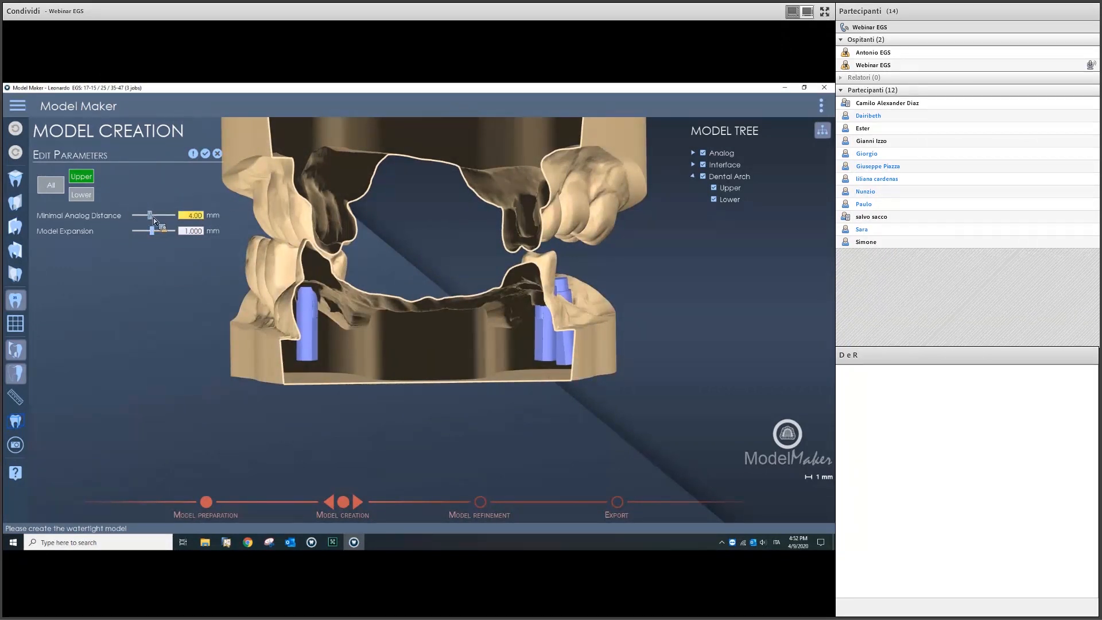
click(204, 154)
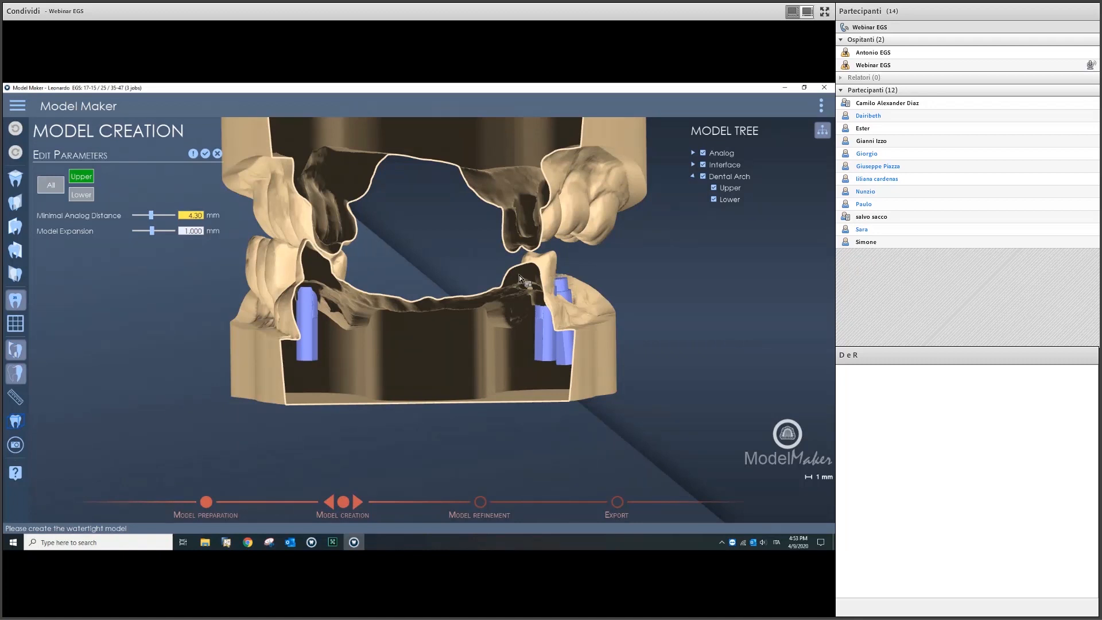
scroll(436, 388, down, 2)
scroll(431, 387, up, 3)
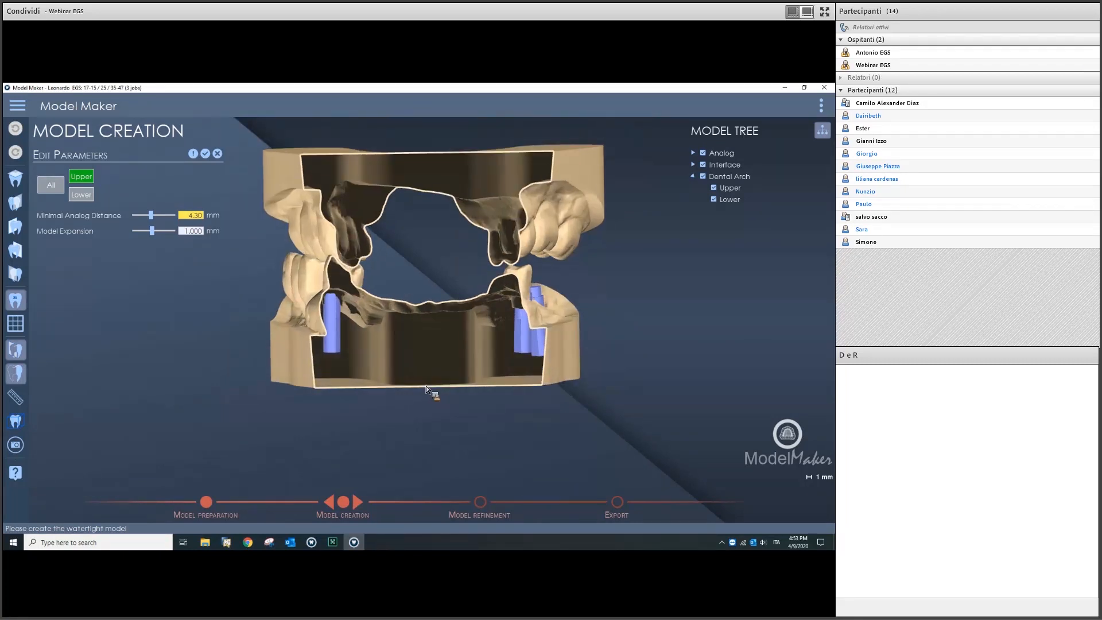
Step: Inspect the analogs in the section, close Edit Parameters and switch off the section view
drag(388, 391, 339, 387)
scroll(362, 374, down, 3)
mouse_move(383, 338)
mouse_down()
mouse_move(432, 322)
mouse_move(420, 339)
mouse_move(402, 338)
mouse_up()
scroll(433, 322, down, 1)
scroll(404, 336, up, 2)
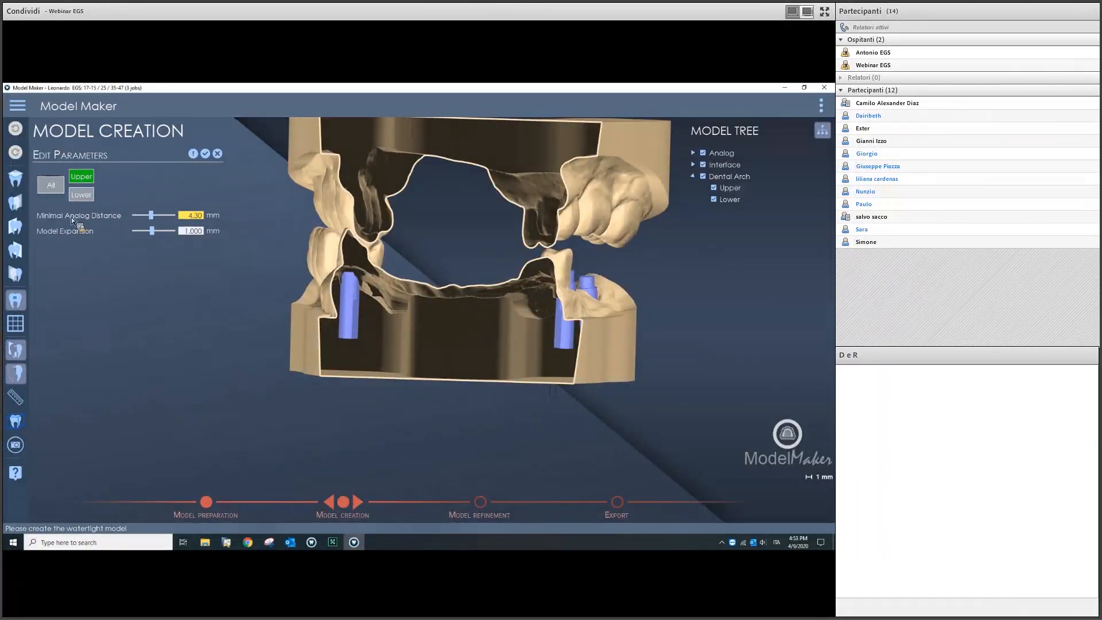
click(210, 154)
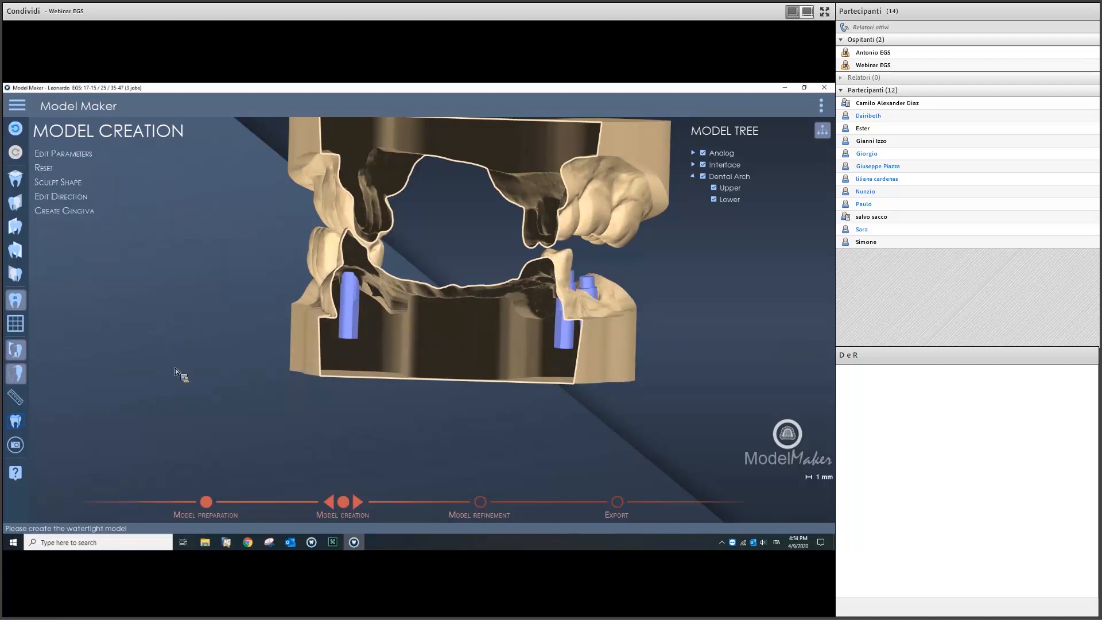
click(17, 374)
Step: Open Edit Direction showing both arches' insertion directions, with the model in frontal view
scroll(463, 334, down, 3)
middle_drag(463, 335, 448, 282)
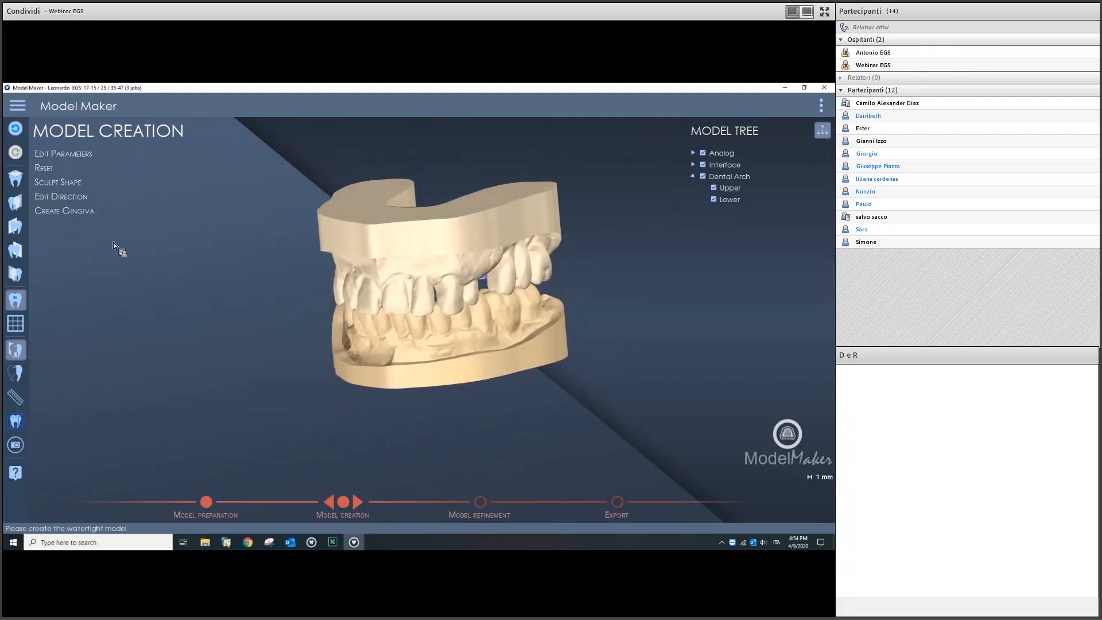
click(90, 198)
middle_drag(460, 297, 529, 296)
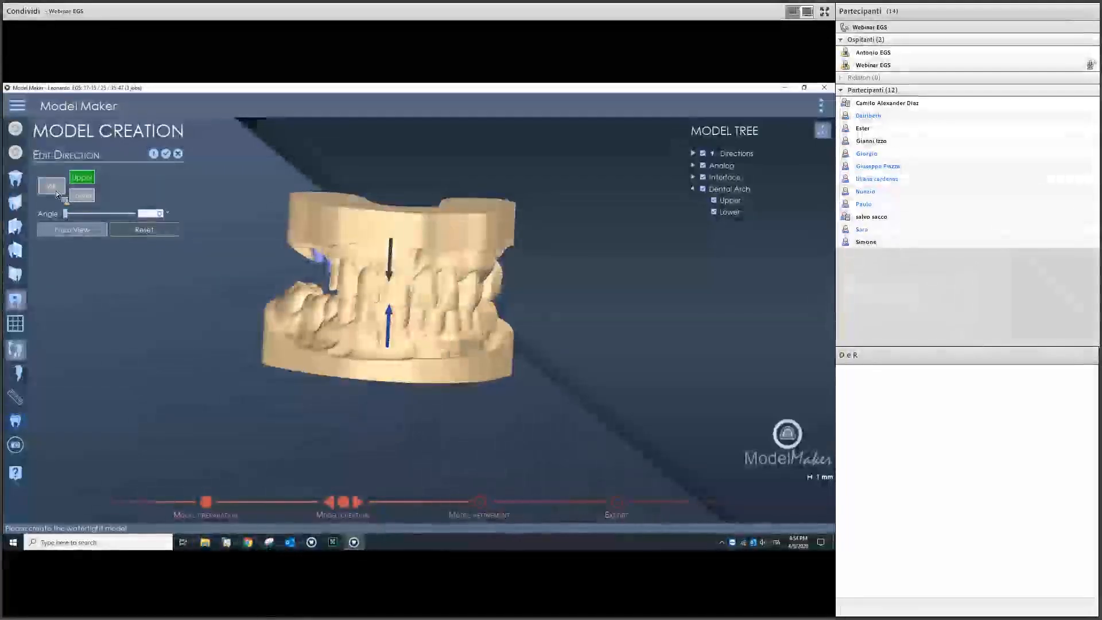
click(51, 185)
middle_drag(442, 210, 401, 206)
scroll(400, 205, up, 5)
scroll(400, 206, down, 5)
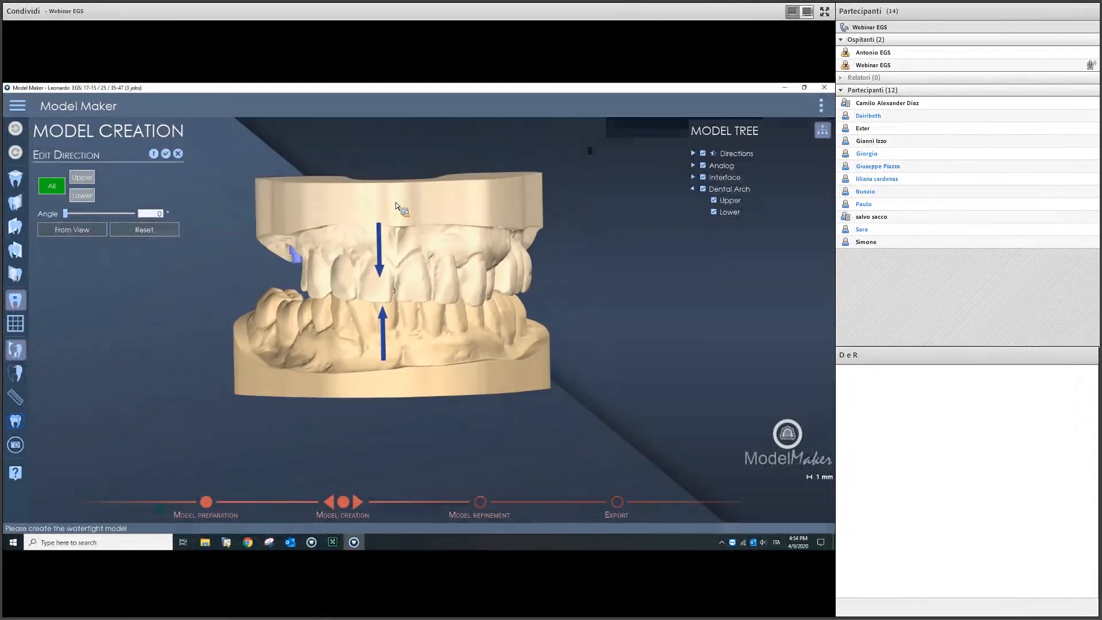
middle_drag(372, 208, 400, 203)
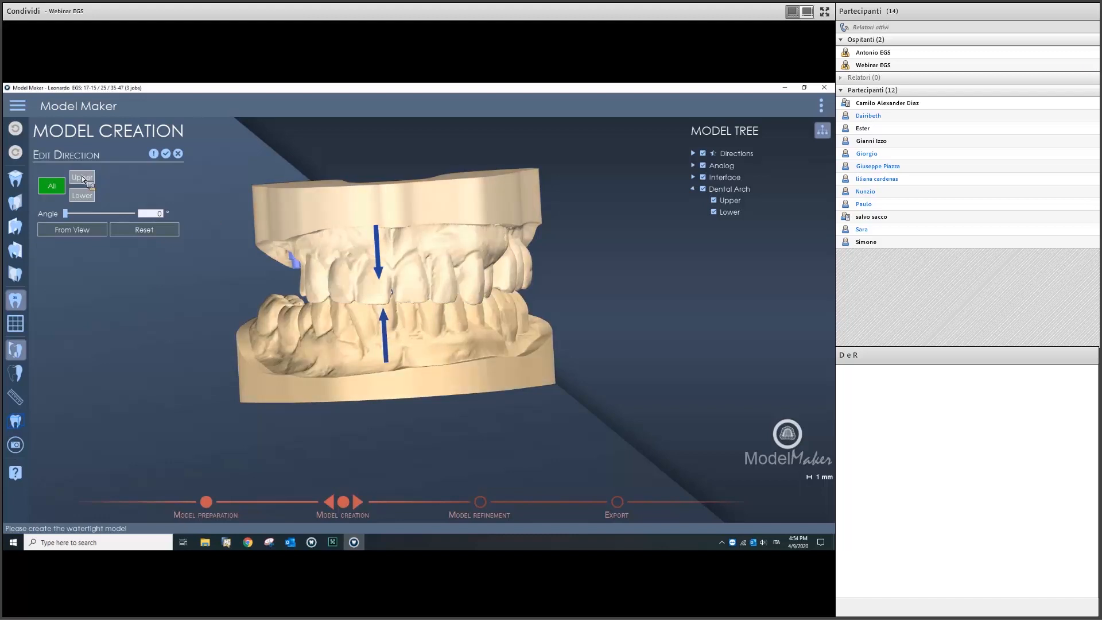
middle_drag(351, 213, 362, 244)
scroll(399, 222, down, 2)
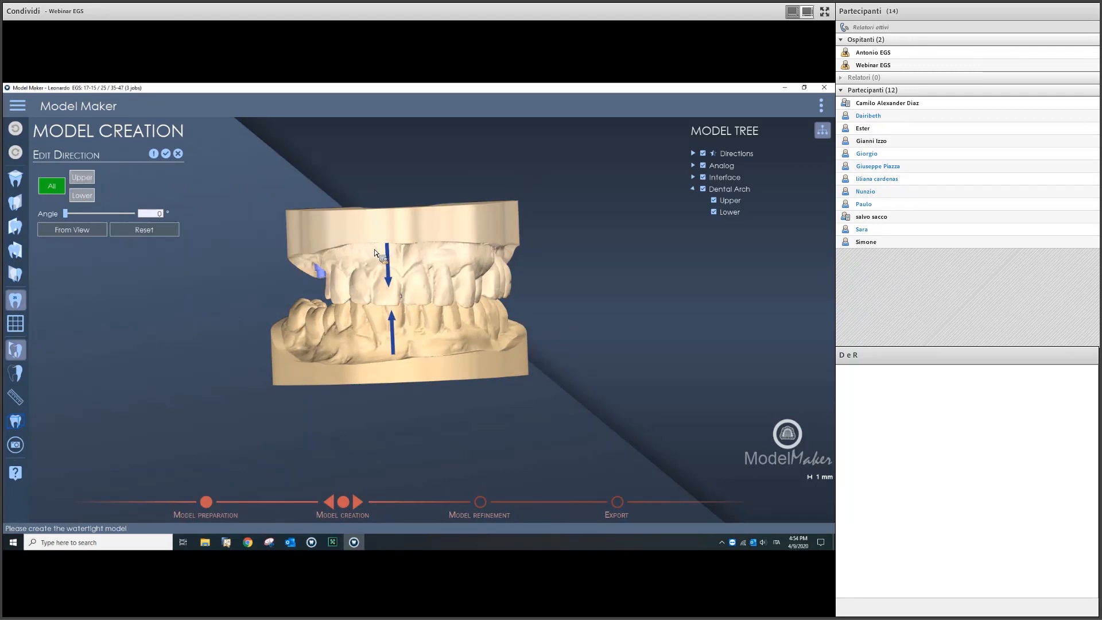
Step: Tilt the upper arch's insertion direction to 7° and close the panel
click(82, 177)
mouse_move(395, 327)
mouse_down()
mouse_move(370, 330)
mouse_move(415, 332)
mouse_move(391, 324)
mouse_up()
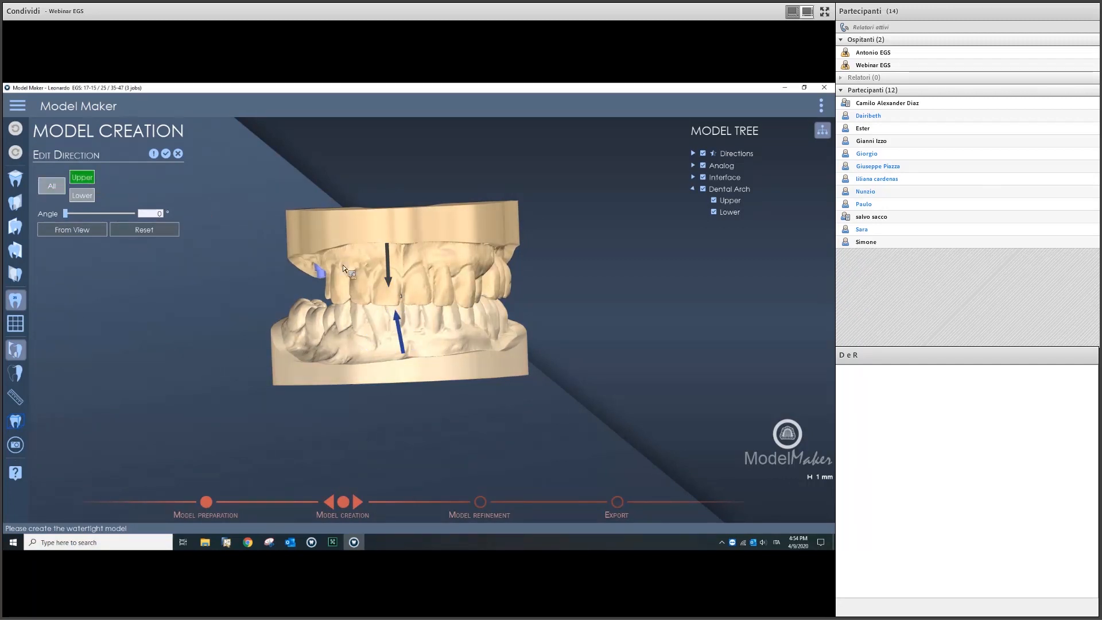
click(183, 154)
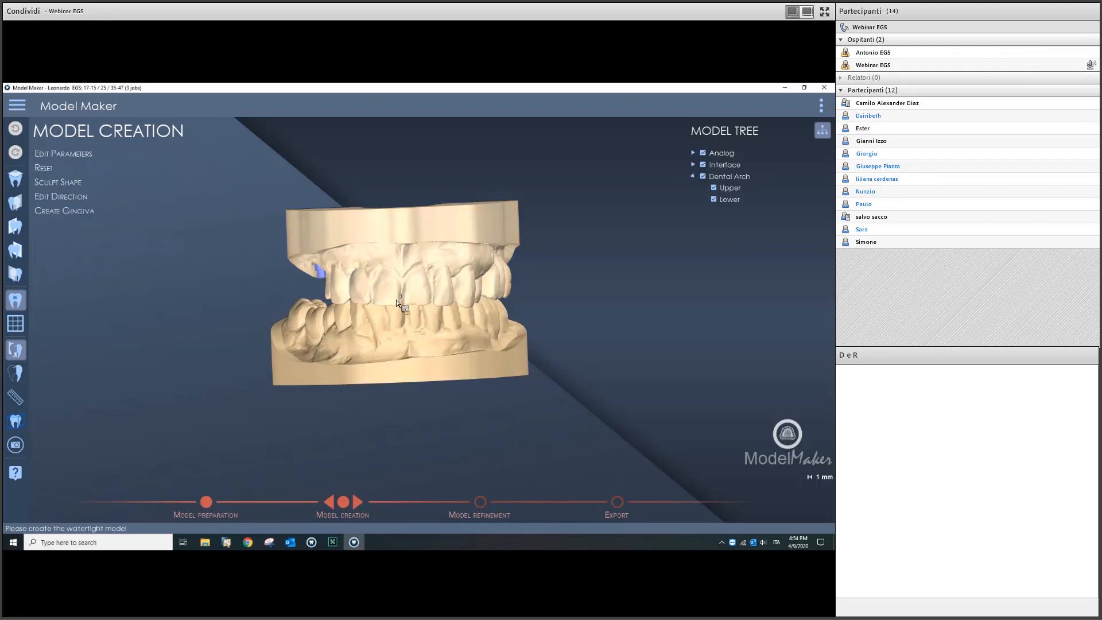
Step: Start Create Gingiva, hide the lower arch and orient the upper arch occlusally
click(100, 209)
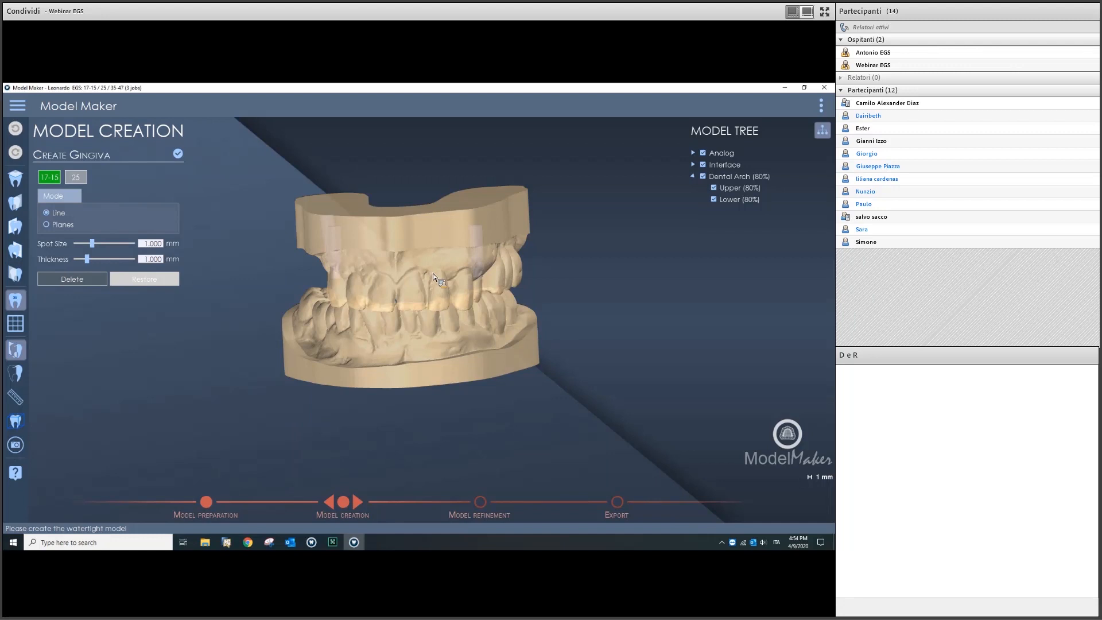
click(721, 200)
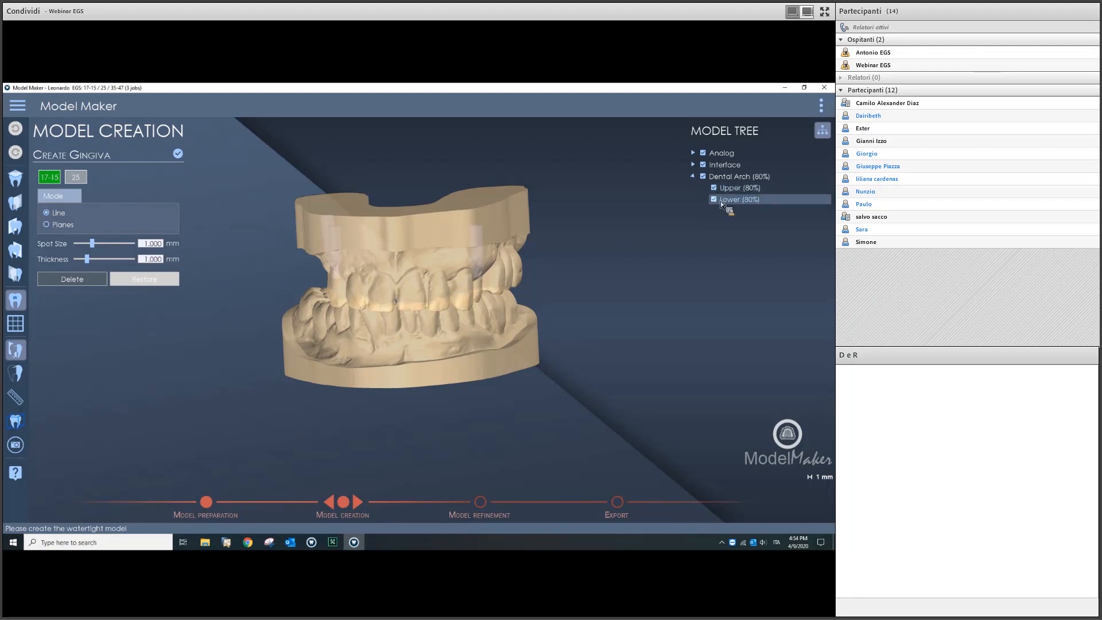
middle_drag(465, 273, 459, 259)
mouse_move(399, 371)
middle_down()
mouse_move(460, 370)
mouse_move(389, 358)
middle_up()
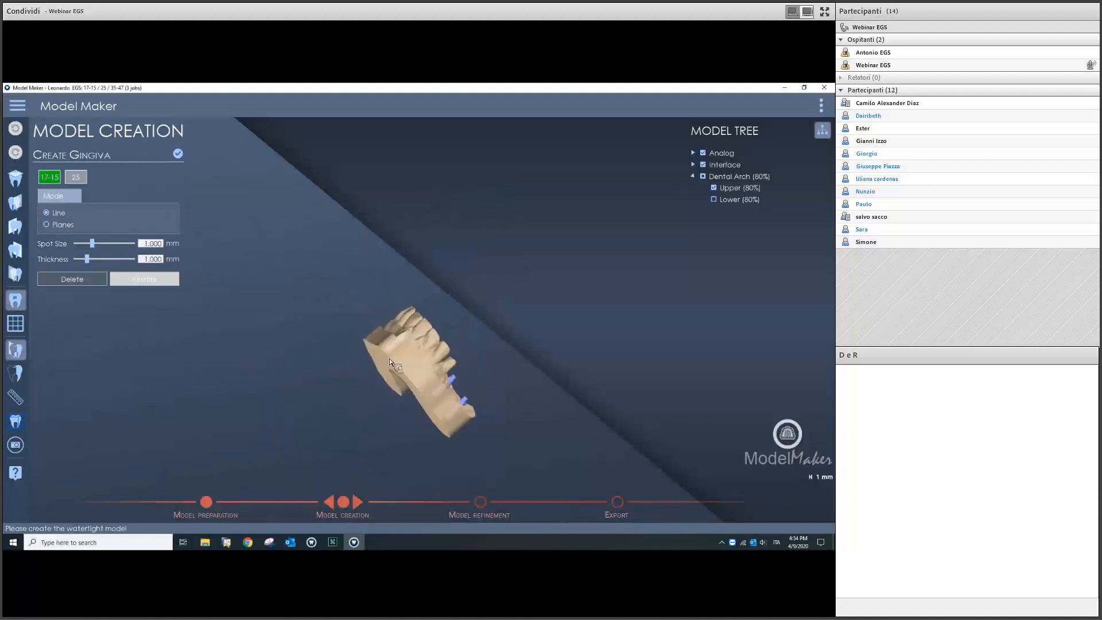
middle_drag(479, 381, 452, 350)
scroll(451, 350, up, 3)
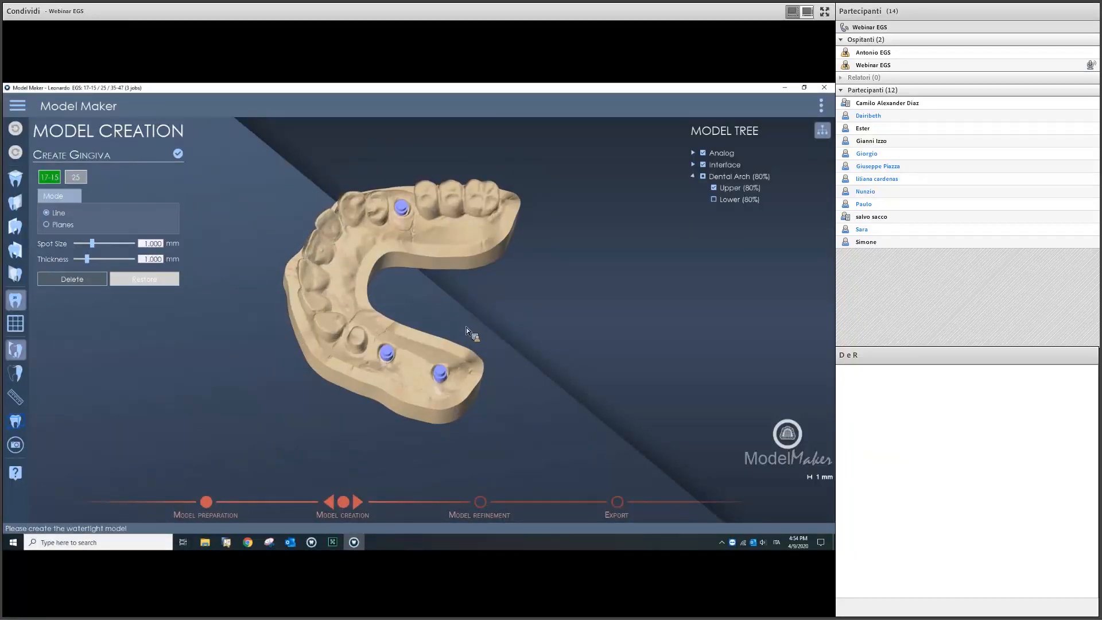
scroll(466, 328, up, 2)
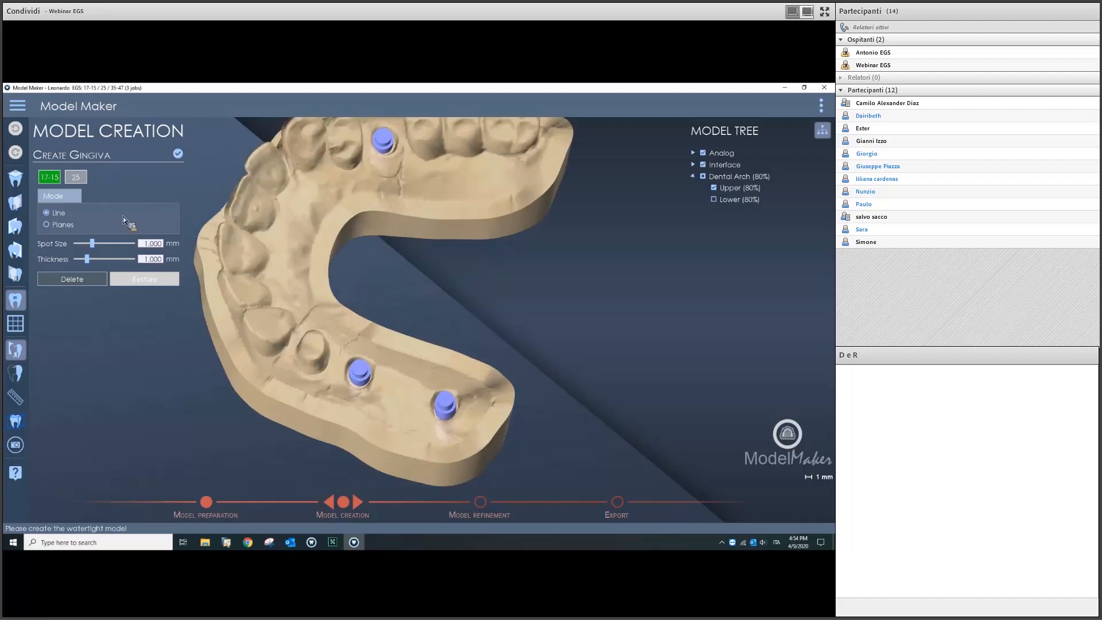
Step: In Planes mode, create a gingiva region around the two analogs of site 17-15
click(47, 224)
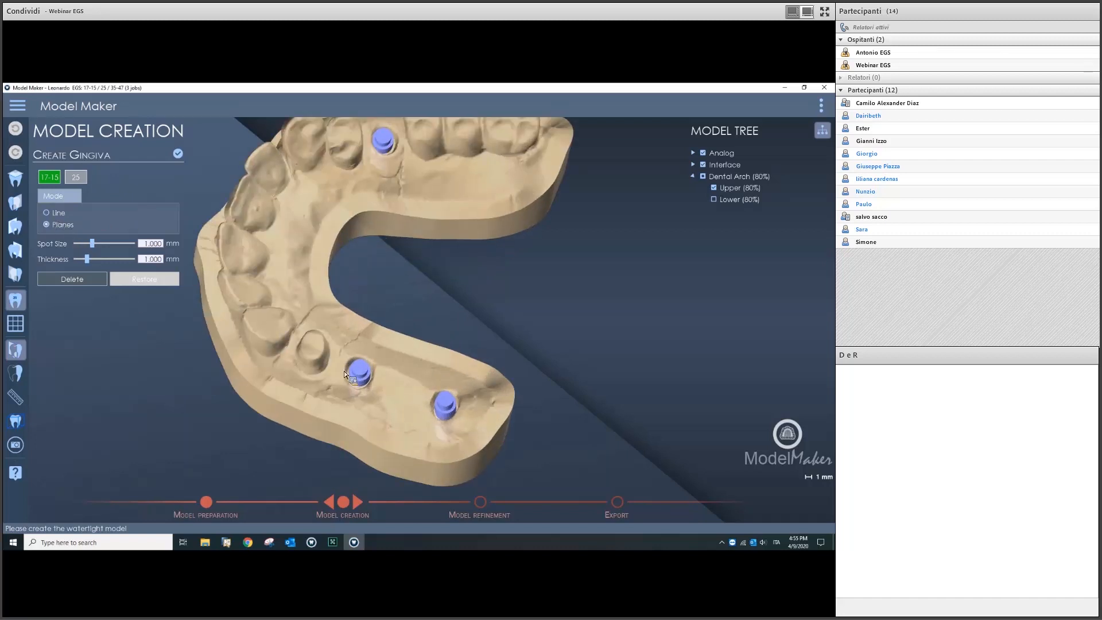
click(421, 388)
right_drag(424, 356, 368, 332)
scroll(450, 402, down, 3)
scroll(421, 360, up, 2)
Step: Tilt the left and right cutting planes outward and raise the gingiva base line slightly
drag(360, 327, 341, 322)
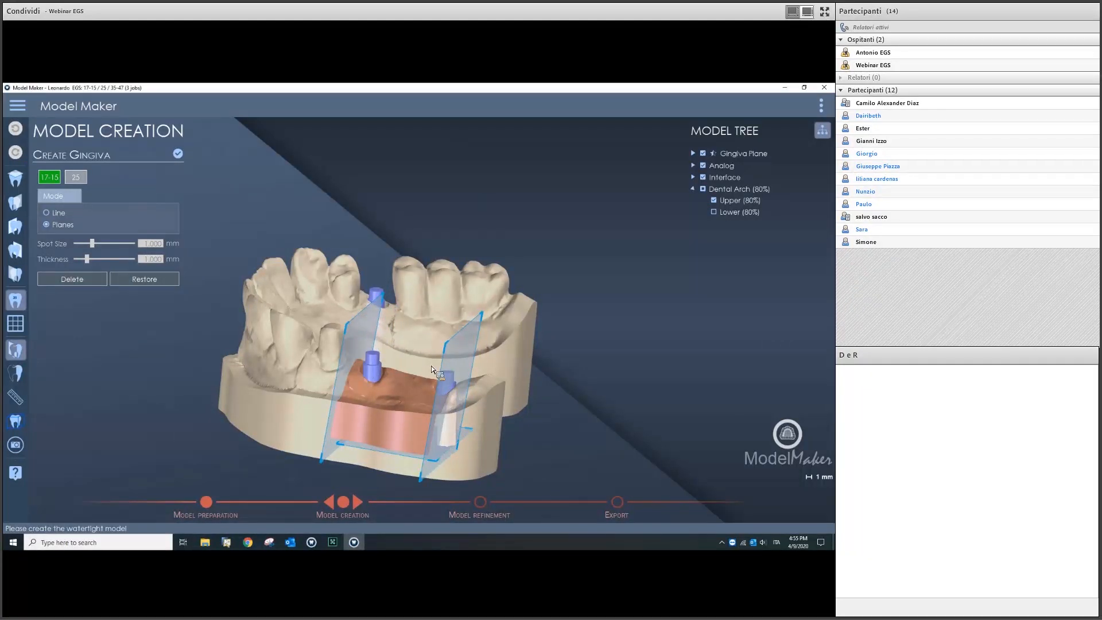
right_drag(470, 359, 442, 333)
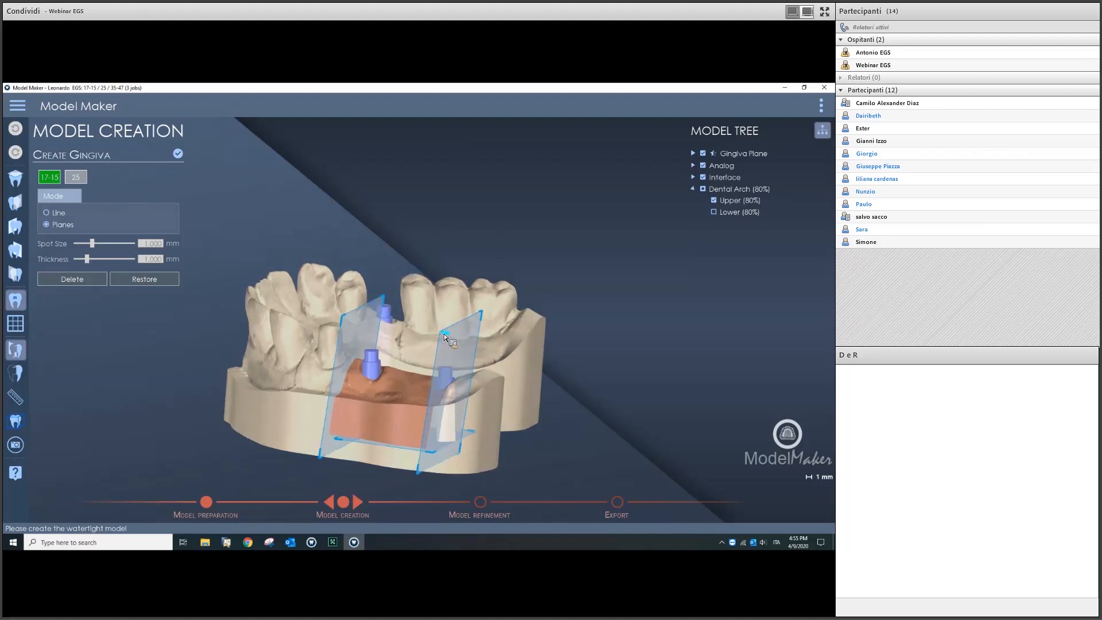
drag(452, 336, 460, 352)
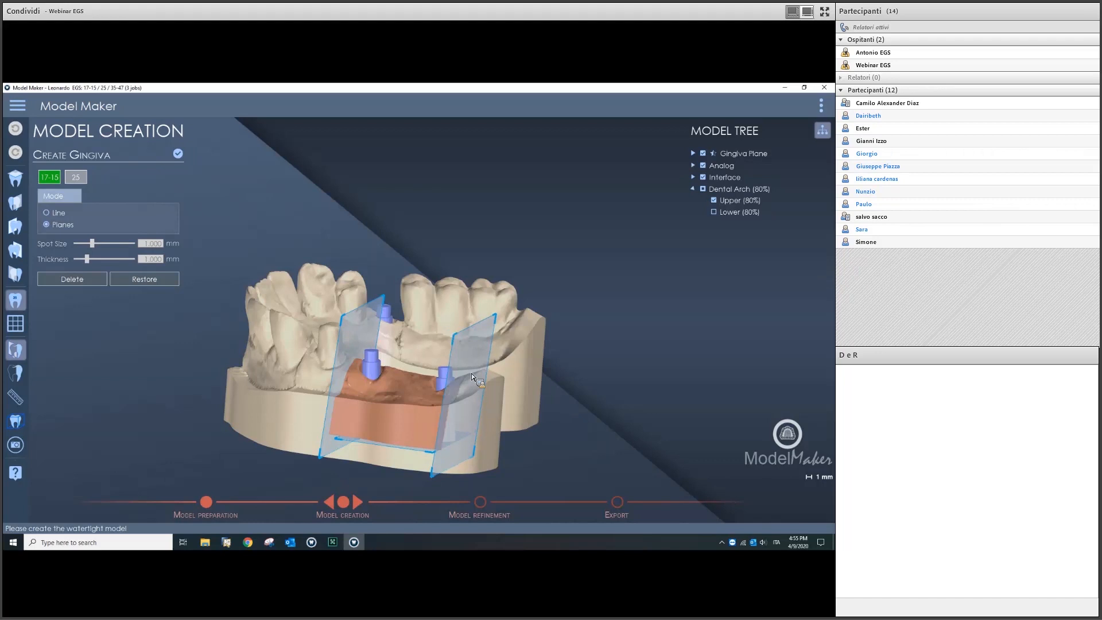
right_drag(461, 367, 487, 435)
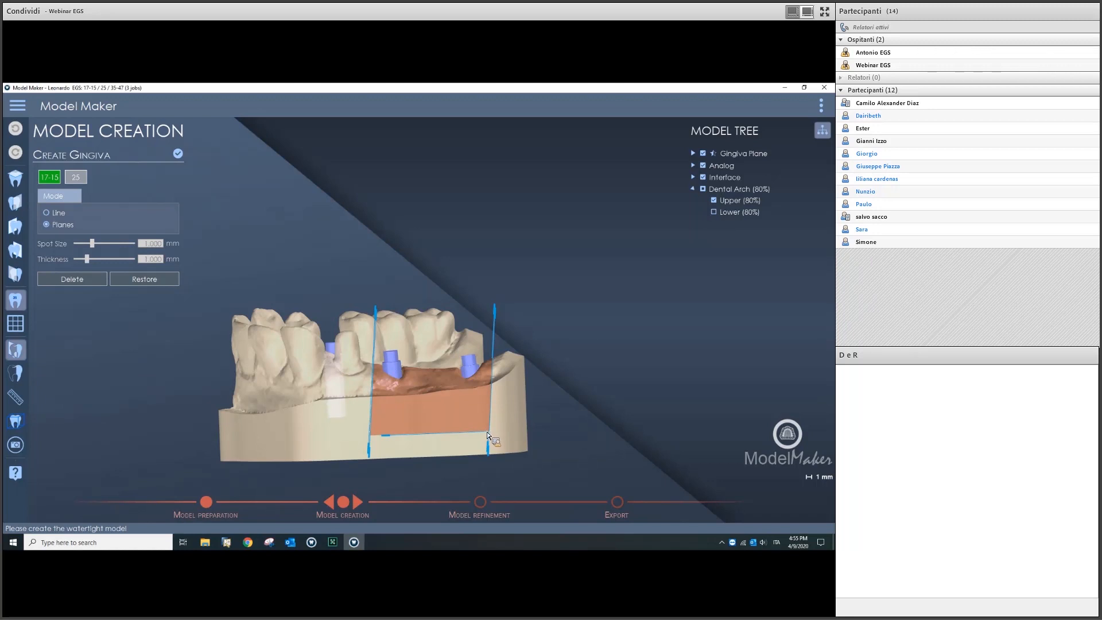
right_drag(485, 421, 537, 347)
drag(387, 380, 387, 372)
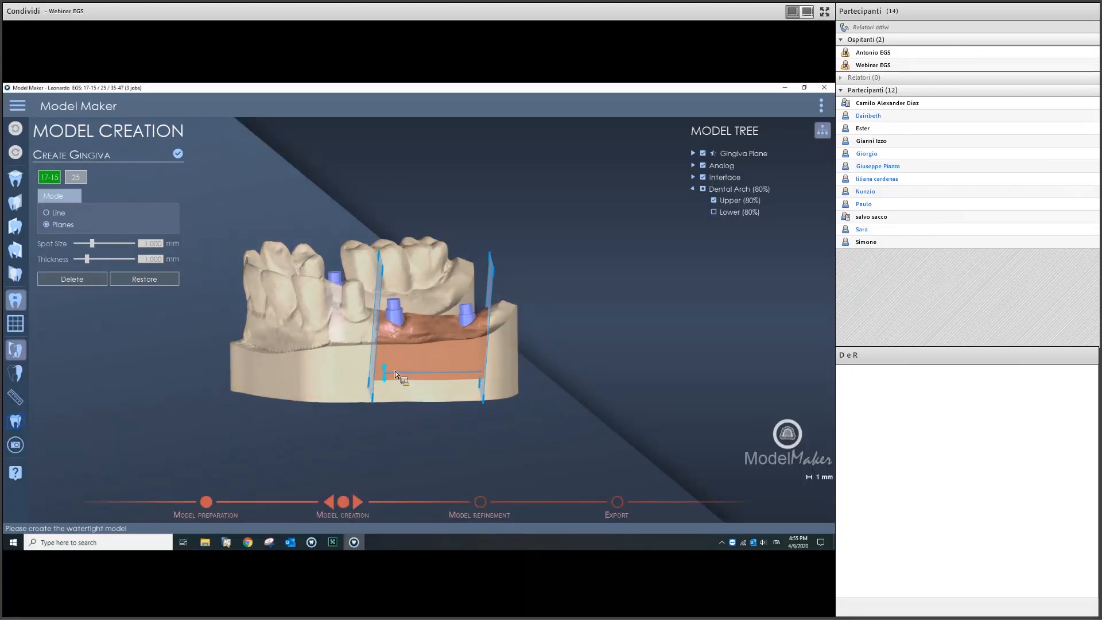
right_drag(440, 346, 420, 306)
scroll(480, 323, up, 5)
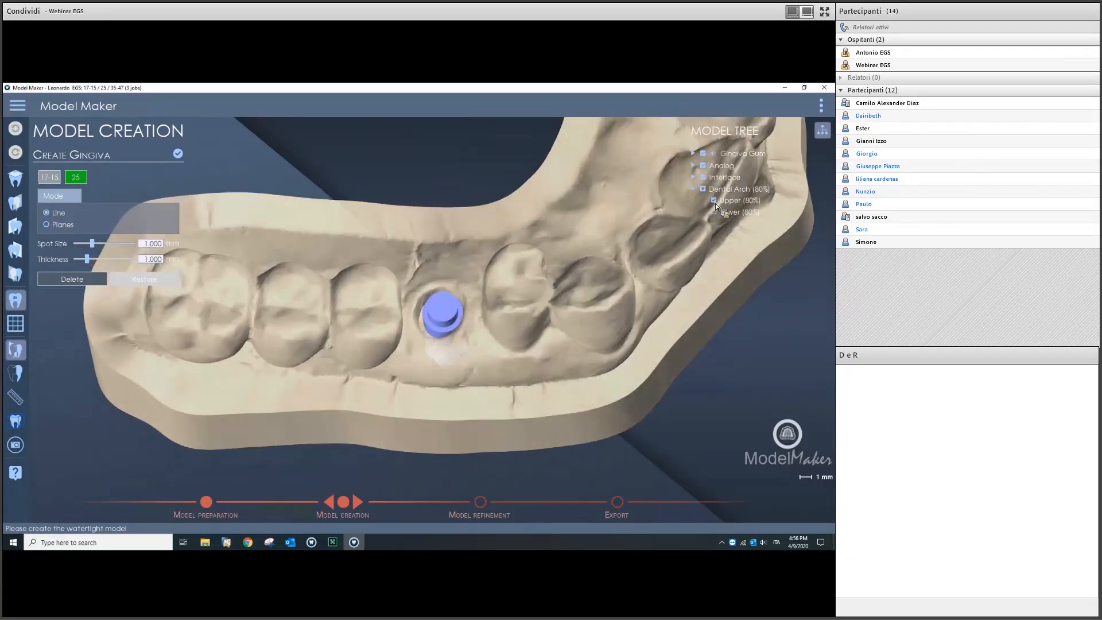
Step: Trace a closed gingiva line around the site 25 analog at 1.000 mm spot size and confirm
scroll(757, 204, up, 2)
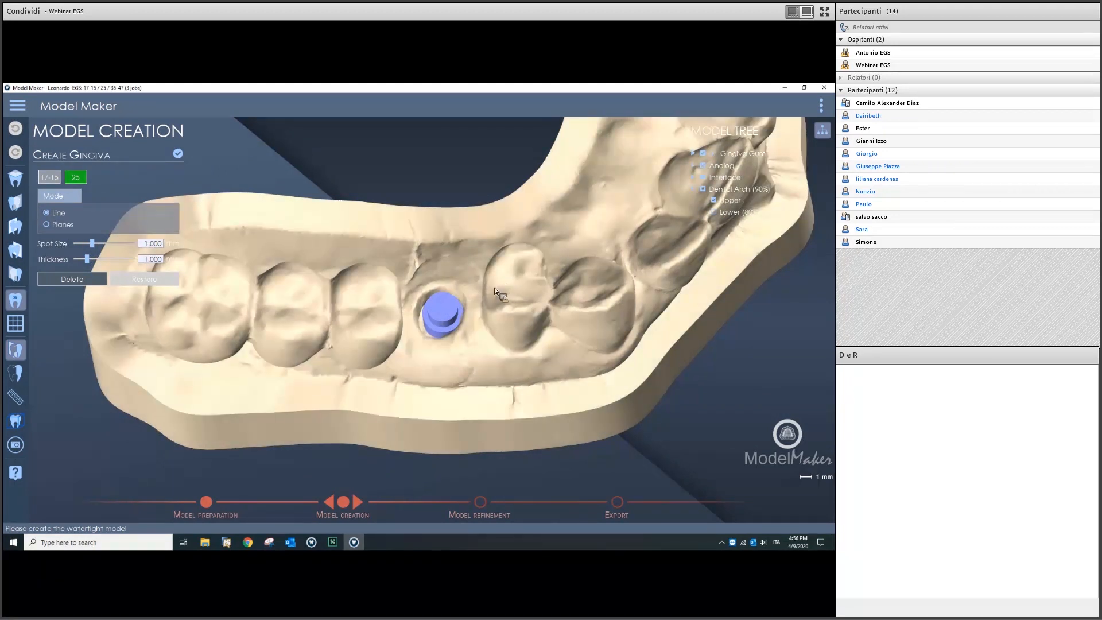
right_drag(467, 333, 488, 331)
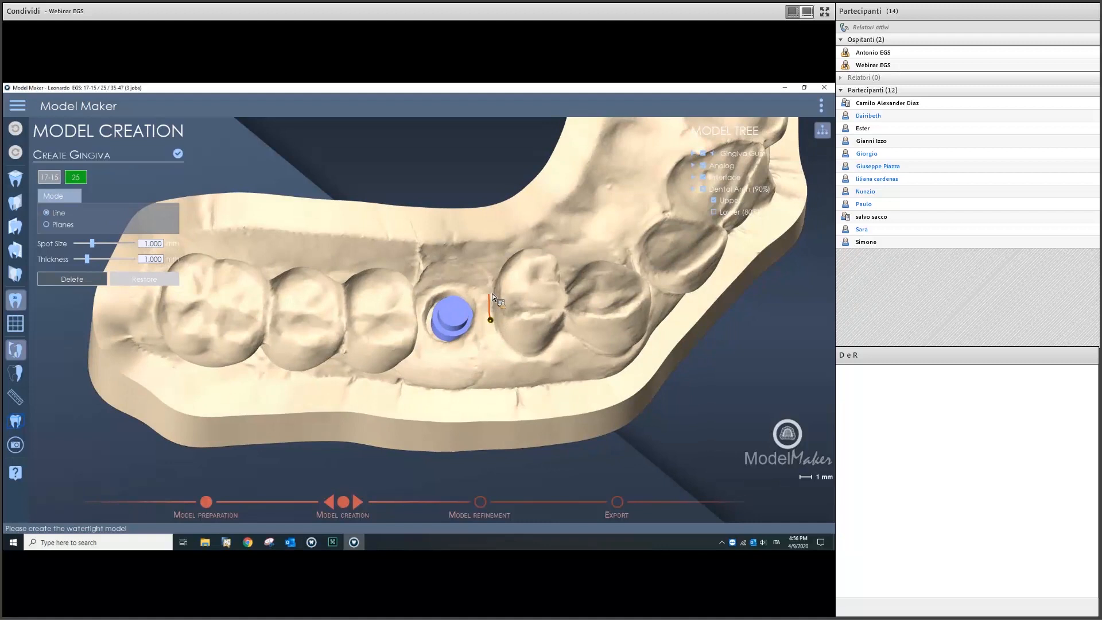
click(448, 263)
right_drag(415, 291, 405, 284)
click(397, 288)
click(425, 343)
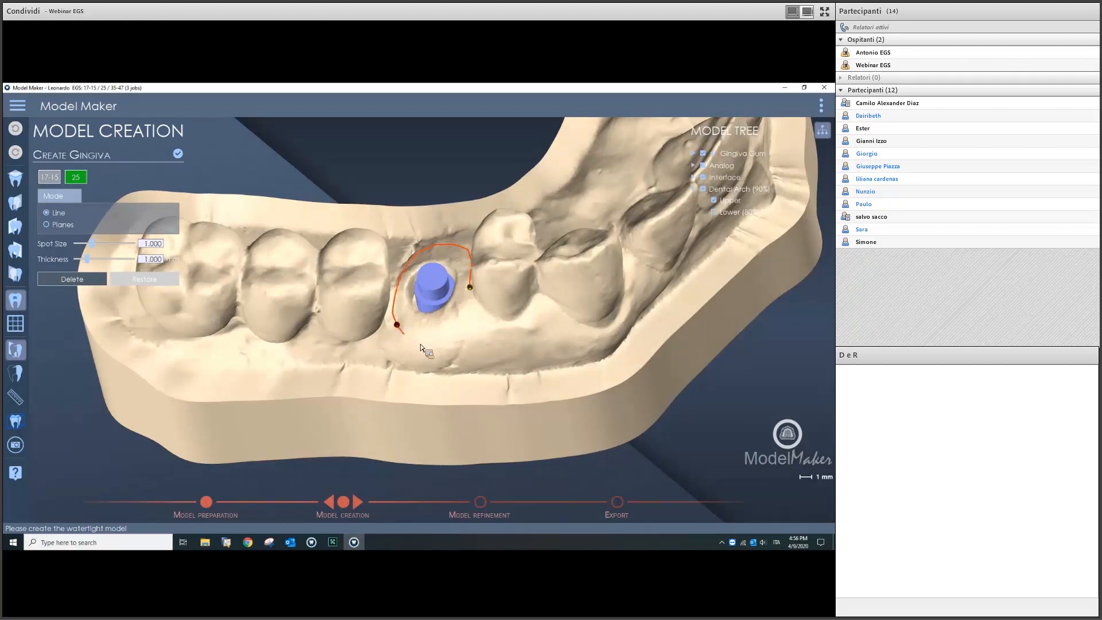
click(468, 303)
click(470, 288)
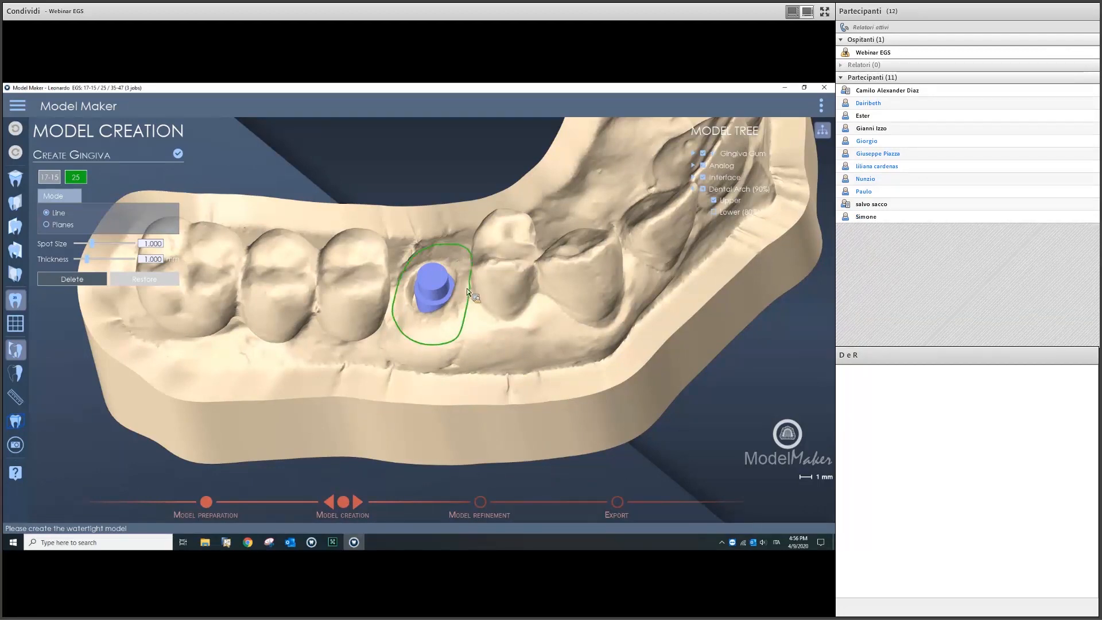
middle_drag(414, 384, 375, 299)
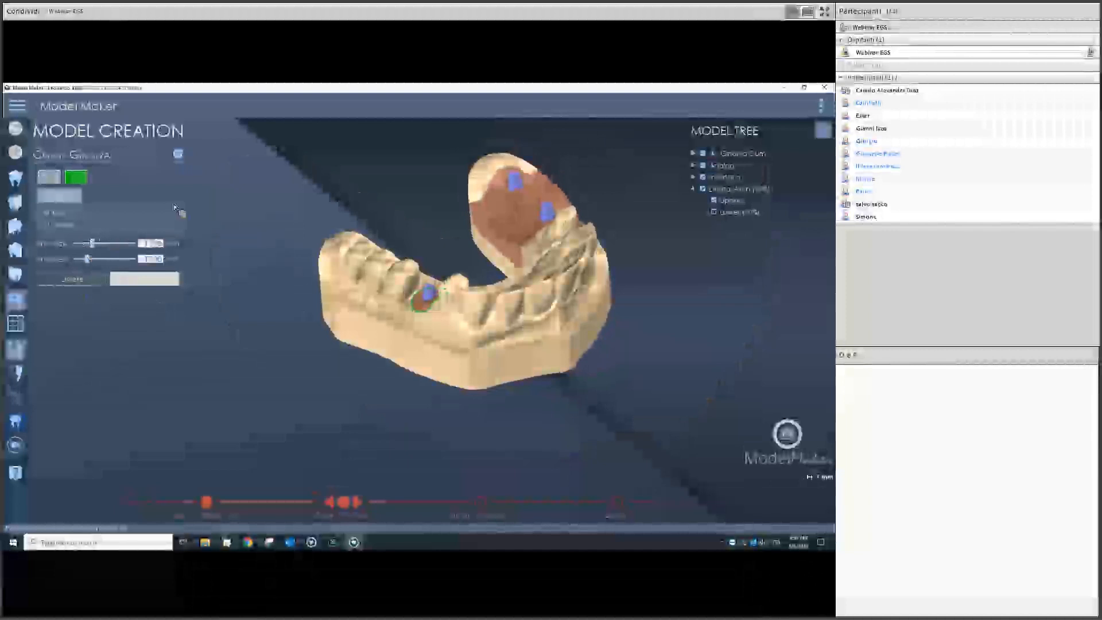
click(181, 157)
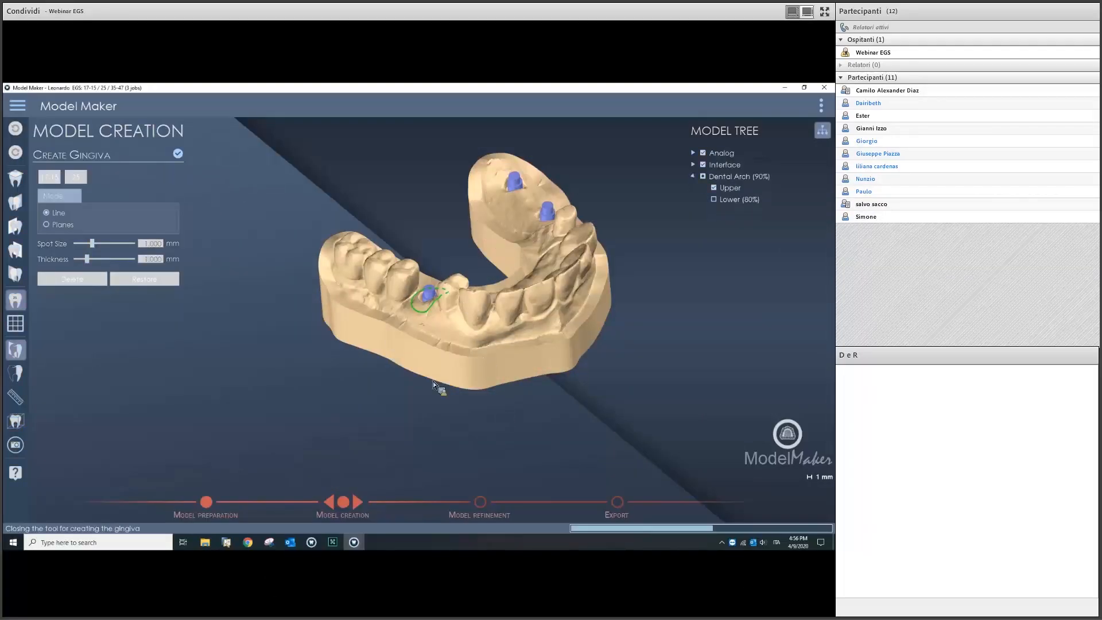
Step: Advance the gingiva model to the Model Refinement stage
middle_drag(459, 330, 494, 359)
scroll(482, 316, down, 3)
middle_drag(446, 271, 381, 465)
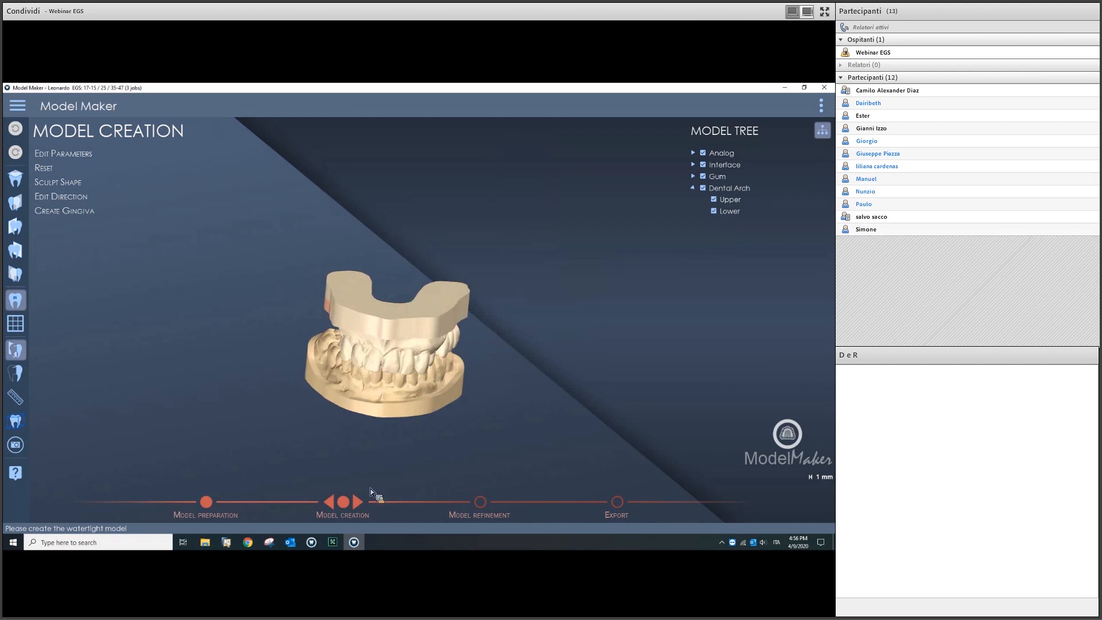
click(358, 502)
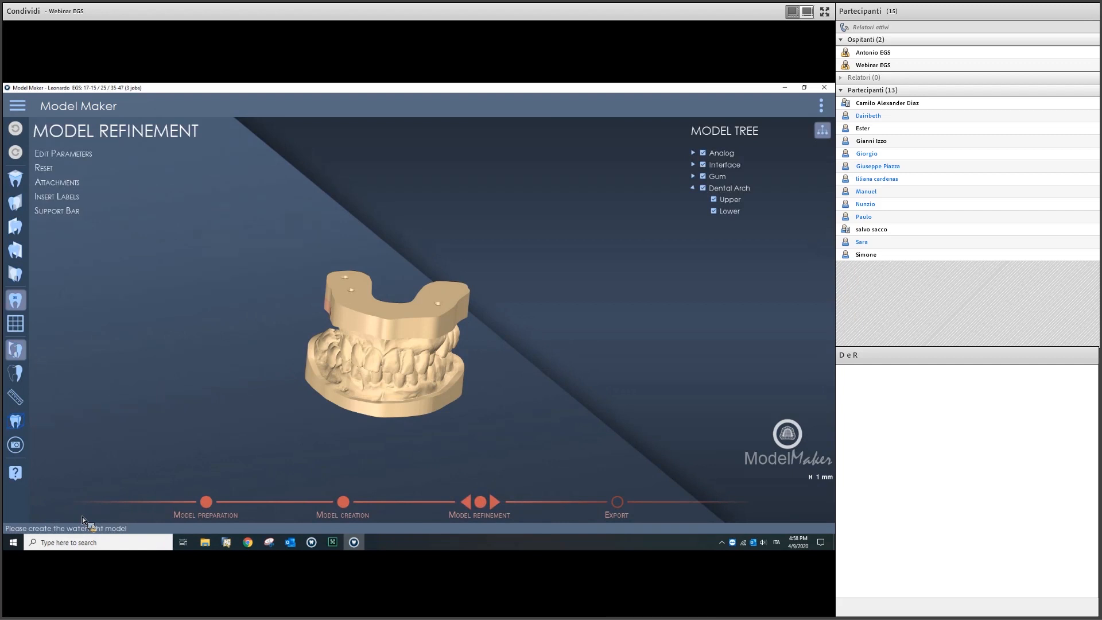
Step: Orbit the rebuilt model to inspect the upper base analog holes and removable gum pieces
scroll(368, 298, up, 5)
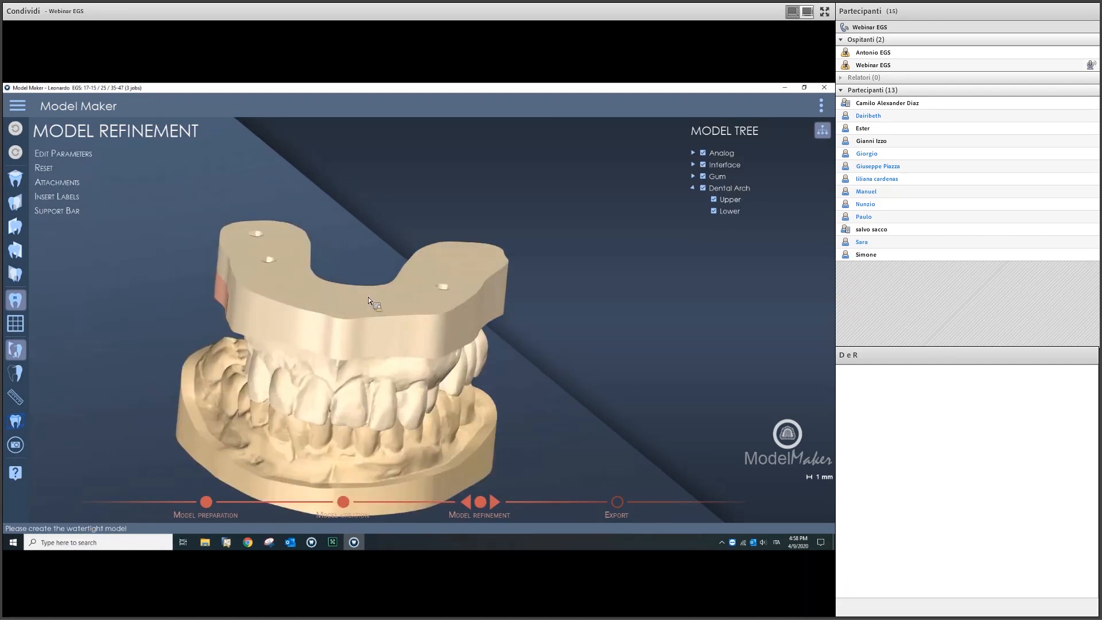
middle_drag(367, 297, 417, 299)
scroll(336, 306, up, 5)
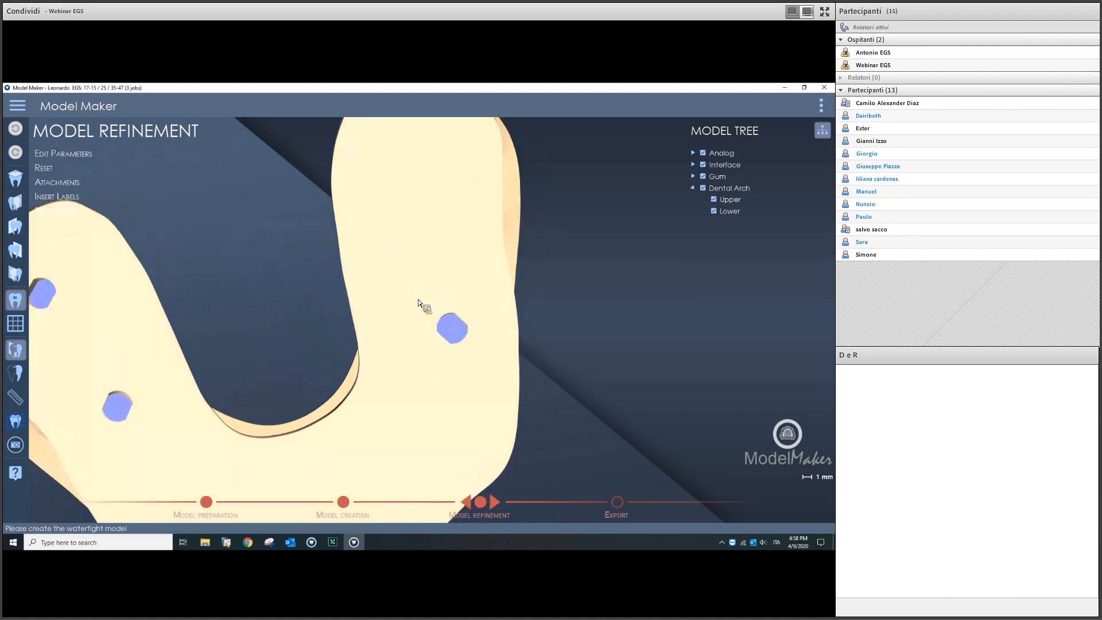
scroll(308, 261, down, 5)
middle_drag(386, 379, 698, 223)
Step: Hide the lower arch and zoom in on the left analog to check the 0.100 gingiva margin
click(714, 211)
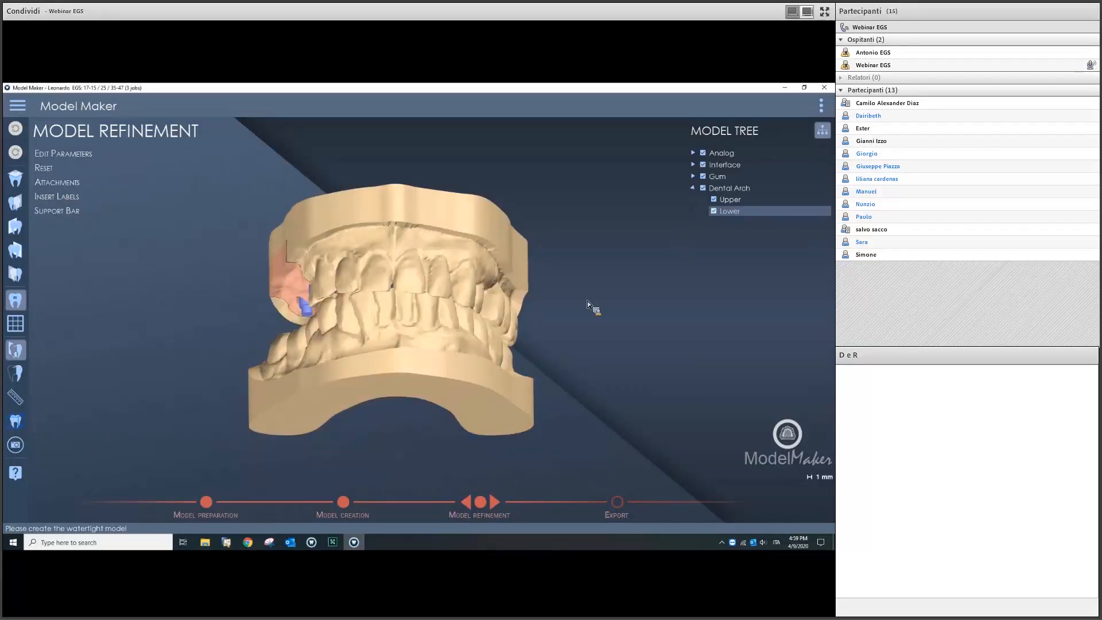
middle_drag(519, 350, 406, 366)
scroll(421, 364, down, 5)
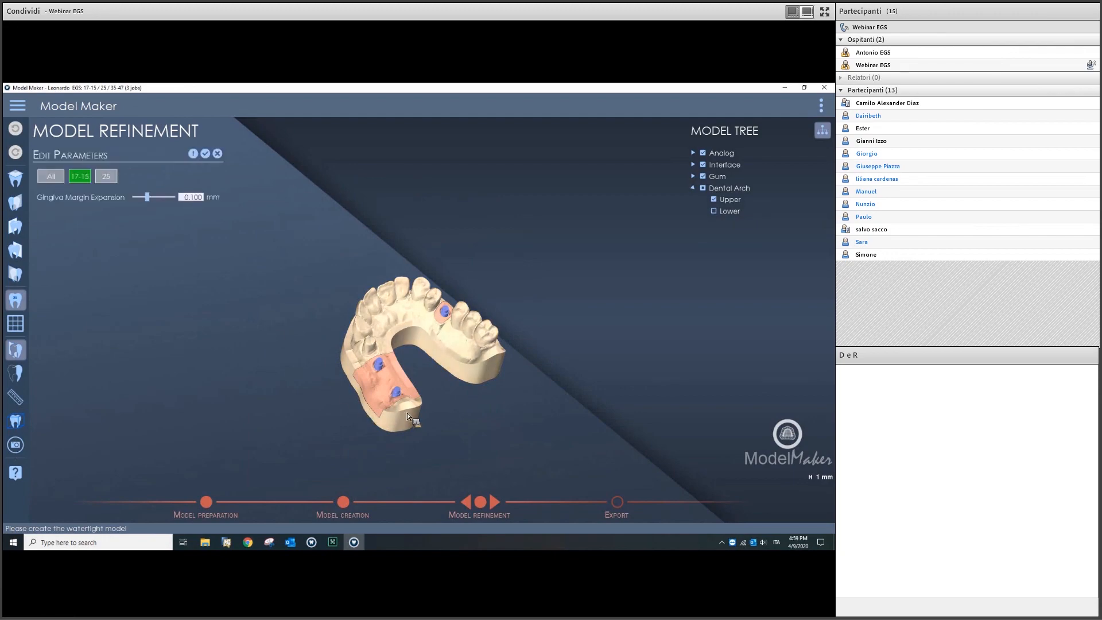
scroll(407, 413, up, 6)
middle_drag(447, 331, 478, 301)
scroll(398, 322, up, 6)
scroll(341, 393, up, 4)
middle_drag(341, 394, 450, 336)
scroll(467, 345, up, 4)
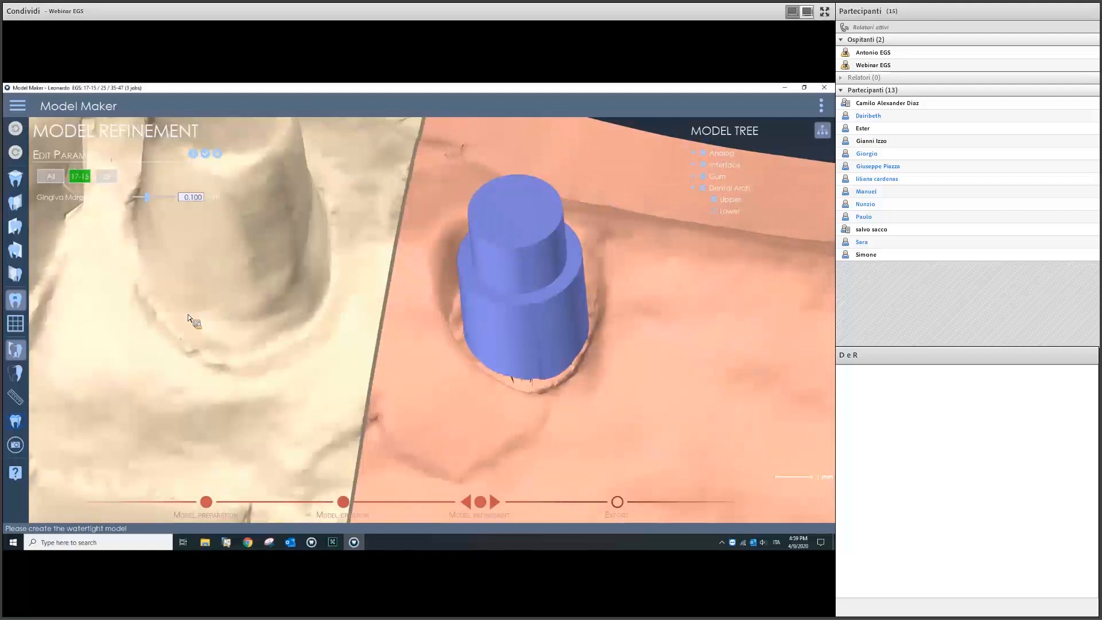
scroll(195, 315, down, 2)
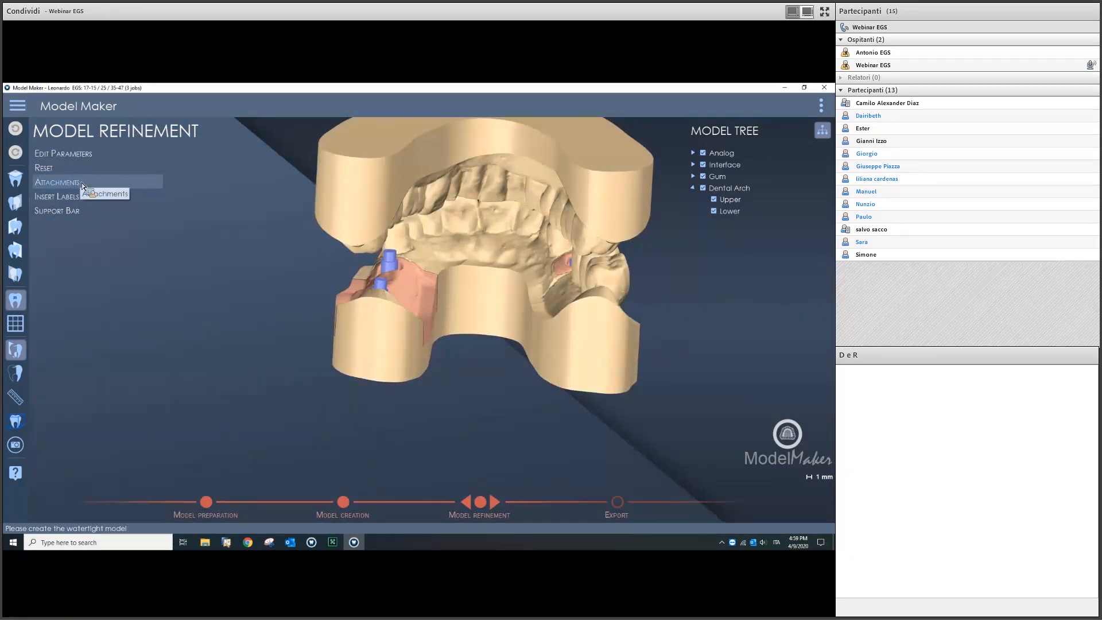
Step: Place attachment posts on the left and right sides of the model base
click(430, 309)
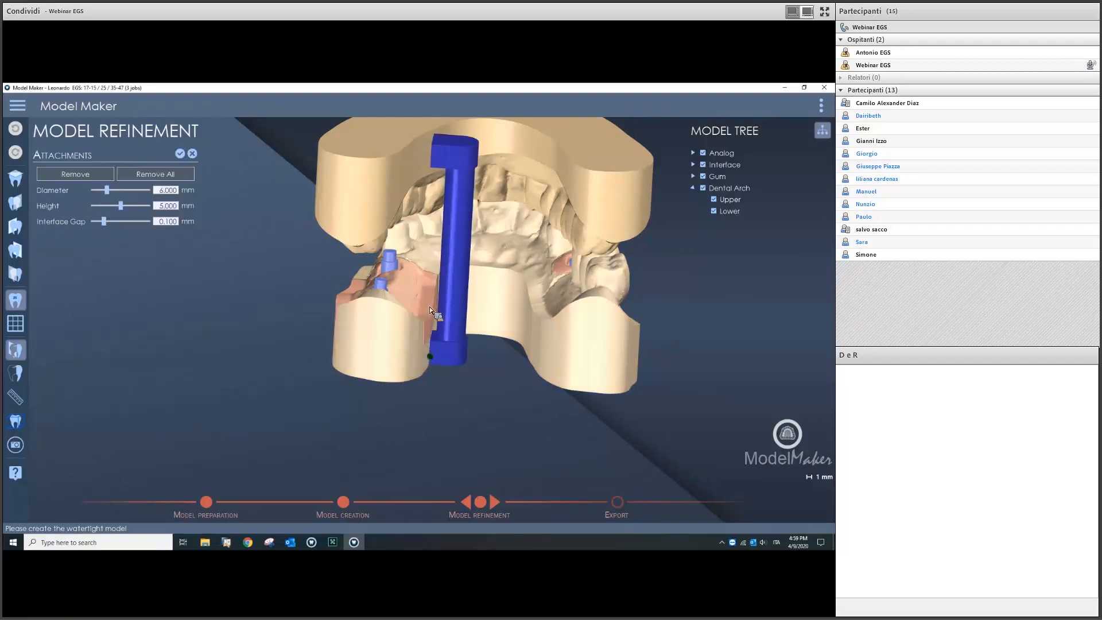
drag(426, 307, 346, 314)
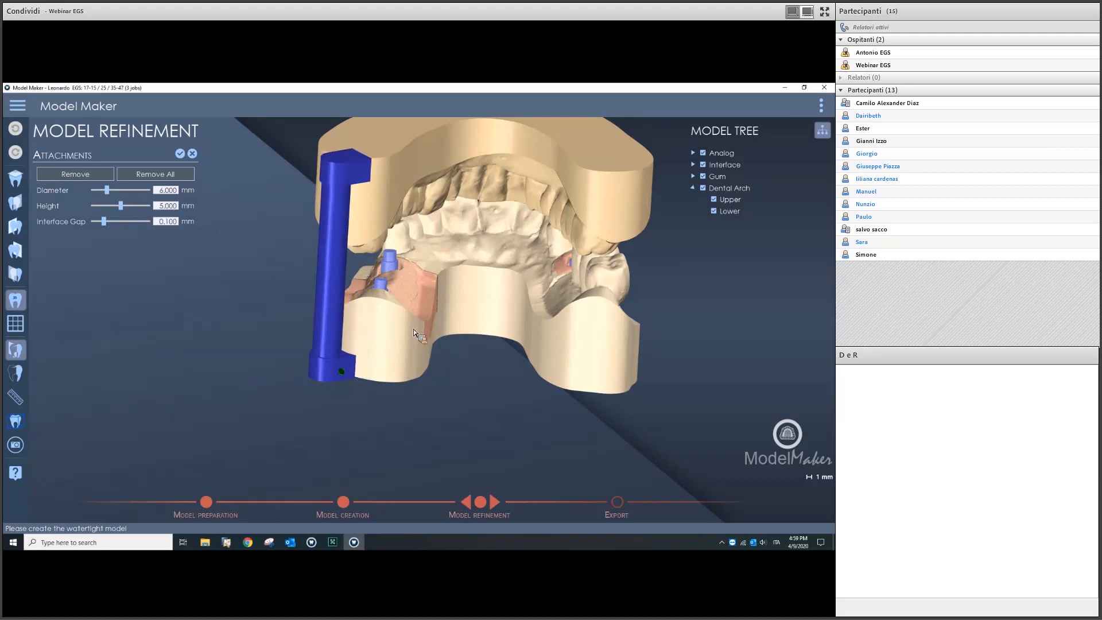
scroll(436, 343, down, 3)
middle_drag(436, 343, 433, 336)
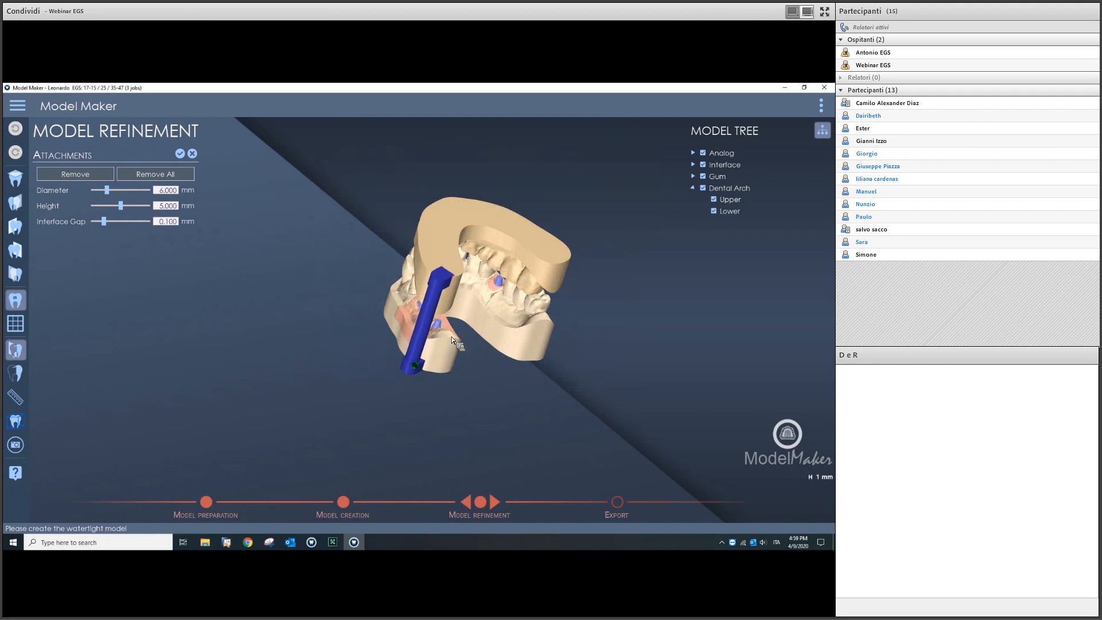
click(519, 318)
middle_drag(499, 308, 531, 319)
drag(531, 319, 523, 332)
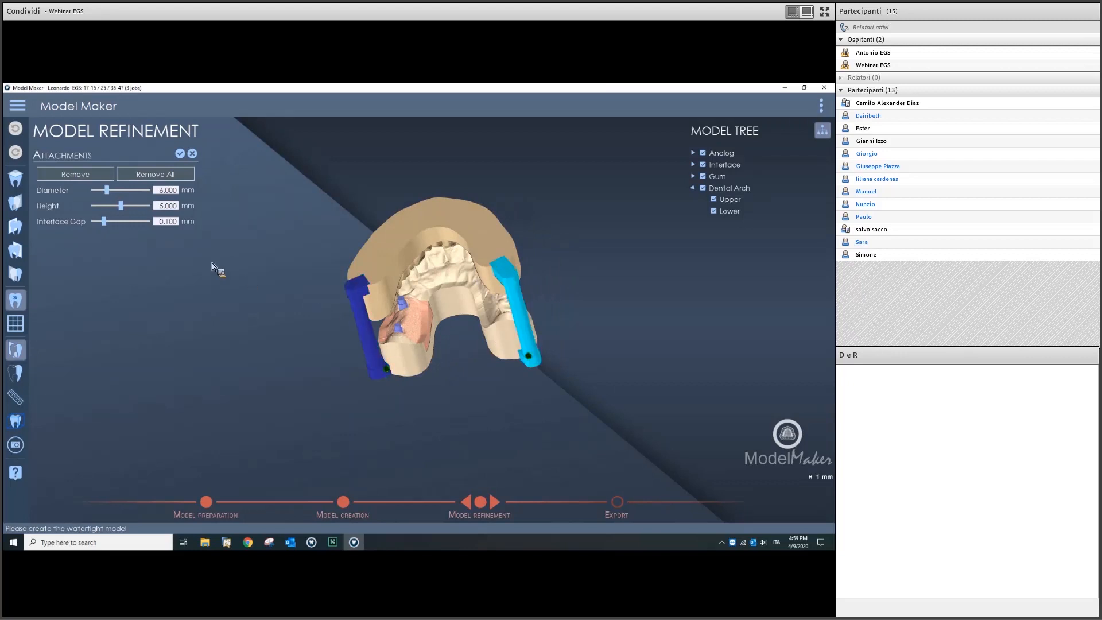
Step: Delete the extra mid-arch attachment and merge the two posts onto the model
click(466, 295)
click(81, 174)
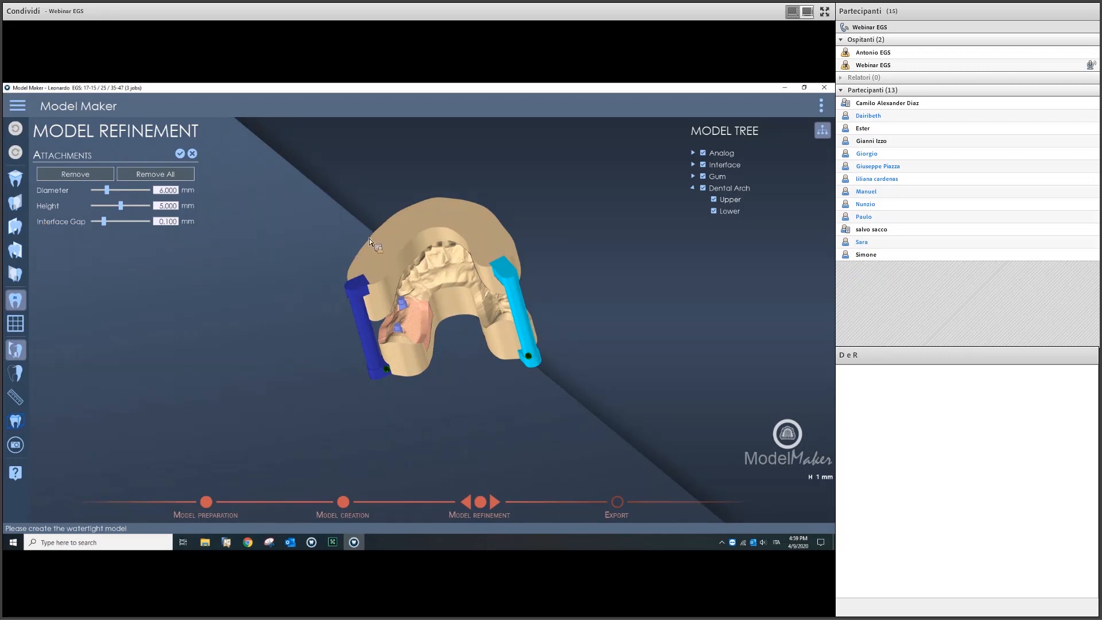
click(181, 155)
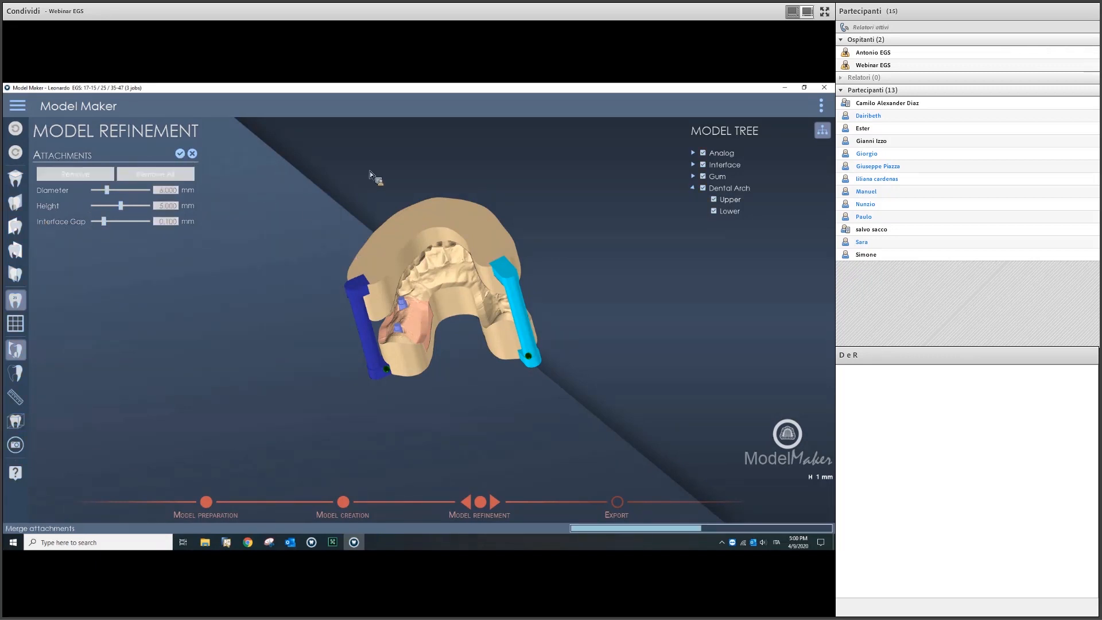
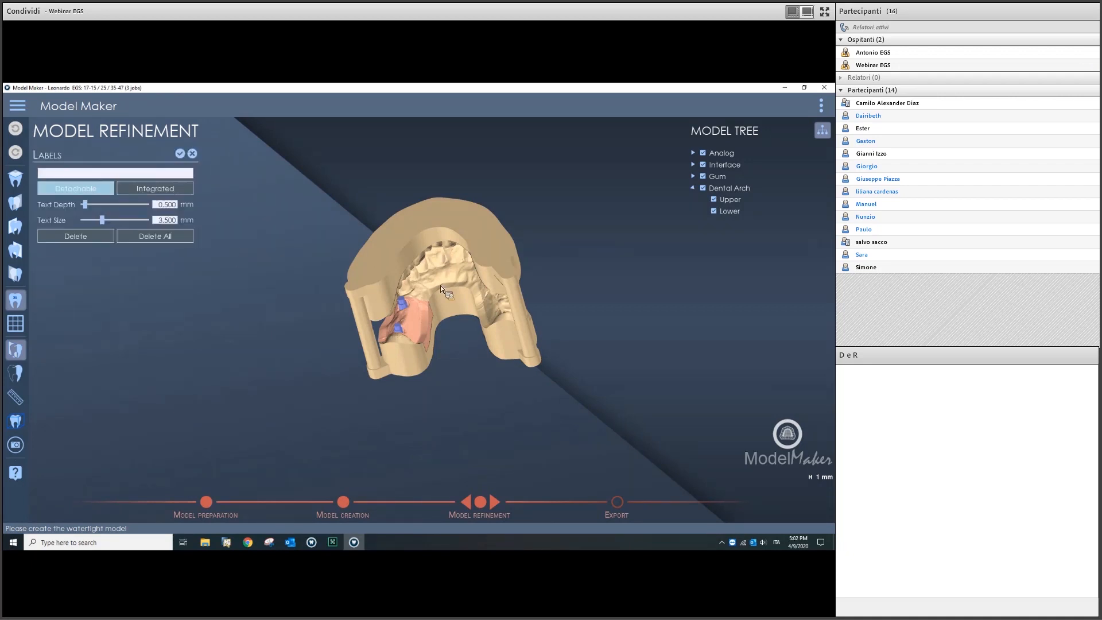
Step: Place an 'egs' label on the base front, Integrated, 0.900 mm deep and 3.000 mm high
middle_drag(444, 339, 165, 204)
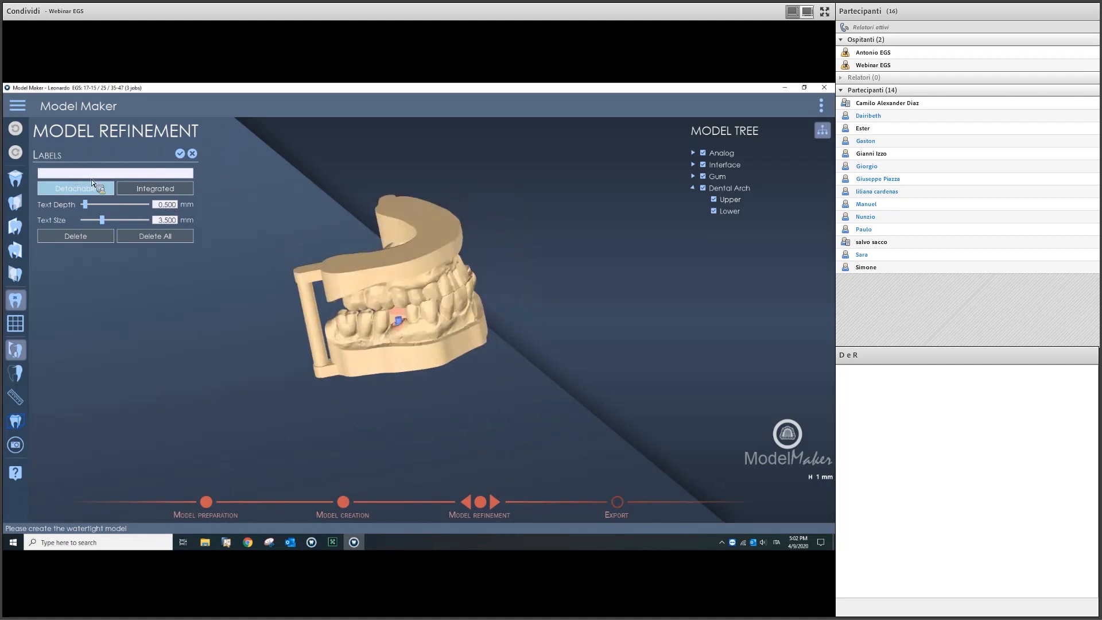
text(egs)
middle_drag(409, 374, 344, 353)
scroll(343, 353, up, 4)
click(283, 360)
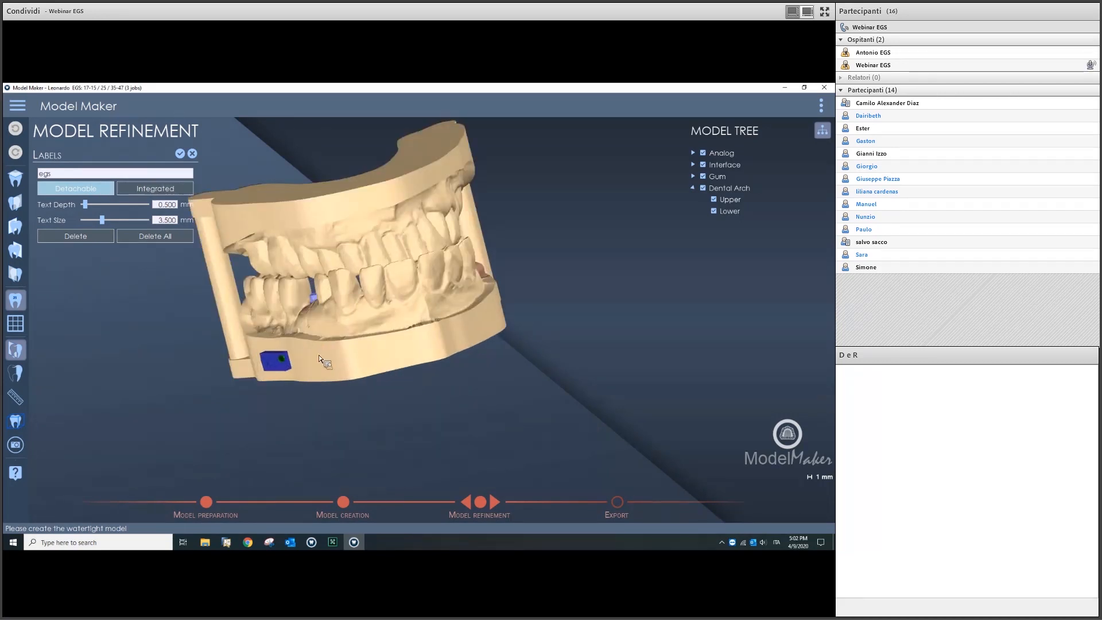
middle_drag(386, 330, 420, 324)
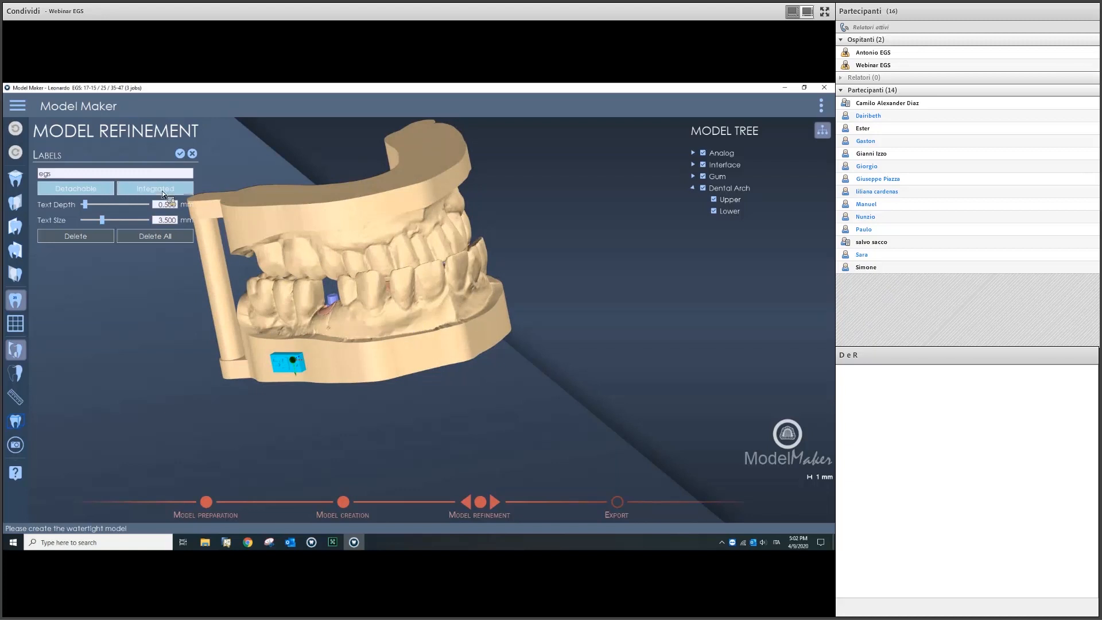
click(162, 190)
click(123, 207)
drag(102, 221, 87, 221)
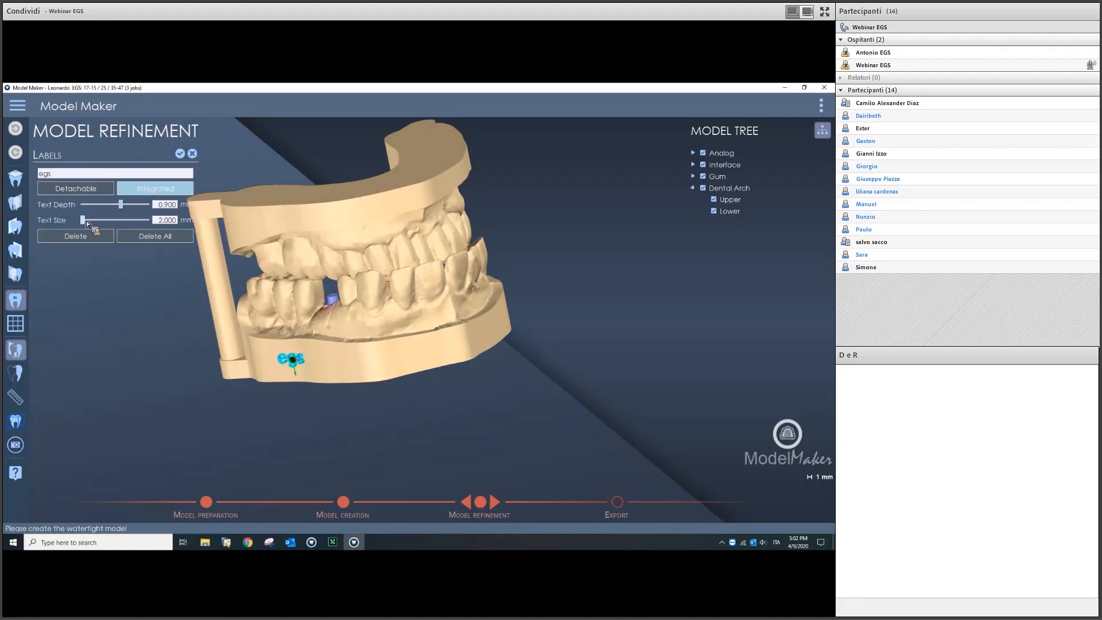
click(183, 155)
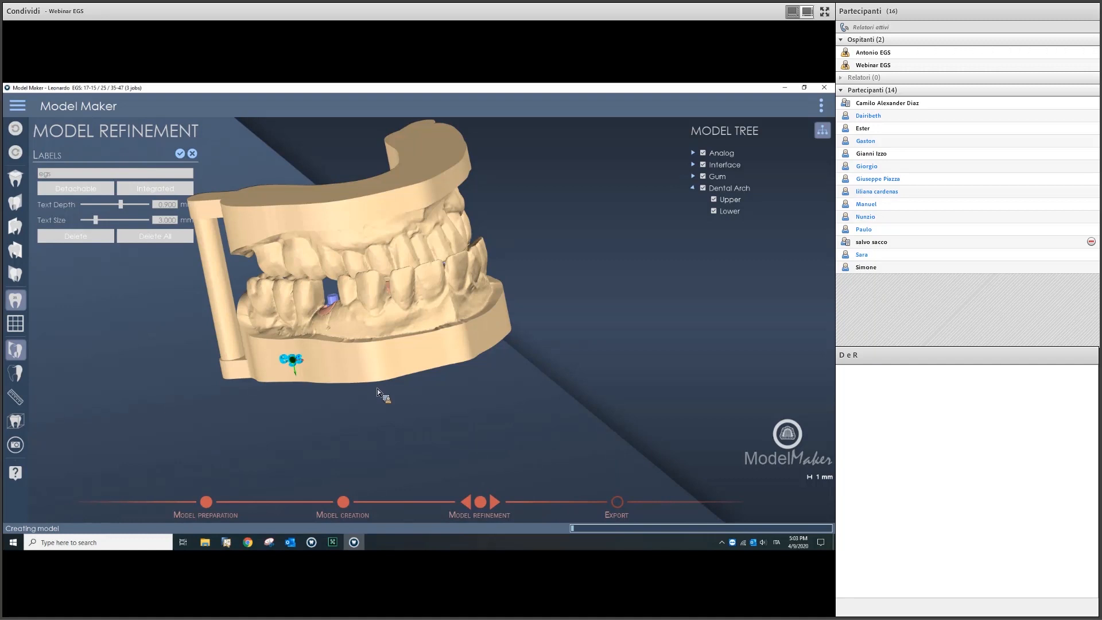
middle_drag(336, 374, 383, 368)
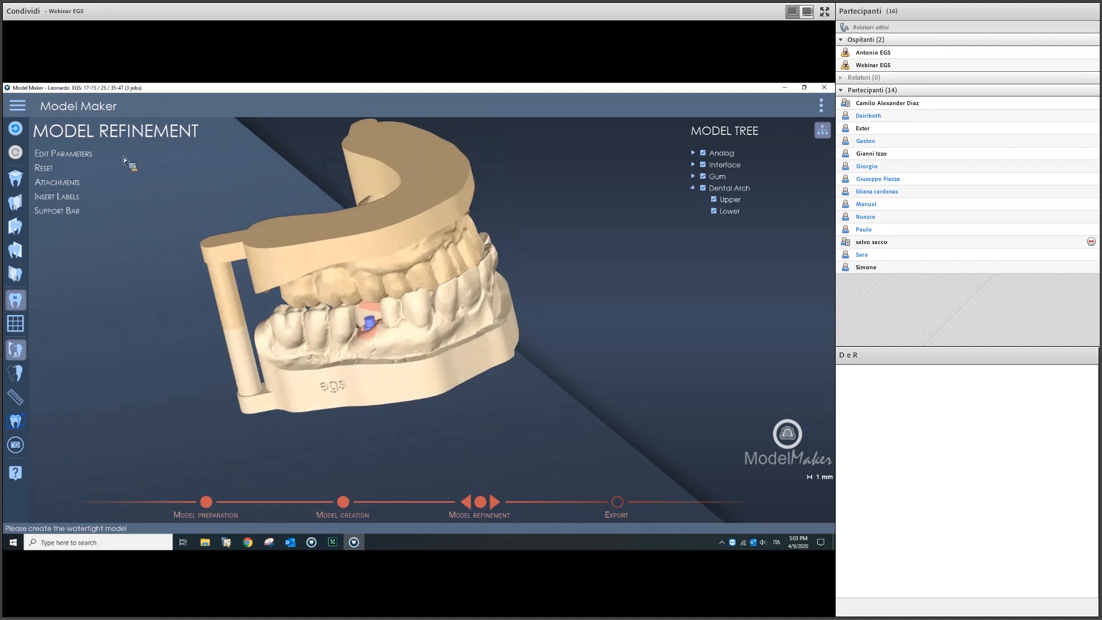
Step: Brace the upper arch's inner walls with a 3.000 mm support bar of 2.100 mm extrusion
click(98, 210)
middle_drag(351, 357, 495, 332)
scroll(424, 288, up, 4)
middle_drag(439, 310, 473, 352)
click(463, 337)
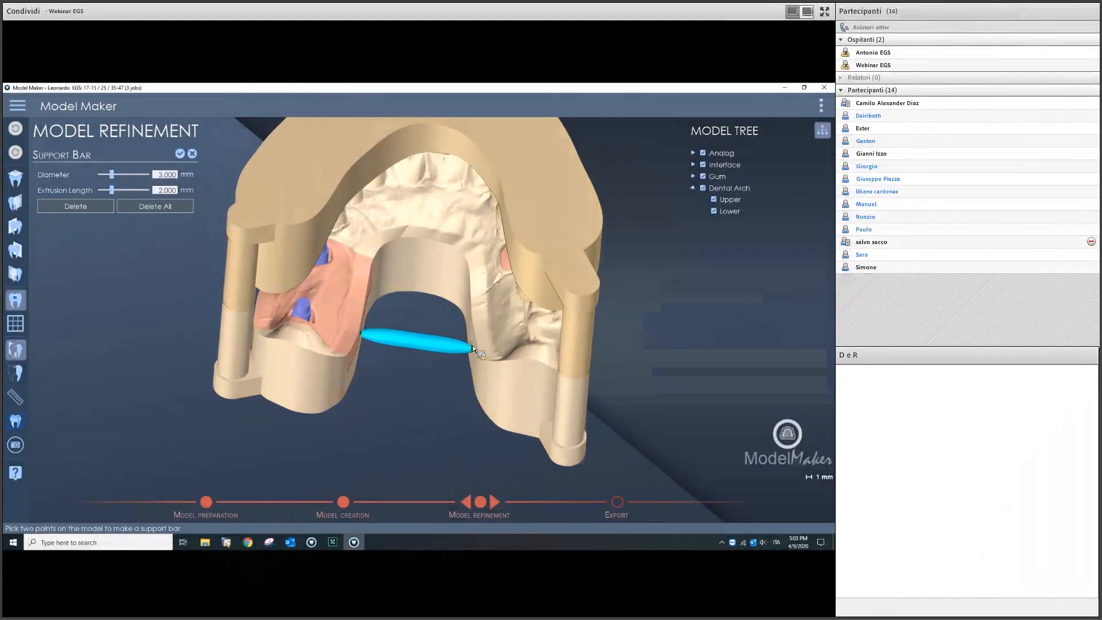
middle_drag(443, 314, 373, 309)
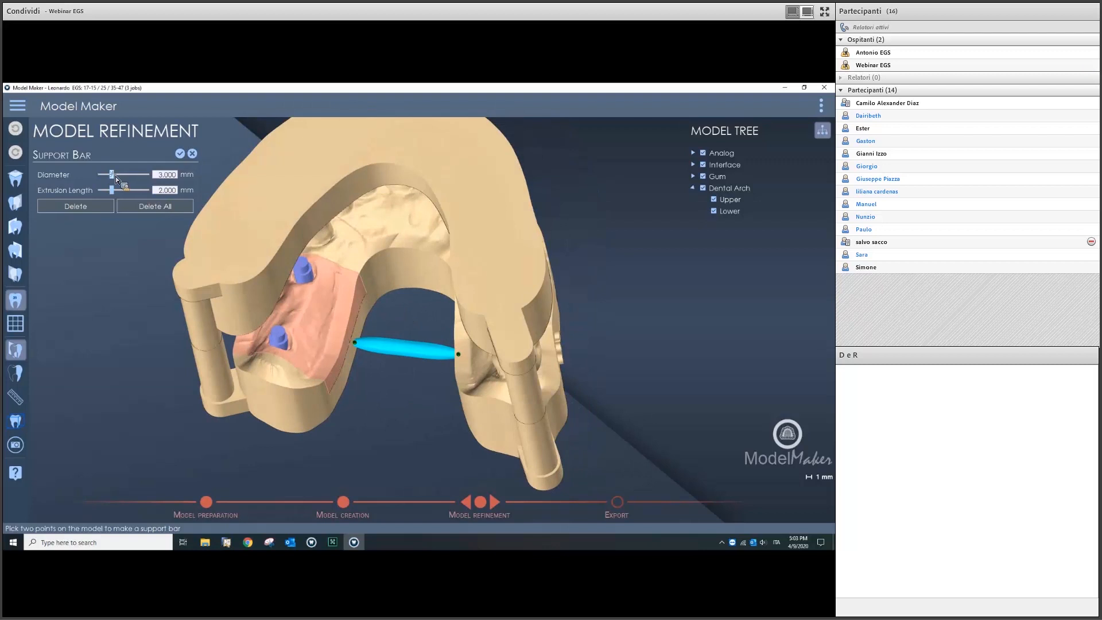
drag(120, 177, 108, 177)
drag(110, 190, 114, 190)
click(180, 153)
middle_drag(447, 330, 414, 302)
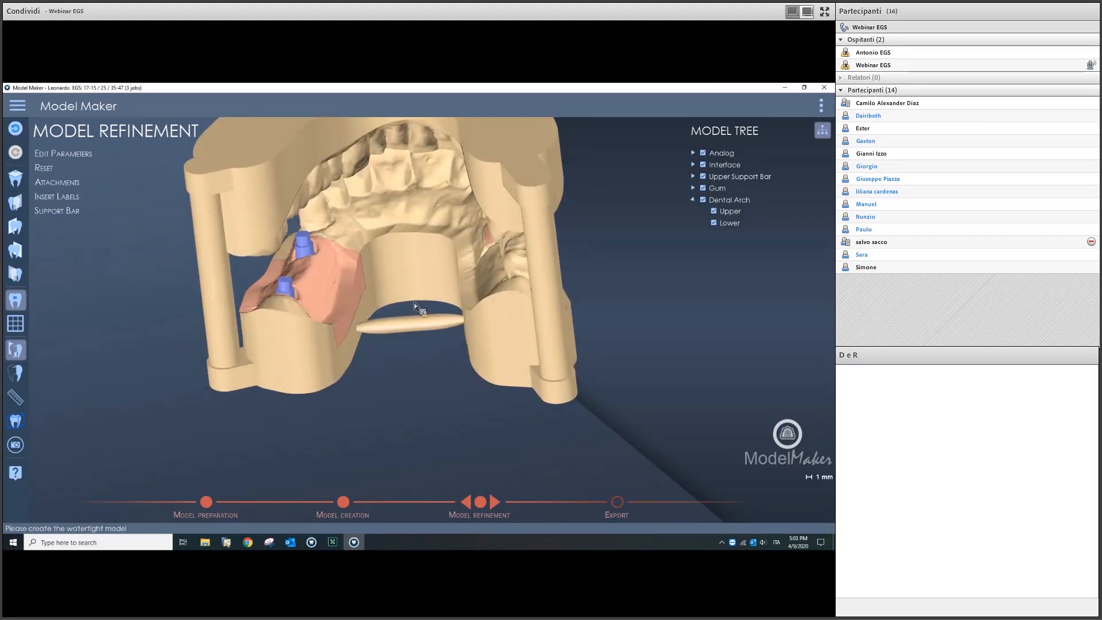
scroll(415, 302, down, 3)
middle_drag(513, 367, 498, 503)
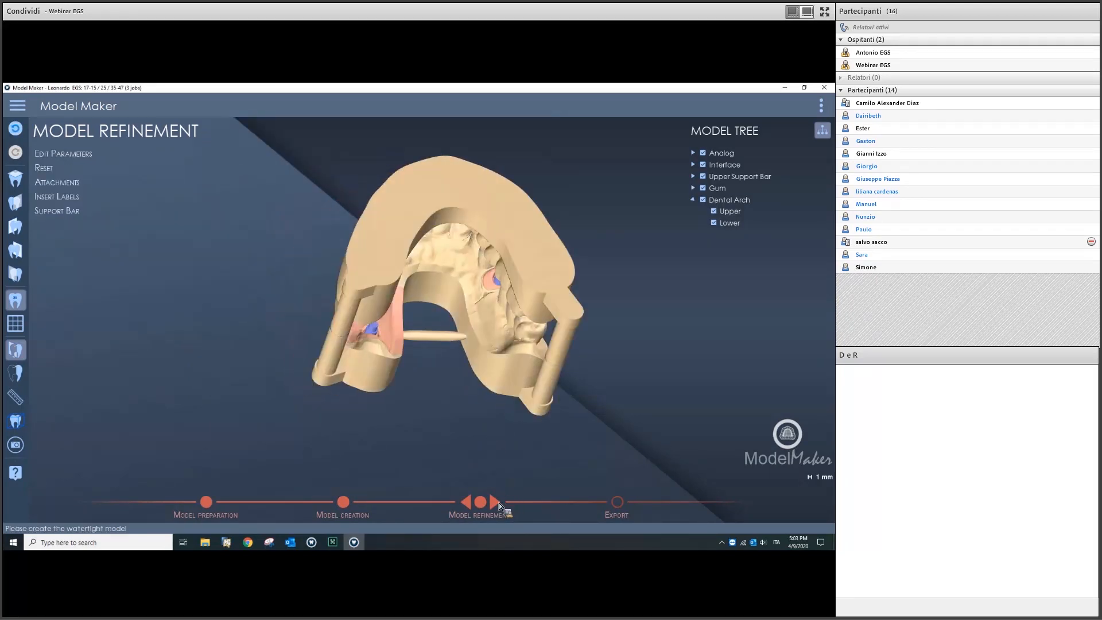
Step: Advance the case to Export and bring up the Create Hollow settings
click(497, 499)
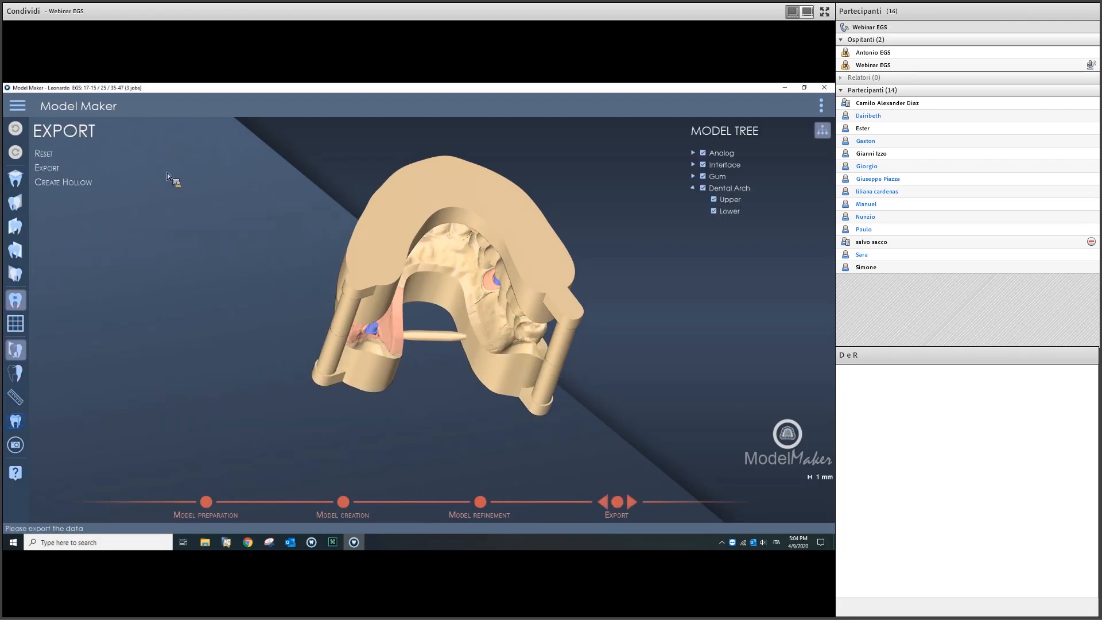
scroll(429, 275, down, 3)
drag(440, 305, 449, 217)
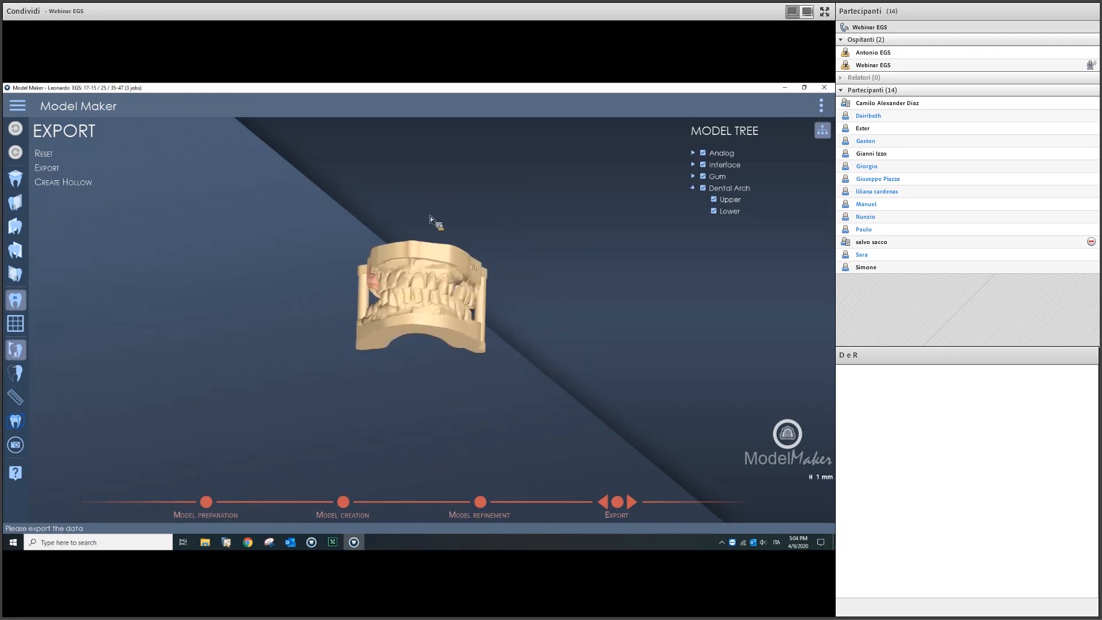
click(117, 185)
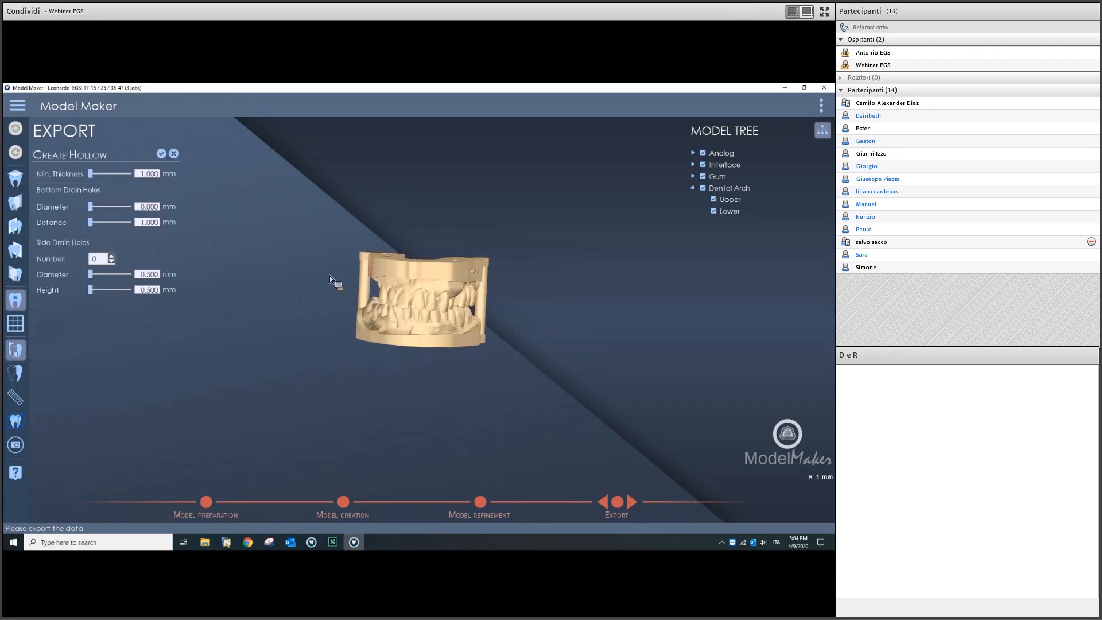
Step: Set the hollowing minimum wall thickness to 1.500 mm
scroll(383, 255, up, 4)
drag(382, 255, 447, 320)
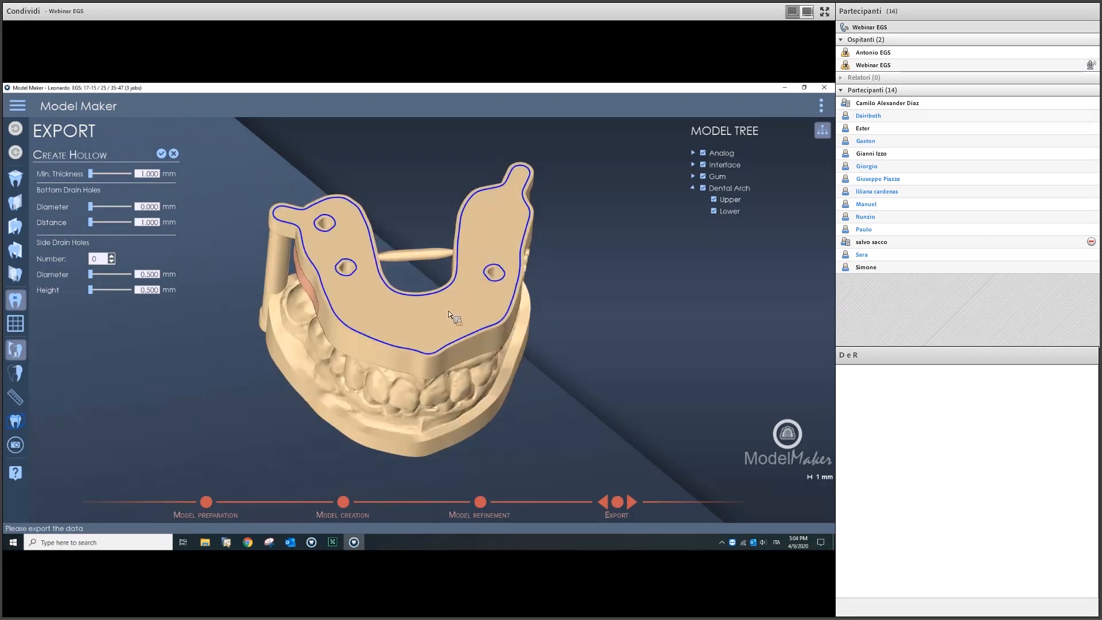
scroll(404, 278, up, 3)
scroll(423, 274, down, 5)
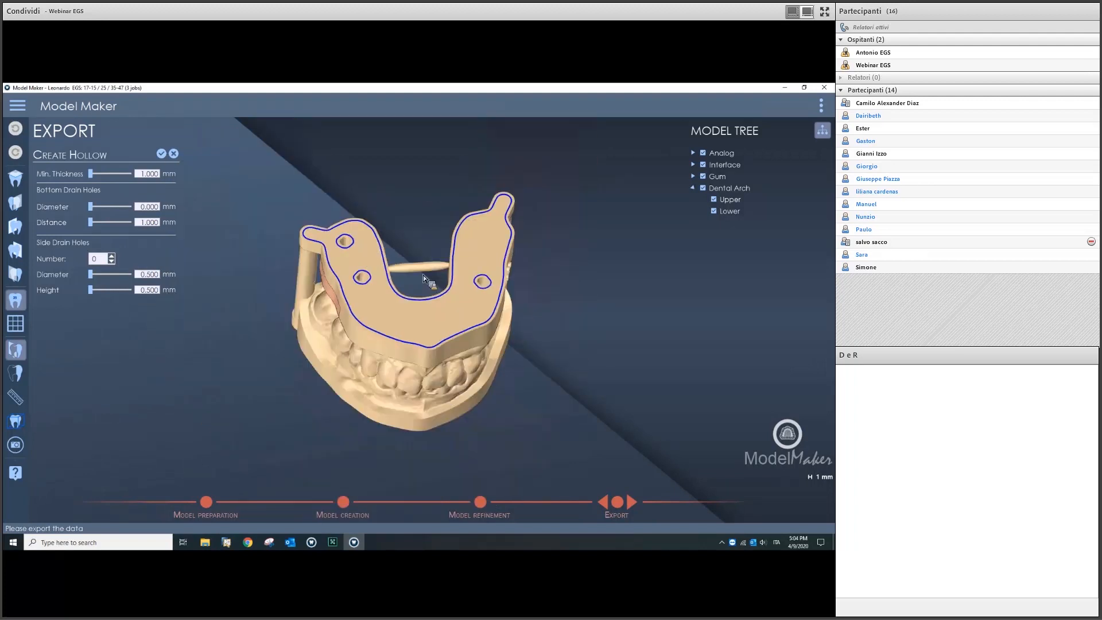
middle_drag(419, 236, 414, 247)
scroll(414, 245, up, 4)
scroll(415, 242, down, 4)
middle_drag(382, 243, 376, 252)
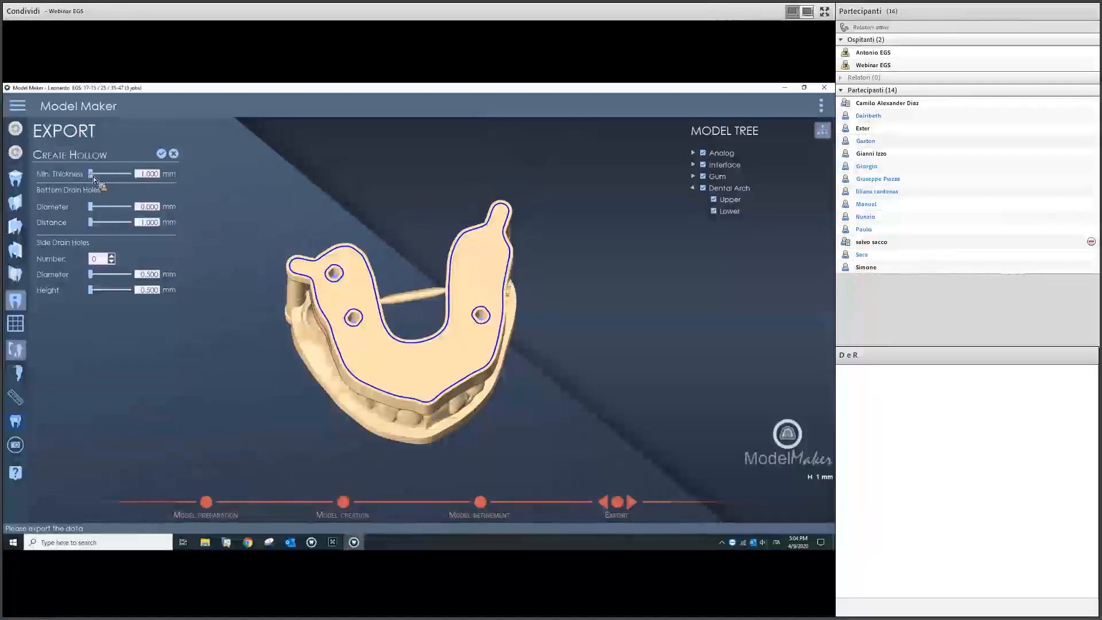
click(98, 177)
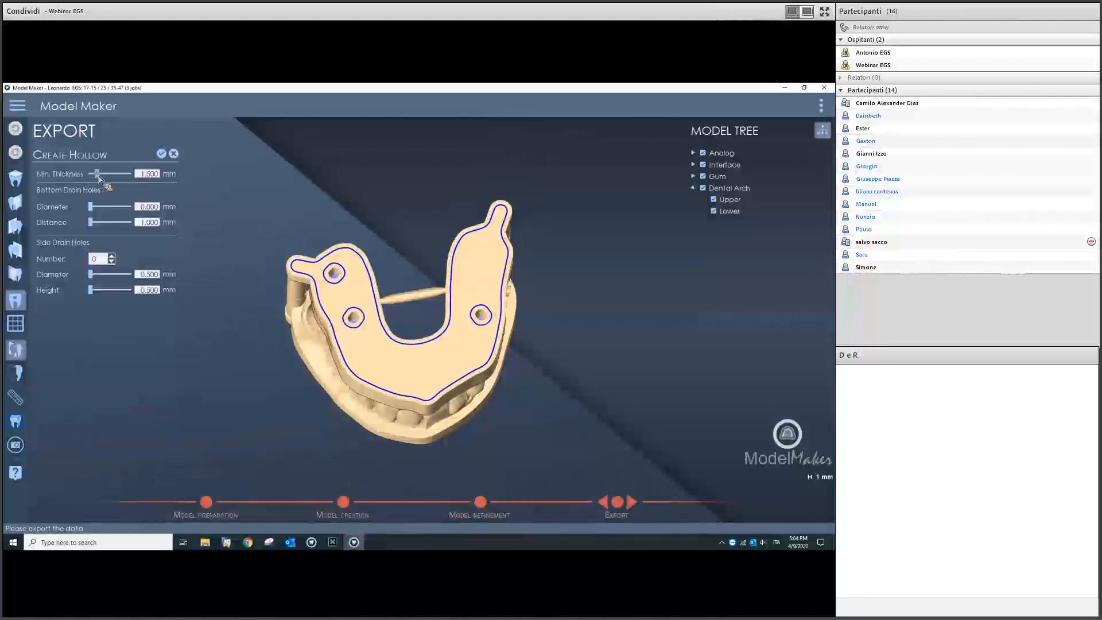
Step: Run the hollowing on the model, then switch to the Order Manager
scroll(336, 225, up, 3)
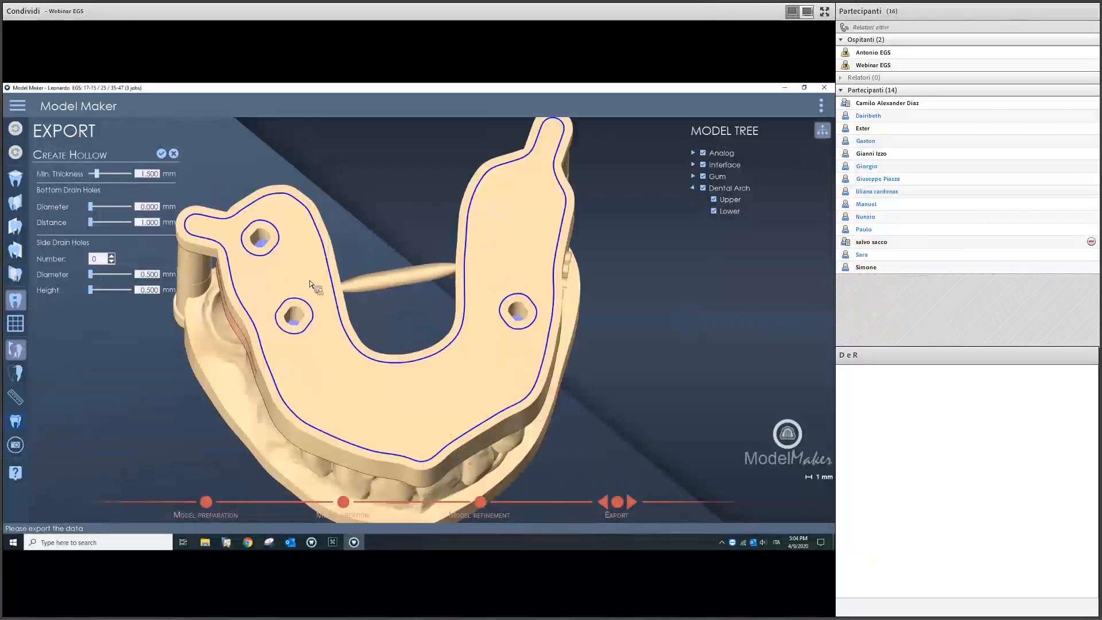
middle_drag(419, 164, 451, 171)
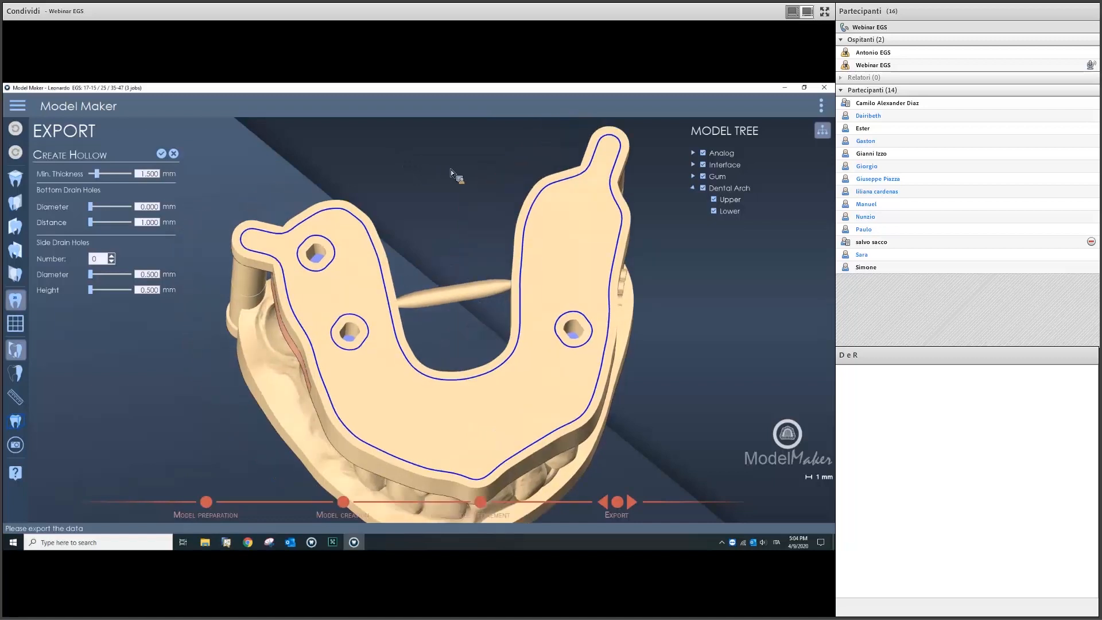
right_drag(427, 172, 362, 240)
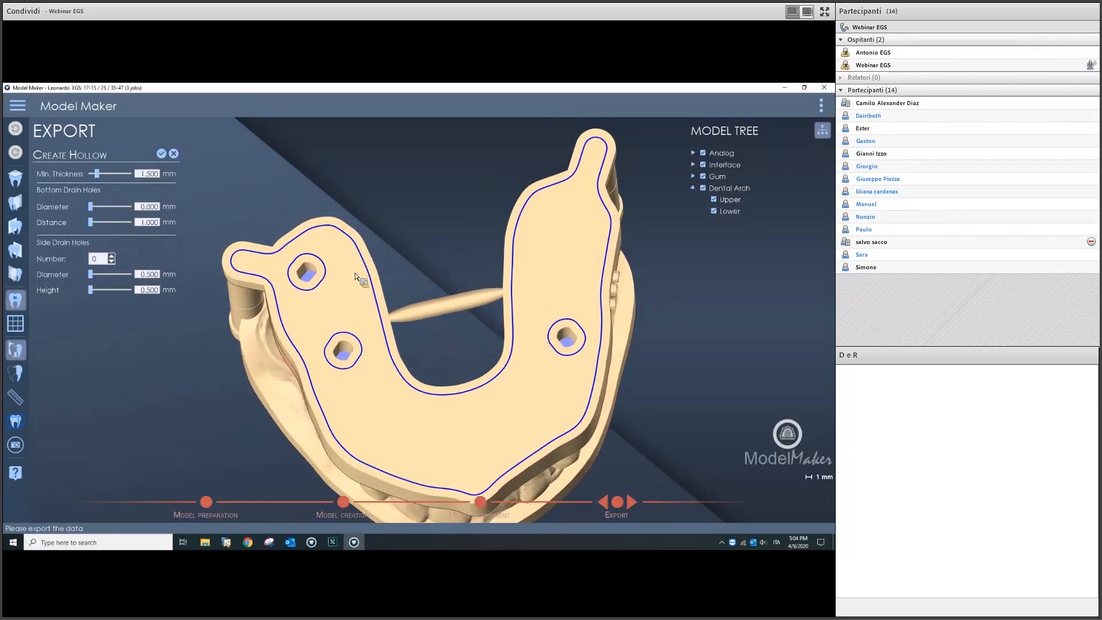
scroll(411, 264, up, 3)
scroll(411, 260, down, 3)
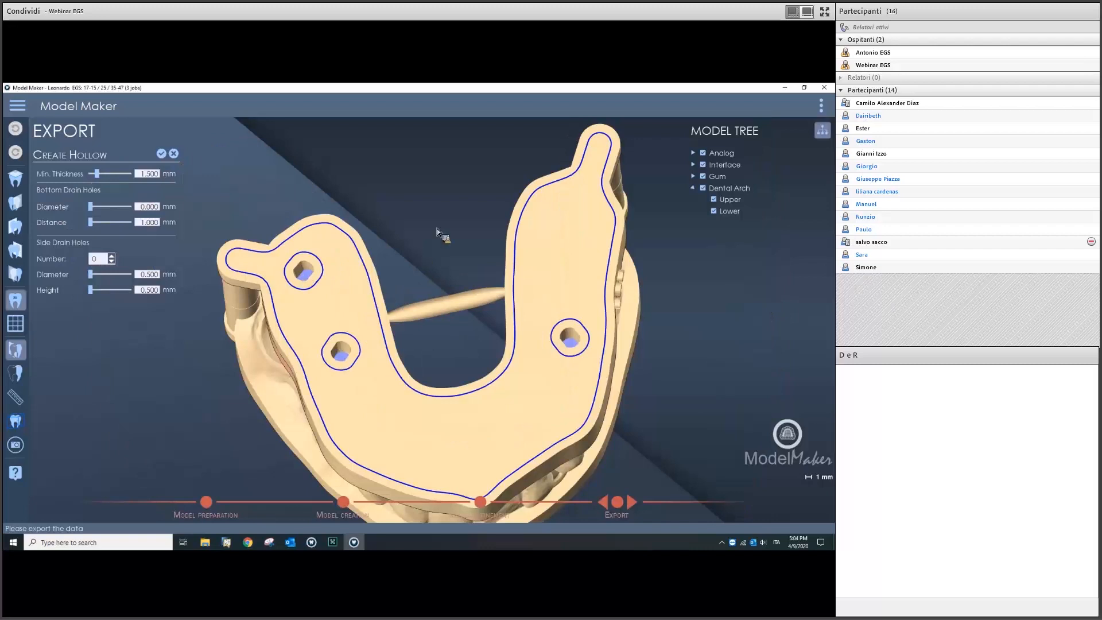
scroll(442, 257, down, 4)
scroll(364, 258, up, 6)
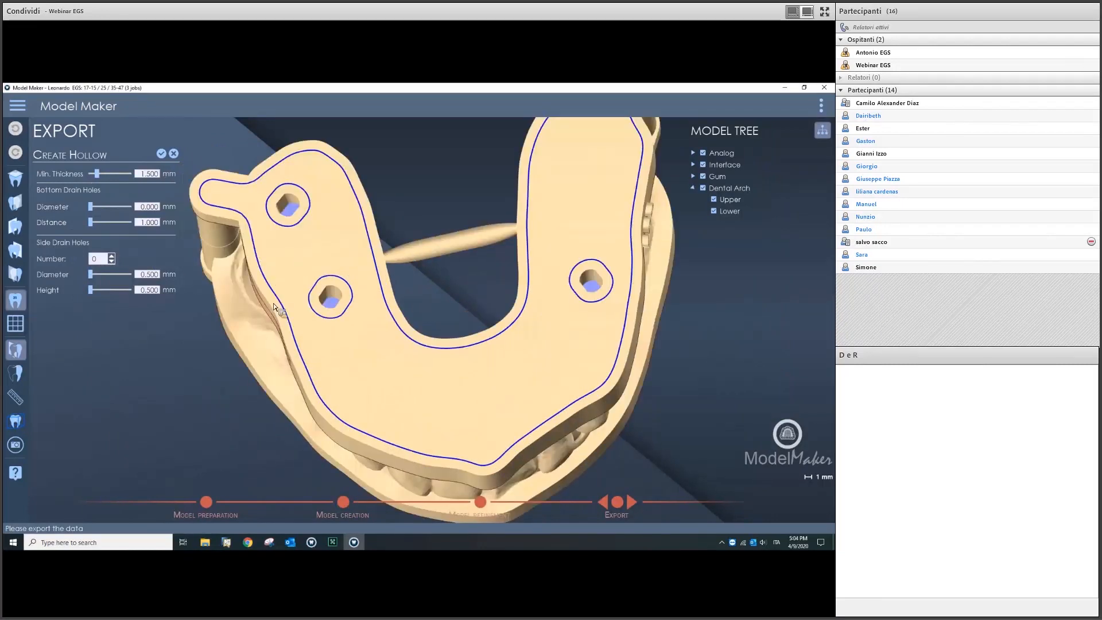
click(161, 154)
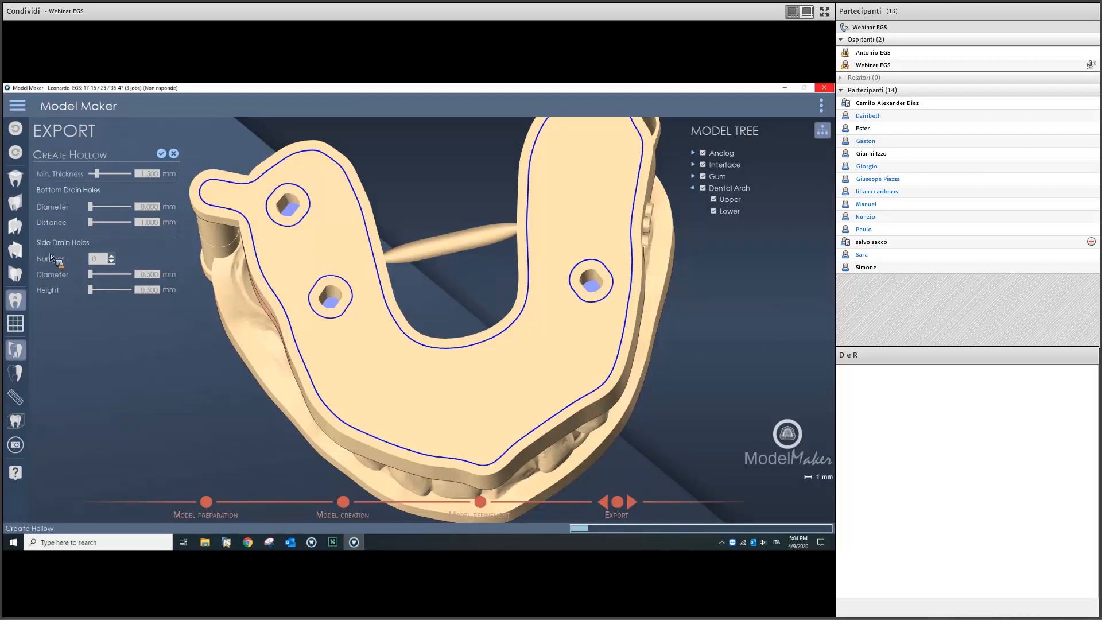
click(317, 543)
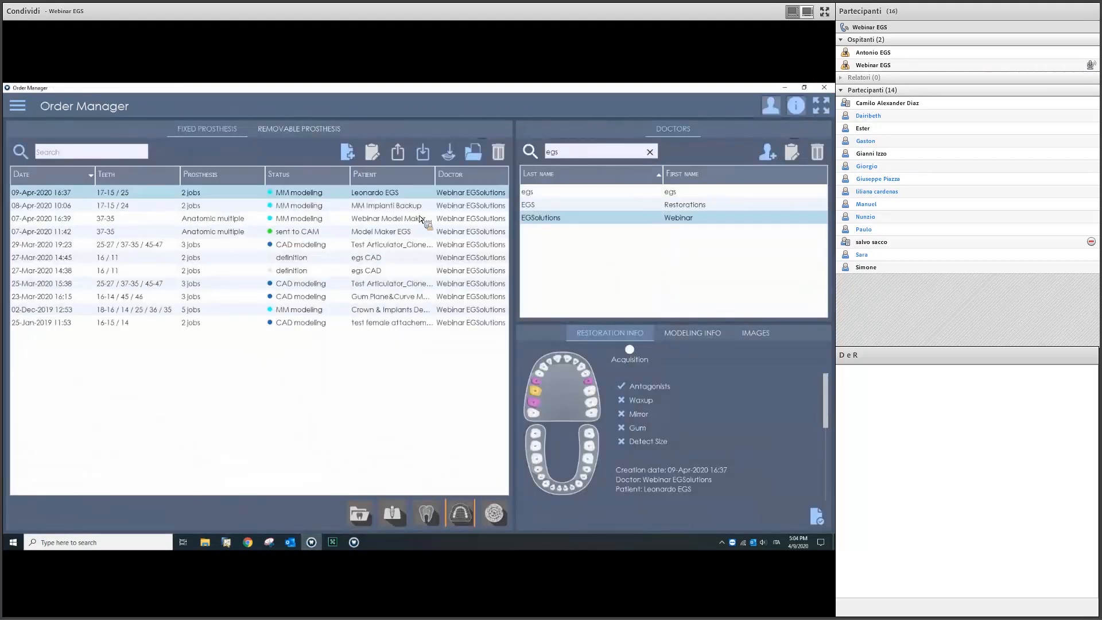
Step: Select the 08-Apr-2020 10:06 order and open it in Model Maker
click(416, 209)
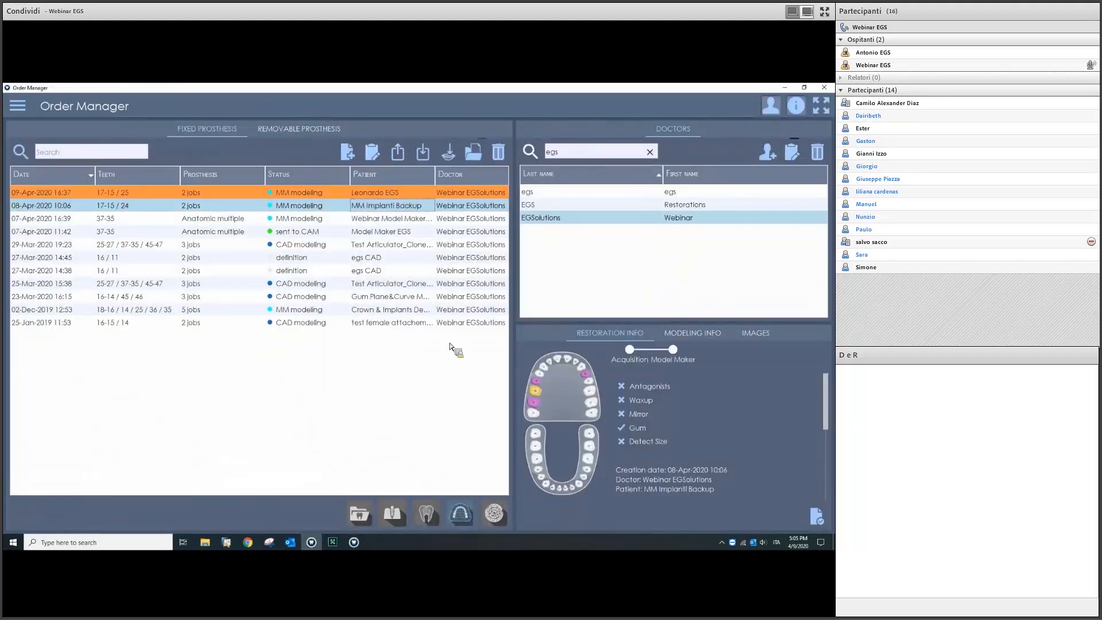
click(463, 513)
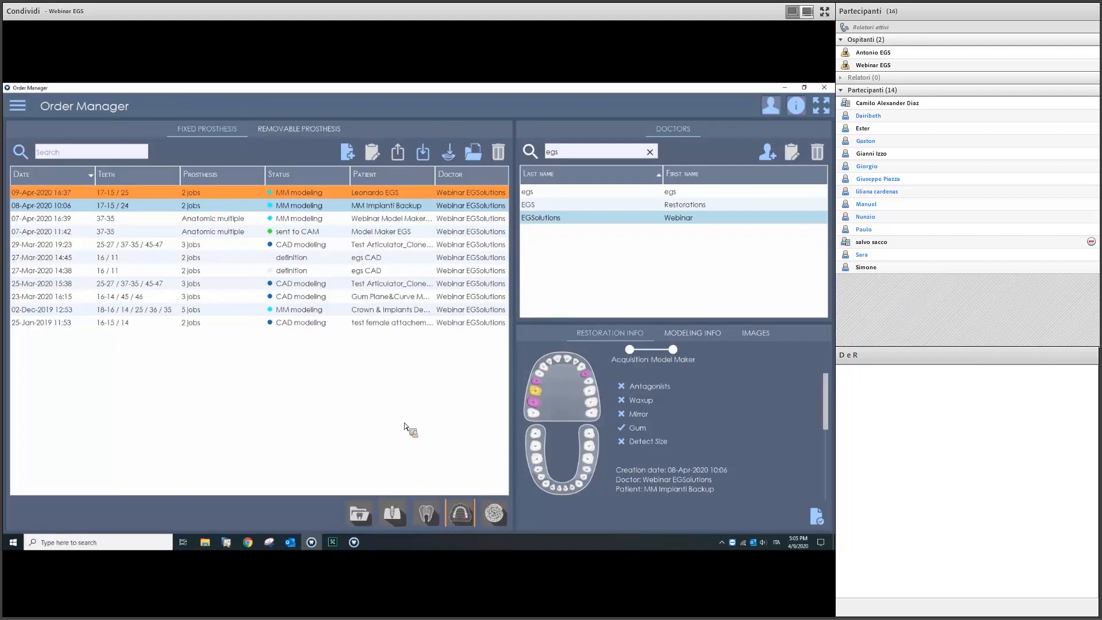
mouse_move(364, 551)
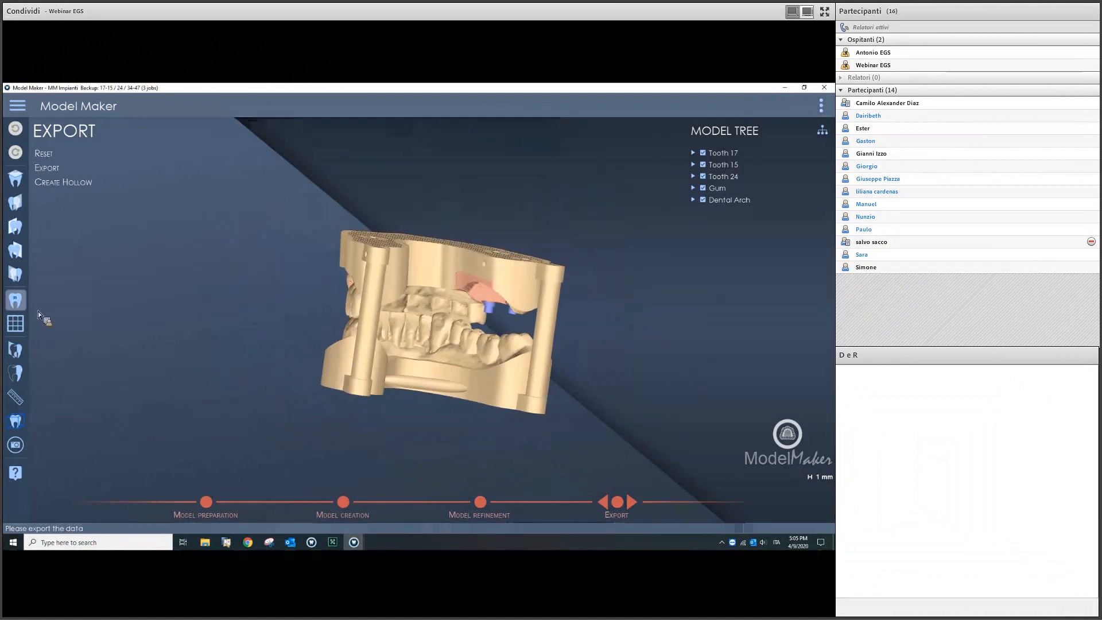
Step: Inspect a flipped cross-section of the hollowed model's walls, then close the section view
click(24, 351)
middle_drag(436, 343, 498, 345)
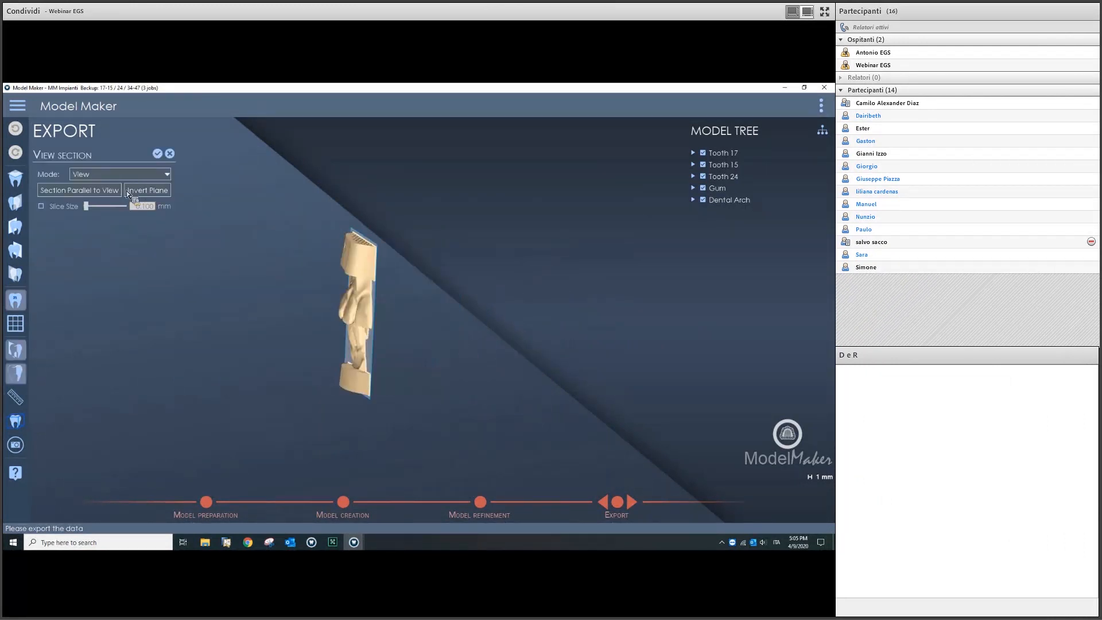
click(129, 191)
middle_drag(481, 287, 458, 288)
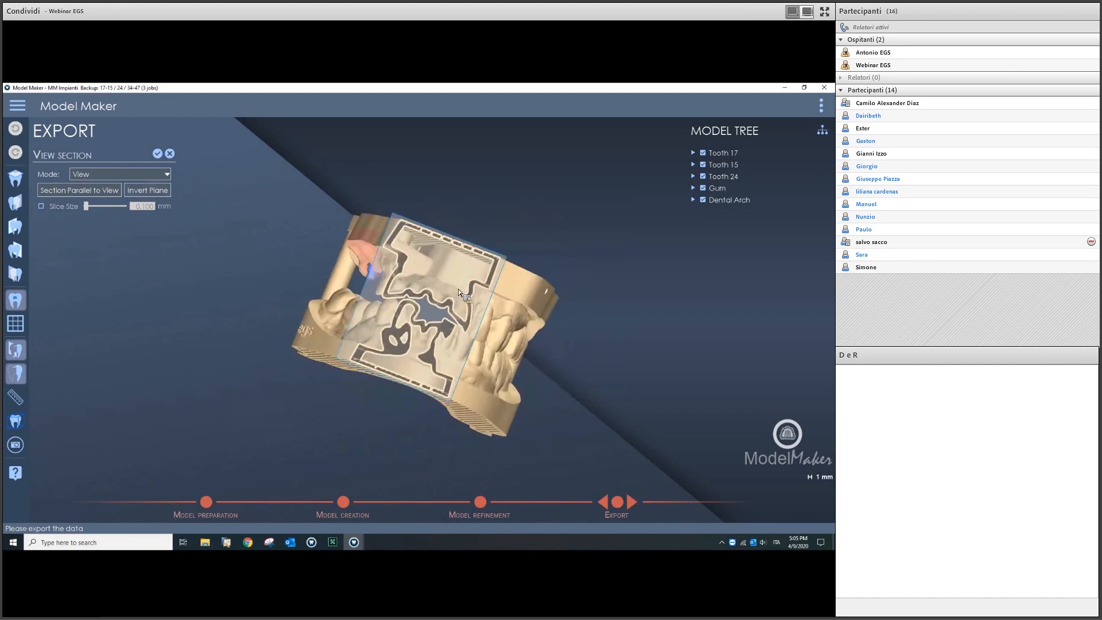
scroll(454, 232, up, 5)
middle_drag(452, 232, 507, 199)
scroll(512, 192, up, 4)
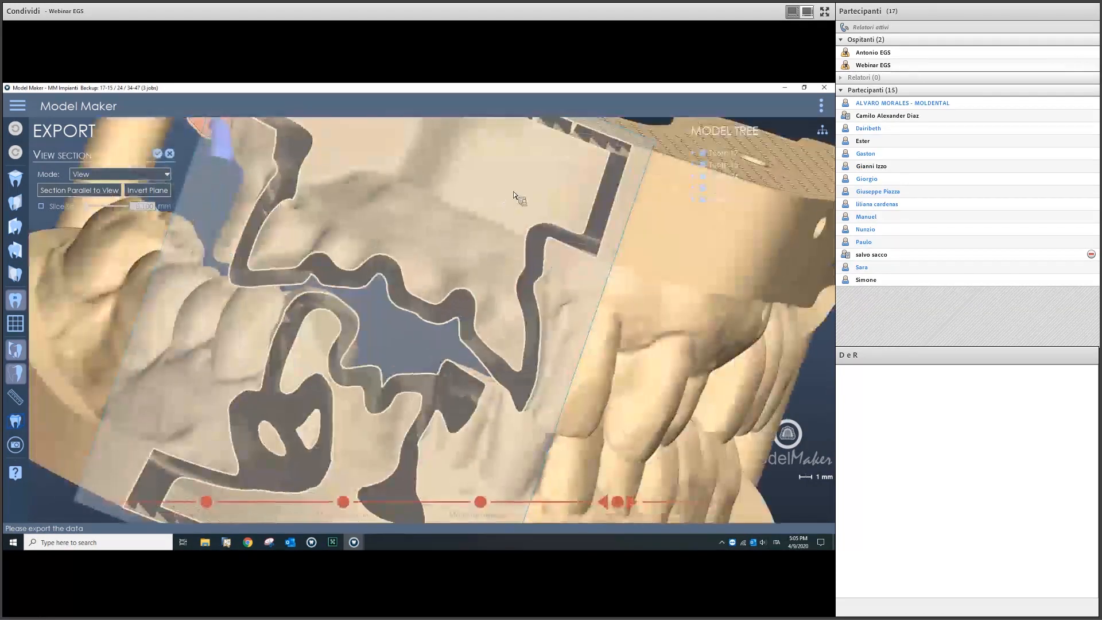
scroll(498, 166, down, 3)
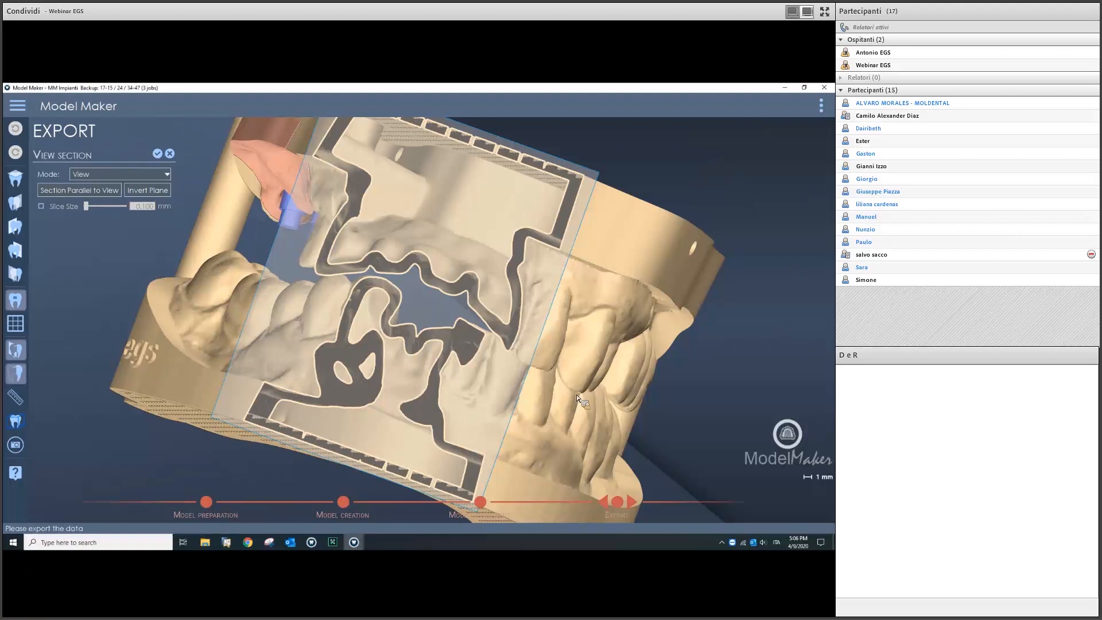
click(480, 502)
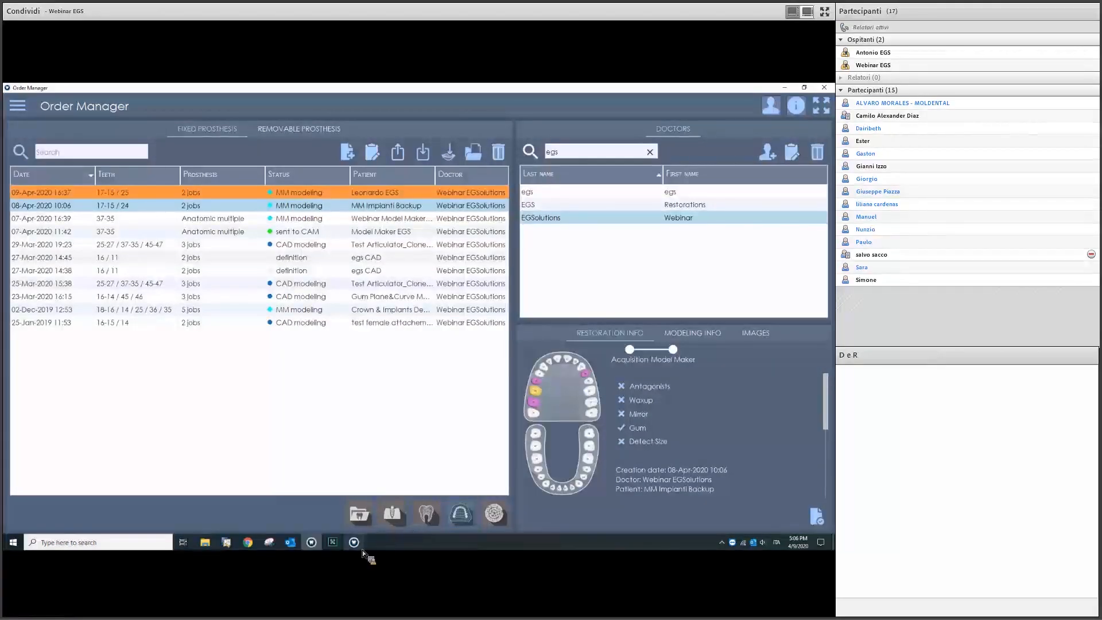
Step: Check the model from several angles and export it so the order is ready for CAM
click(356, 545)
middle_drag(460, 343, 431, 306)
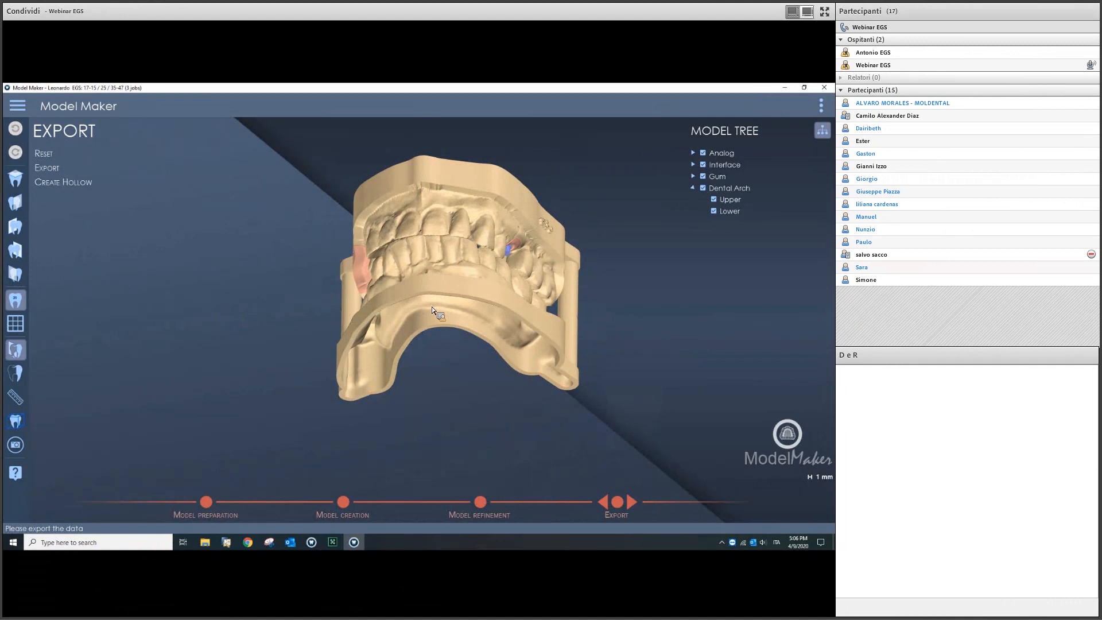
middle_drag(432, 310, 212, 264)
middle_drag(462, 390, 529, 392)
middle_drag(524, 345, 677, 530)
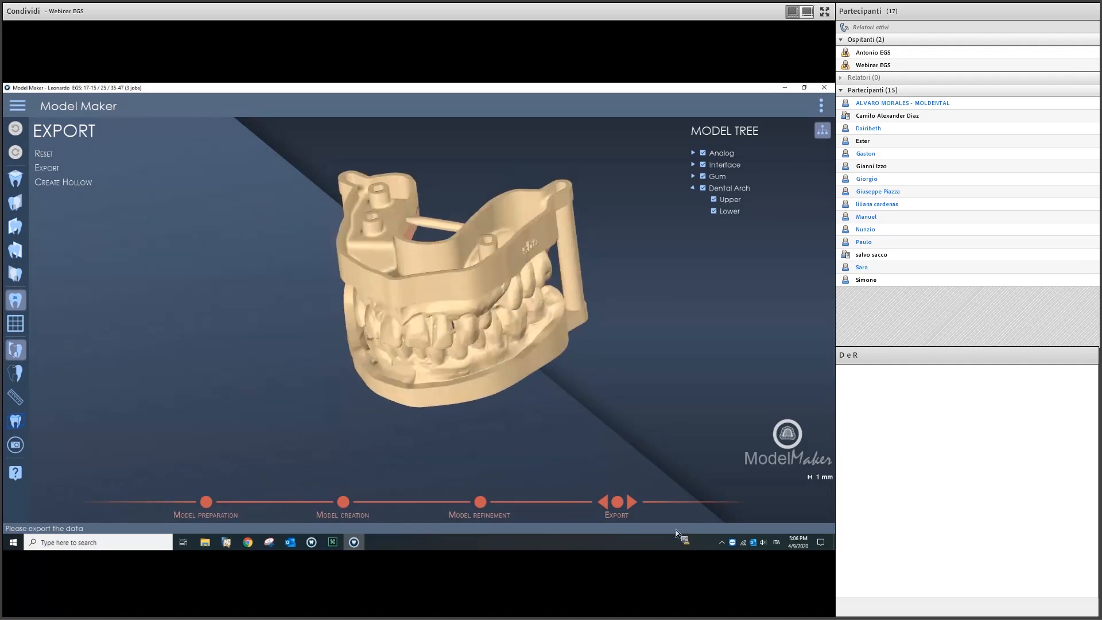
click(632, 503)
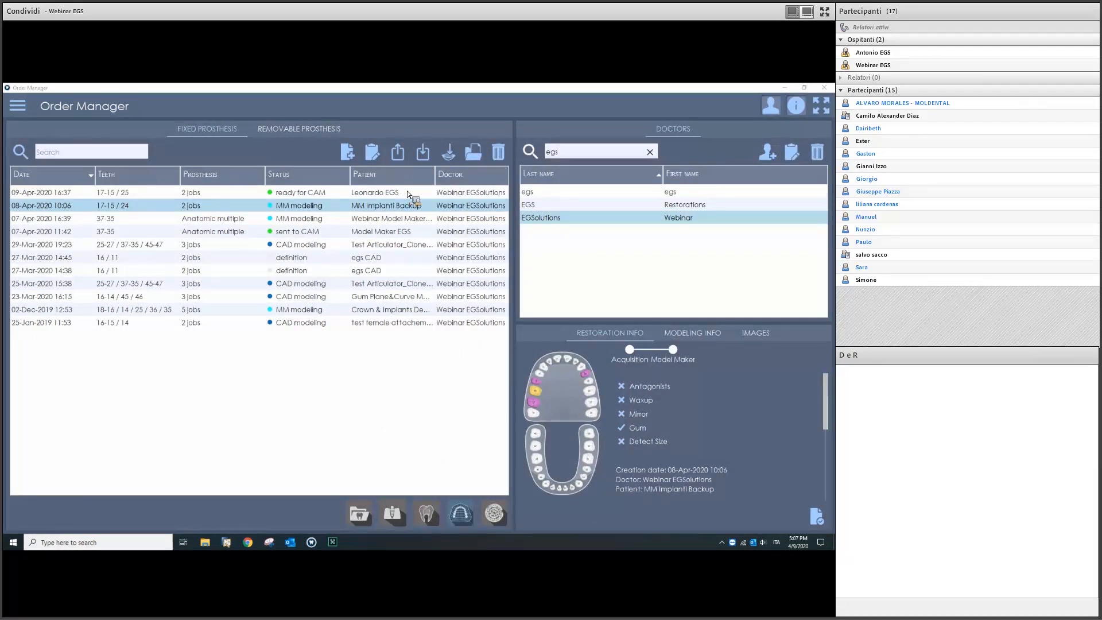
click(429, 194)
click(474, 152)
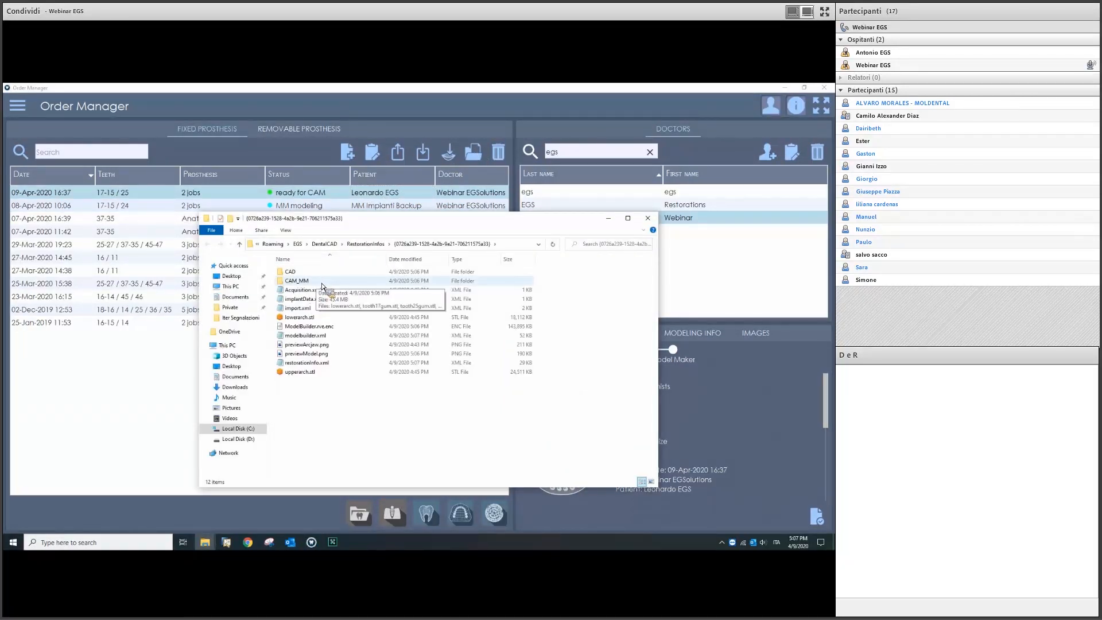
double_click(322, 286)
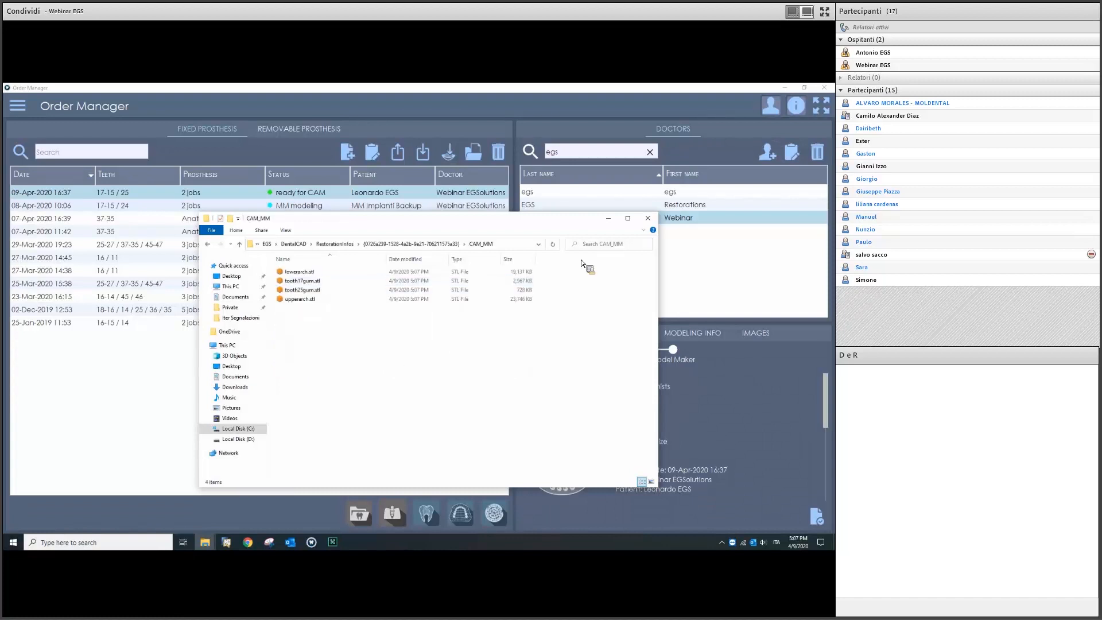
click(647, 219)
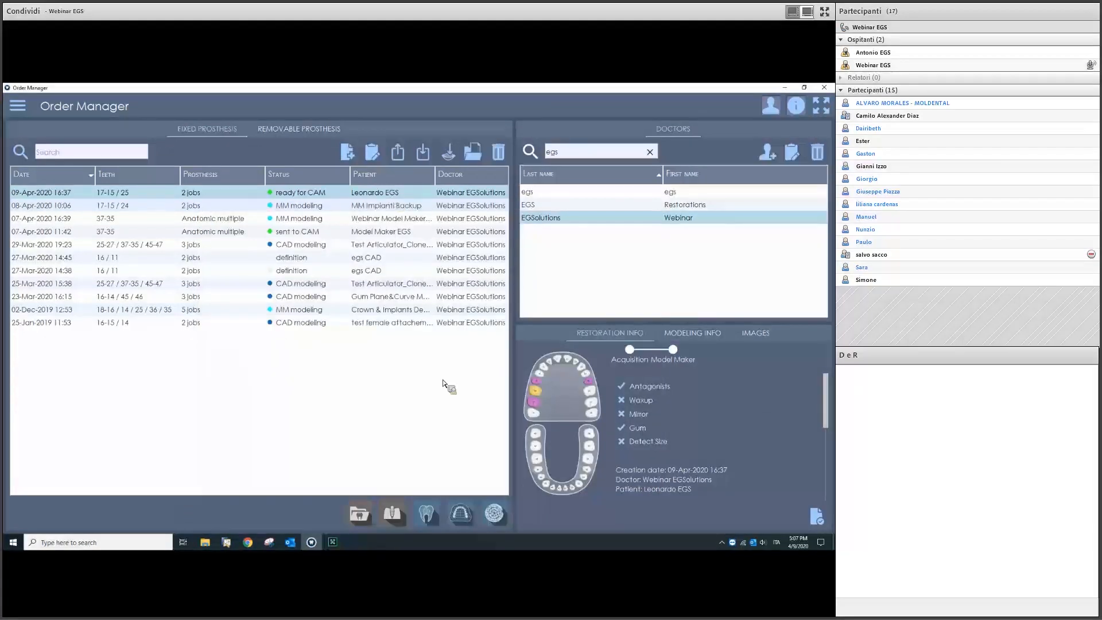
Step: Send the 17-15 / 25 order to the webinar CAM
click(493, 509)
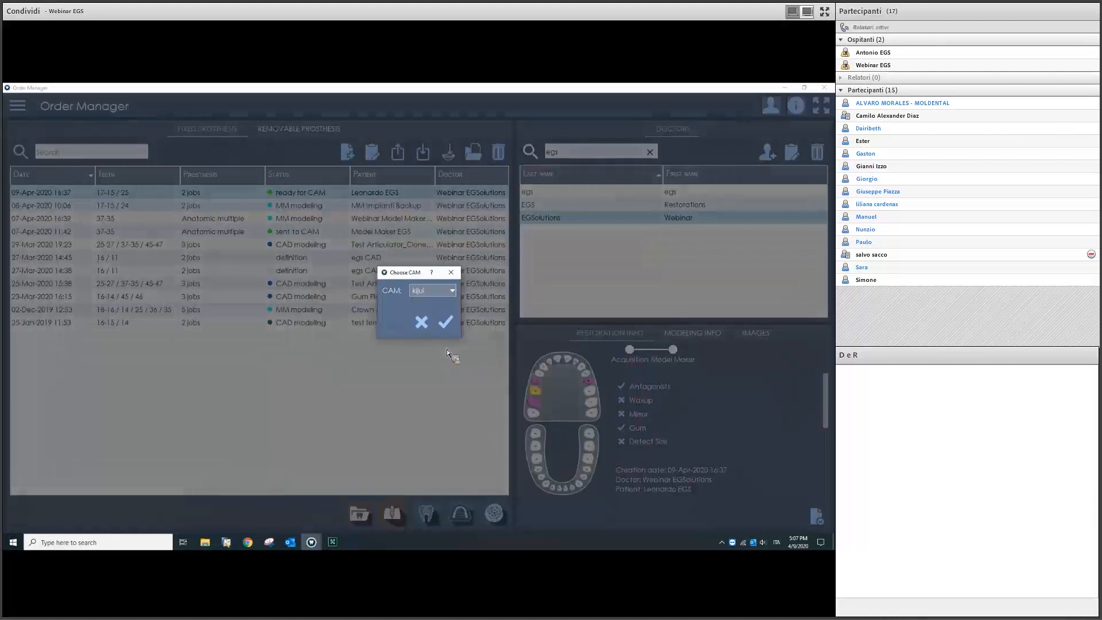
click(443, 293)
click(444, 330)
click(446, 323)
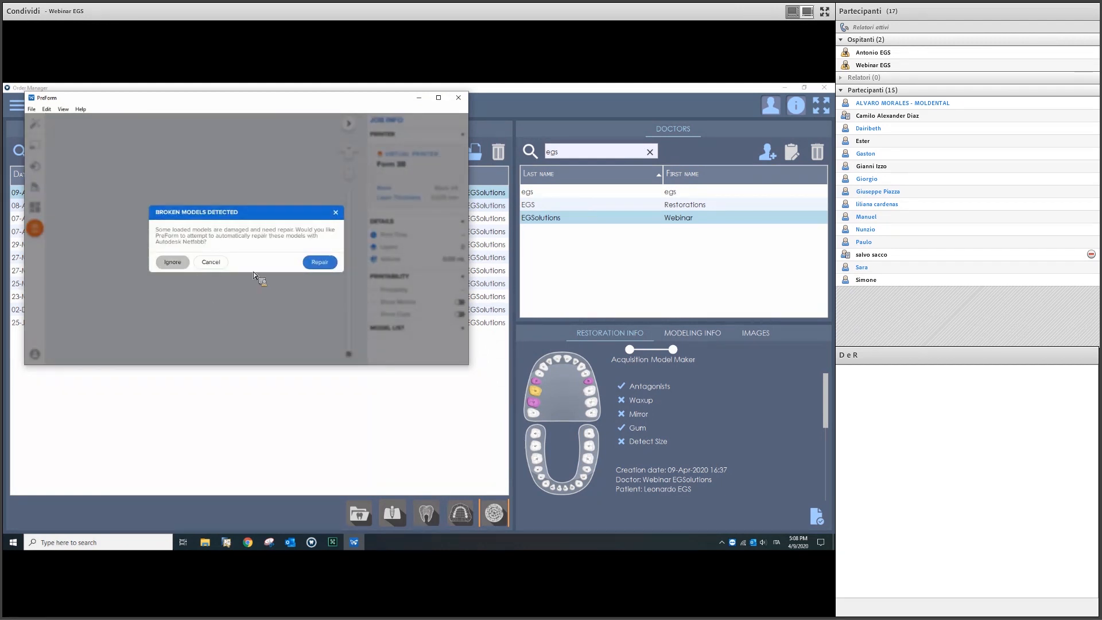
Step: In PreForm, skip model repair, cancel job setup, inspect the loaded models, and close it
click(173, 265)
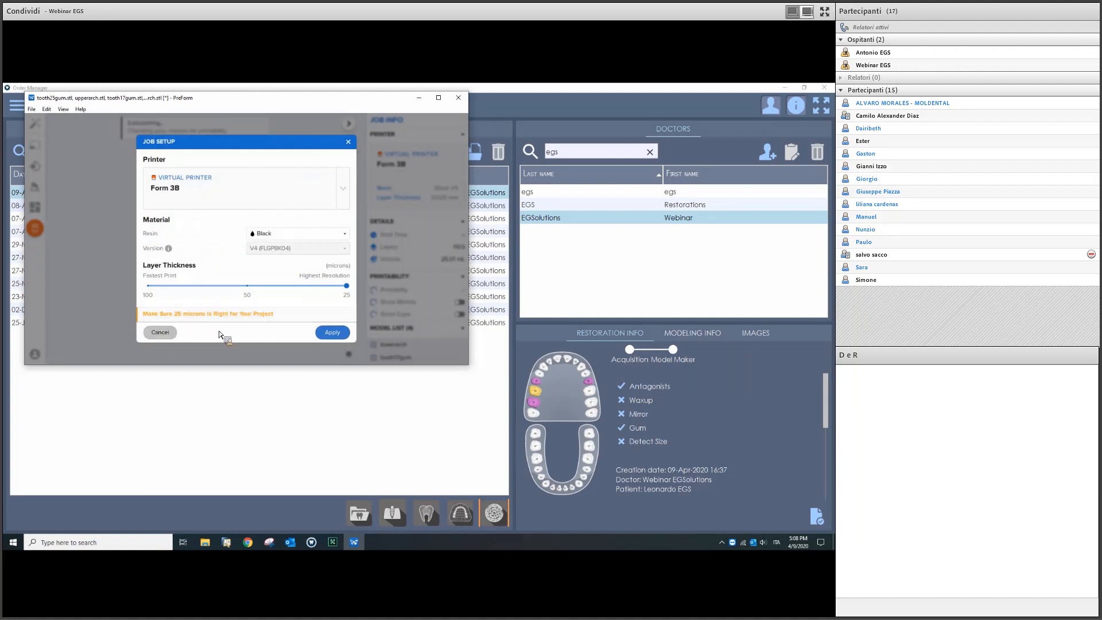
click(175, 335)
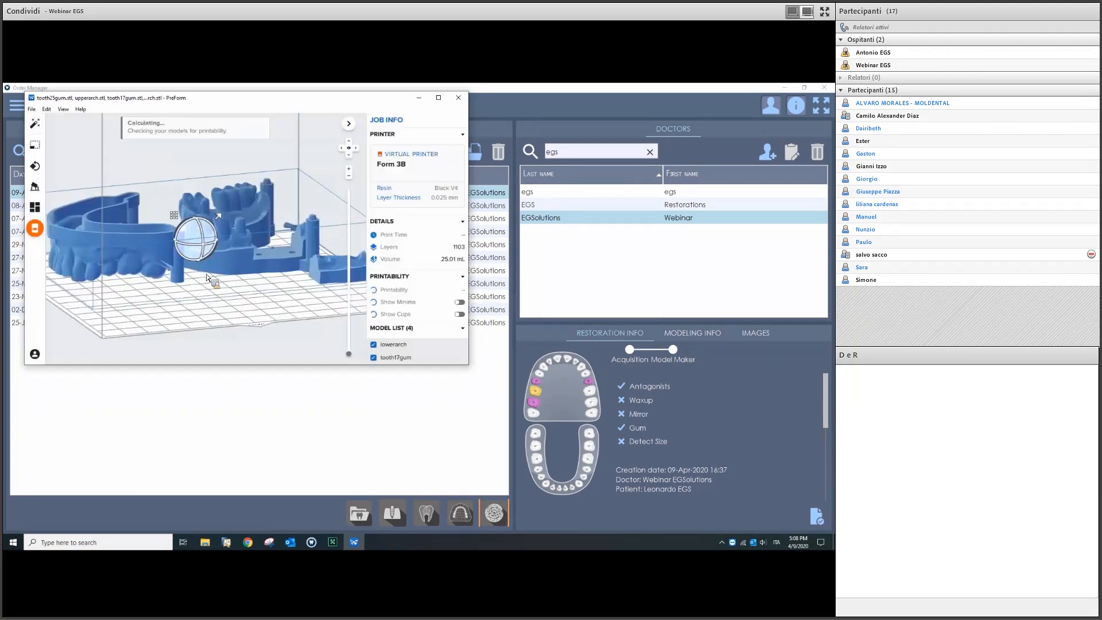
scroll(211, 264, down, 5)
right_drag(213, 265, 235, 221)
scroll(223, 260, up, 6)
scroll(224, 260, up, 2)
scroll(225, 261, down, 4)
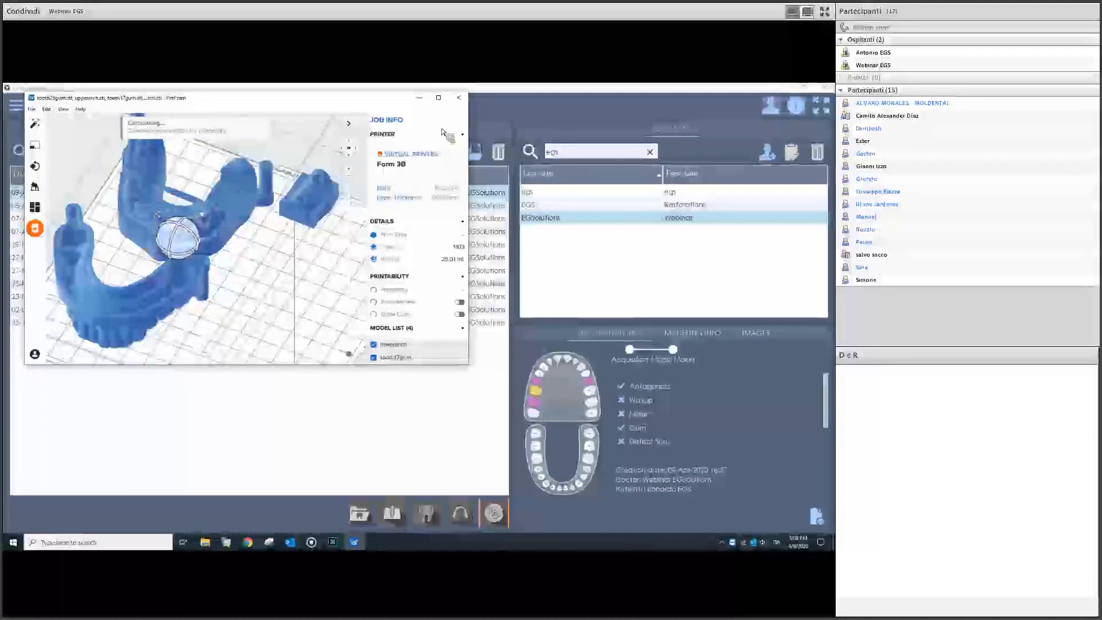
click(464, 98)
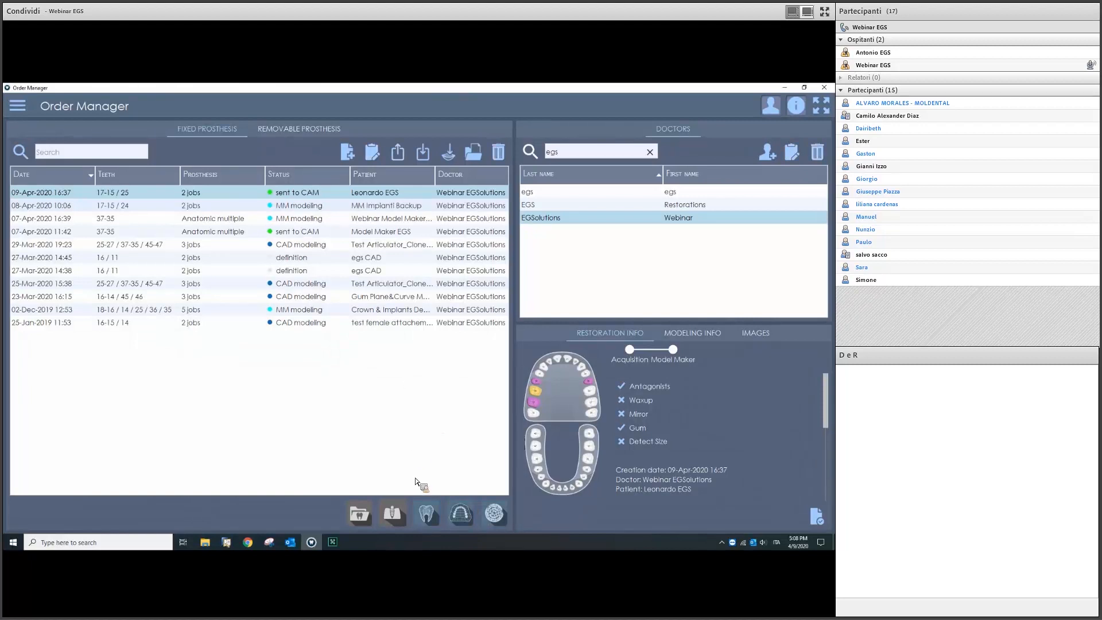
Step: Open the order in DentalCAD and turn the arch to a top occlusal view
click(427, 514)
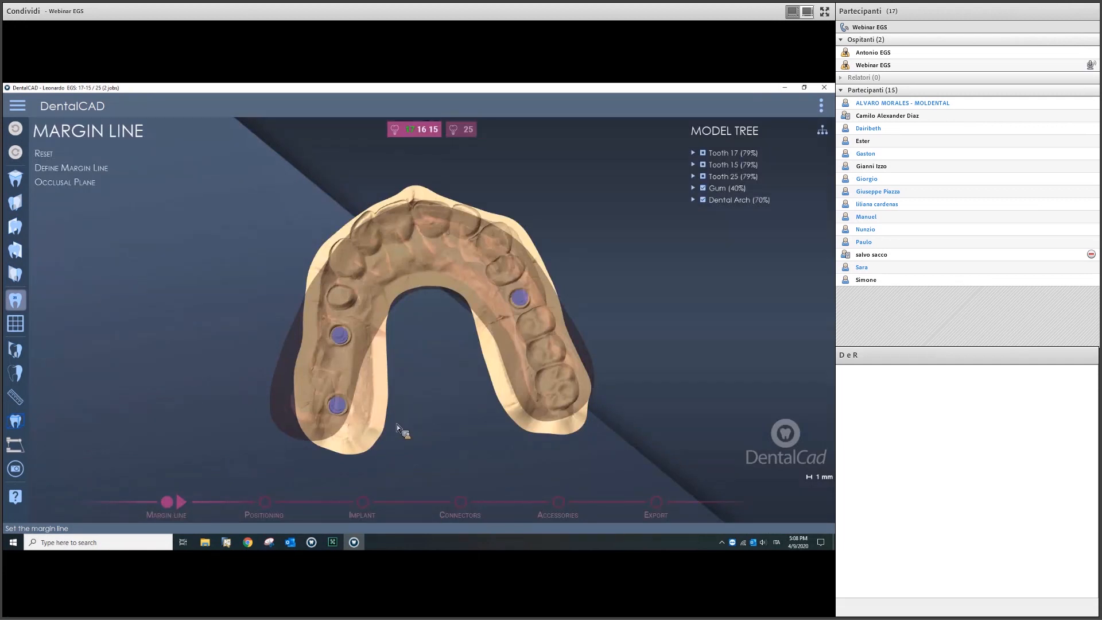
middle_drag(425, 385, 106, 180)
scroll(456, 397, down, 4)
middle_drag(473, 340, 693, 201)
Step: Hide the lower arch in the Model Tree and start defining margin lines
click(693, 200)
click(715, 212)
click(714, 212)
click(714, 222)
middle_drag(407, 379, 402, 328)
scroll(358, 290, up, 3)
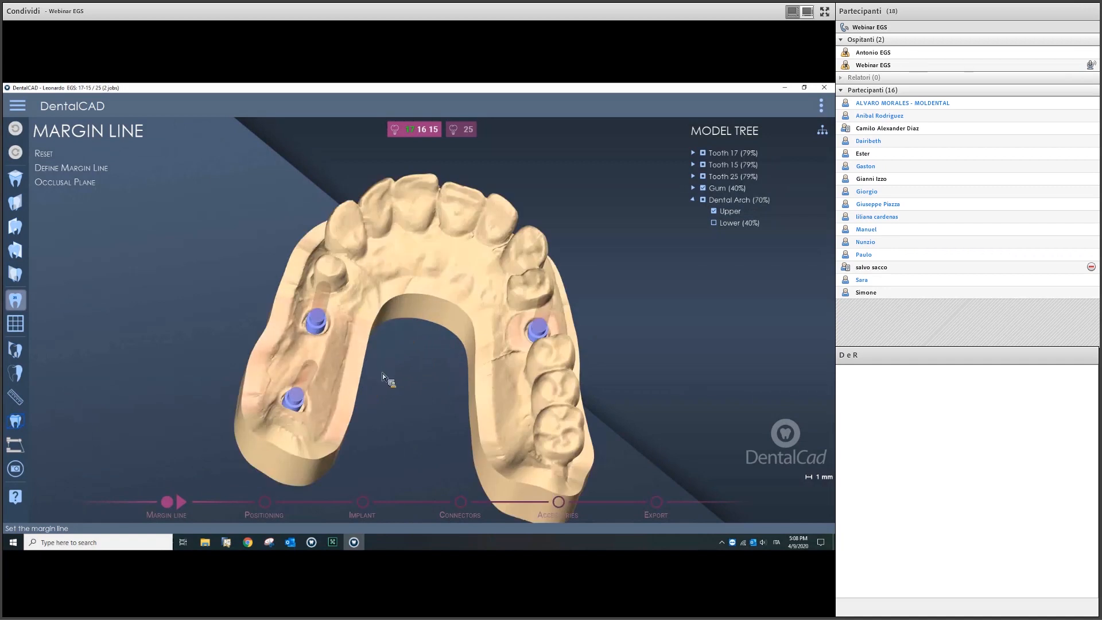
middle_drag(382, 373, 409, 391)
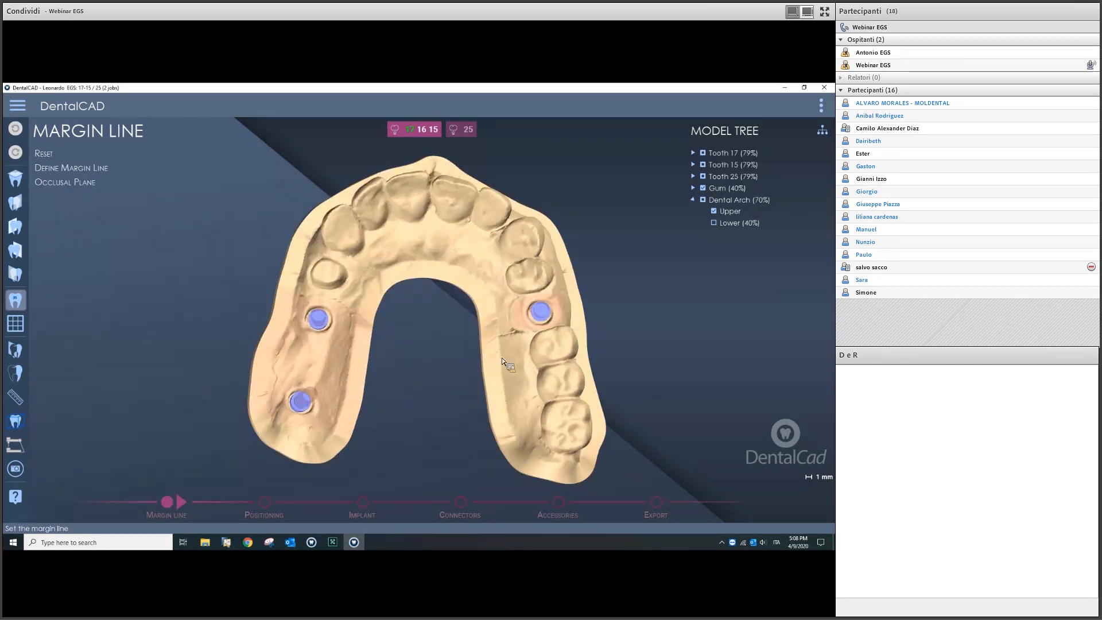
middle_drag(418, 384, 422, 364)
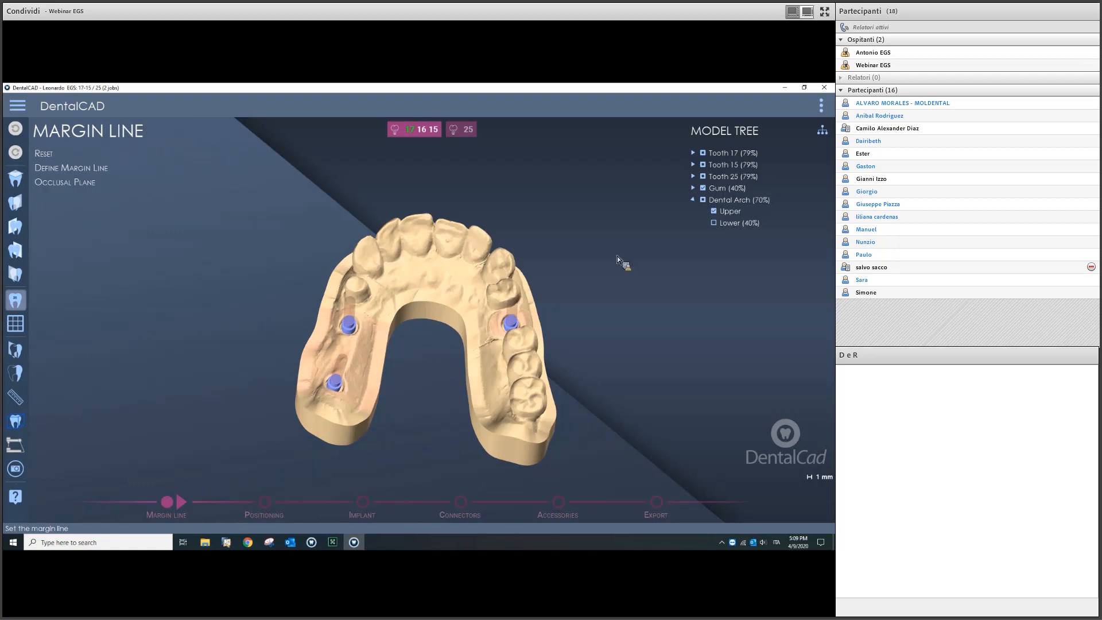
scroll(768, 193, up, 2)
scroll(767, 191, up, 4)
click(94, 170)
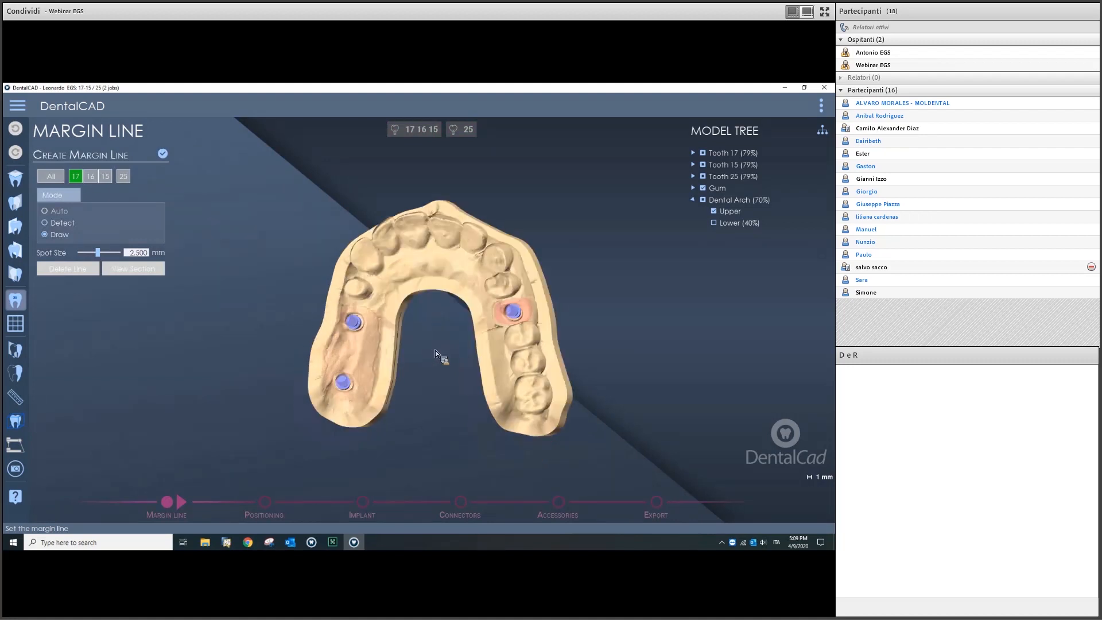
Step: Select tooth 25 for margin line work and bring its implant into side view
click(123, 176)
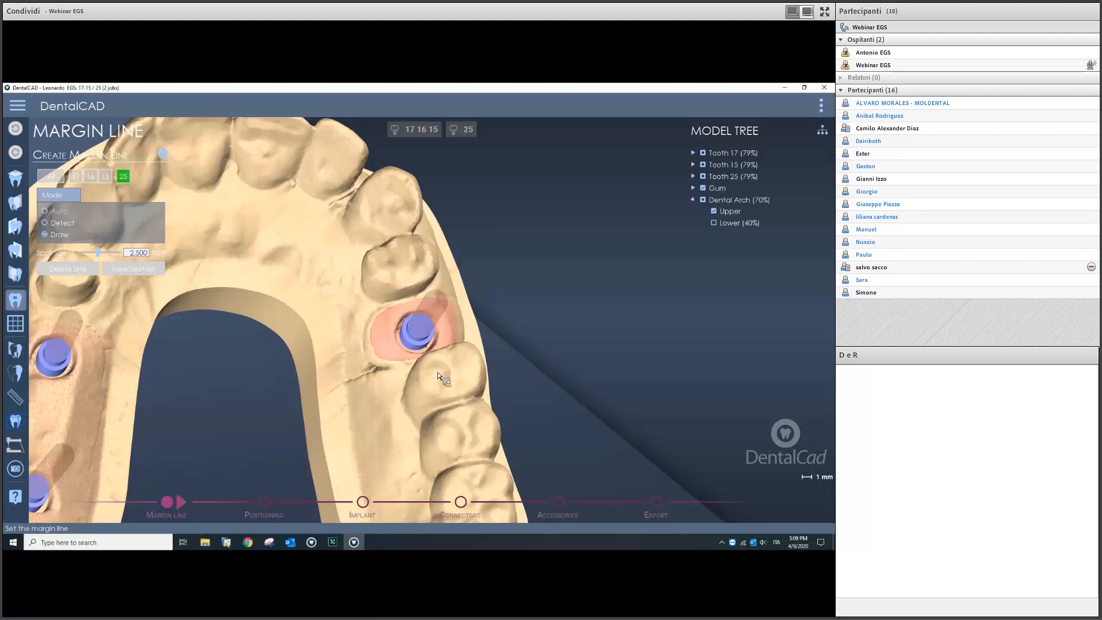
scroll(437, 372, up, 5)
scroll(291, 324, down, 6)
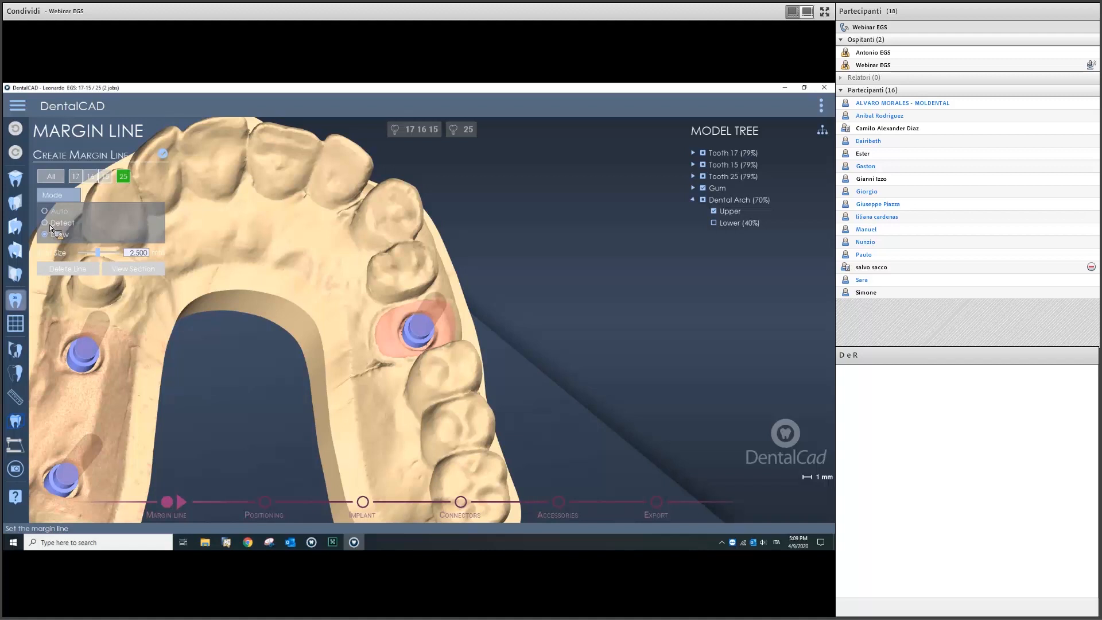
scroll(422, 446, down, 5)
middle_drag(340, 421, 446, 353)
scroll(445, 352, up, 3)
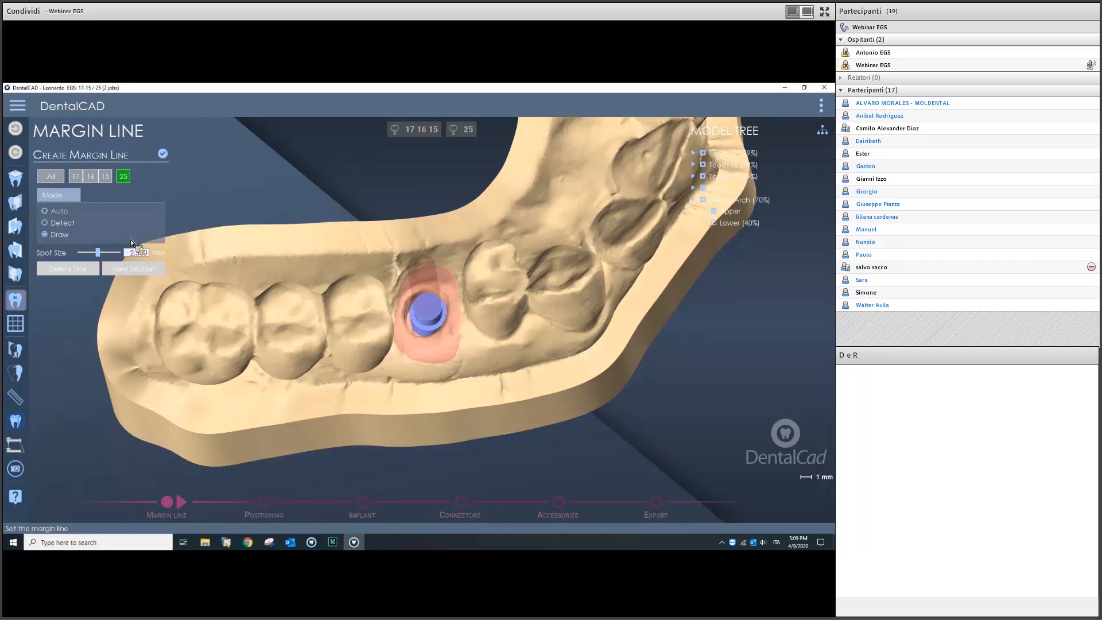
scroll(454, 339, up, 5)
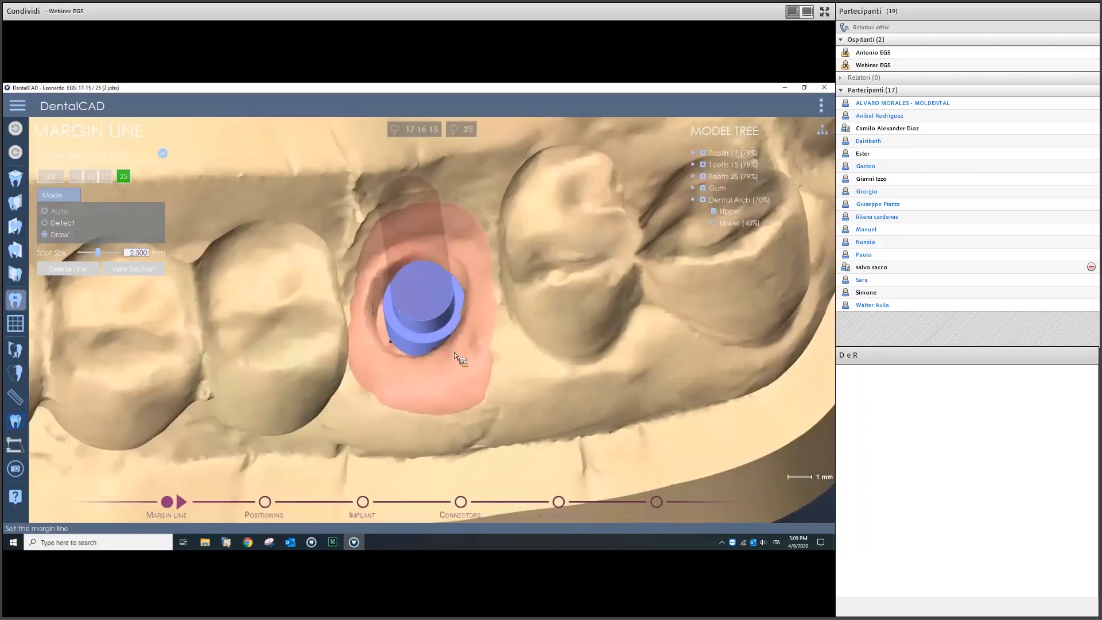
scroll(378, 313, down, 4)
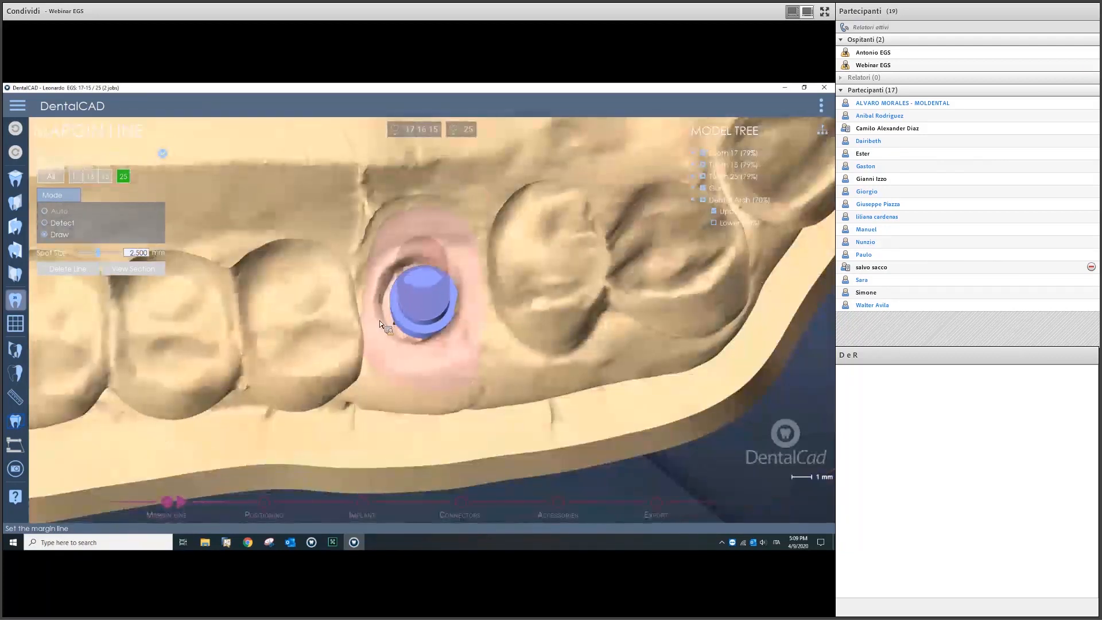
Step: Trace the margin line around implant 25's base and confirm it
click(376, 317)
mouse_move(396, 344)
mouse_down()
mouse_move(417, 348)
mouse_move(457, 322)
mouse_move(458, 259)
mouse_move(426, 243)
mouse_move(392, 254)
mouse_move(379, 308)
mouse_up()
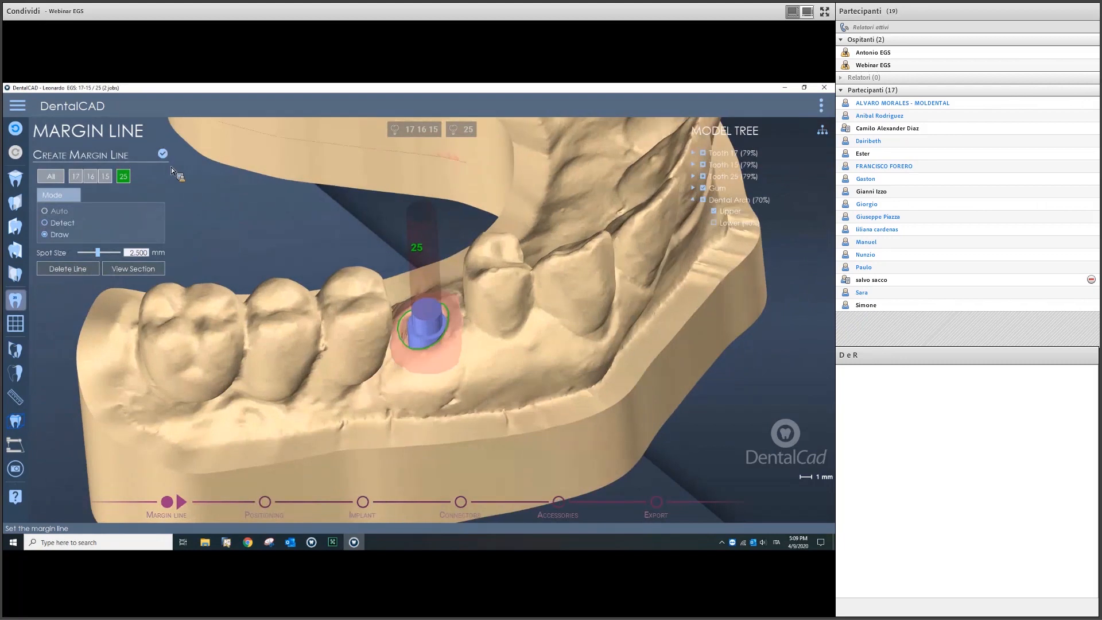
click(165, 154)
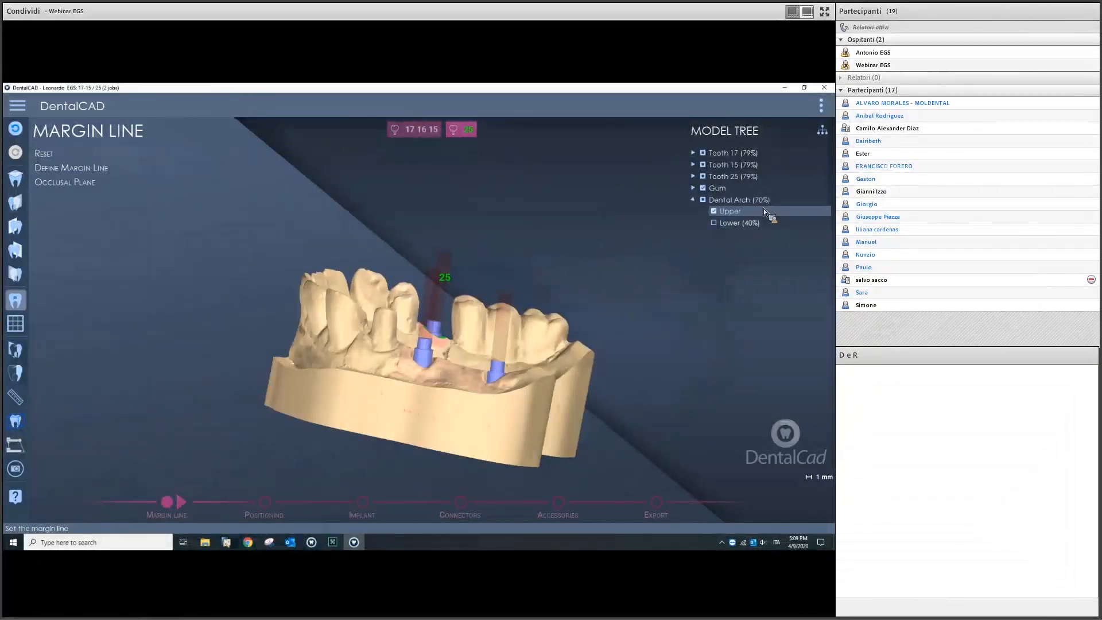
scroll(764, 211, down, 6)
right_drag(360, 370, 452, 376)
middle_drag(452, 375, 450, 297)
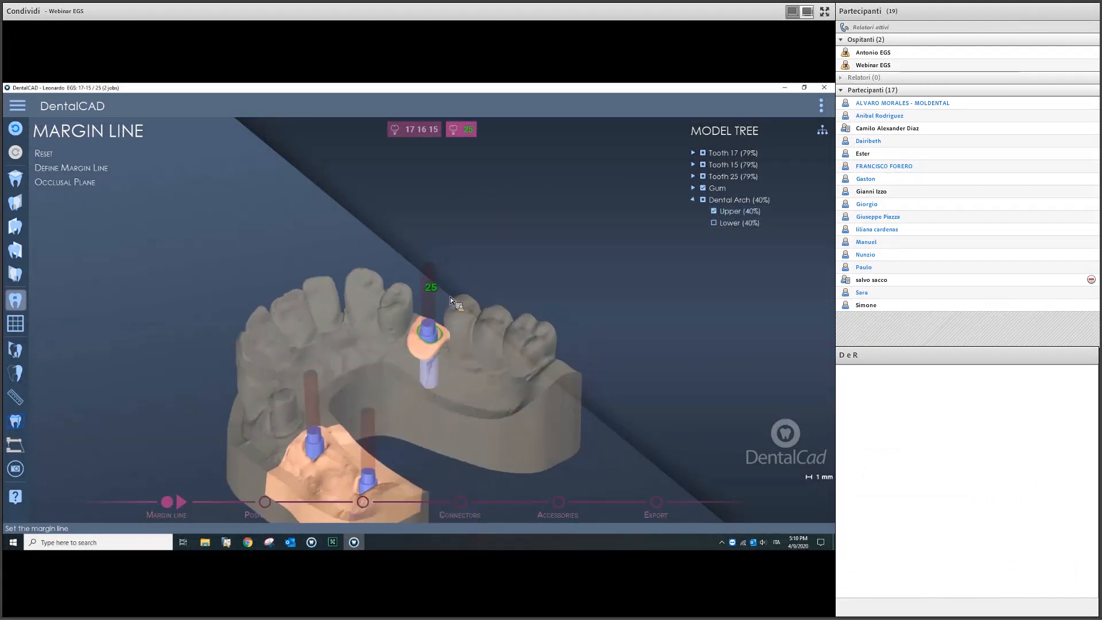
Step: Move to the Positioning stage and switch all teeth to the DZShape 1 tooth library
click(189, 505)
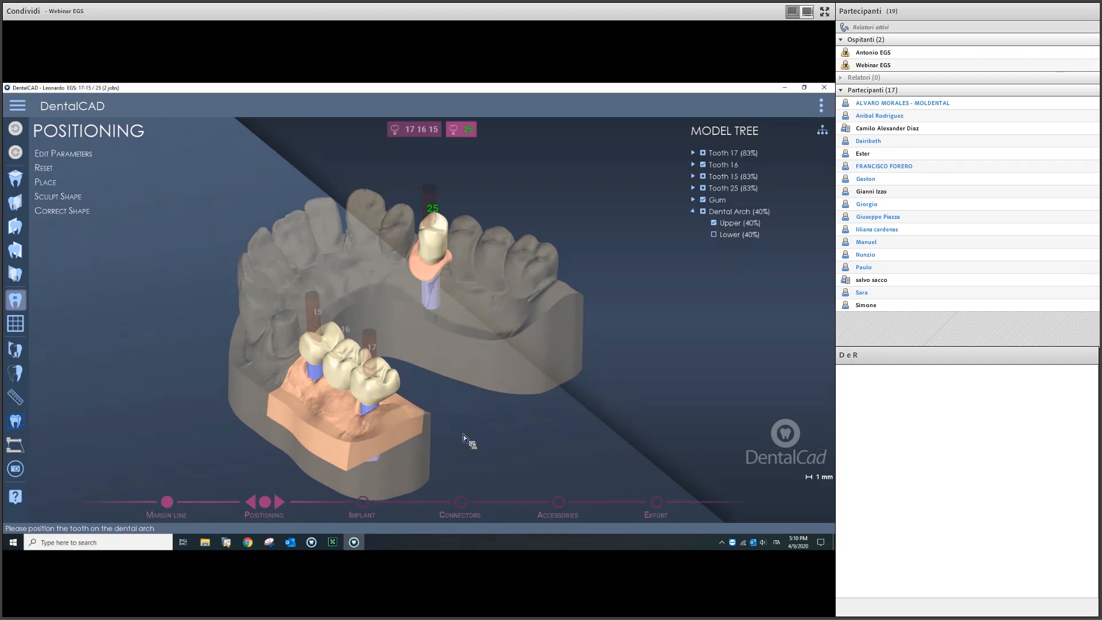
click(59, 155)
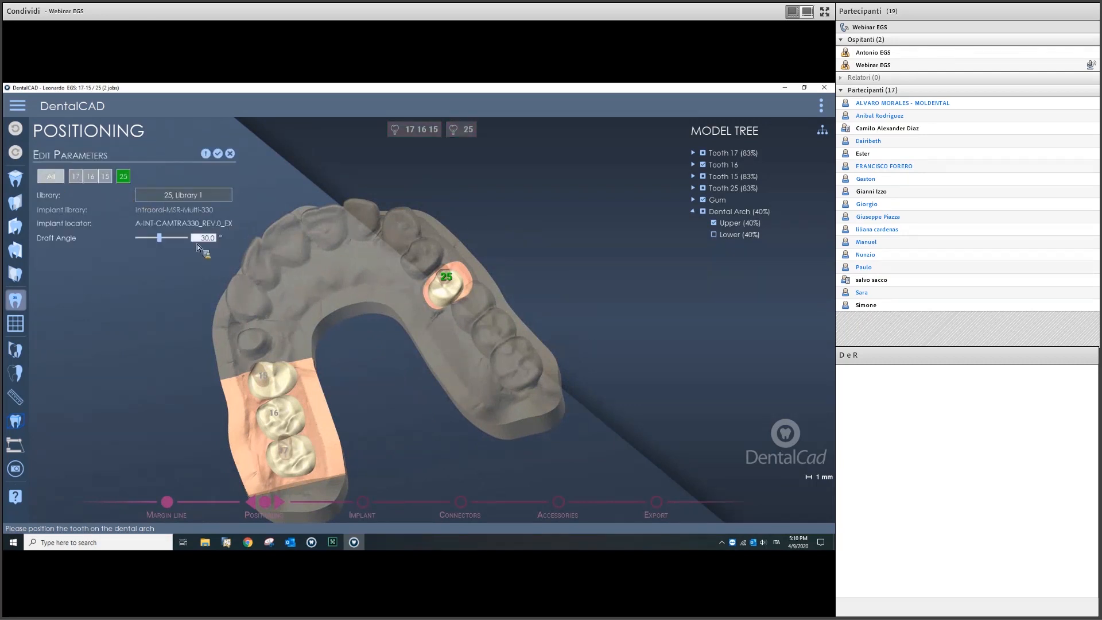
click(50, 176)
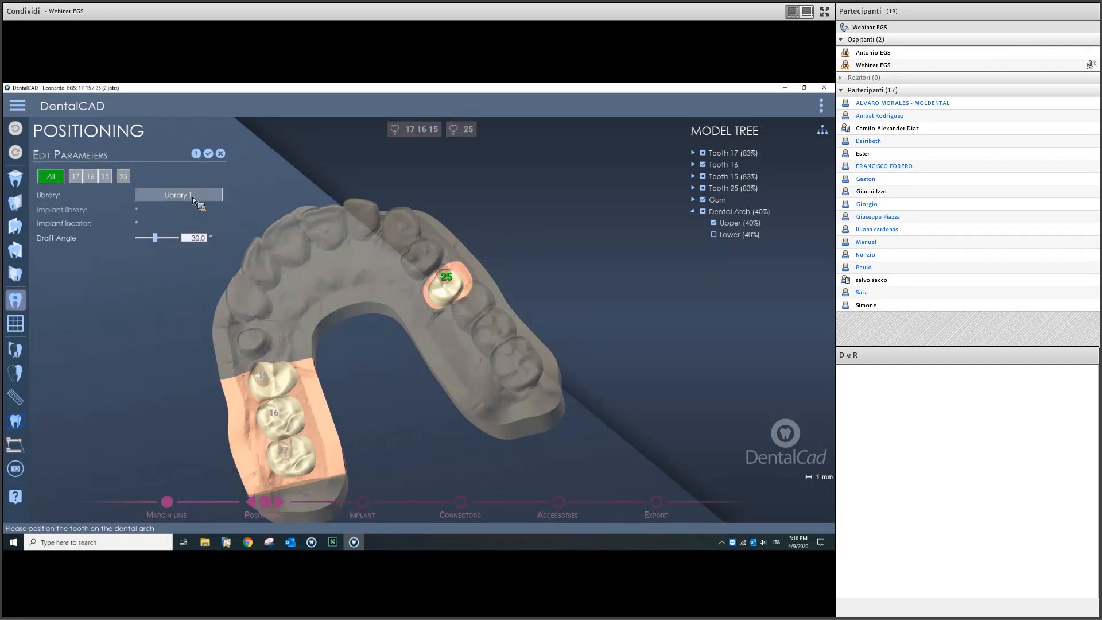
click(194, 198)
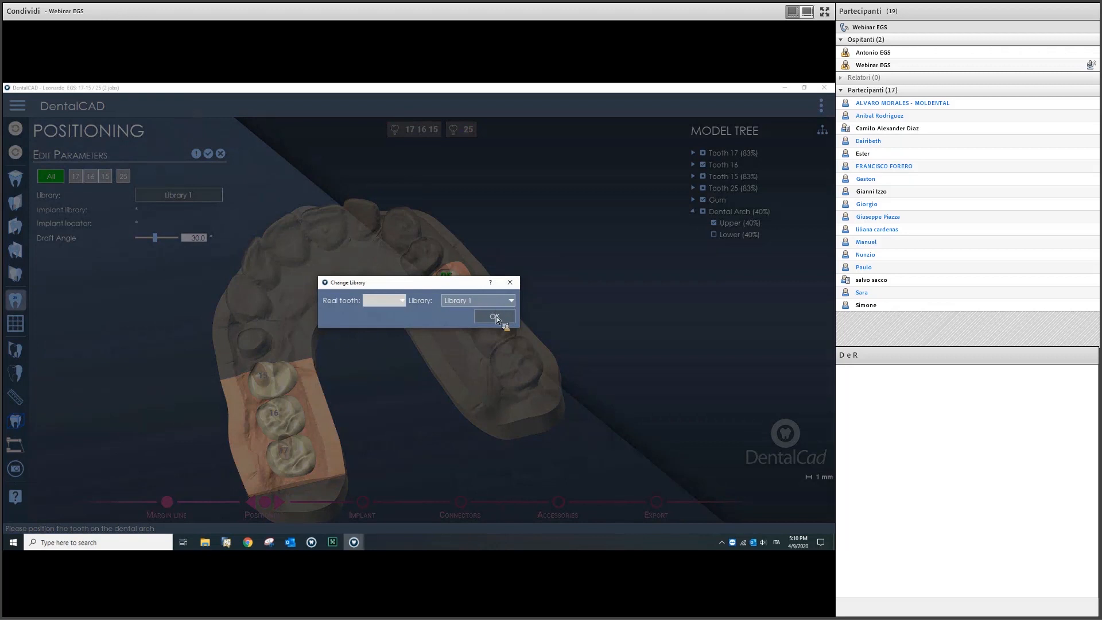
click(497, 300)
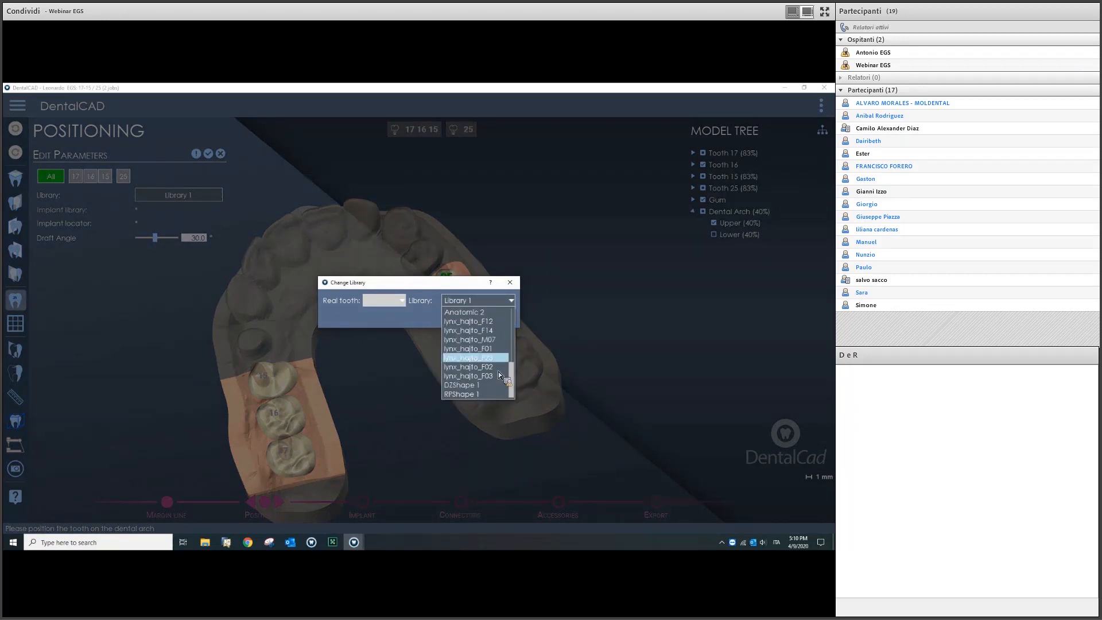
click(499, 385)
click(491, 315)
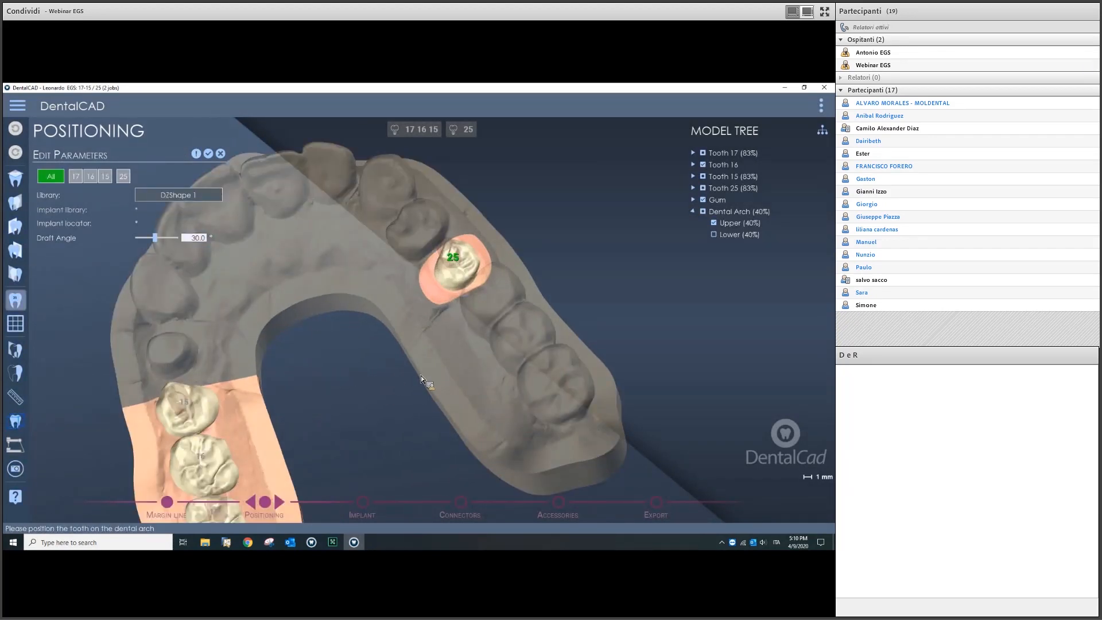
Step: Orbit, zoom and pan the view onto the 15–17 tooth block
scroll(422, 376, up, 3)
scroll(421, 375, down, 4)
right_drag(421, 374, 458, 346)
middle_drag(458, 346, 510, 348)
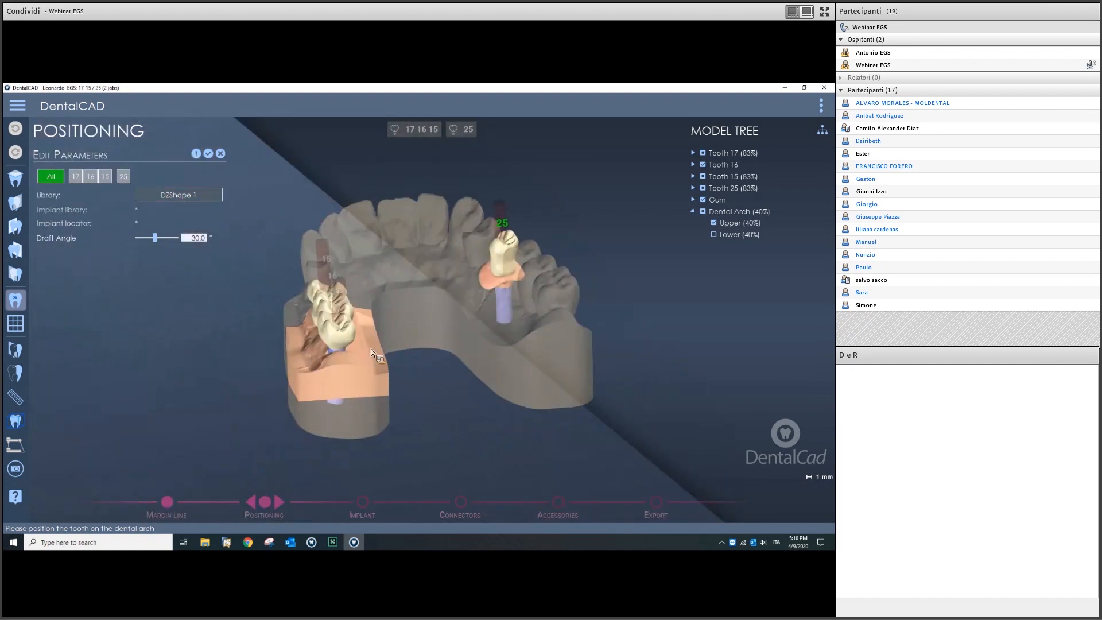
scroll(509, 347, up, 2)
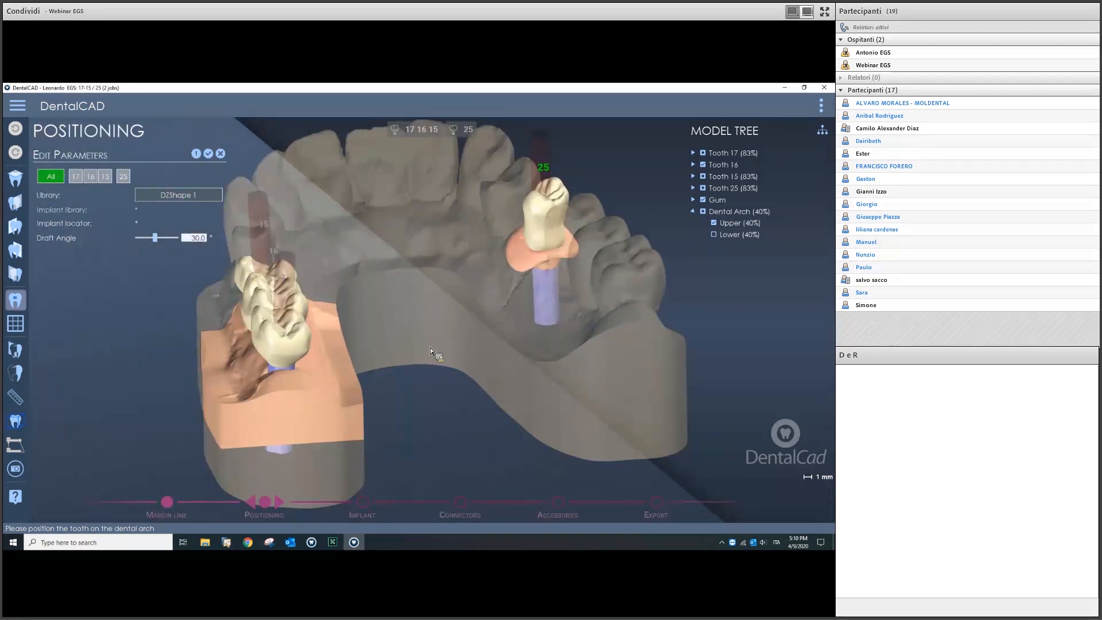
right_drag(429, 347, 371, 336)
scroll(370, 336, up, 5)
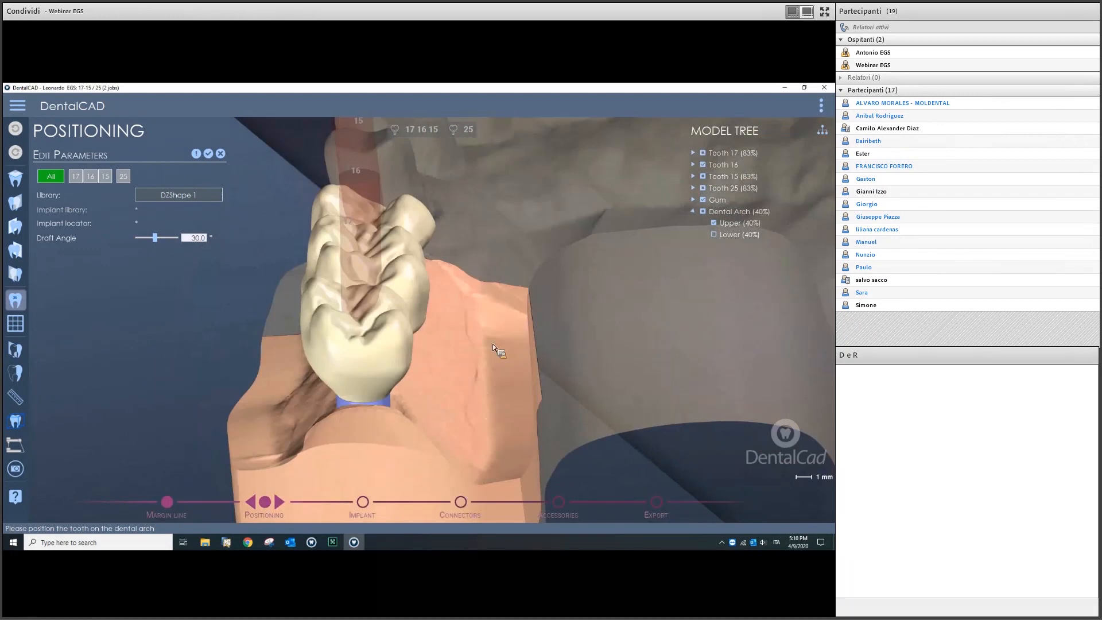
middle_drag(492, 343, 506, 313)
Step: Set tooth 17's draft angle to 33.0° on its own and apply it
click(75, 177)
scroll(432, 358, up, 2)
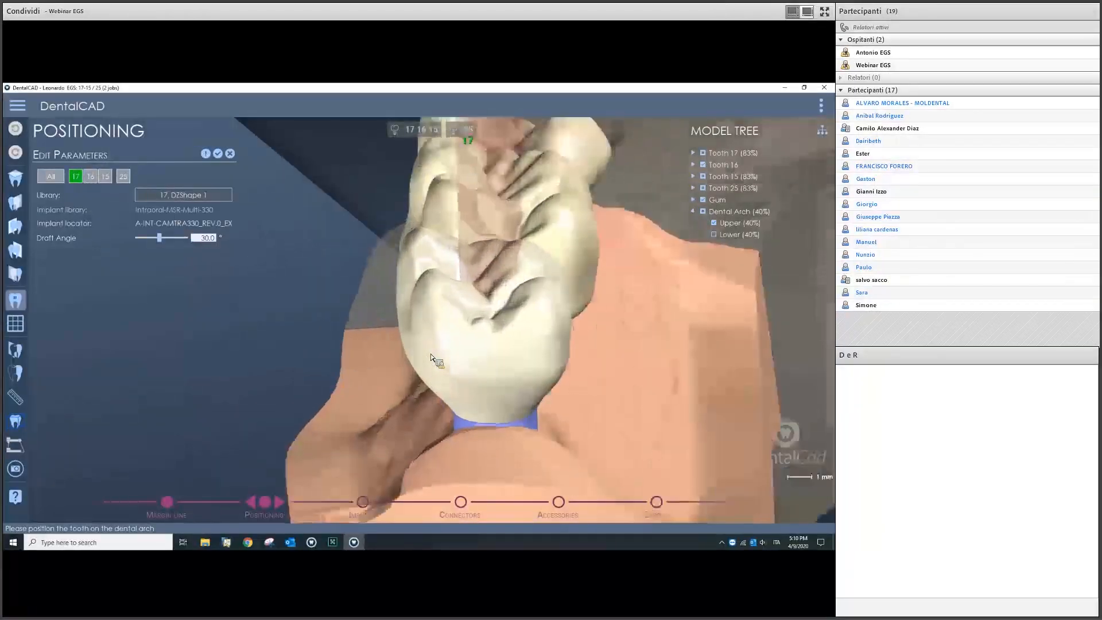
scroll(431, 358, up, 5)
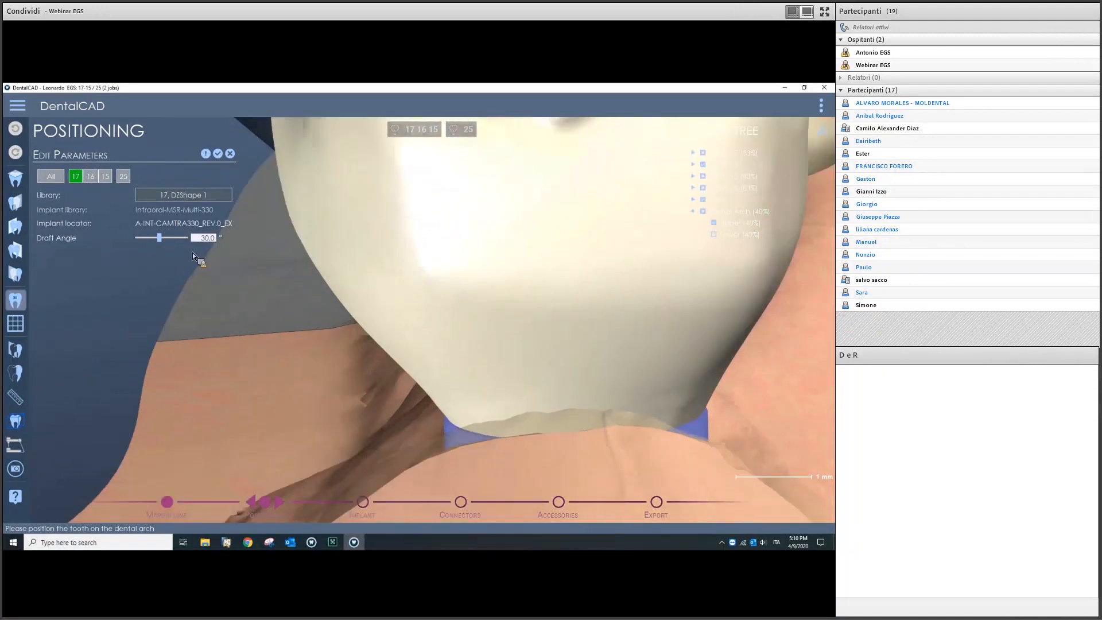
drag(160, 238, 144, 240)
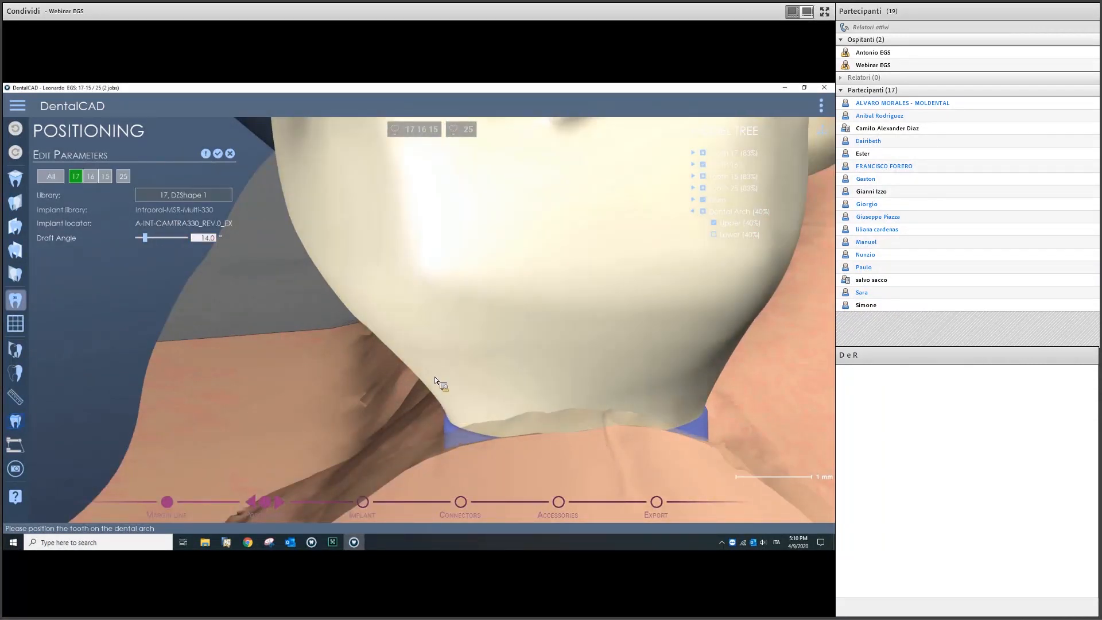
drag(146, 237, 162, 239)
click(209, 157)
scroll(457, 318, down, 1)
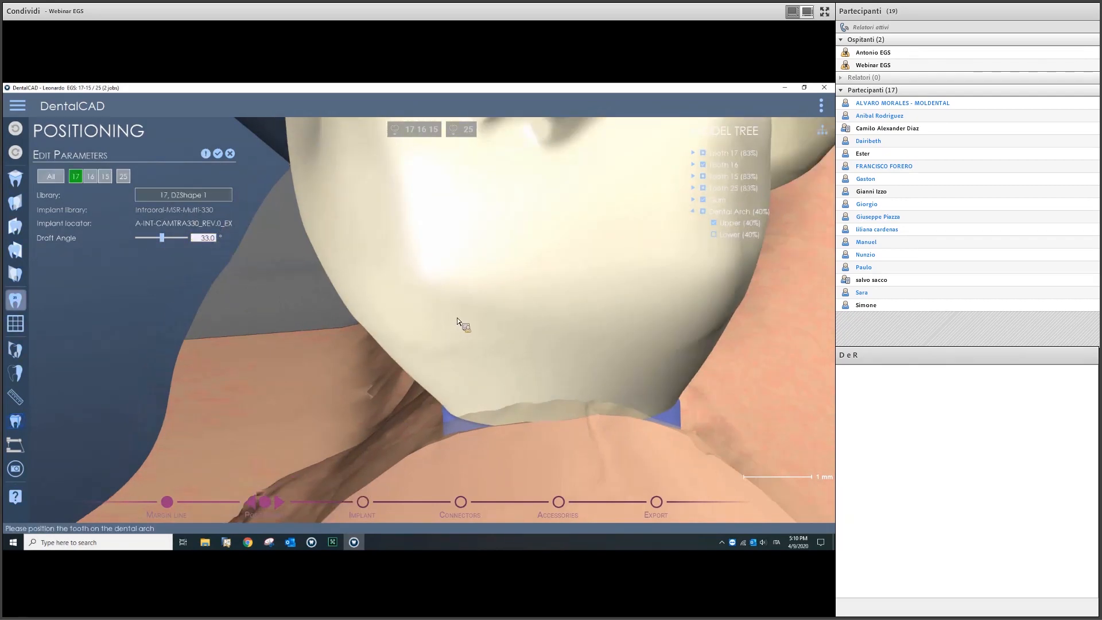
scroll(457, 318, down, 6)
right_drag(457, 318, 501, 362)
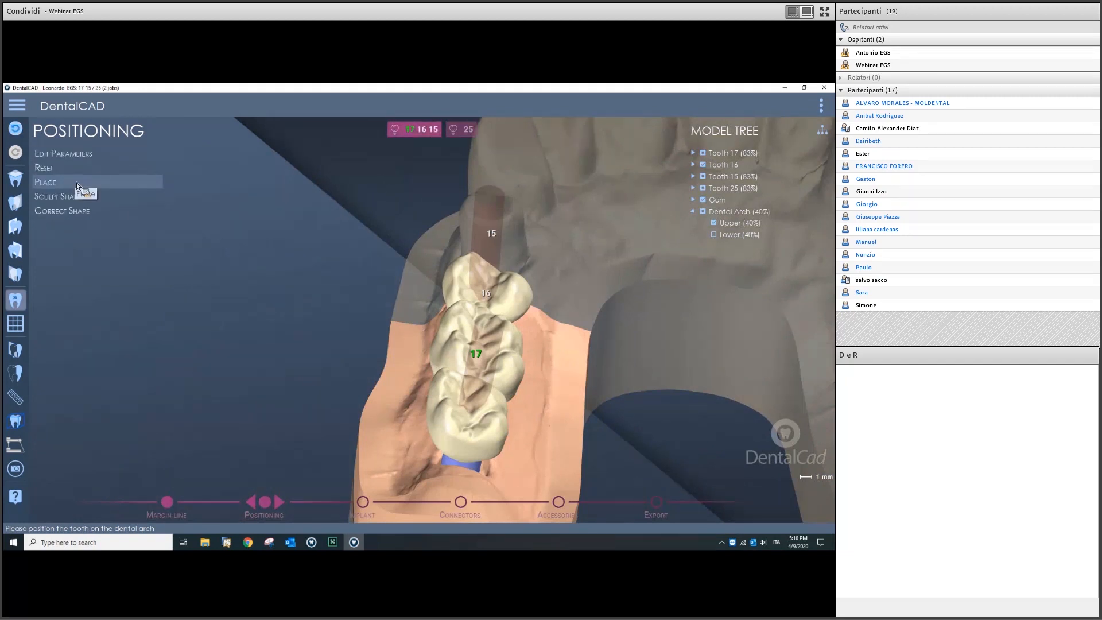
Step: Start crown placement and make small adjustments to the 15, 16 and 17 crowns
click(78, 184)
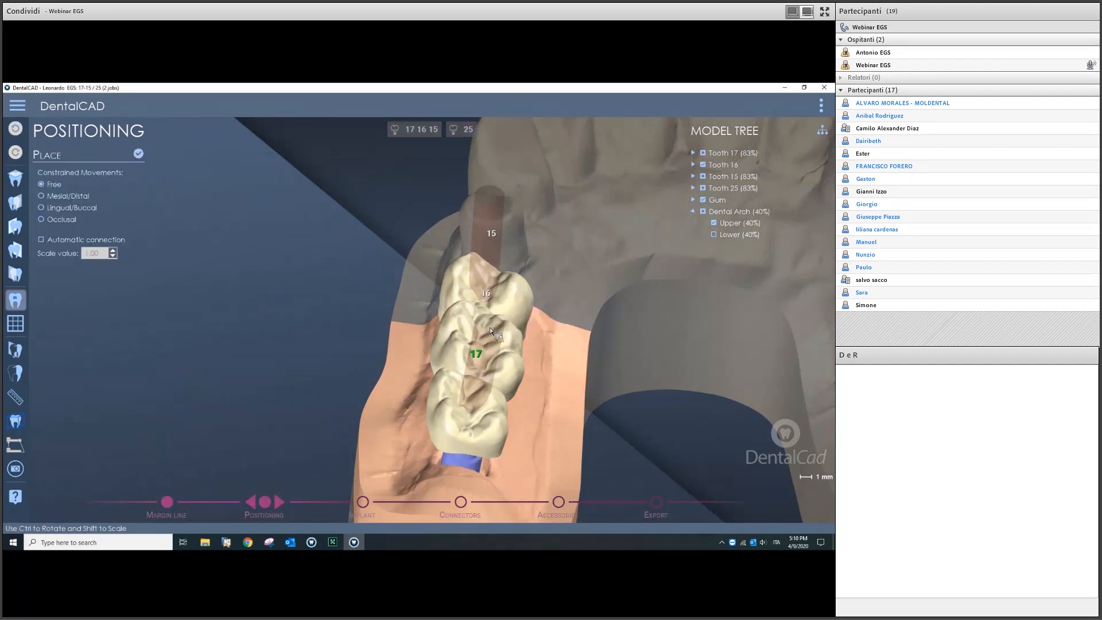
middle_drag(511, 343, 431, 284)
scroll(459, 359, up, 5)
shift+drag(441, 298, 439, 299)
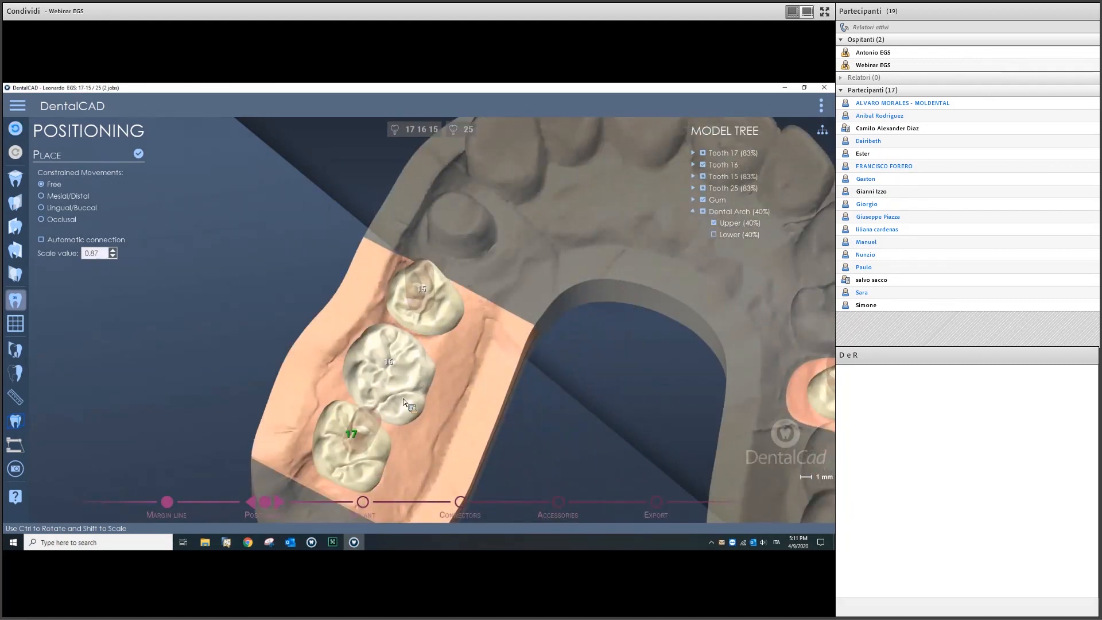
ctrl+drag(398, 375, 395, 375)
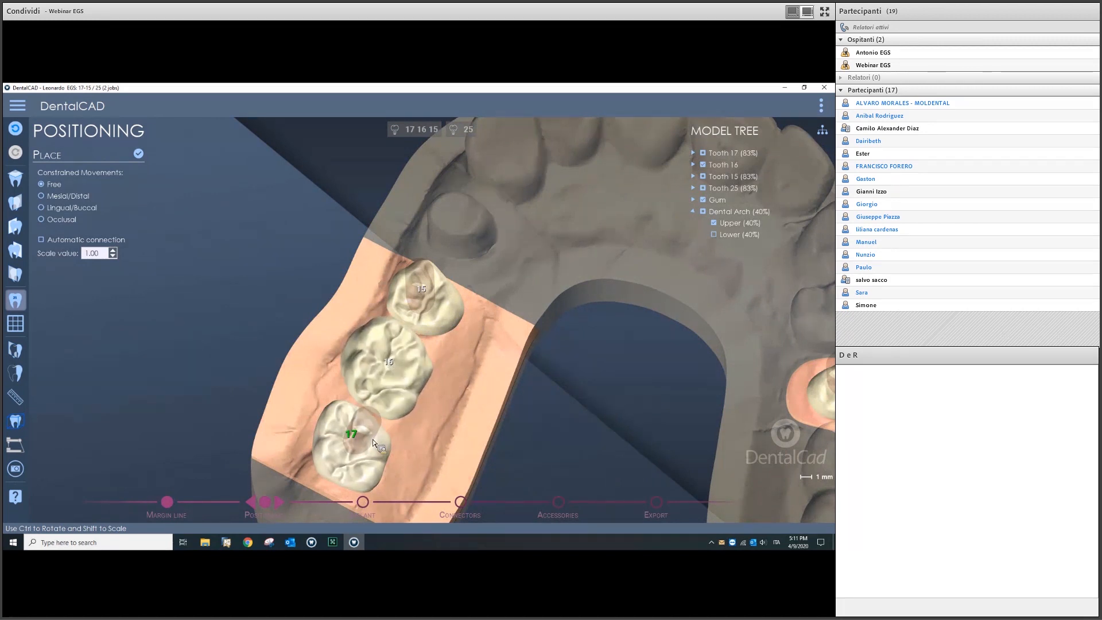
drag(356, 436, 356, 434)
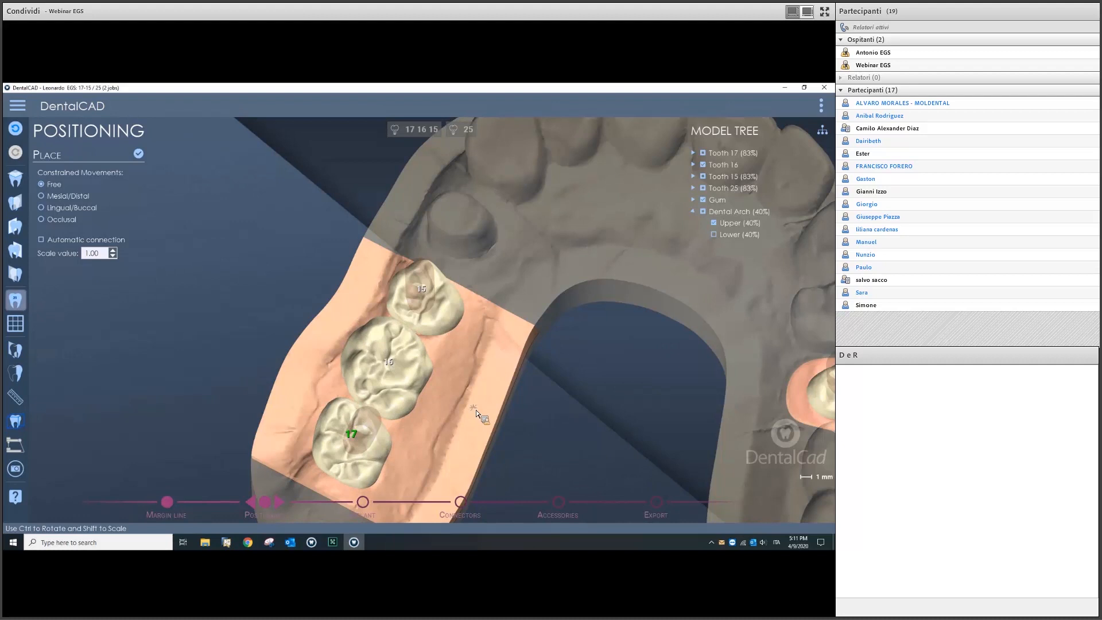
scroll(477, 410, down, 3)
right_drag(476, 410, 546, 359)
right_drag(474, 357, 636, 244)
scroll(663, 238, up, 5)
Step: Make the upper arch opaque and shift the tooth 25 crown into place over the gum
click(729, 224)
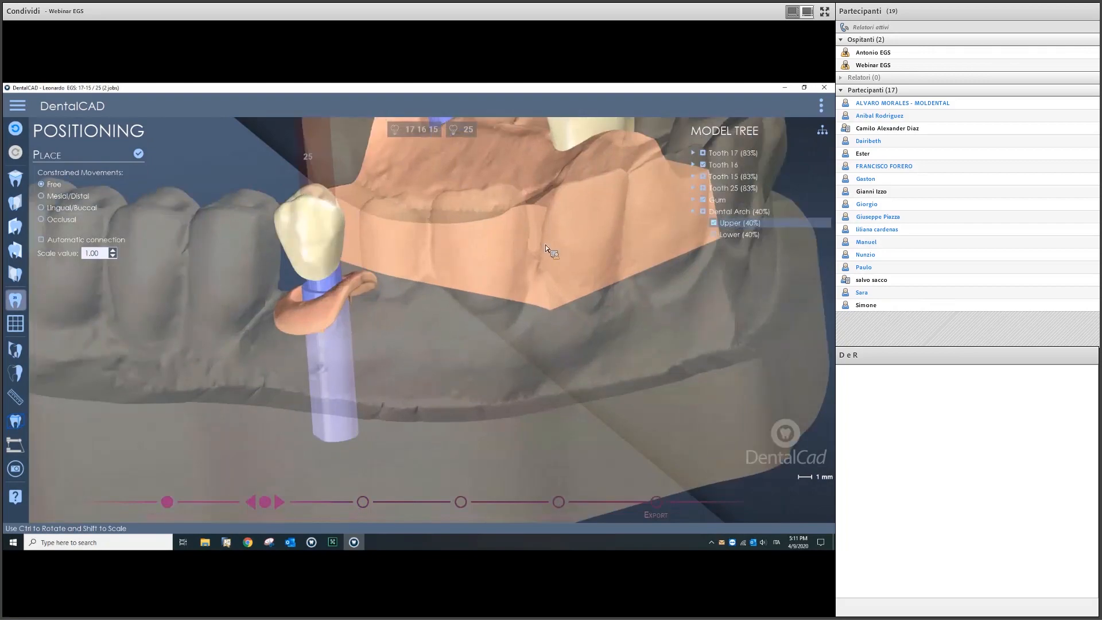
right_drag(434, 316, 407, 291)
drag(405, 289, 411, 292)
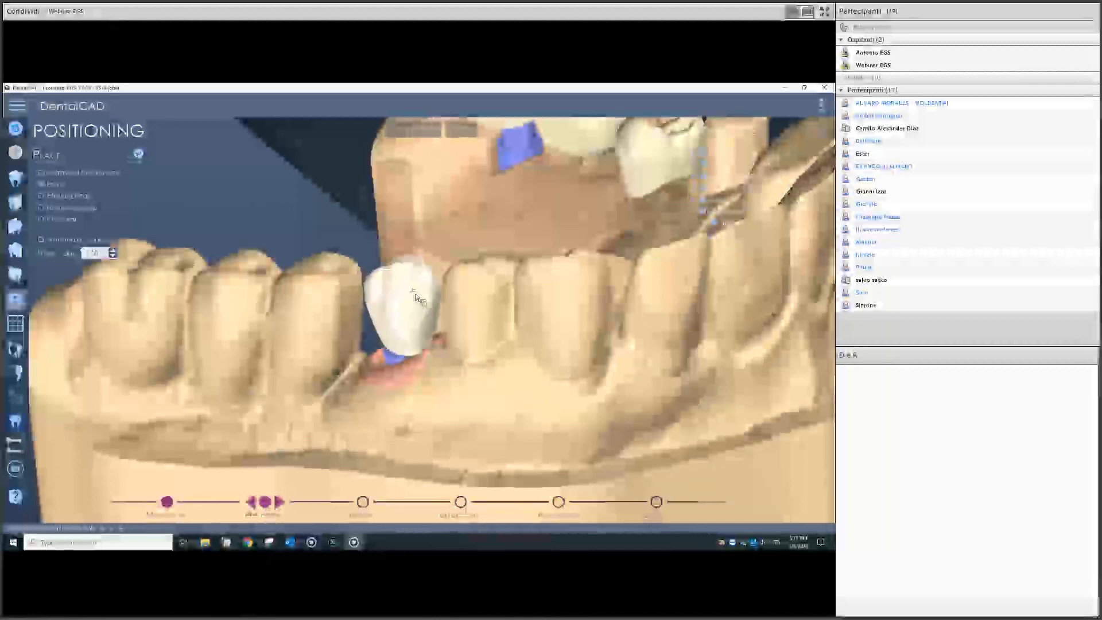
scroll(566, 346, down, 5)
right_drag(565, 346, 354, 349)
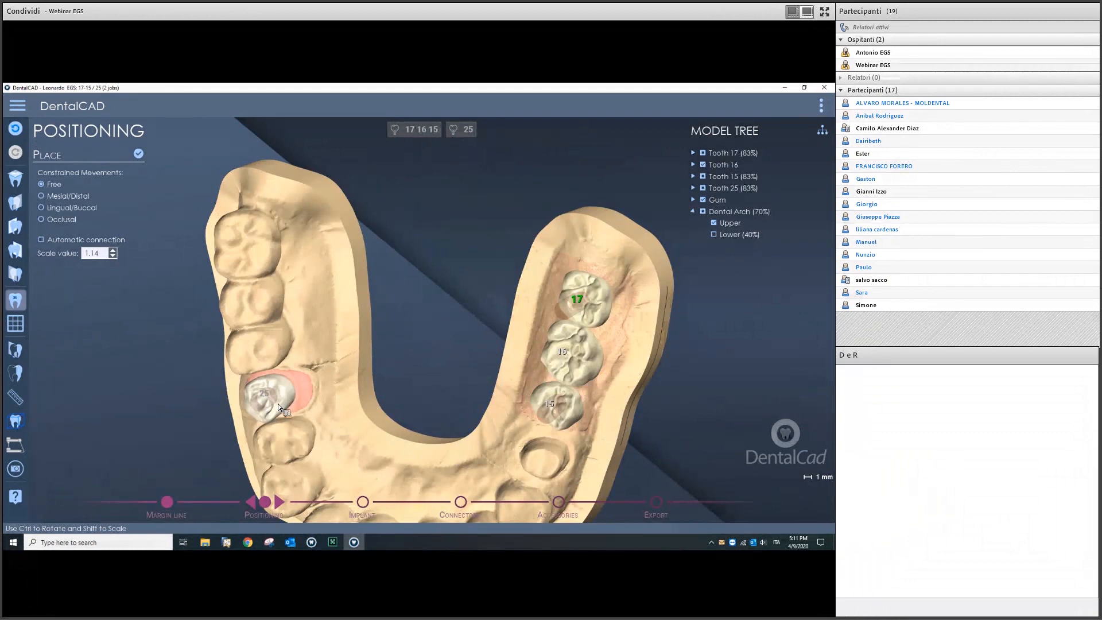
drag(268, 412, 266, 416)
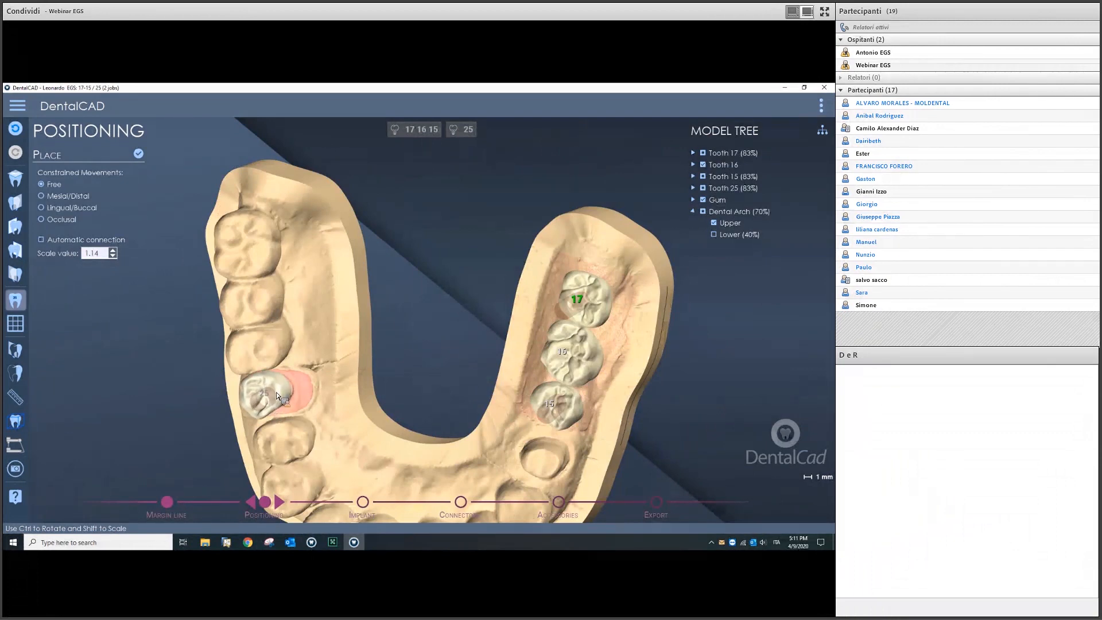
right_drag(418, 398, 463, 311)
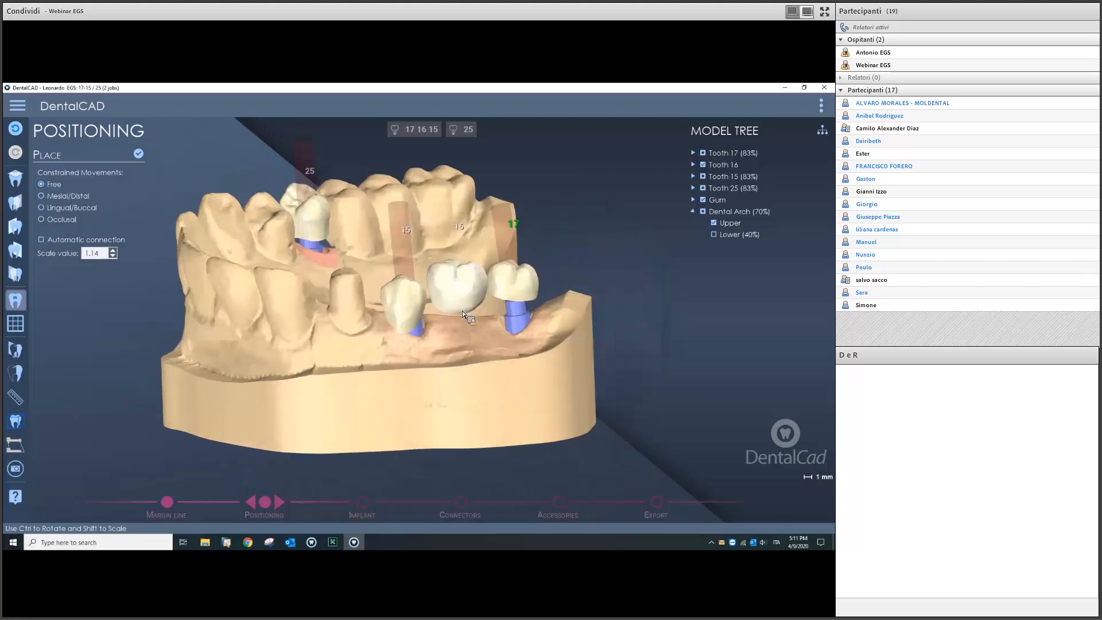
scroll(454, 327, up, 5)
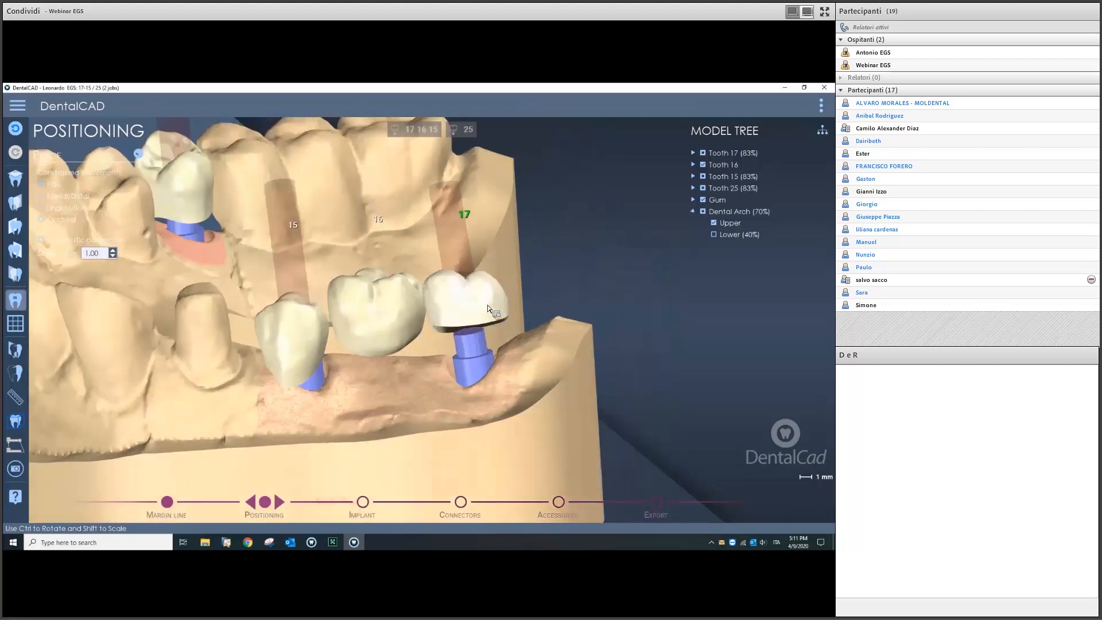
Step: Seat the tooth 17 crown on its implant and scale crown 16 to 0.91 and crown 15 to 0.87
ctrl+drag(460, 311, 487, 314)
shift+drag(403, 307, 392, 312)
drag(468, 315, 467, 312)
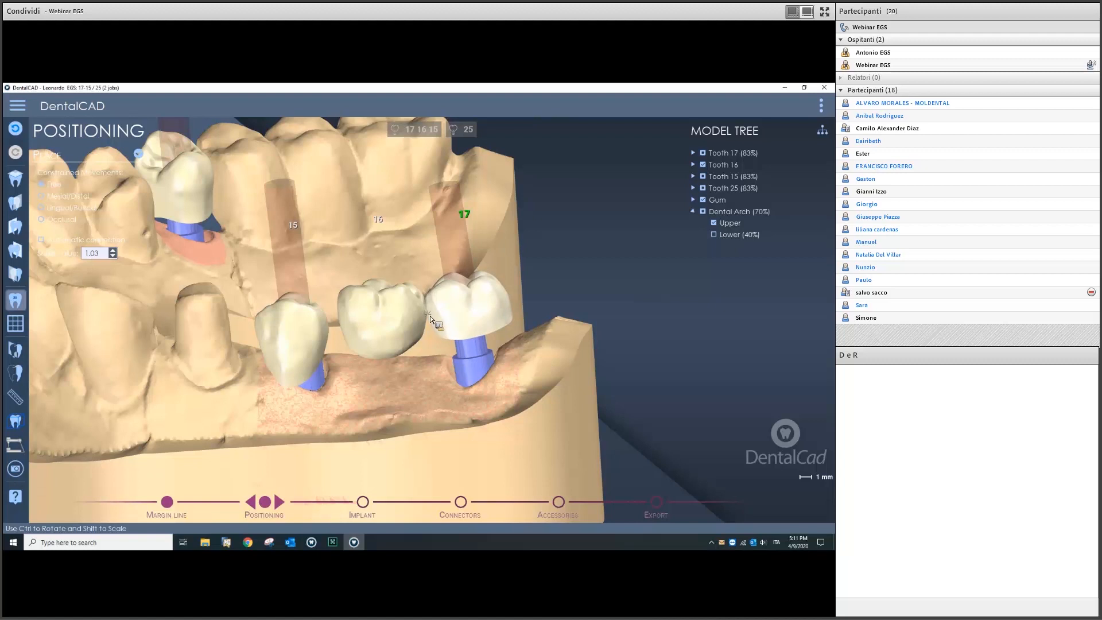
shift+drag(309, 335, 317, 314)
click(380, 313)
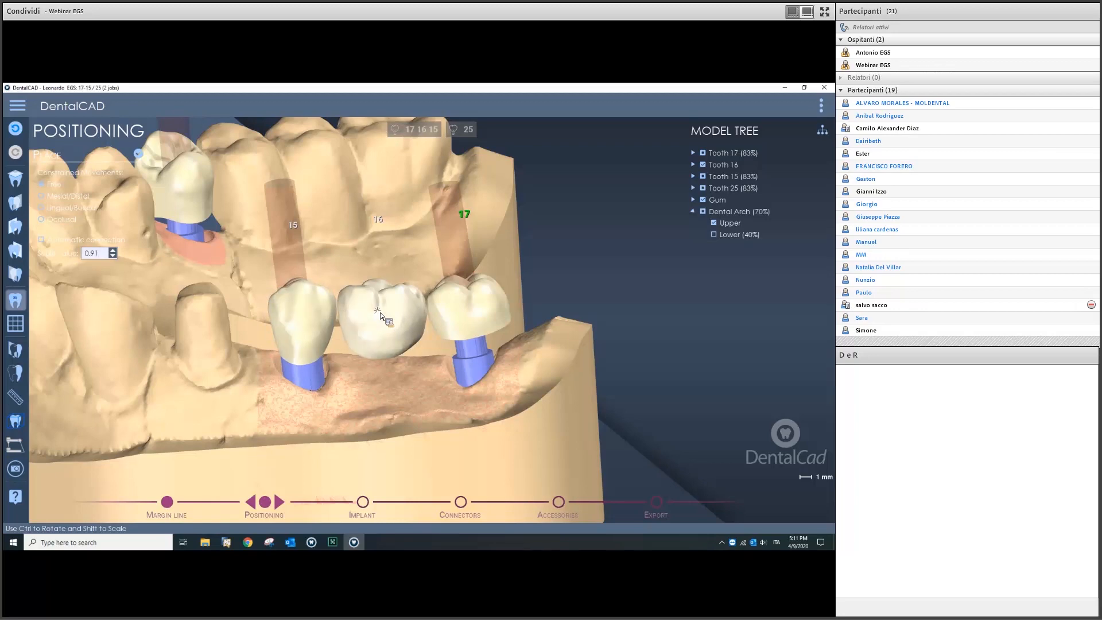
scroll(424, 375, down, 4)
right_drag(425, 376, 500, 337)
Step: Enlarge the tooth 25 crown to 1.14 scale and confirm the placement
shift+drag(501, 340, 512, 354)
scroll(512, 354, down, 5)
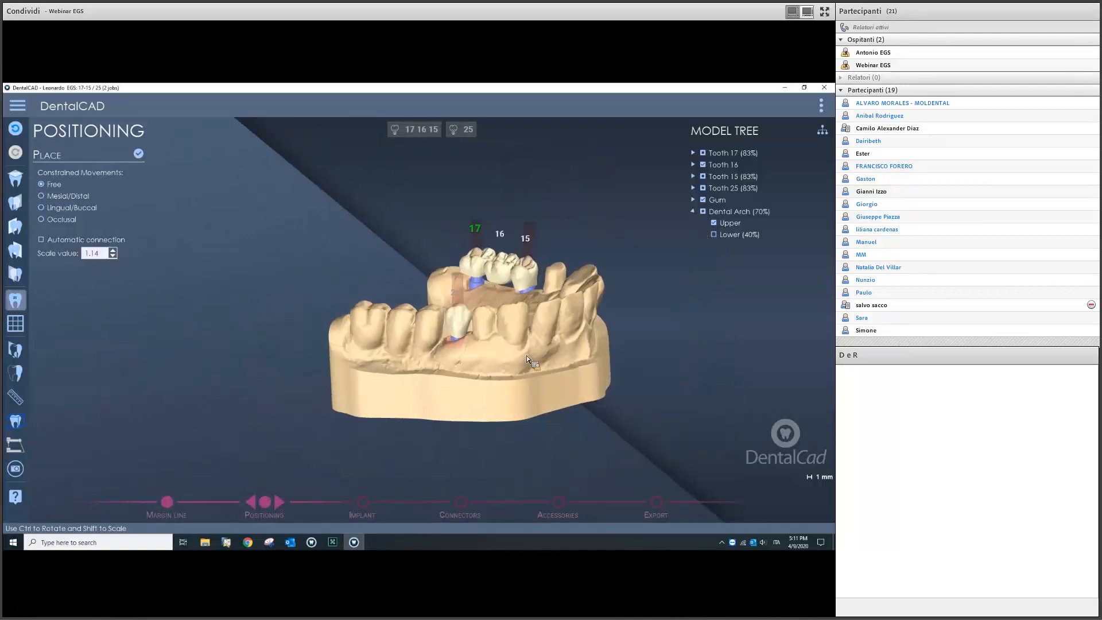
click(142, 156)
mouse_move(543, 313)
middle_down()
mouse_move(531, 344)
mouse_move(445, 344)
mouse_move(339, 298)
middle_up()
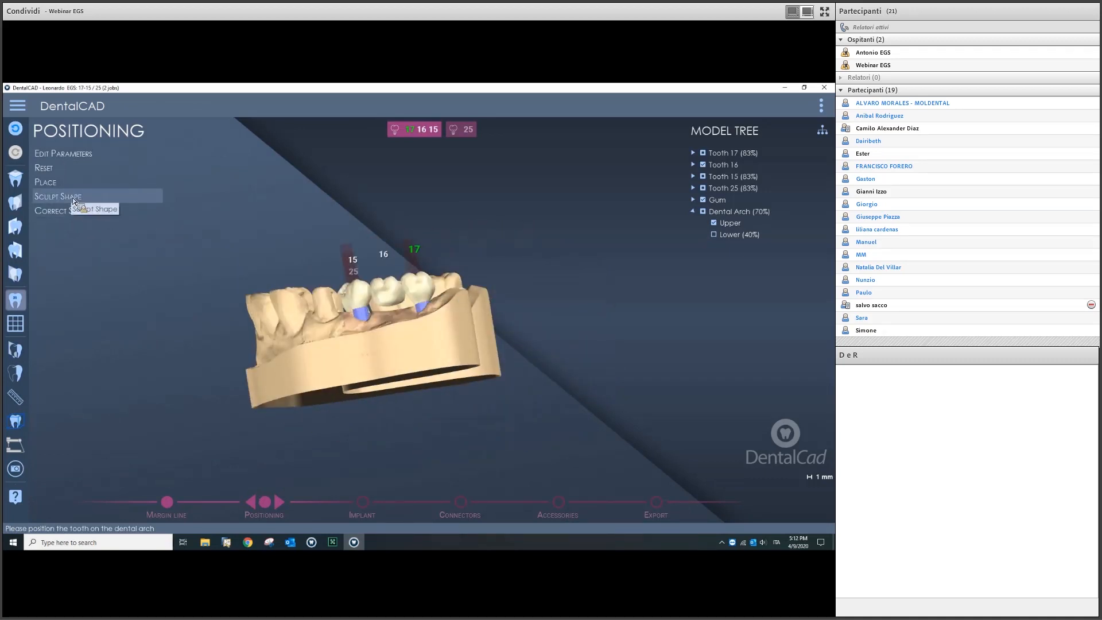
middle_drag(354, 305, 665, 239)
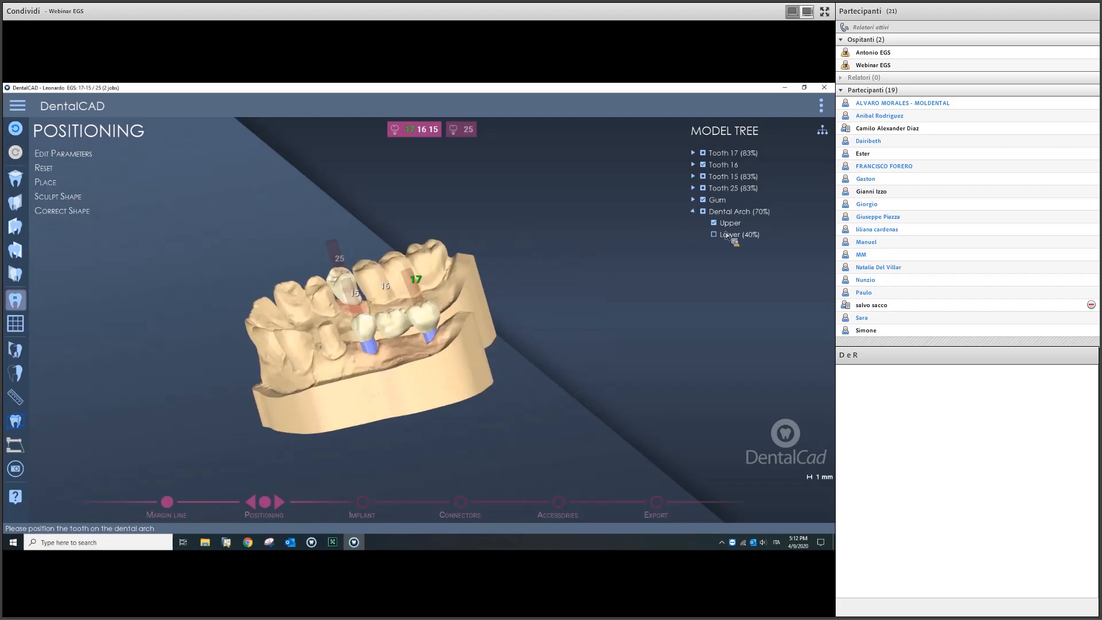
Step: Show the lower arch fully opaque and zoom in around tooth 25
click(714, 234)
right_drag(455, 298, 428, 381)
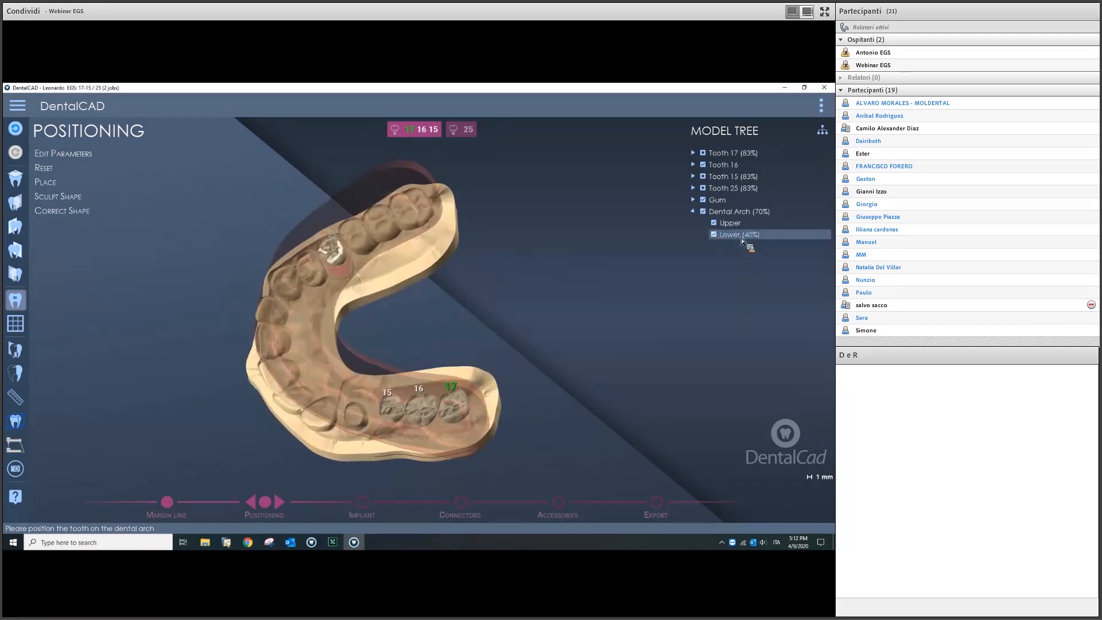
click(742, 238)
right_drag(399, 380, 416, 311)
middle_drag(416, 311, 397, 355)
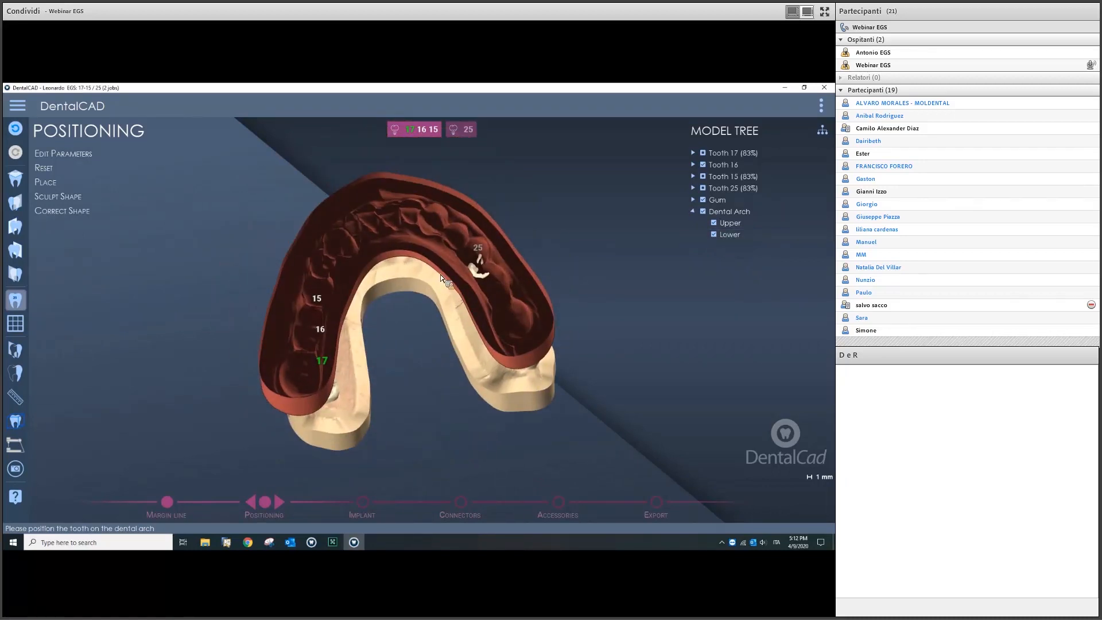
scroll(398, 354, up, 5)
middle_drag(481, 252, 443, 327)
scroll(450, 312, up, 3)
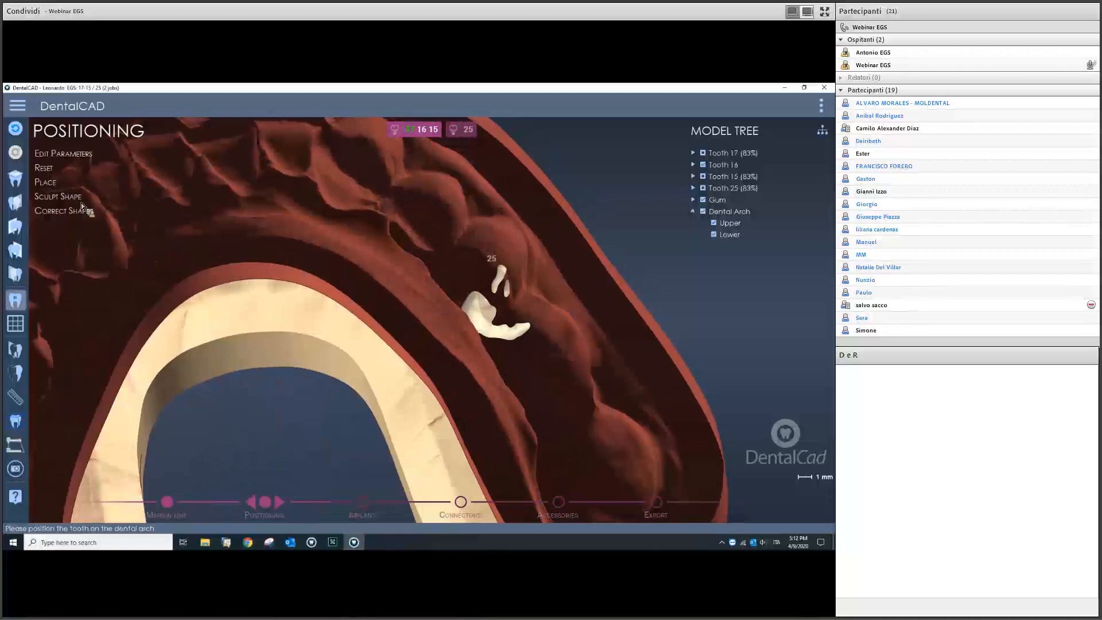
Step: Run antagonist-only shape correction on tooth 25, with mesial, distal and gingiva corrections off
click(78, 212)
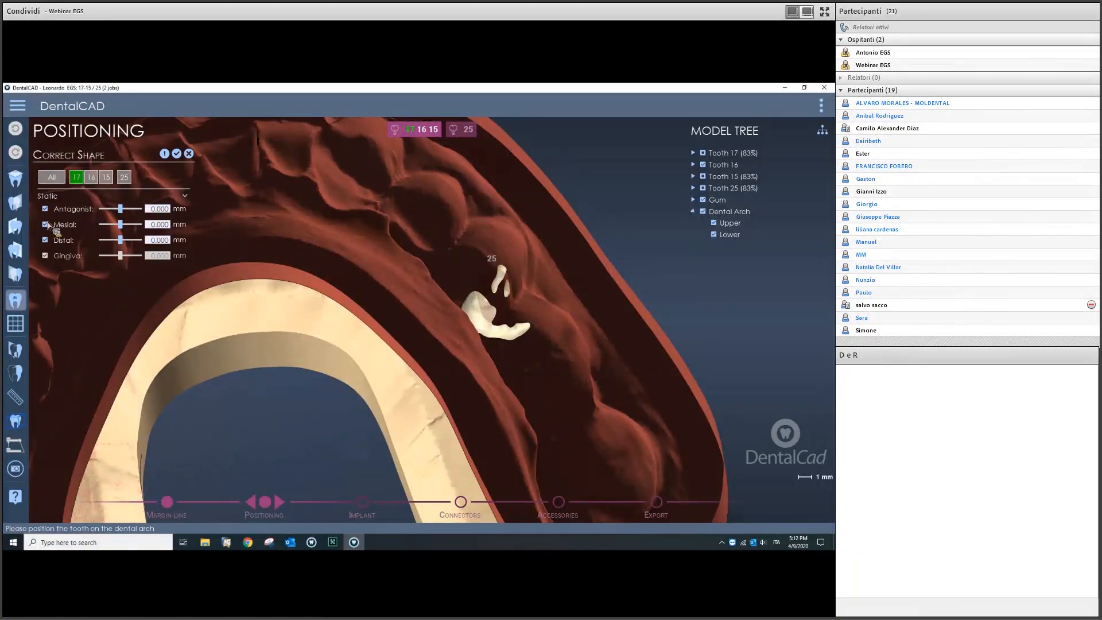
click(53, 178)
click(48, 225)
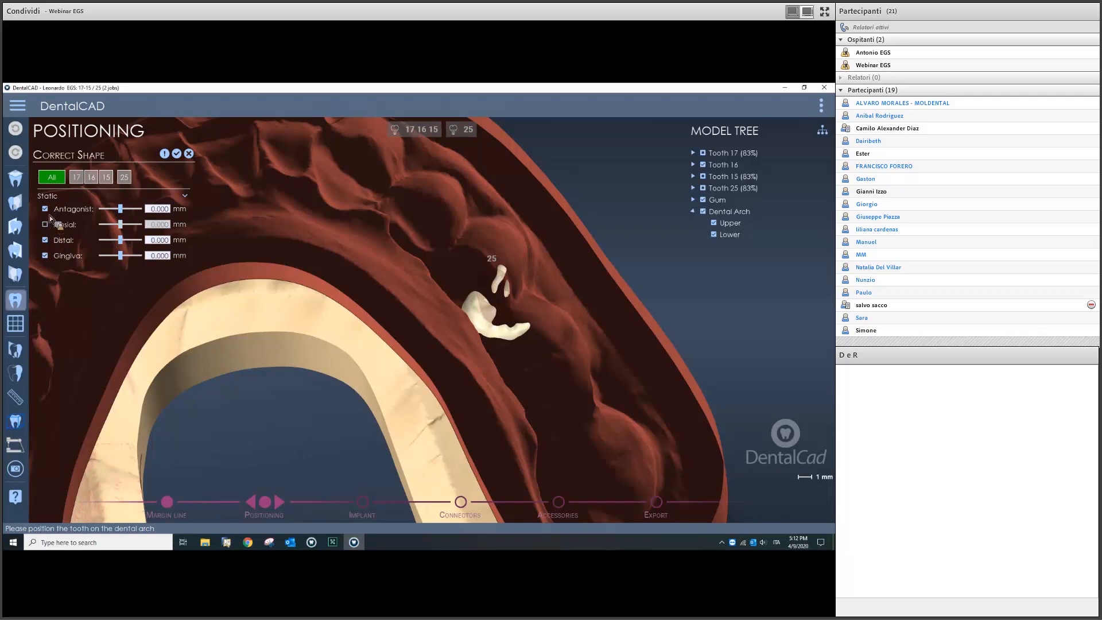
click(46, 209)
click(46, 240)
click(46, 255)
click(124, 176)
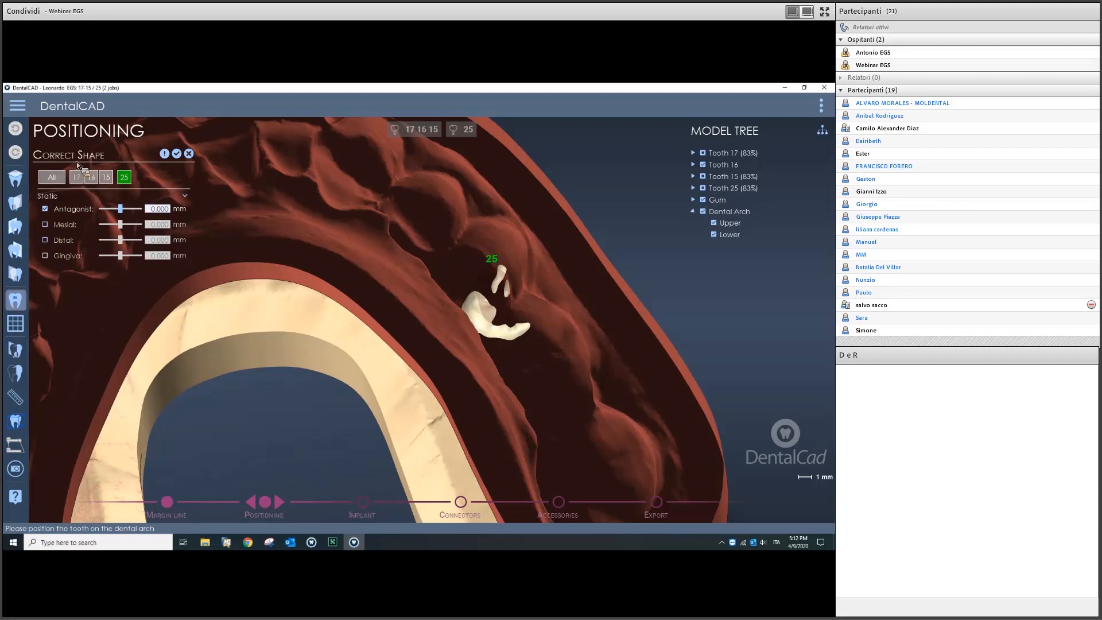
click(166, 154)
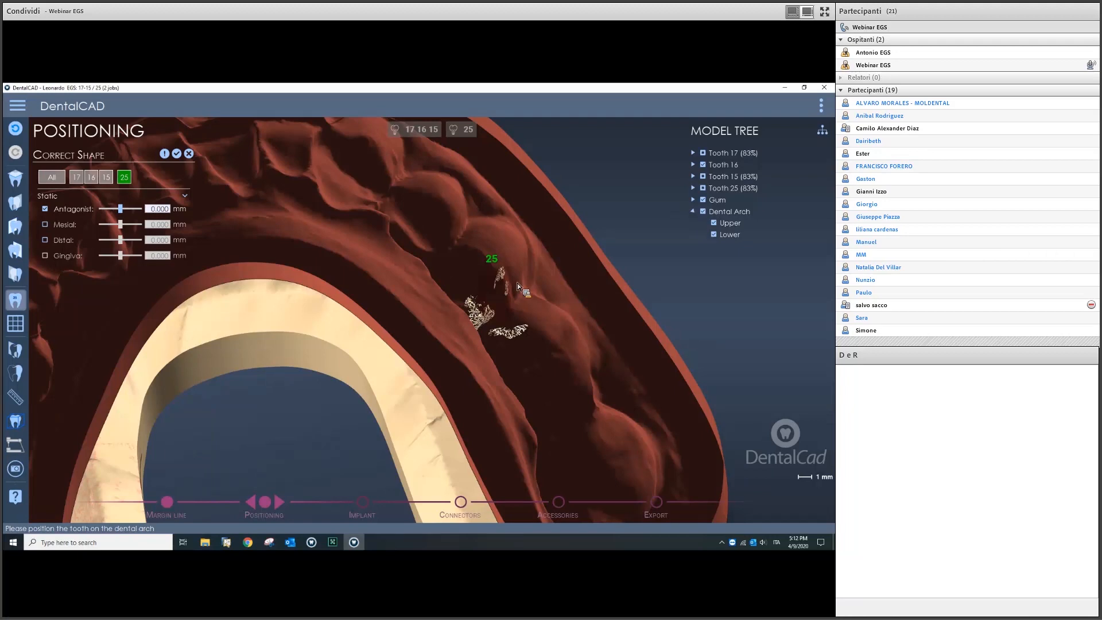
Step: Inspect the jaws from several angles, then hide the lower arch
scroll(444, 346, down, 6)
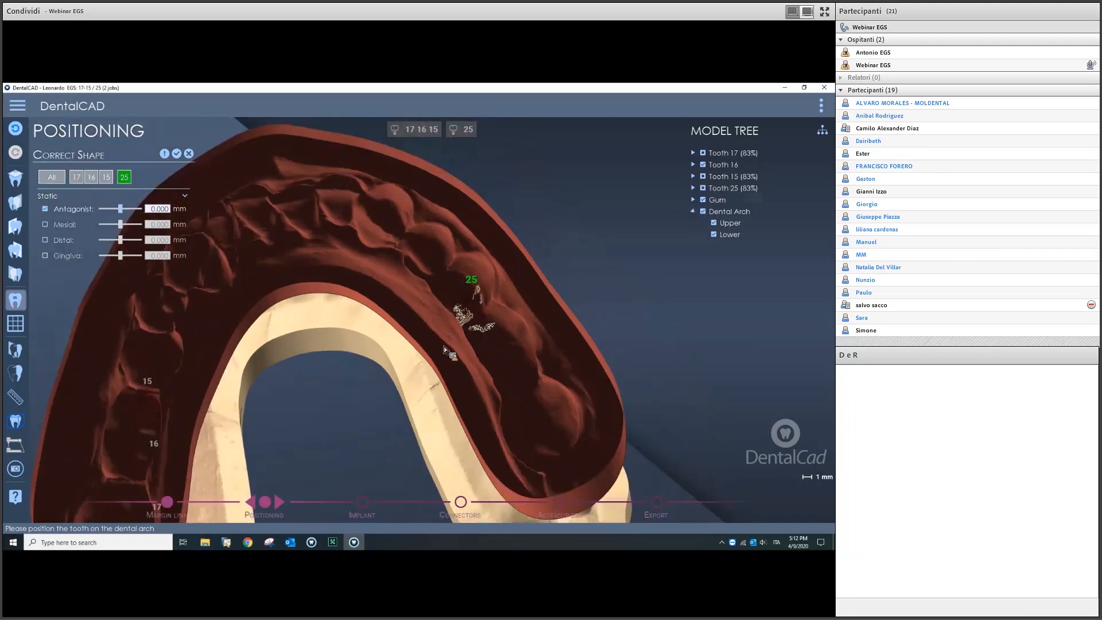
right_drag(429, 353, 543, 308)
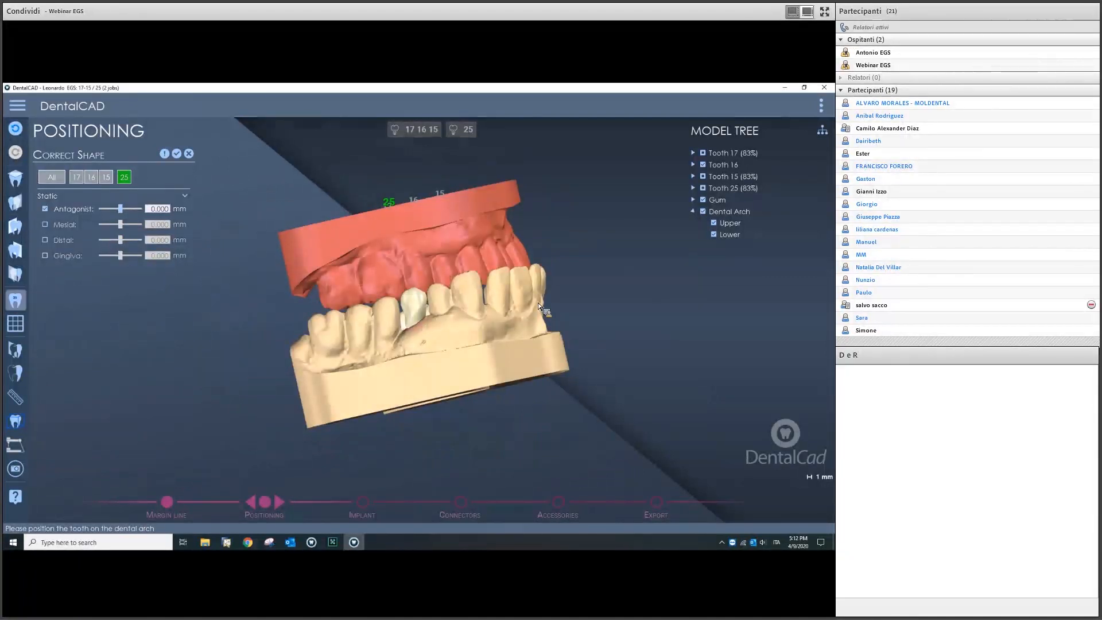
scroll(537, 302, down, 3)
right_drag(504, 346, 472, 354)
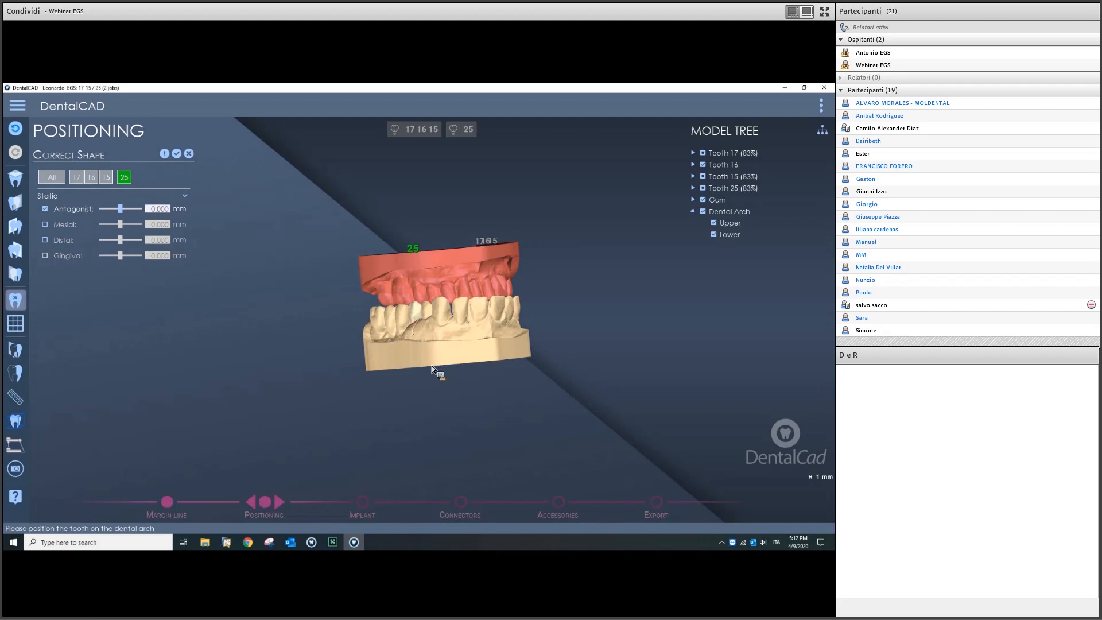
right_drag(431, 366, 490, 315)
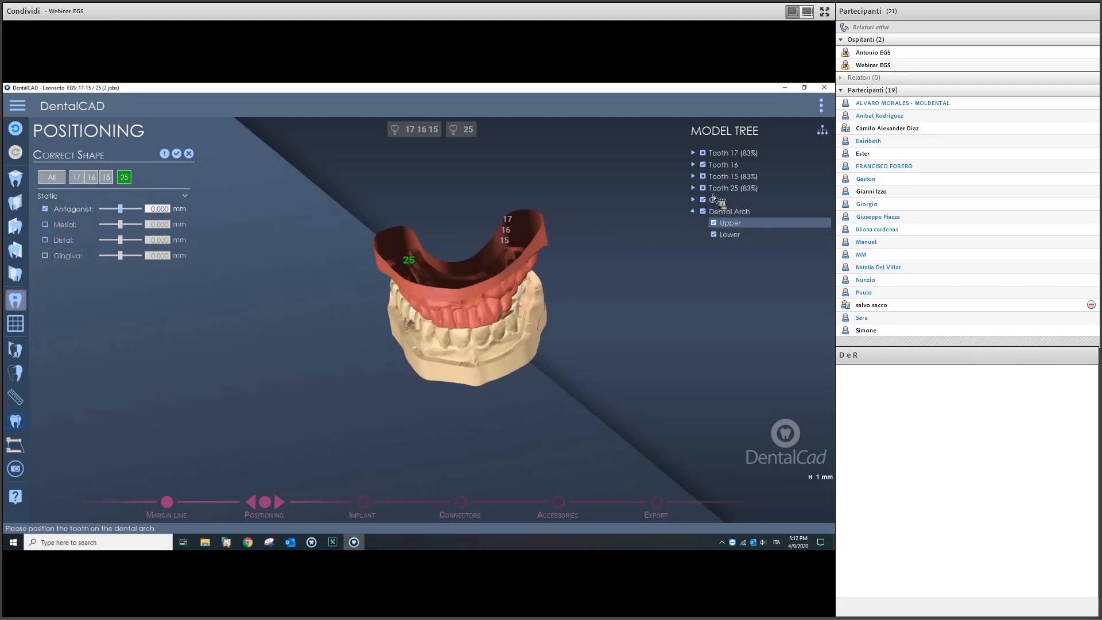
click(713, 235)
right_drag(536, 276, 431, 265)
scroll(430, 264, up, 6)
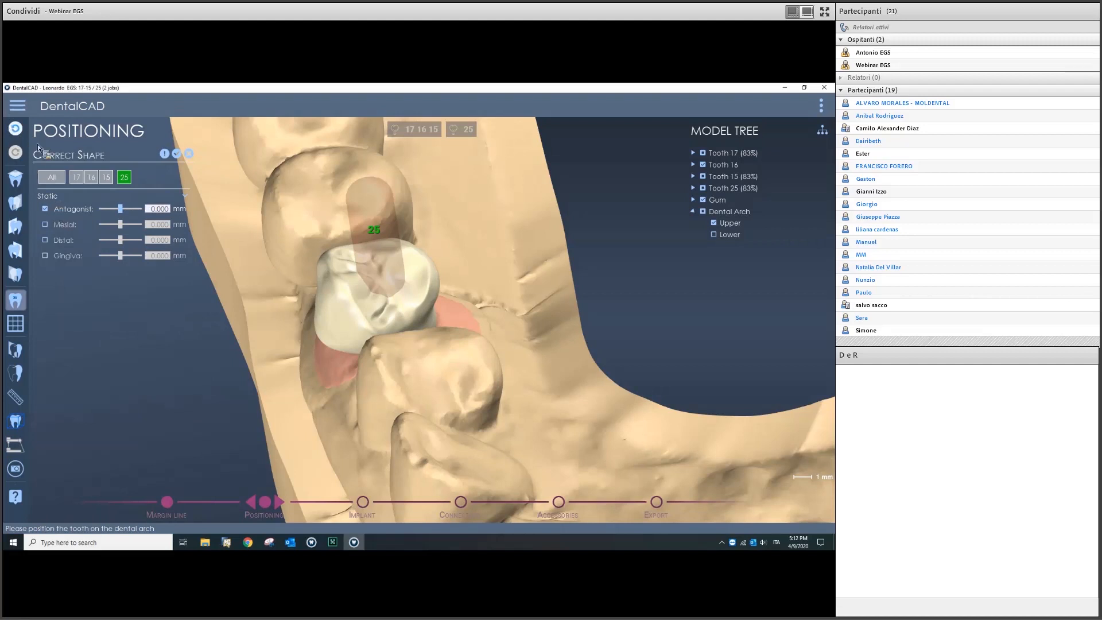
scroll(453, 381, down, 8)
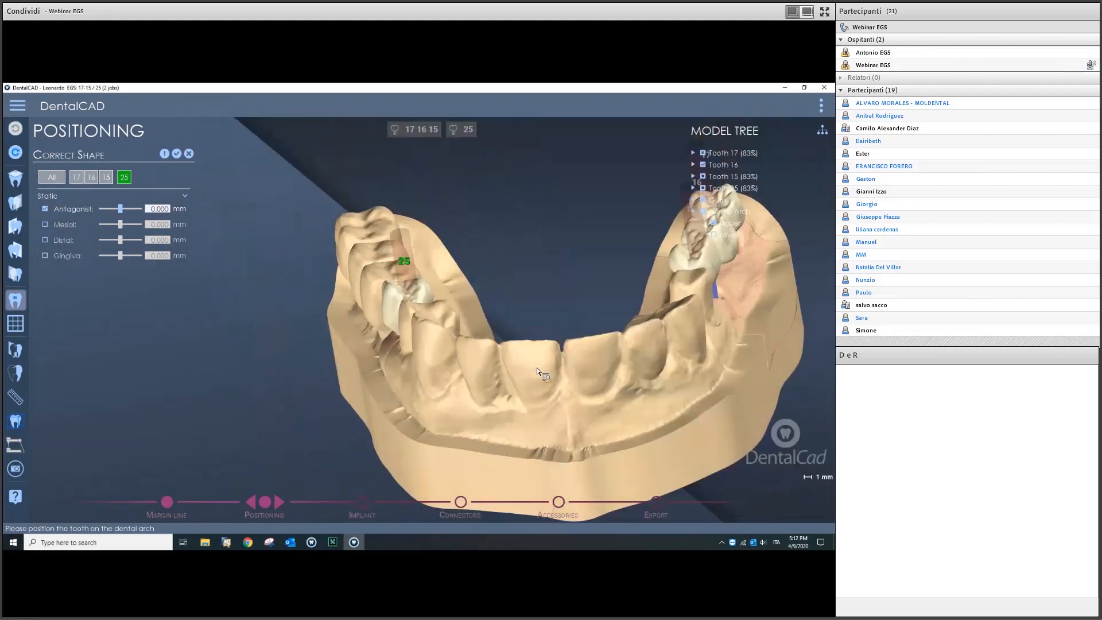
Step: Apply the shape correction to the crowns with 0.000 mm antagonist distance
click(177, 154)
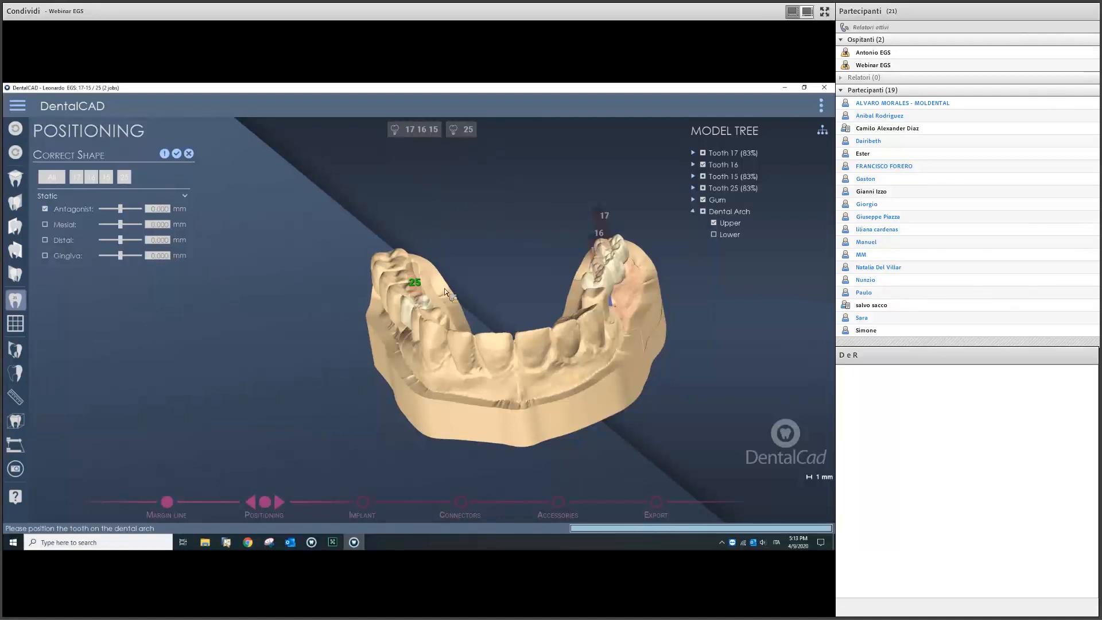
scroll(481, 314, up, 5)
middle_drag(487, 360, 412, 308)
scroll(484, 379, down, 5)
right_drag(412, 309, 405, 339)
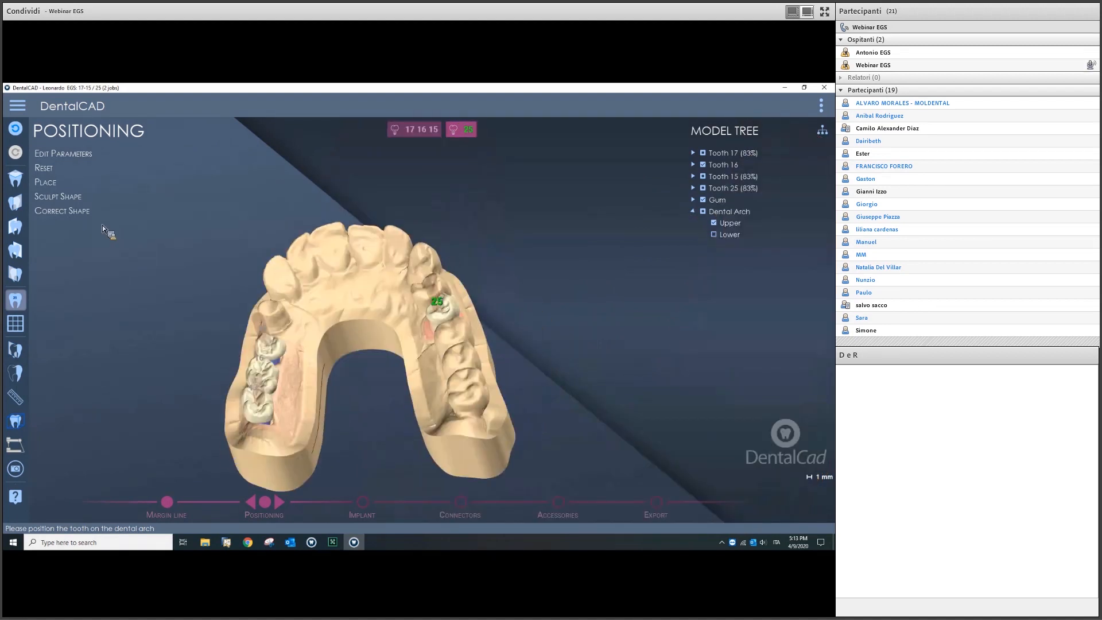
Step: Open Sculpt Shape in Add mode with the first brush shape selected
click(77, 198)
mouse_move(420, 343)
middle_down()
mouse_move(423, 333)
mouse_move(391, 334)
middle_up()
scroll(357, 353, up, 2)
right_drag(357, 350, 384, 249)
middle_drag(384, 249, 397, 279)
right_drag(398, 279, 397, 258)
click(63, 194)
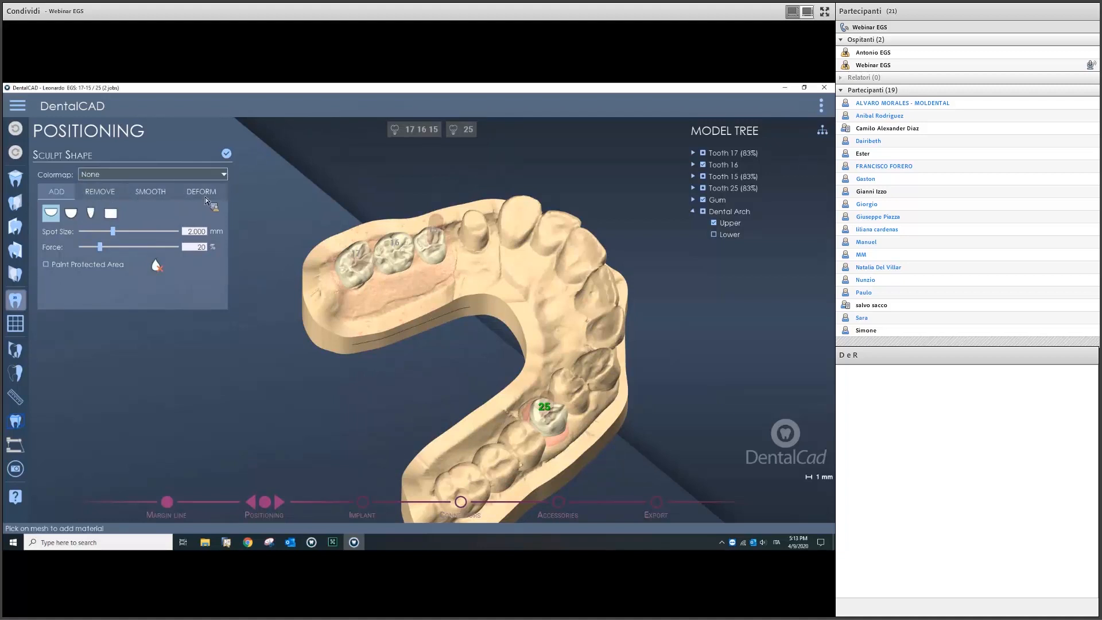
click(79, 217)
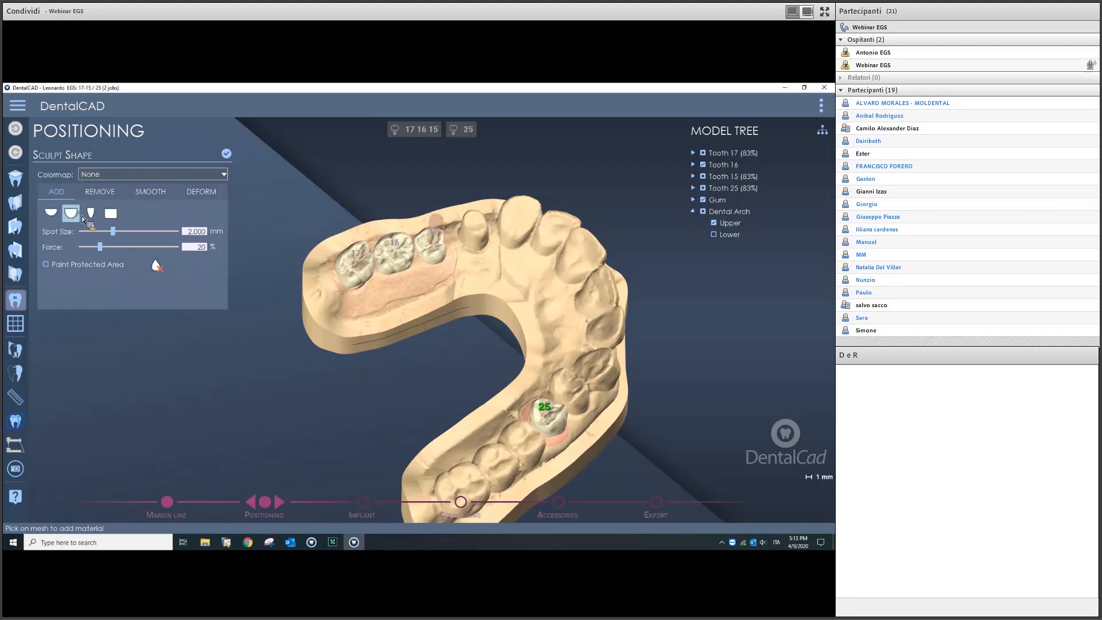
click(90, 213)
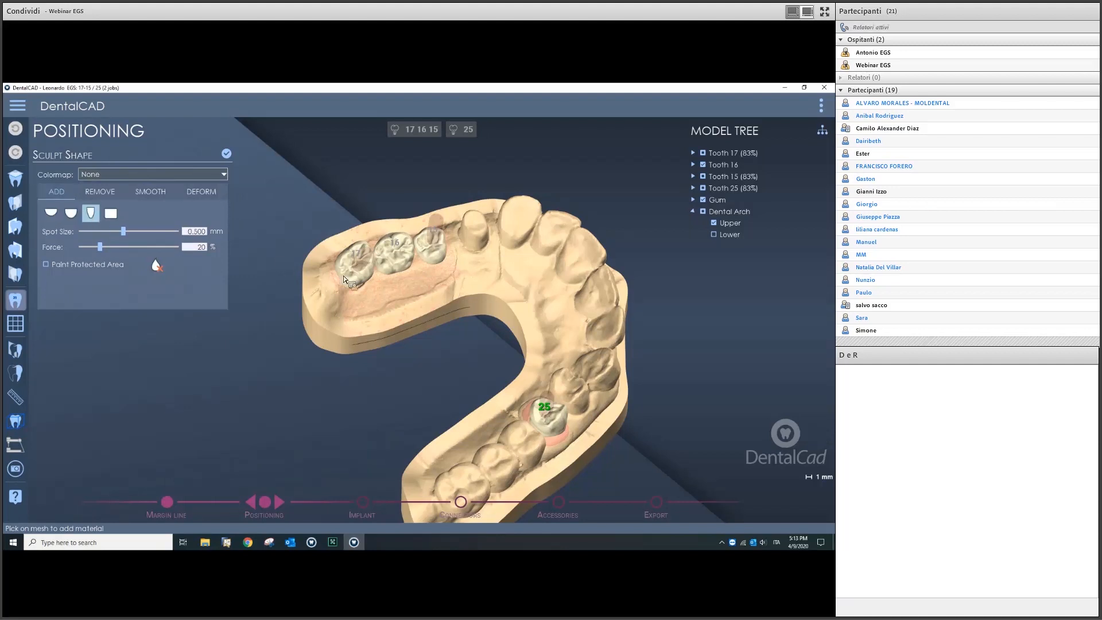
click(52, 213)
Step: Build up and even out the mesial cusp of tooth 16 with added material
scroll(411, 274, up, 5)
scroll(413, 273, up, 6)
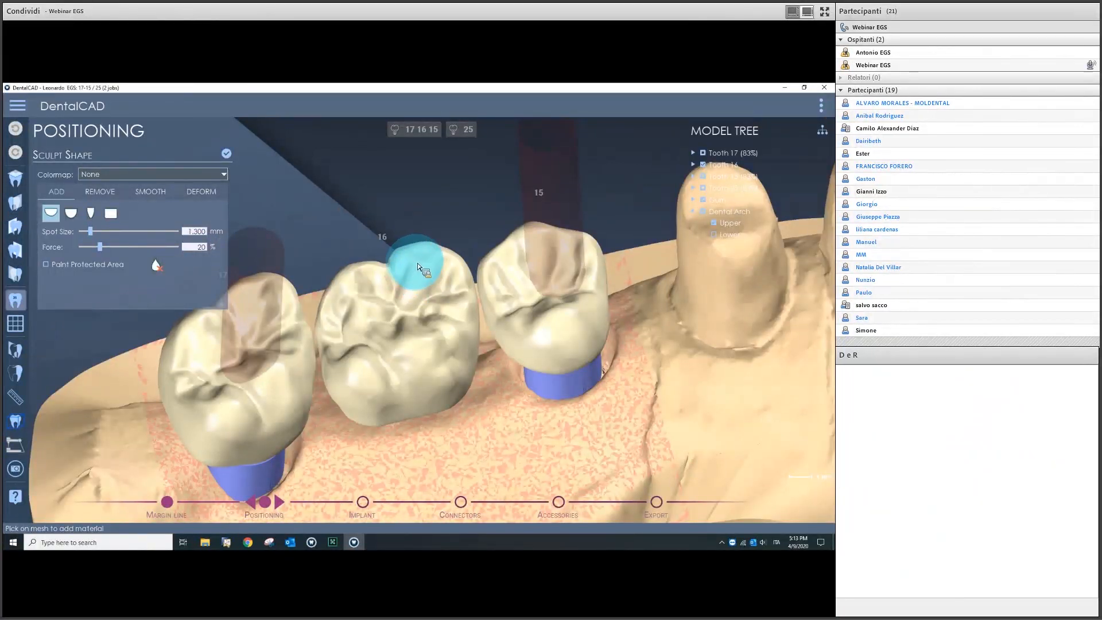
mouse_move(414, 260)
mouse_down()
mouse_move(437, 256)
mouse_move(426, 250)
mouse_up()
shift+scroll(425, 250, up, 3)
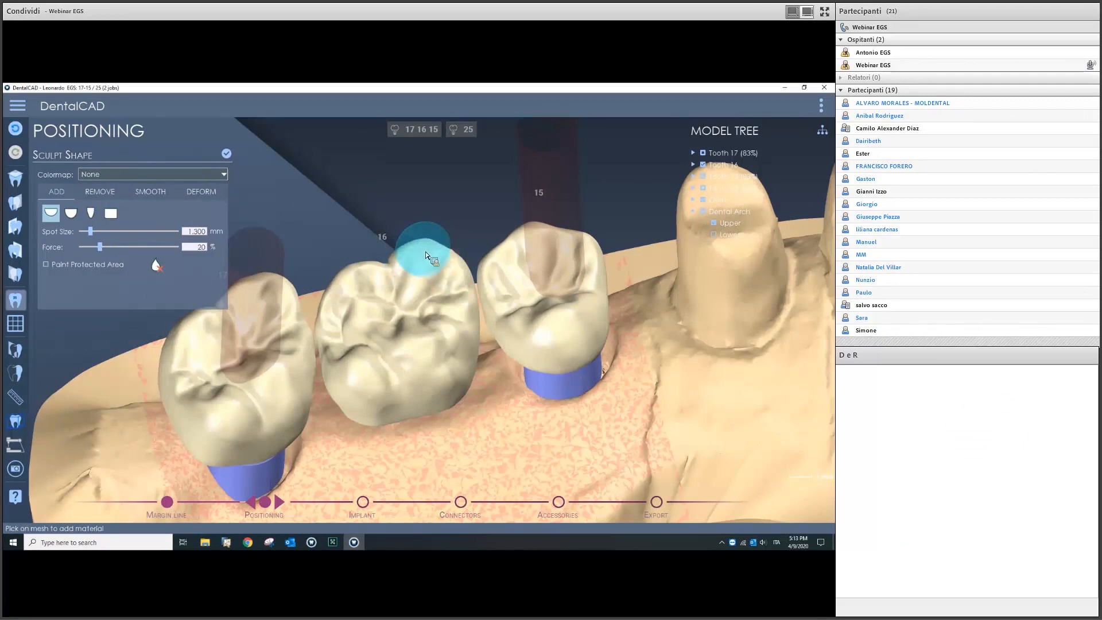
mouse_move(423, 252)
shift+mouse_down()
mouse_move(400, 254)
mouse_move(444, 253)
shift+mouse_up()
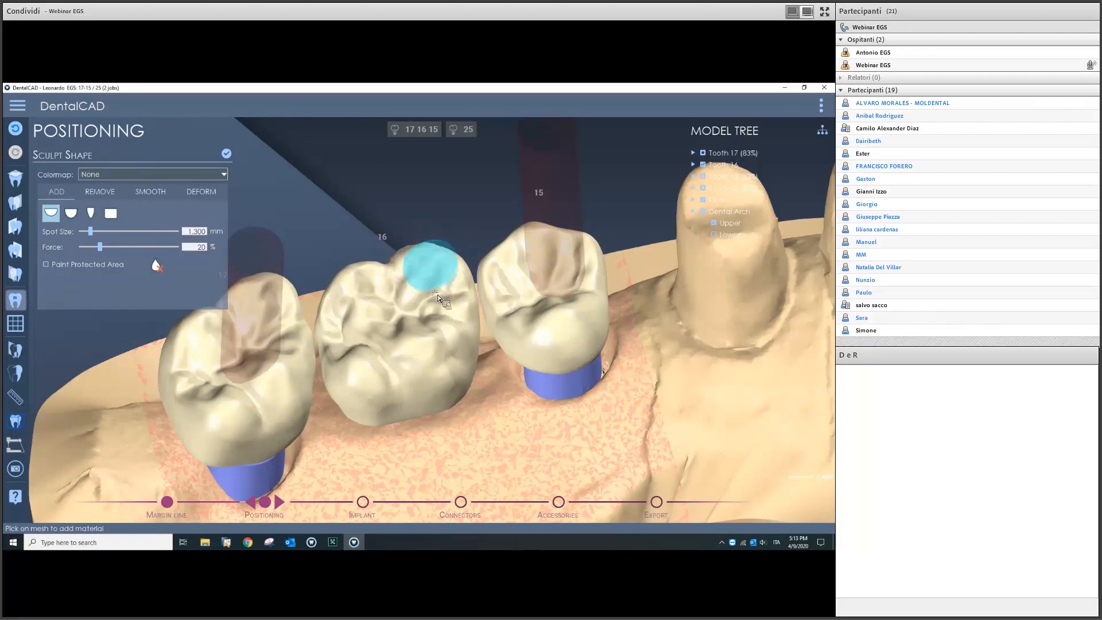
Step: Switch the sculpt tool to Smooth with 1.000 mm spot size and 20% force
scroll(440, 291, up, 4)
scroll(440, 293, down, 4)
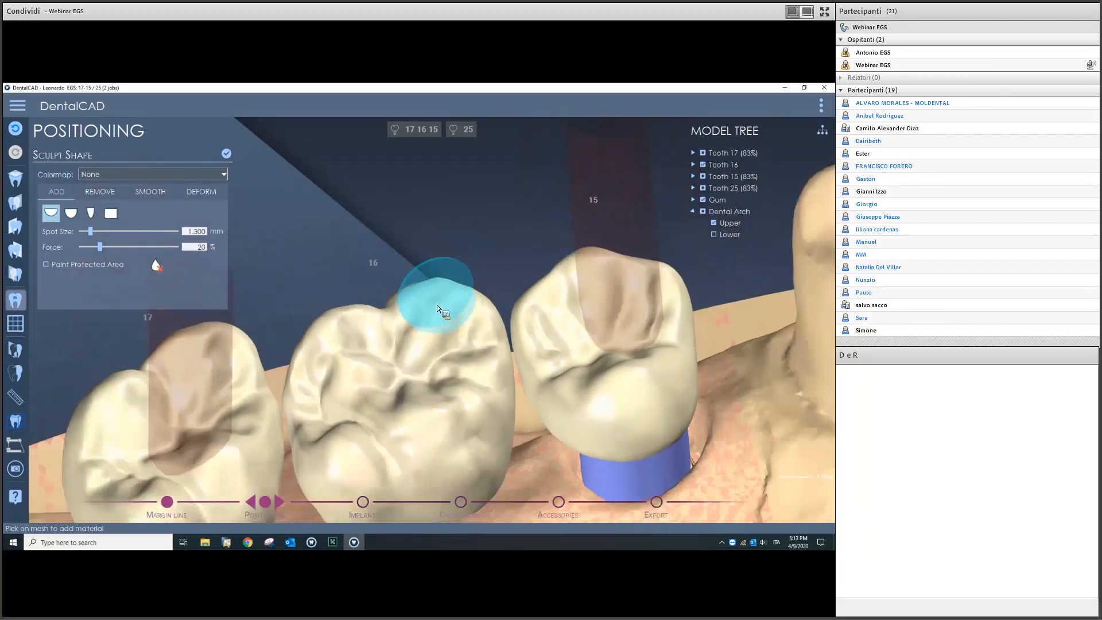
scroll(436, 297, up, 2)
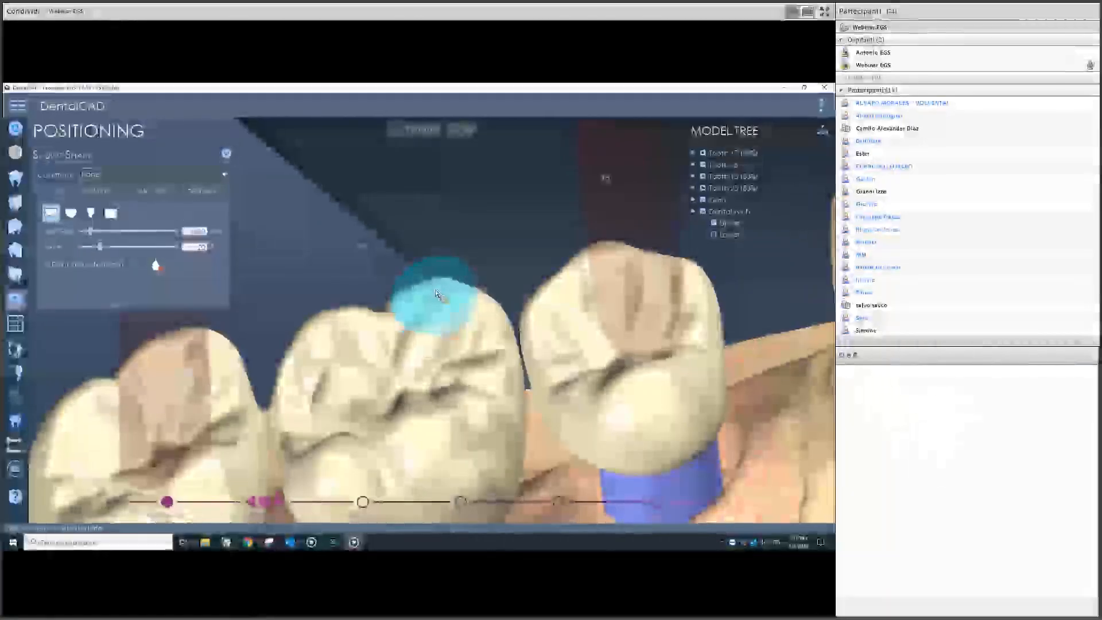
ctrl+scroll(424, 293, down, 2)
ctrl+scroll(424, 293, up, 4)
ctrl+scroll(424, 293, down, 3)
ctrl+scroll(424, 293, up, 1)
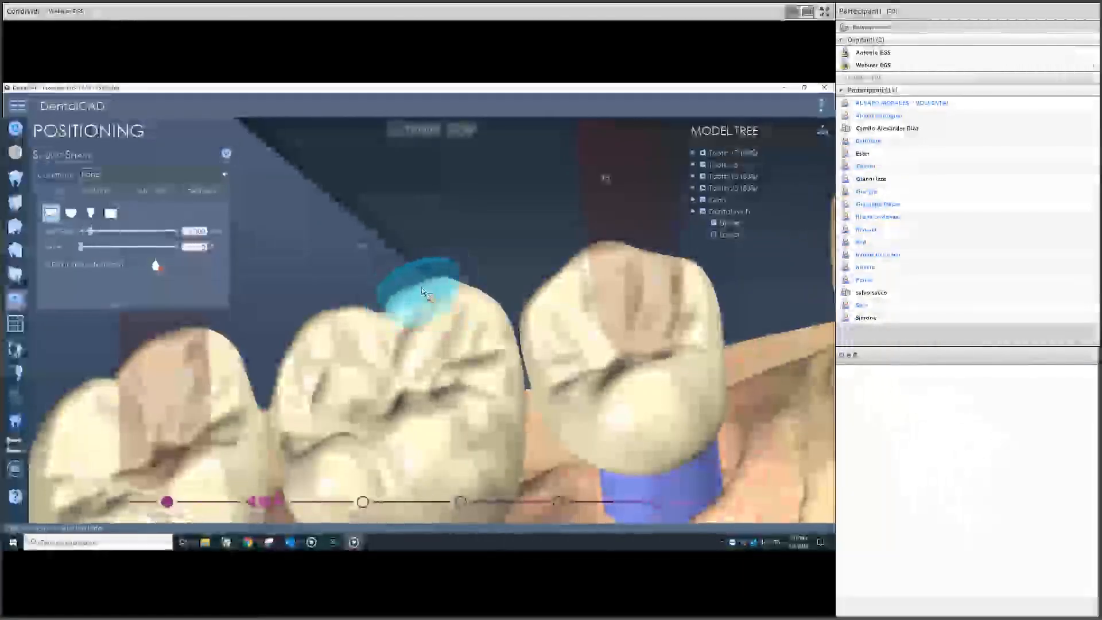
ctrl+scroll(422, 289, up, 3)
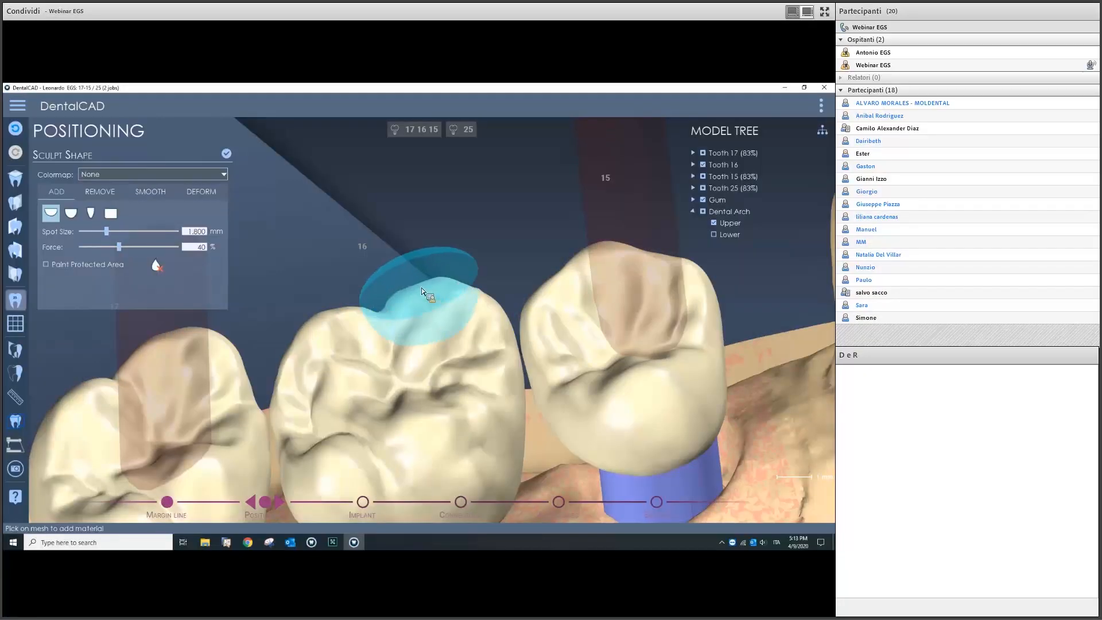
click(150, 191)
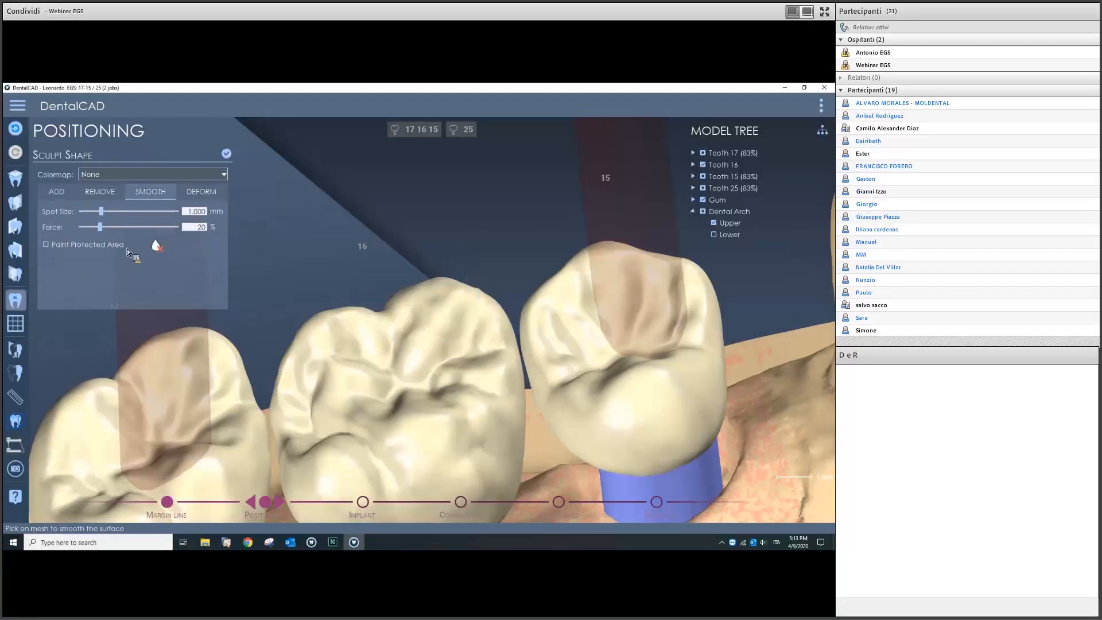
Step: Switch sculpting to Deform in Tooth Portion mode and try it on tooth 16
click(201, 191)
click(80, 225)
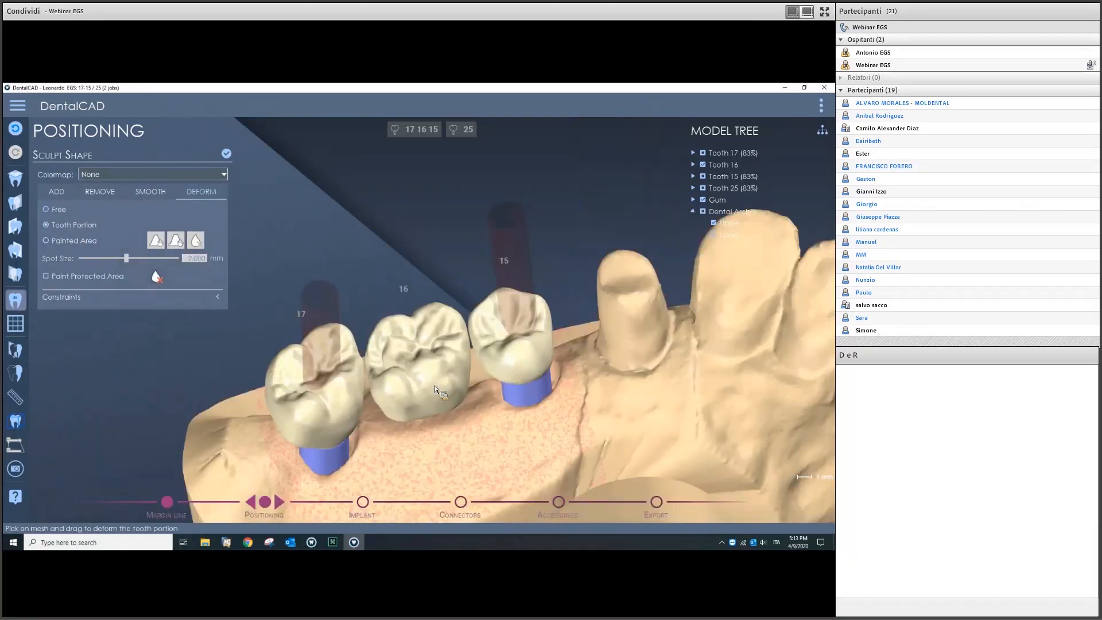
right_drag(435, 386, 433, 359)
scroll(398, 353, up, 3)
mouse_move(408, 352)
mouse_down()
mouse_move(469, 350)
mouse_move(402, 356)
mouse_move(432, 344)
mouse_up()
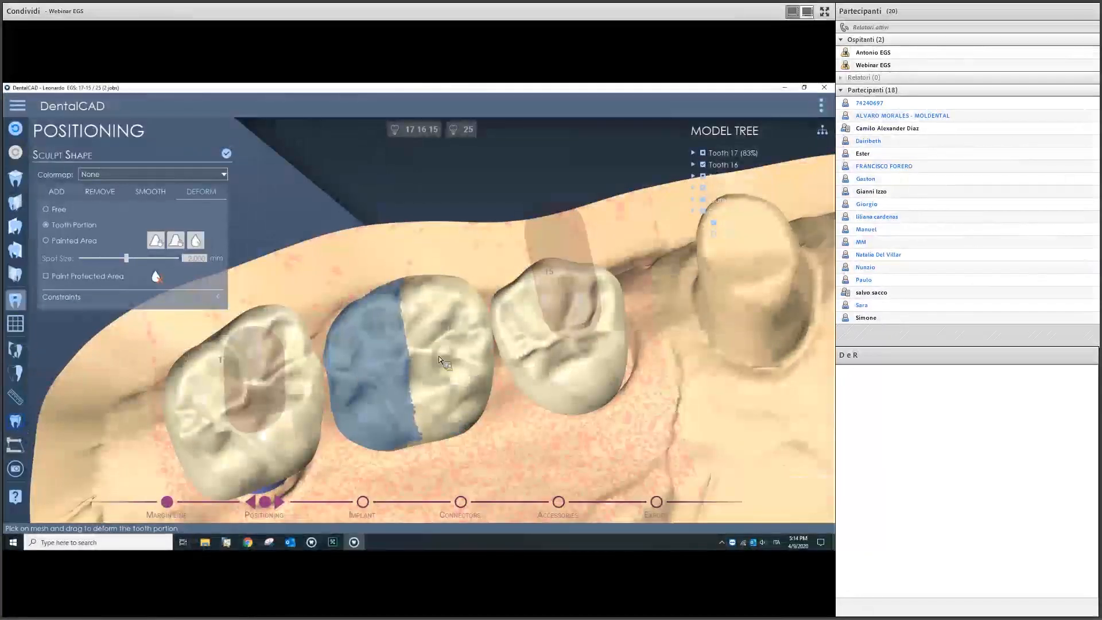
scroll(434, 345, down, 4)
right_drag(473, 374, 381, 292)
middle_drag(381, 291, 413, 329)
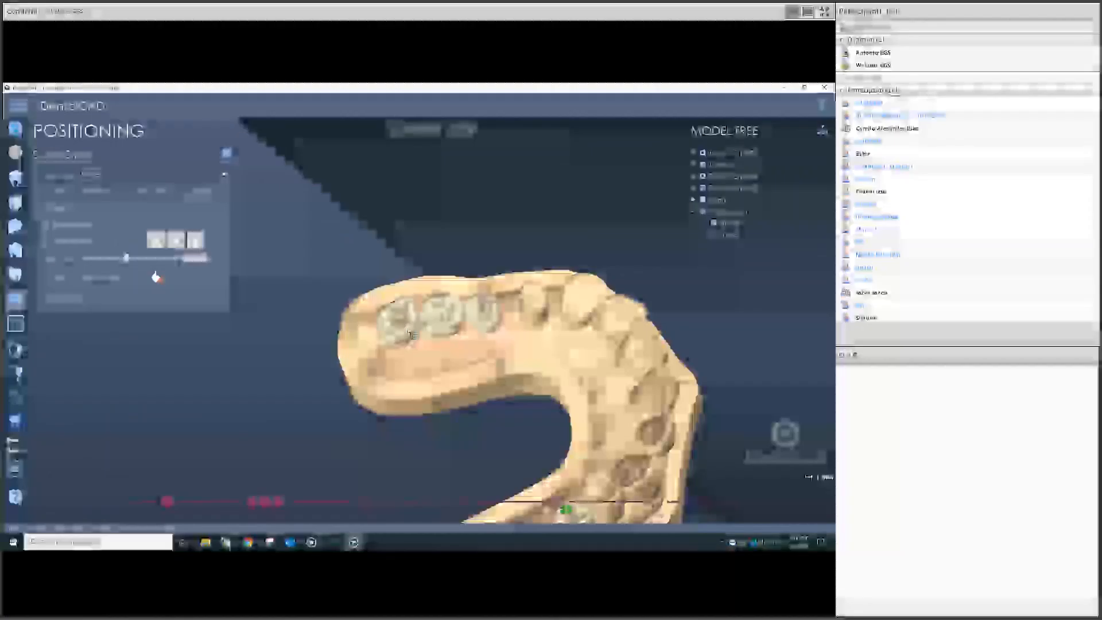
scroll(381, 315, up, 4)
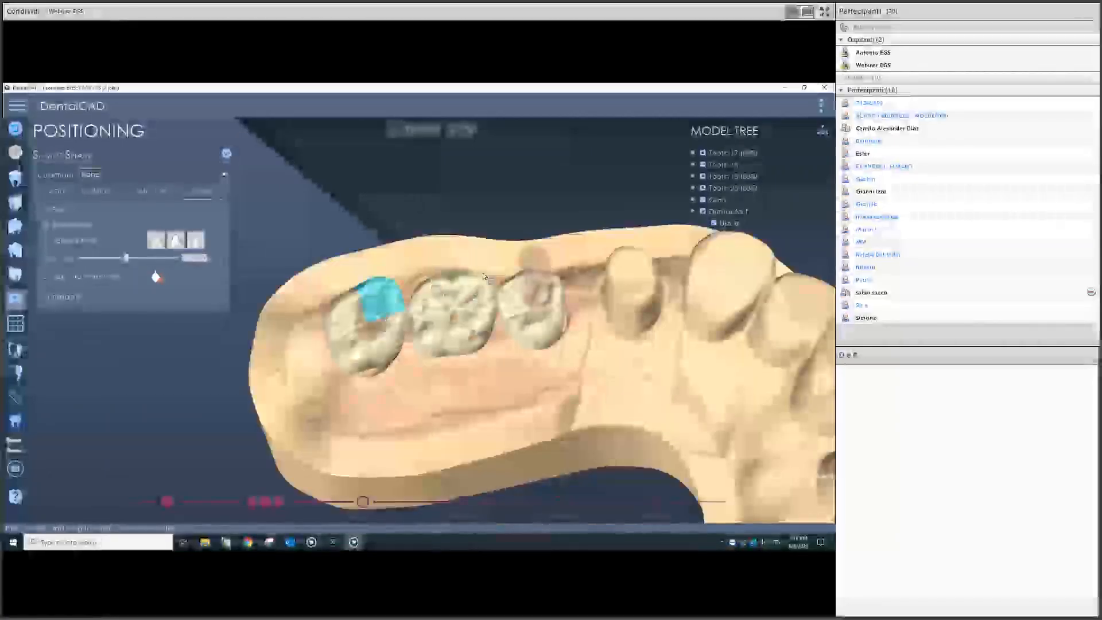
Step: List the Model Tree by component type and hide the implant axes
click(821, 133)
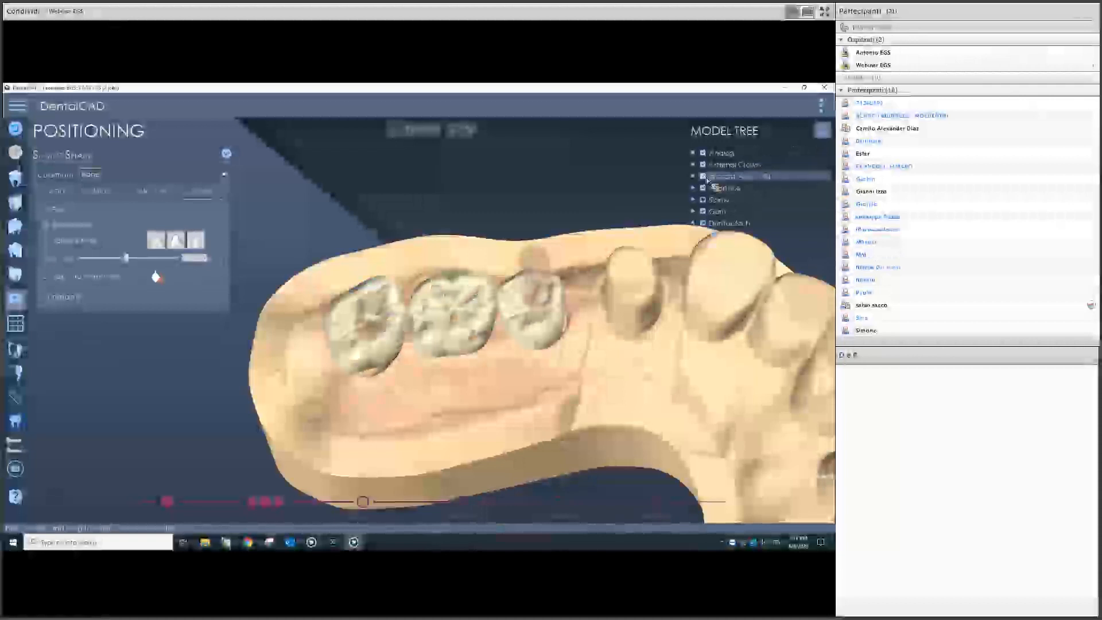
click(703, 177)
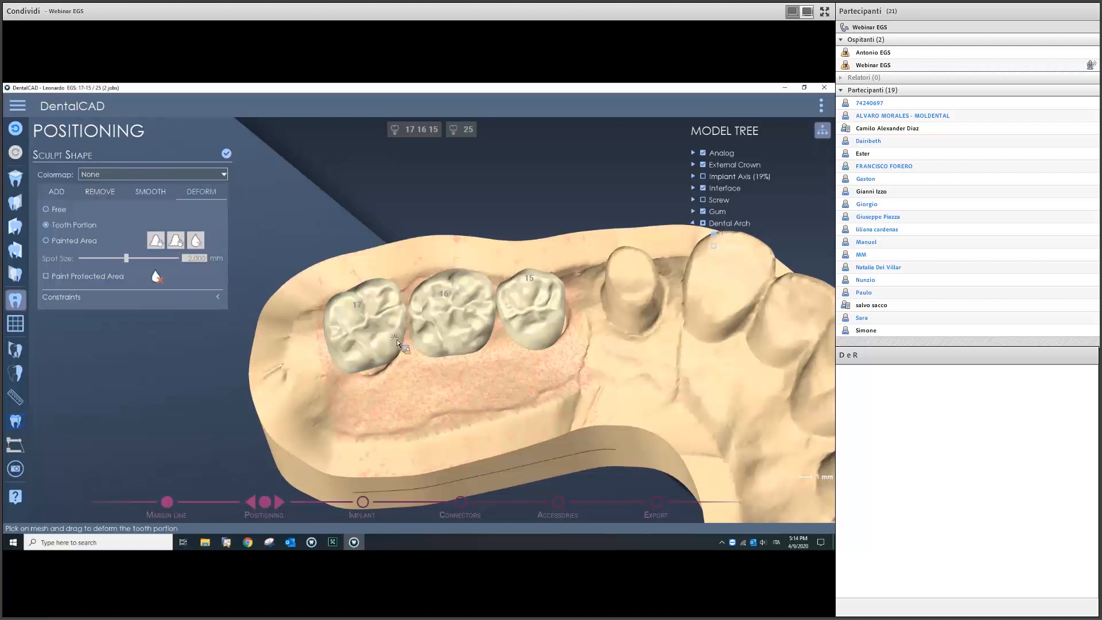
right_drag(394, 338, 393, 305)
scroll(404, 318, down, 3)
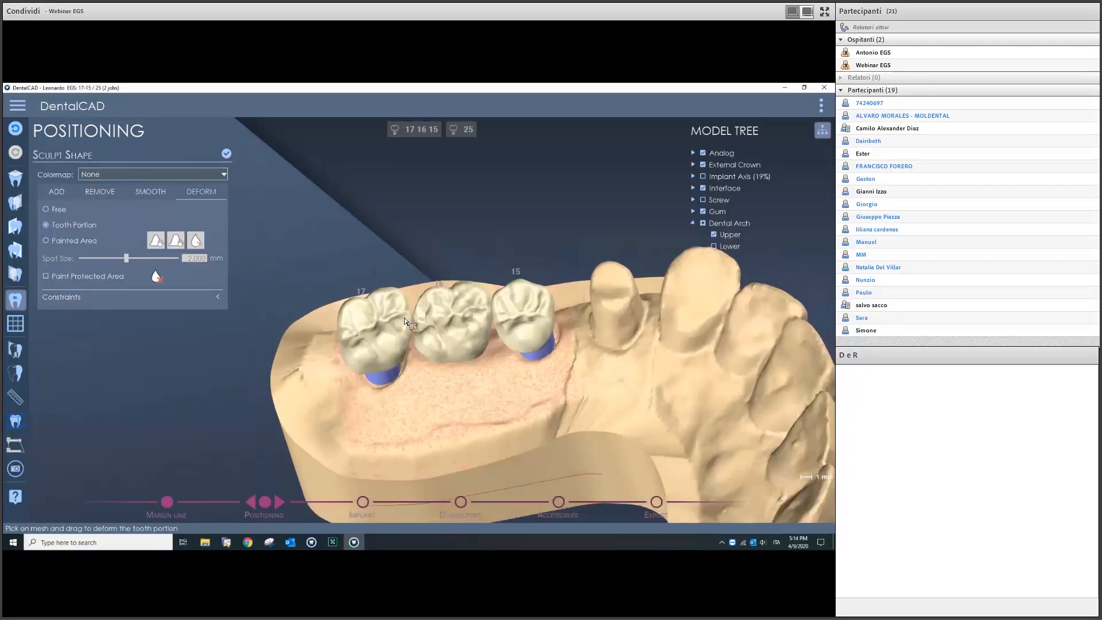
scroll(449, 305, up, 5)
right_drag(450, 306, 449, 321)
middle_drag(449, 321, 472, 321)
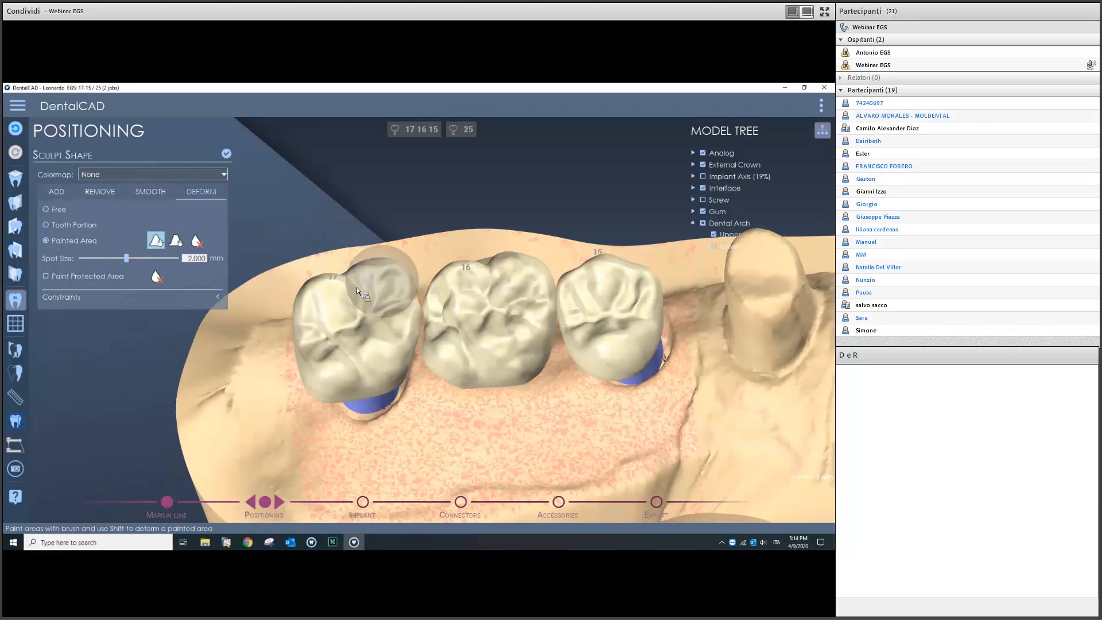
Step: Paint the top of tooth 17 and deform its painted cusp
scroll(356, 287, up, 3)
scroll(356, 289, down, 1)
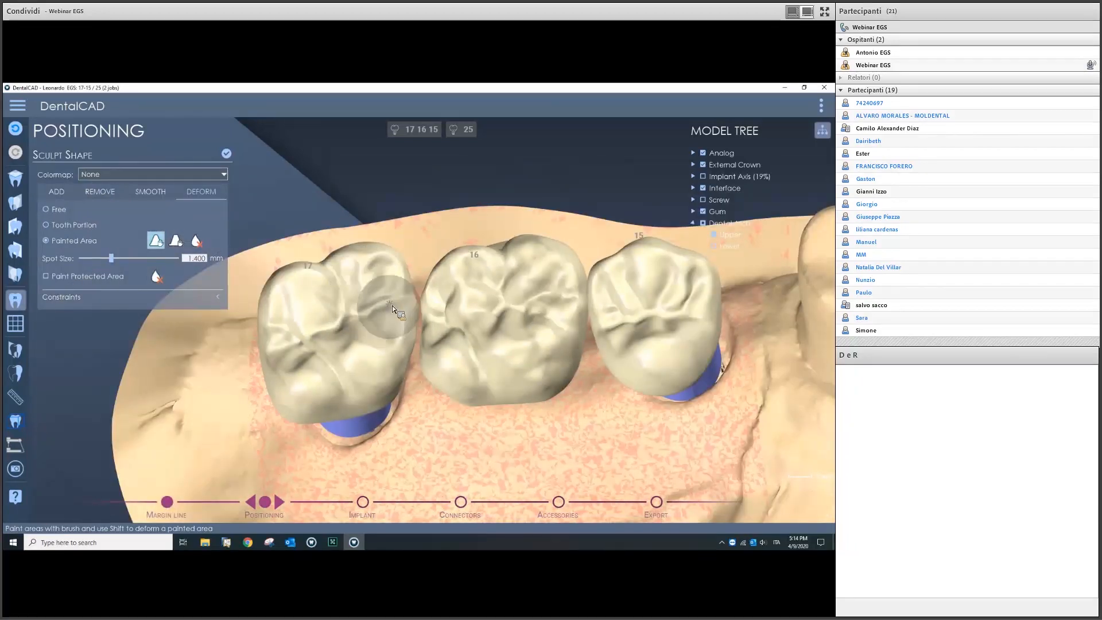
scroll(402, 303, up, 3)
scroll(435, 288, up, 2)
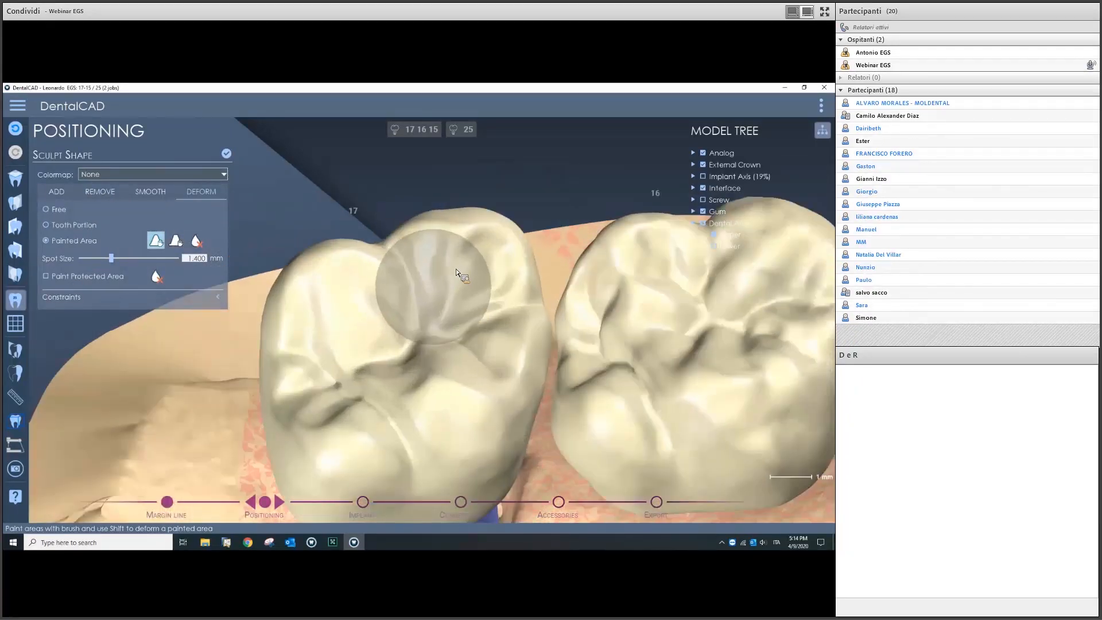
mouse_move(462, 265)
mouse_down()
mouse_move(453, 295)
mouse_move(519, 269)
mouse_up()
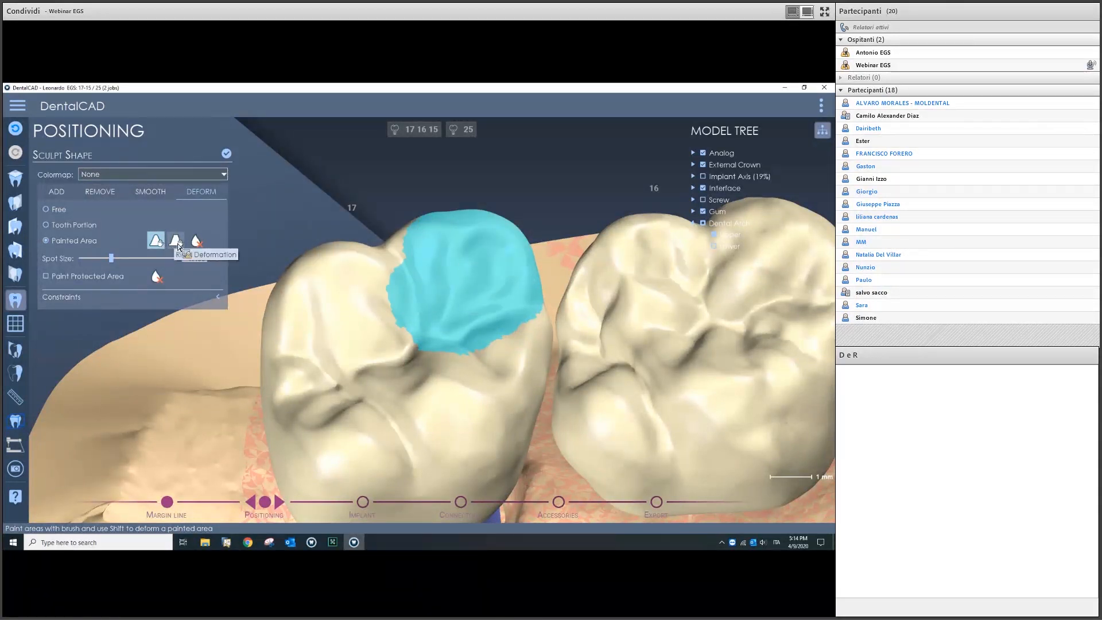
scroll(471, 252, up, 3)
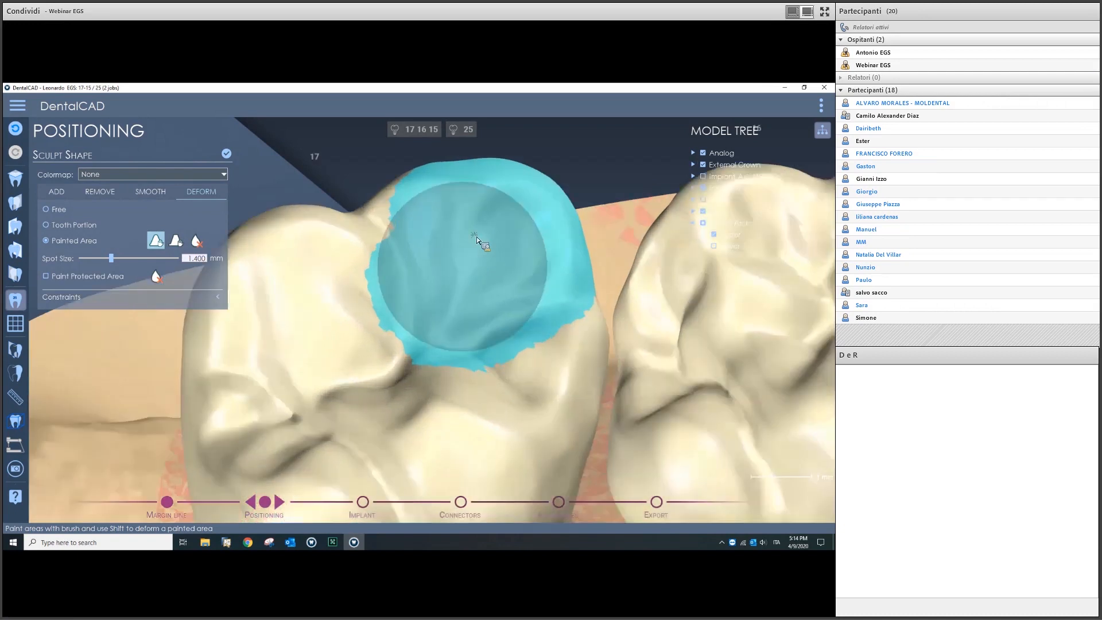
mouse_move(478, 213)
shift+mouse_down()
mouse_move(480, 192)
mouse_move(481, 209)
shift+mouse_up()
scroll(467, 245, down, 5)
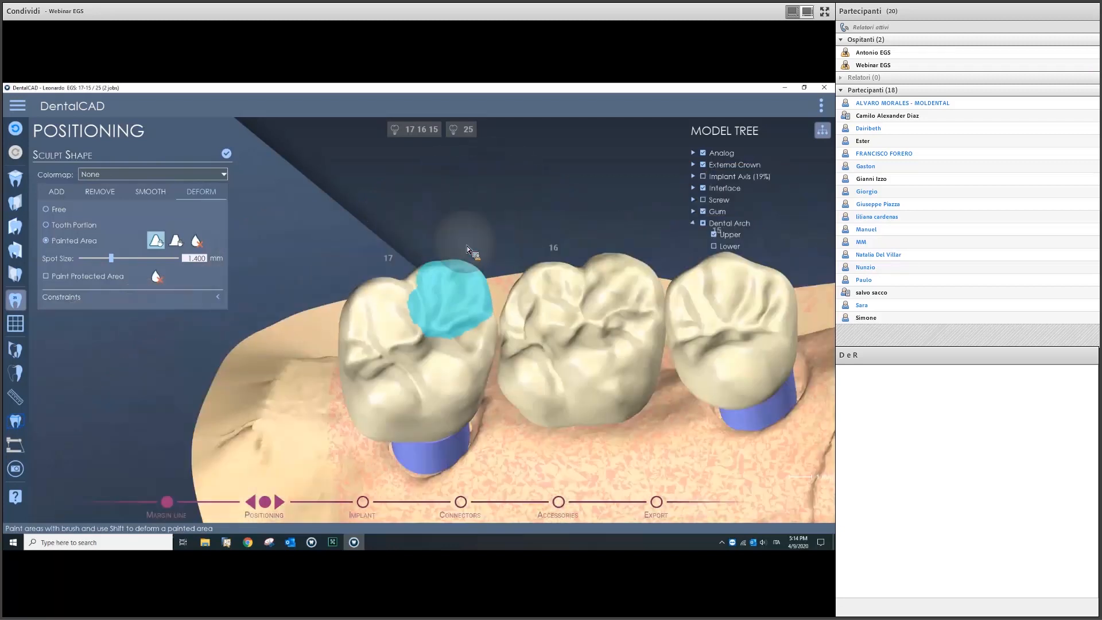
Step: Clear the painted area on tooth 17 and return the Deform tool to Tooth Portion mode
click(176, 239)
right_drag(432, 271, 446, 284)
scroll(454, 276, up, 5)
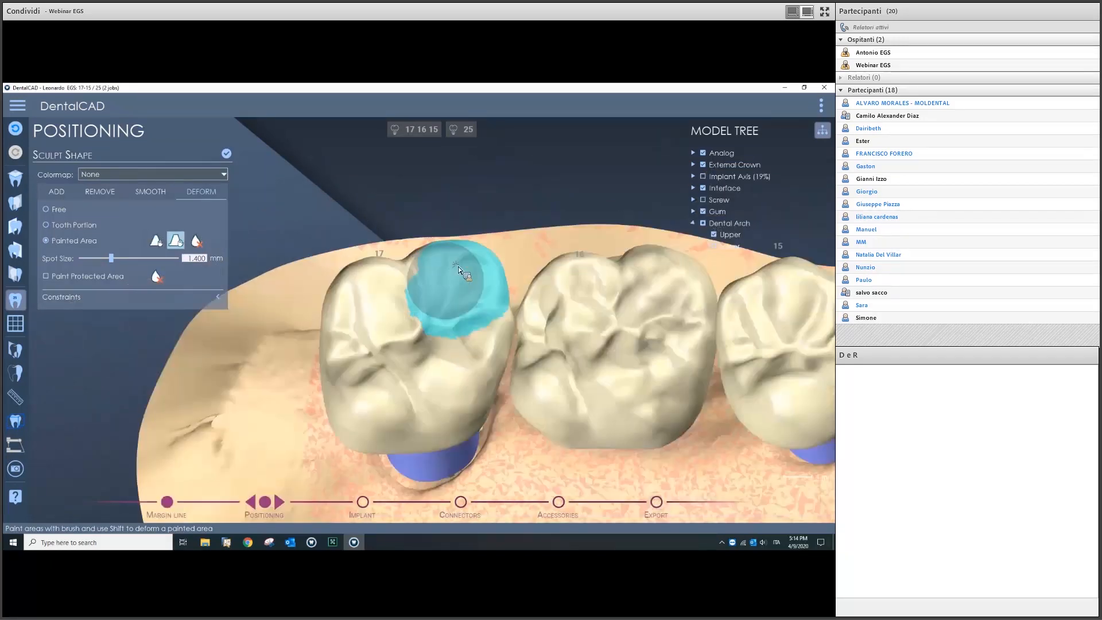
click(198, 242)
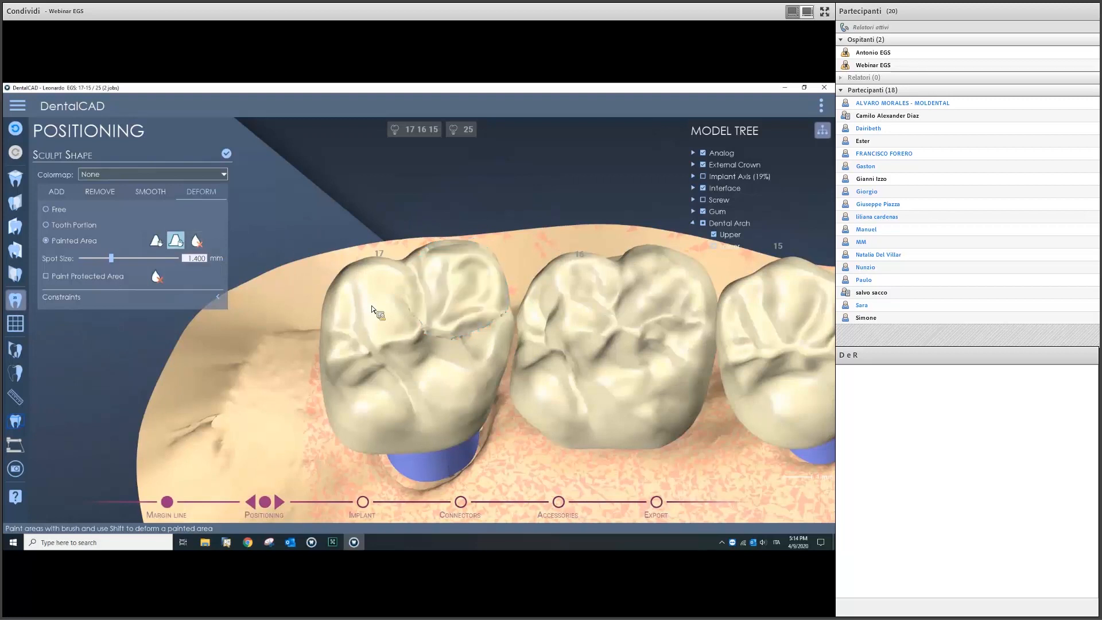
click(19, 125)
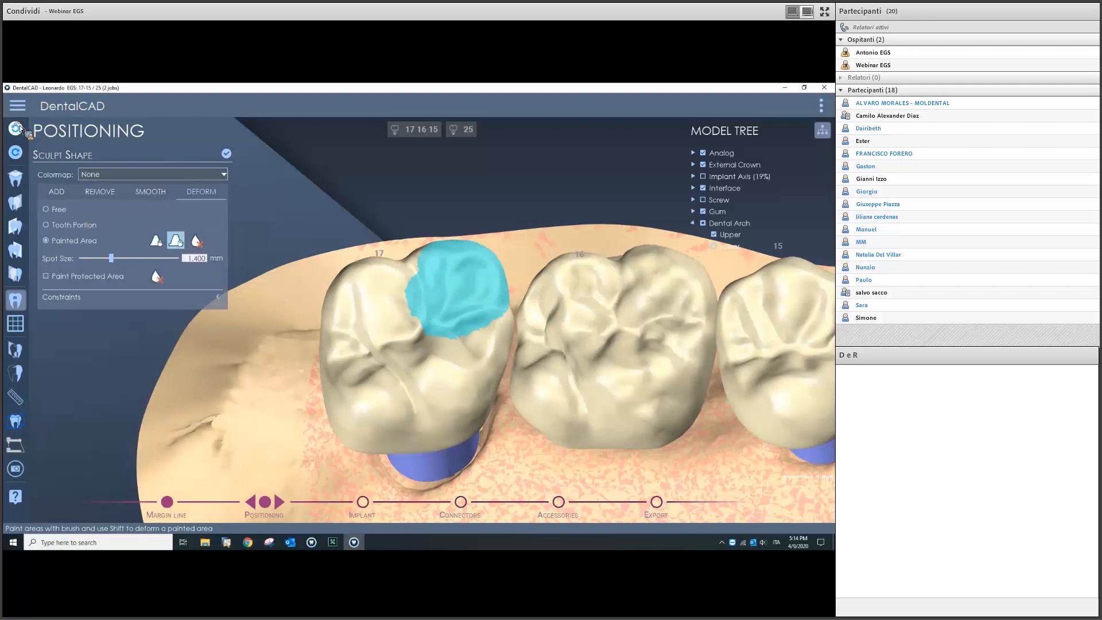
click(20, 125)
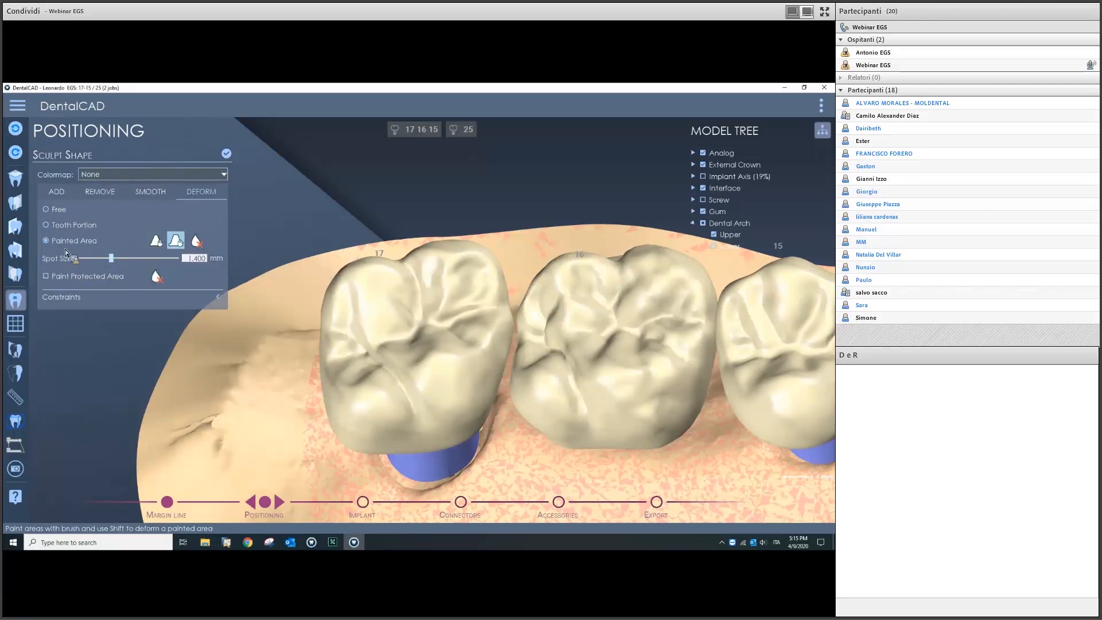
click(53, 226)
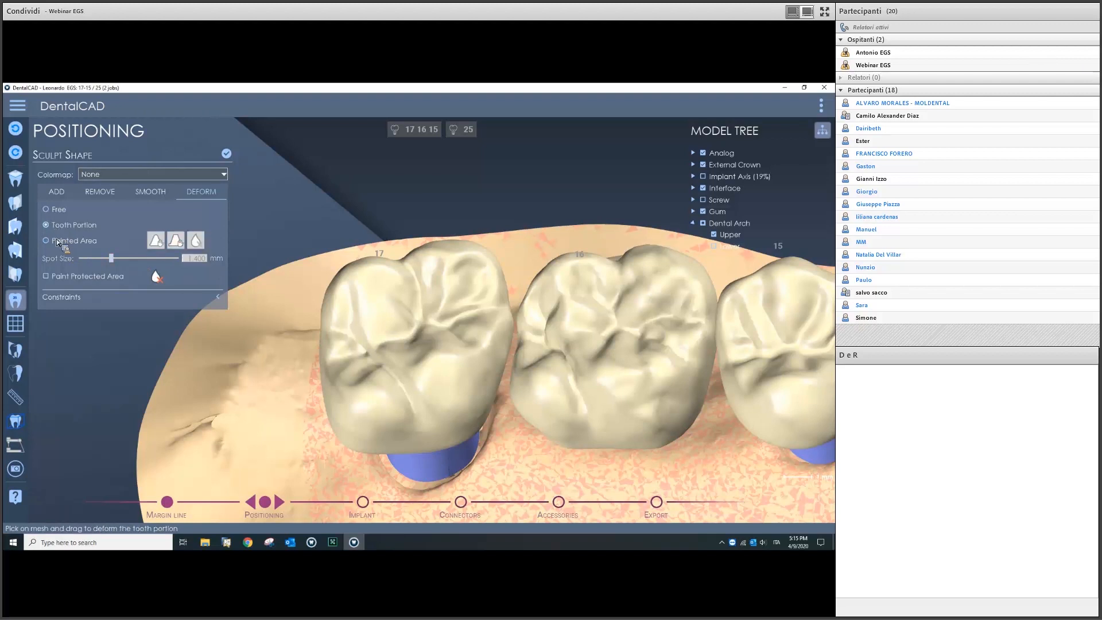
Step: Paint a protected area over crown 17's cusp from a lateral view
click(59, 278)
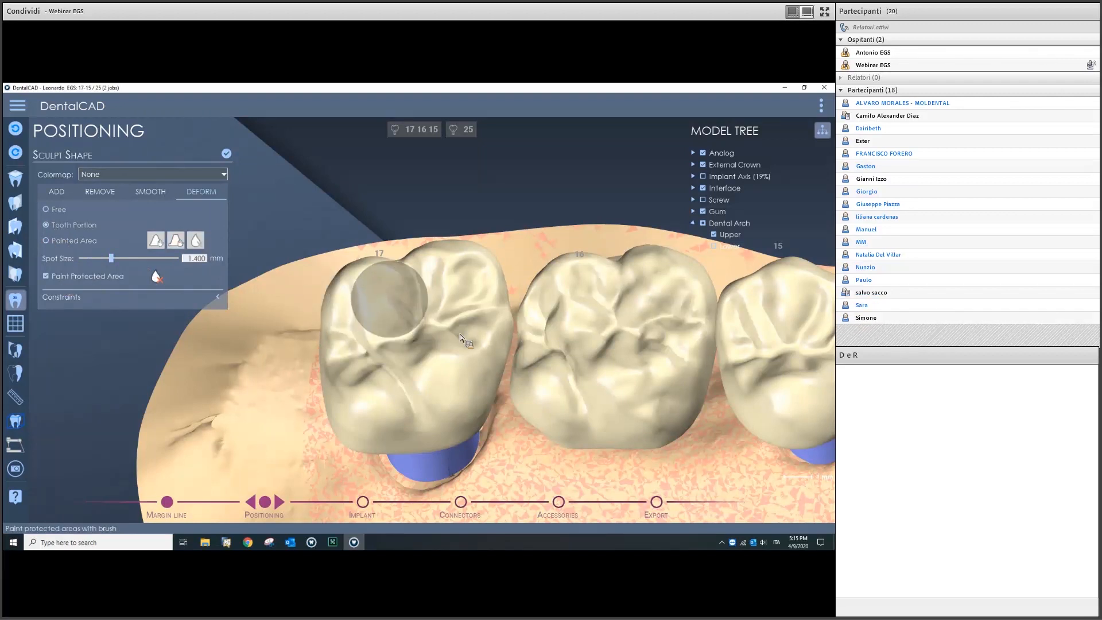
scroll(465, 319, down, 5)
middle_drag(479, 369, 521, 381)
scroll(501, 357, down, 4)
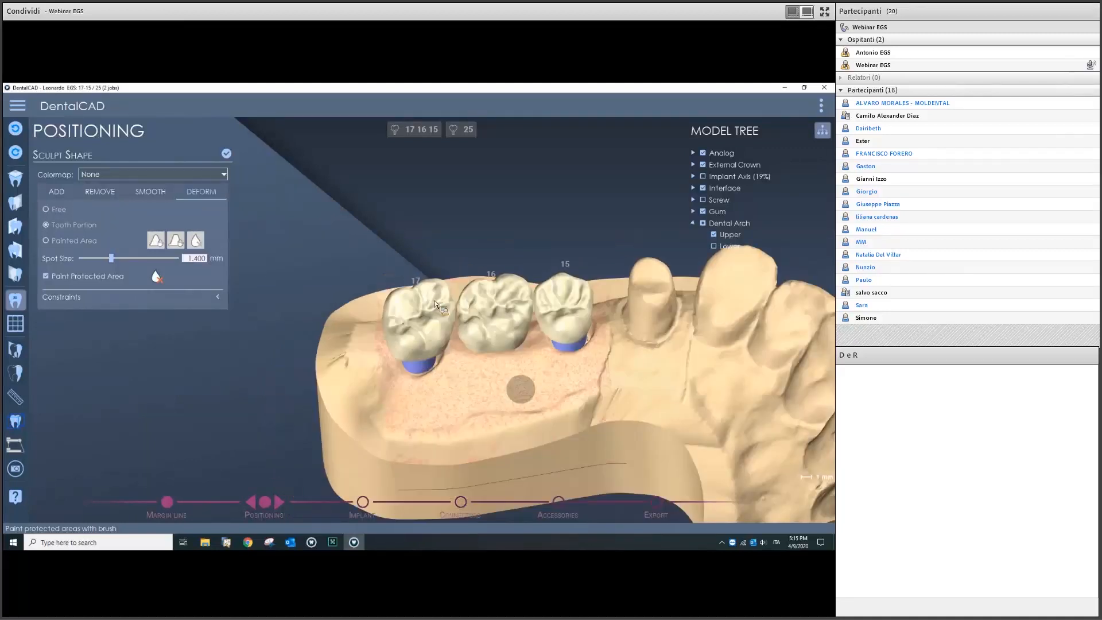
scroll(450, 309, up, 8)
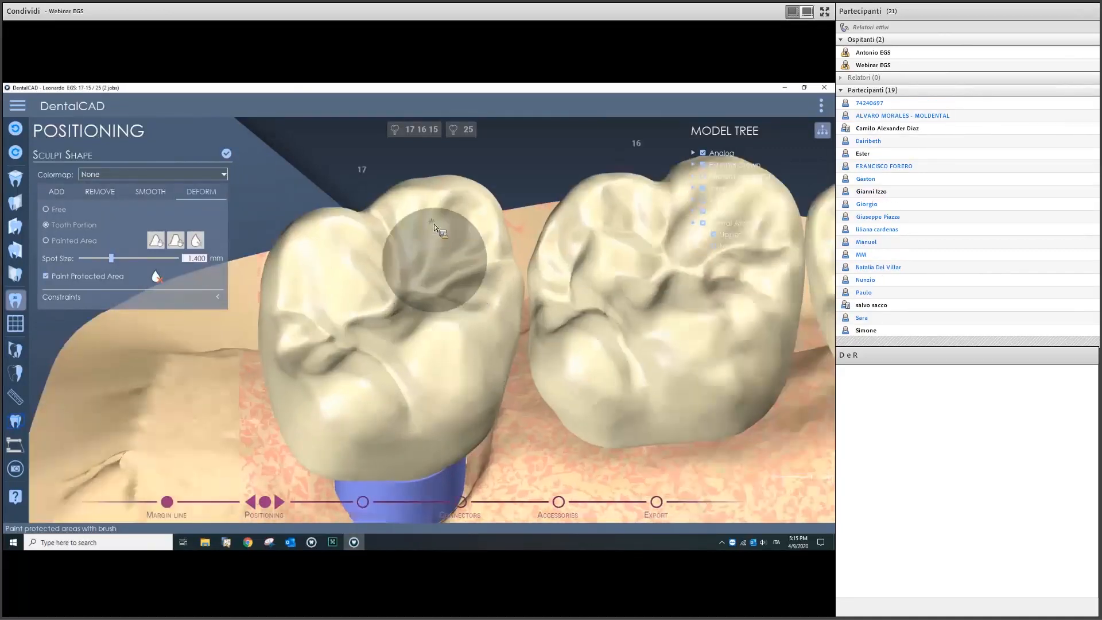
mouse_move(444, 247)
mouse_down()
mouse_move(456, 239)
mouse_move(447, 219)
mouse_move(466, 256)
mouse_up()
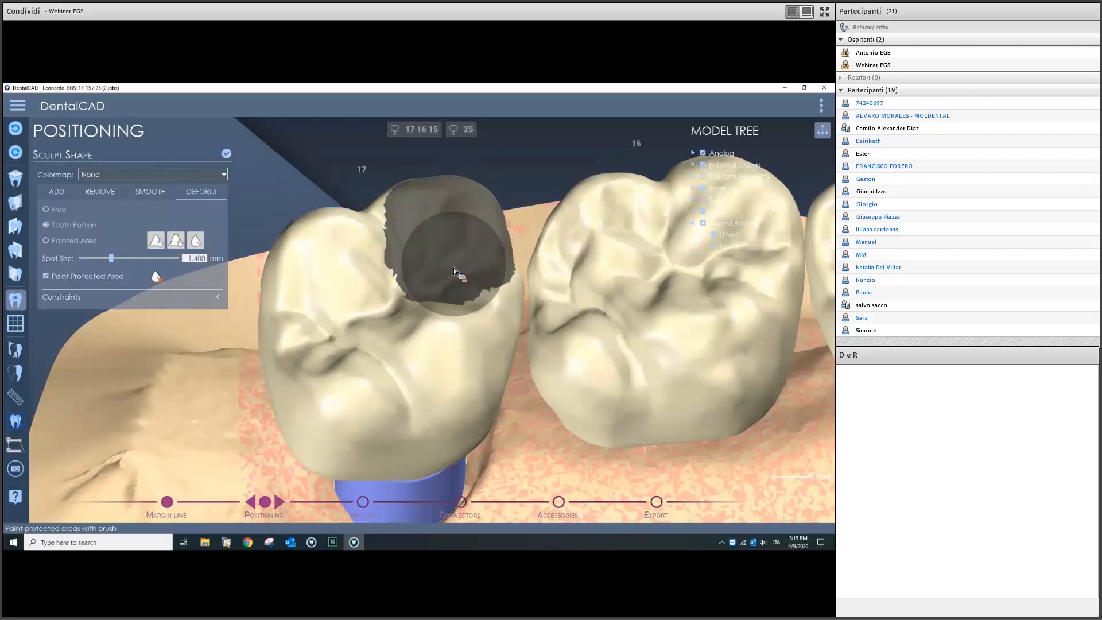
Step: Turn off protection and reshape crown 17 around the patch with Free deform
click(59, 278)
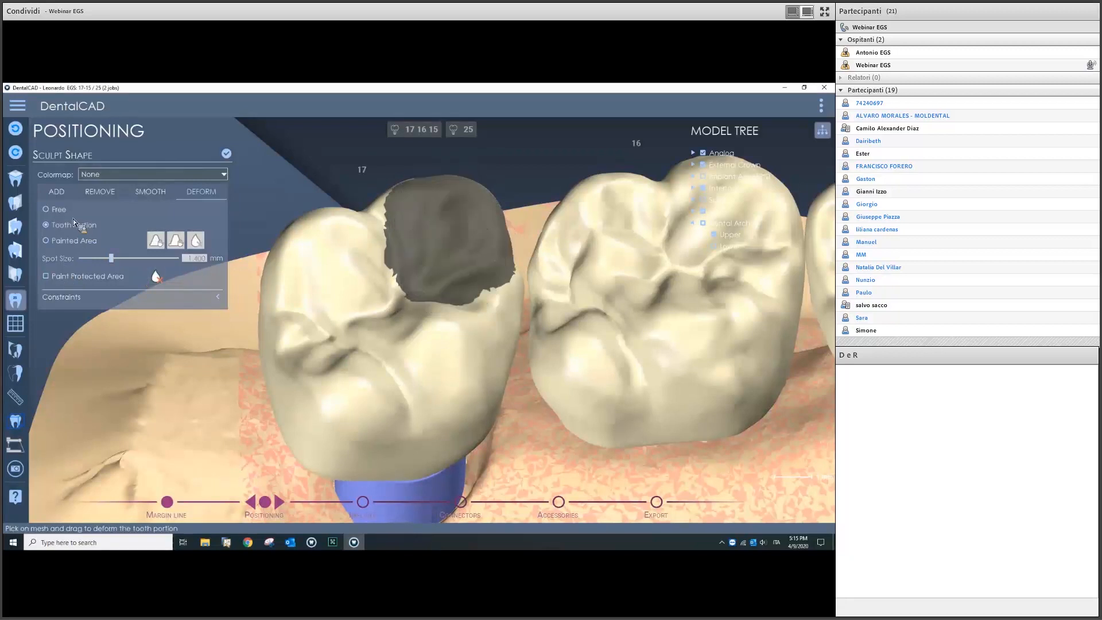
scroll(448, 220, up, 4)
middle_drag(448, 224, 466, 325)
drag(370, 281, 341, 244)
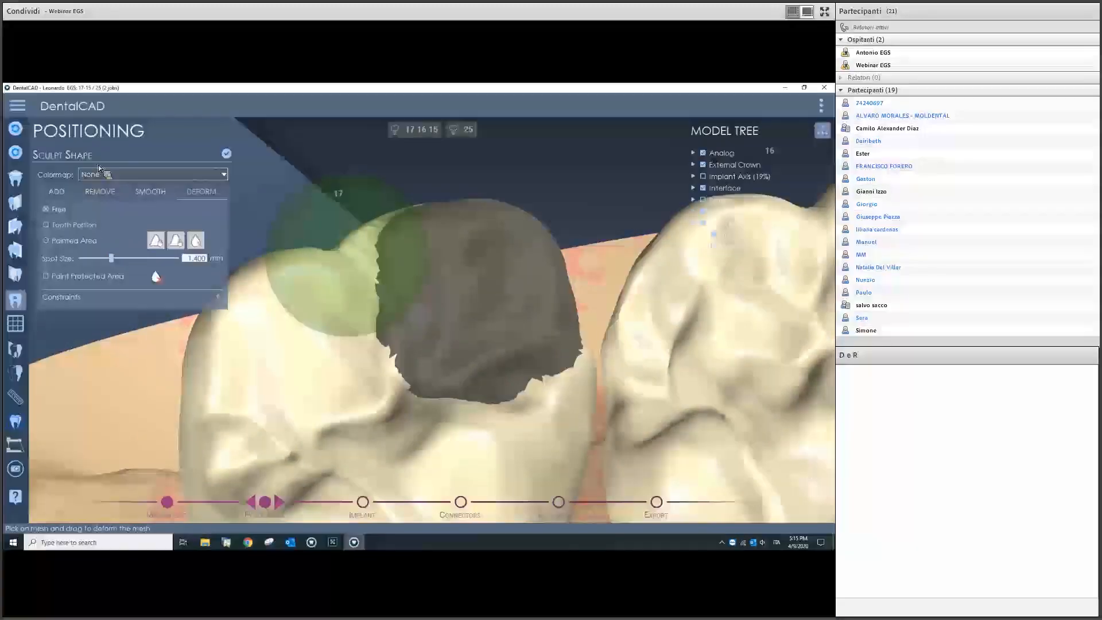
Step: Undo the protected patch and the test reshaping of crown 17
click(156, 276)
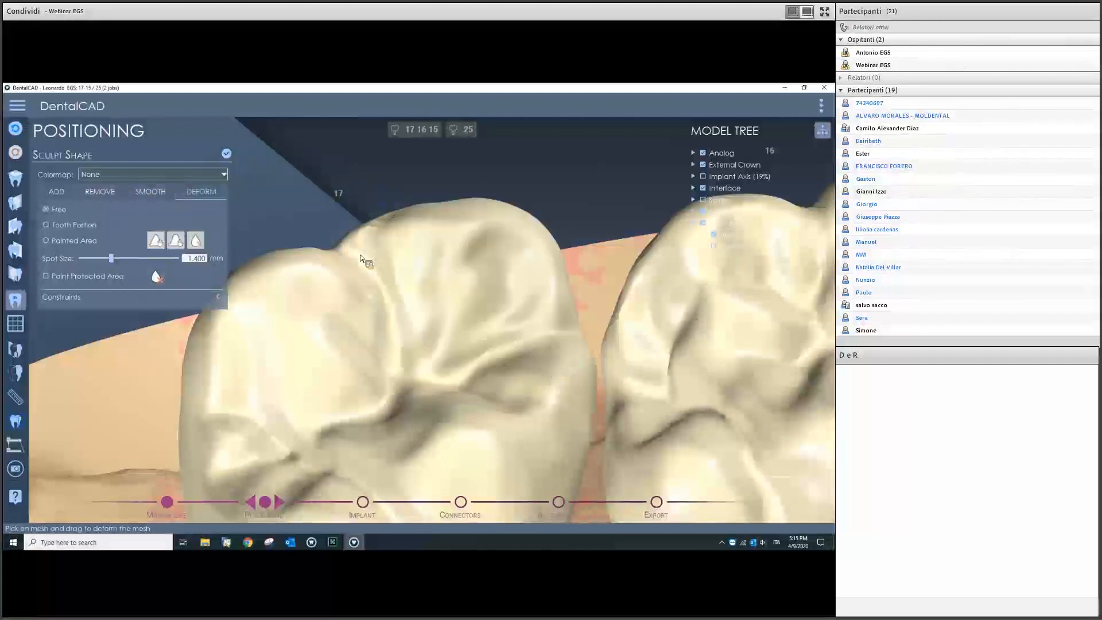
click(23, 130)
click(22, 129)
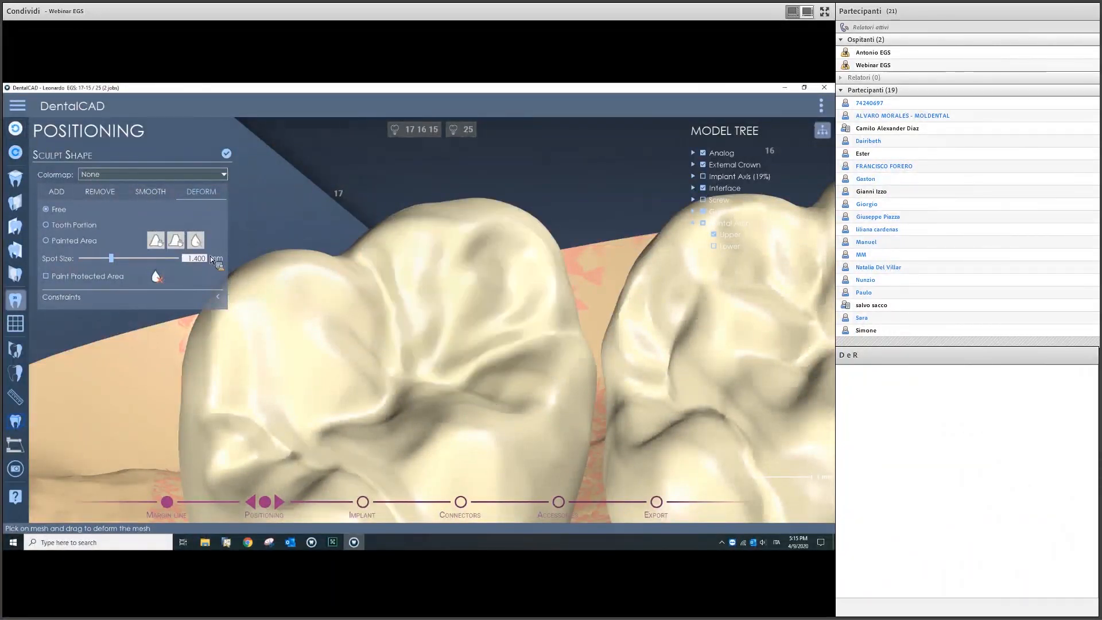
Step: Set the colormap to Antagonist - Upper External and show the lower arch
click(114, 174)
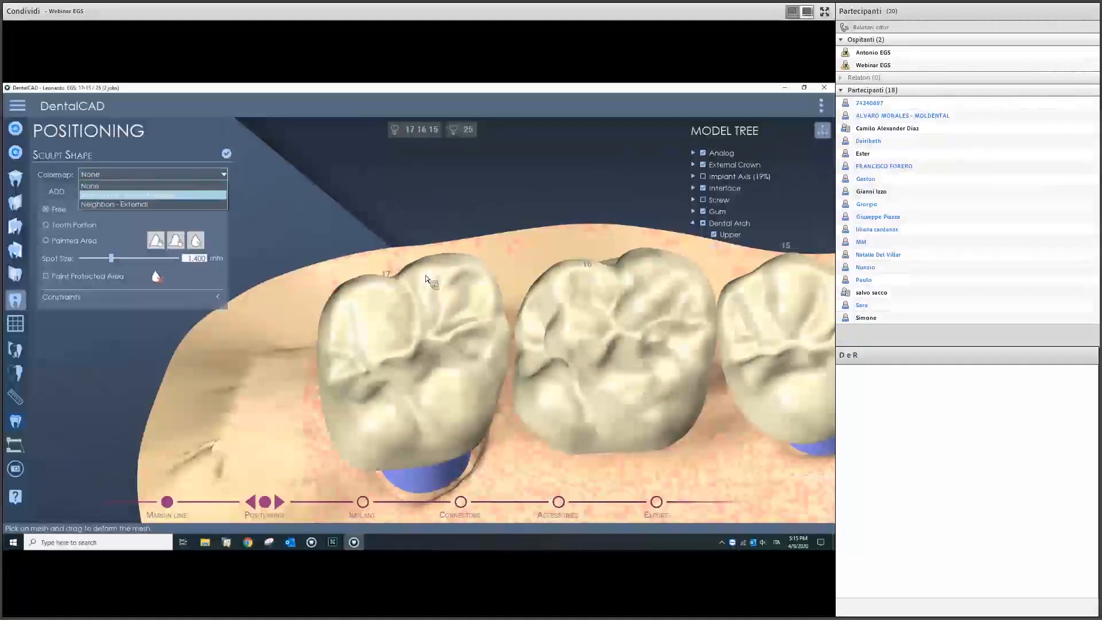
scroll(493, 301, down, 5)
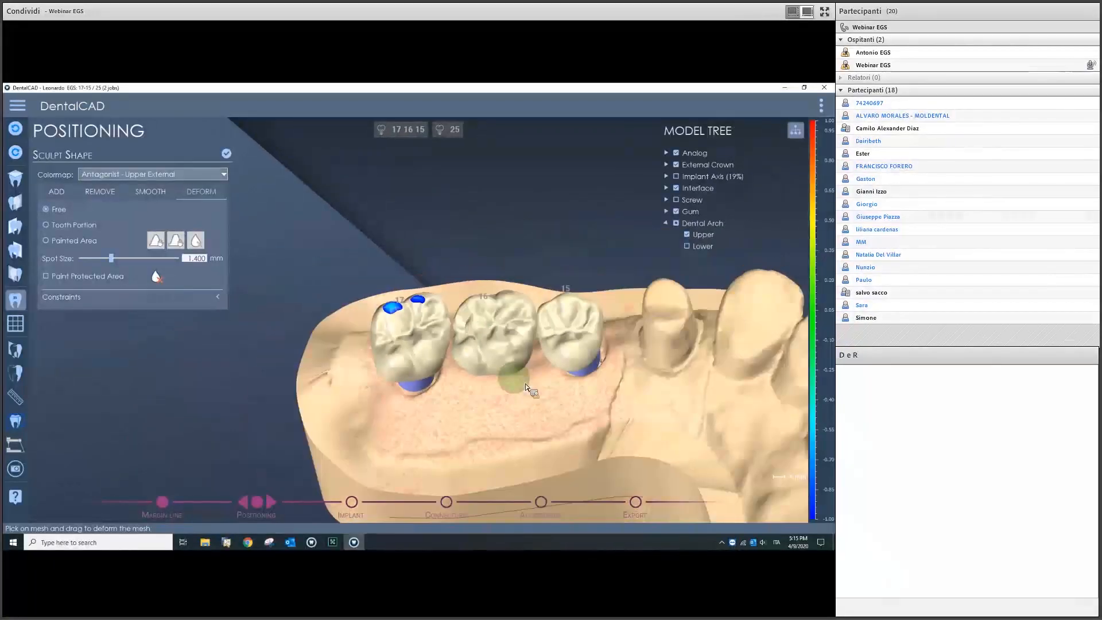
scroll(526, 387, down, 5)
middle_drag(580, 387, 525, 375)
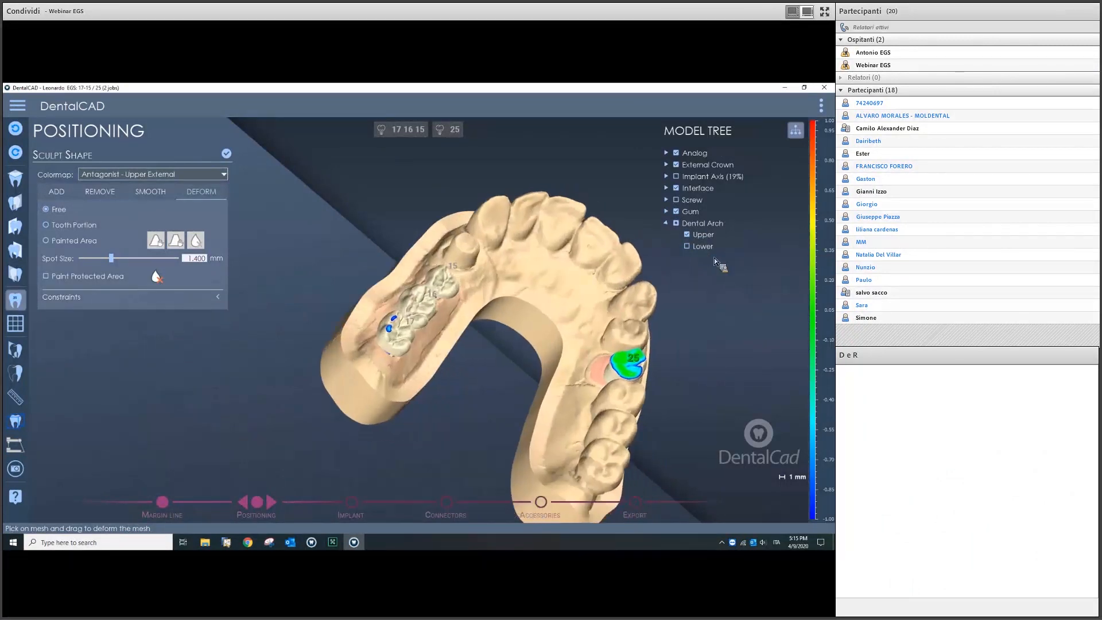
click(687, 247)
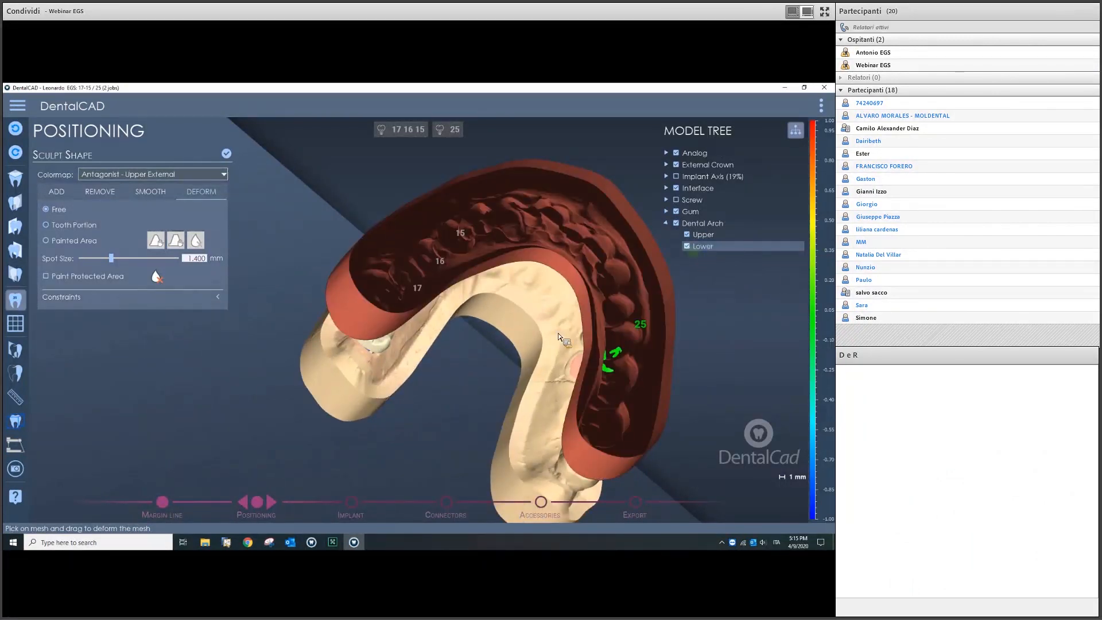
Step: Switch the colormap to Neighbors - External to show neighbour contacts
scroll(560, 339, up, 5)
click(152, 173)
click(152, 196)
middle_drag(515, 294, 433, 361)
Step: Extend crown 16's contact toward crown 15 with Free deform and confirm Sculpt Shape
scroll(439, 387, down, 5)
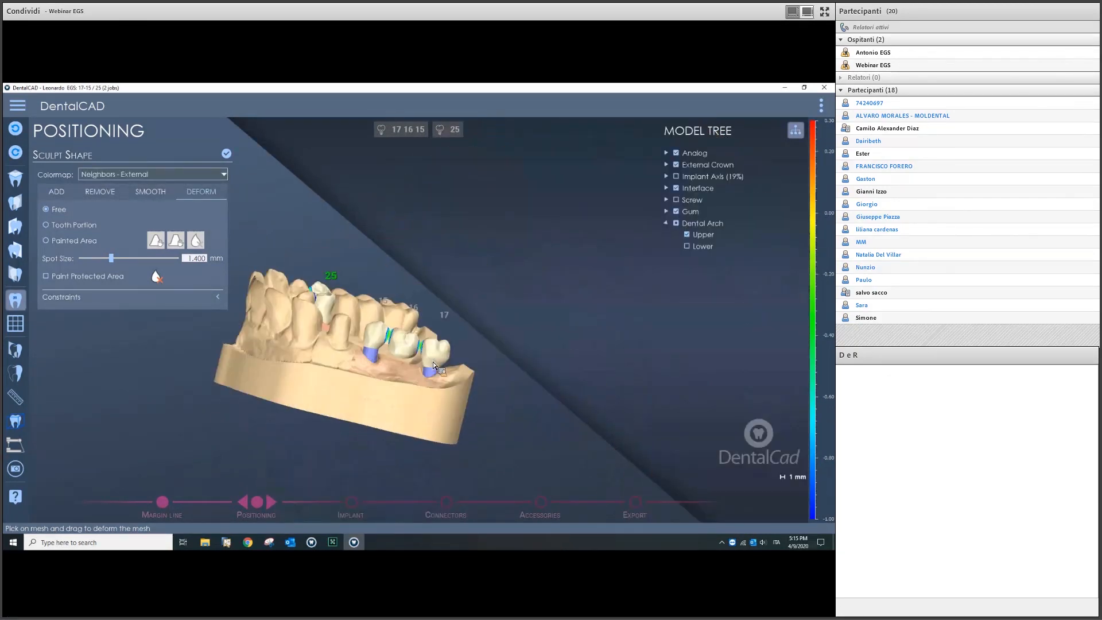
scroll(433, 361, up, 10)
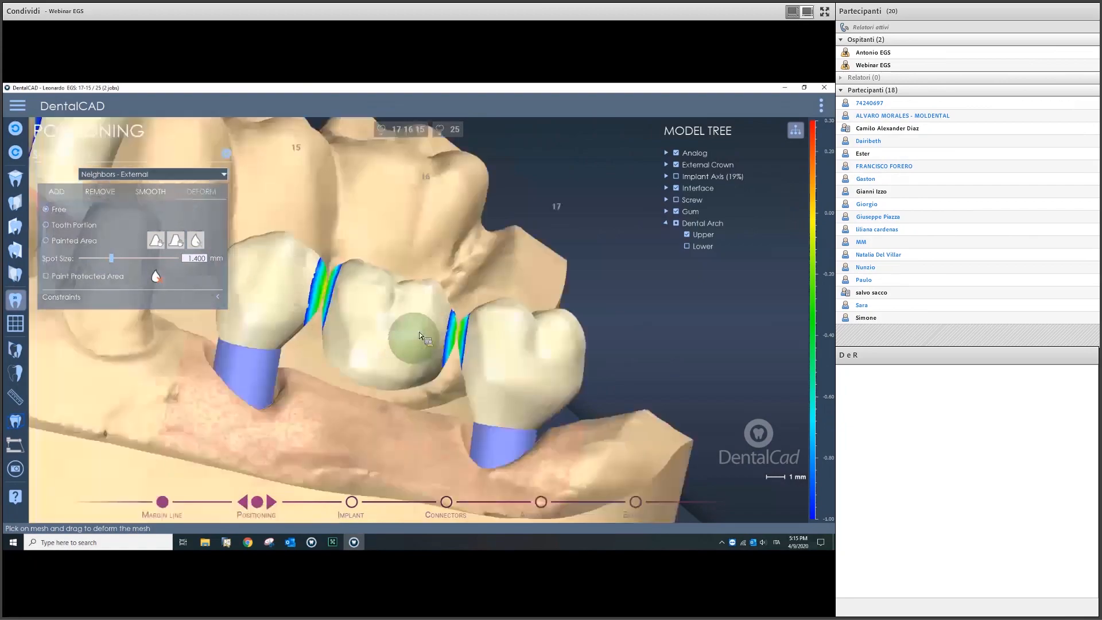
scroll(419, 333, up, 2)
scroll(417, 330, down, 5)
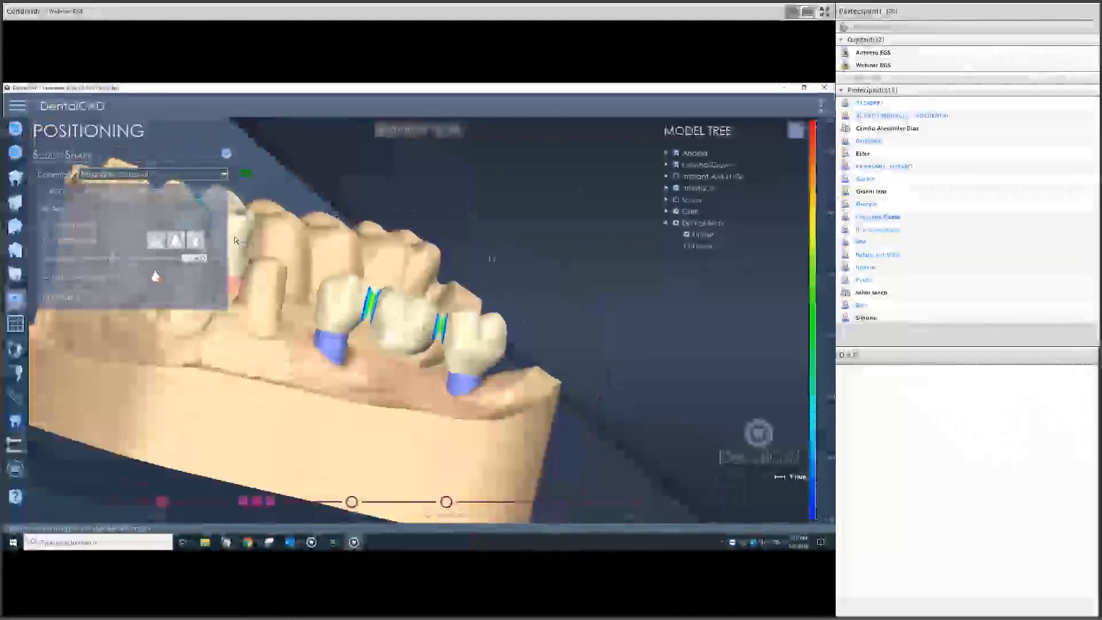
scroll(300, 277, up, 5)
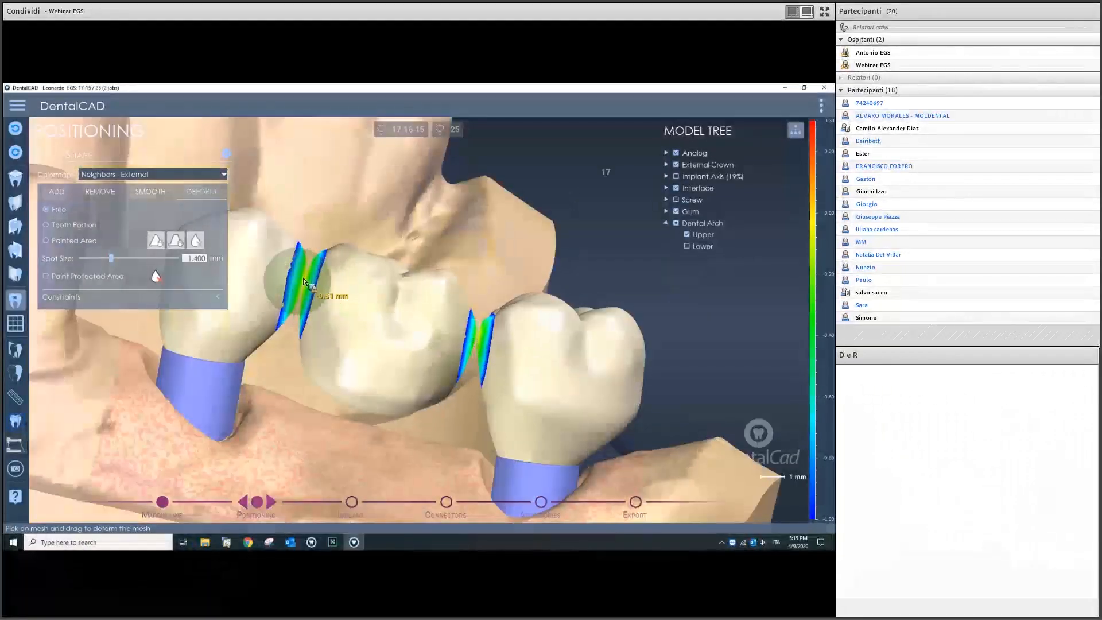
scroll(299, 241, up, 3)
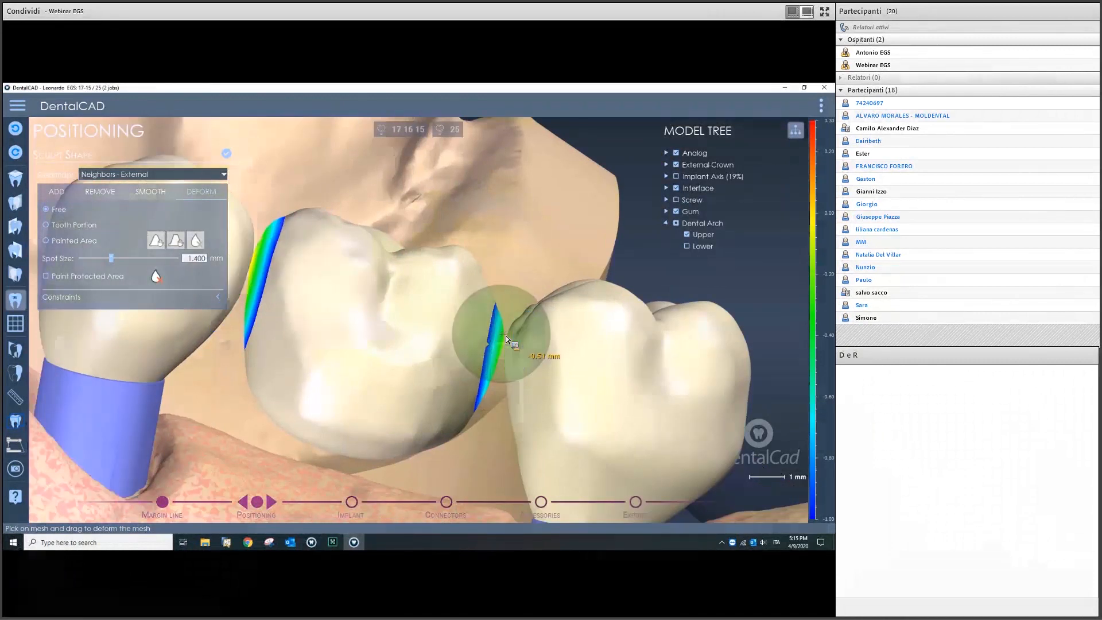
drag(505, 338, 503, 339)
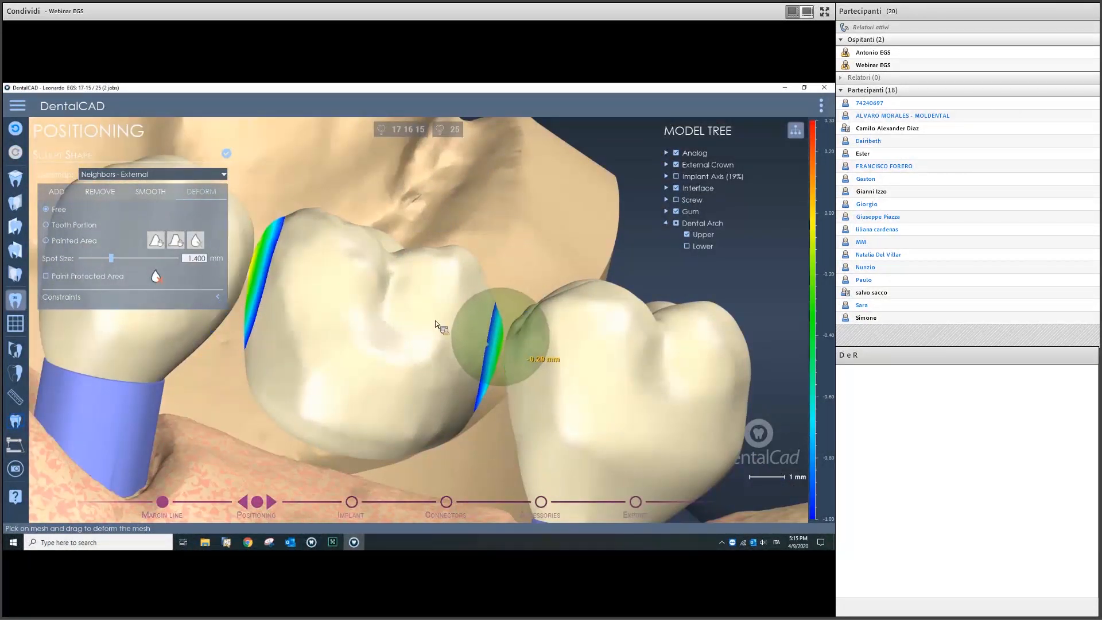
click(227, 153)
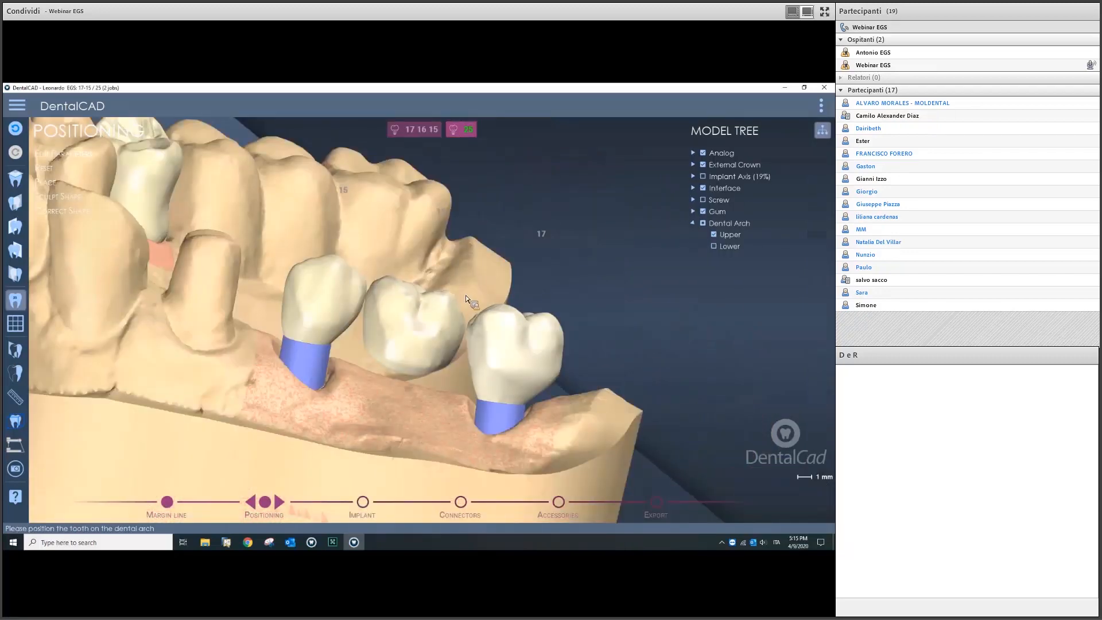
Step: Advance to the Implant stage and turn the arch to face the implant crowns
click(284, 501)
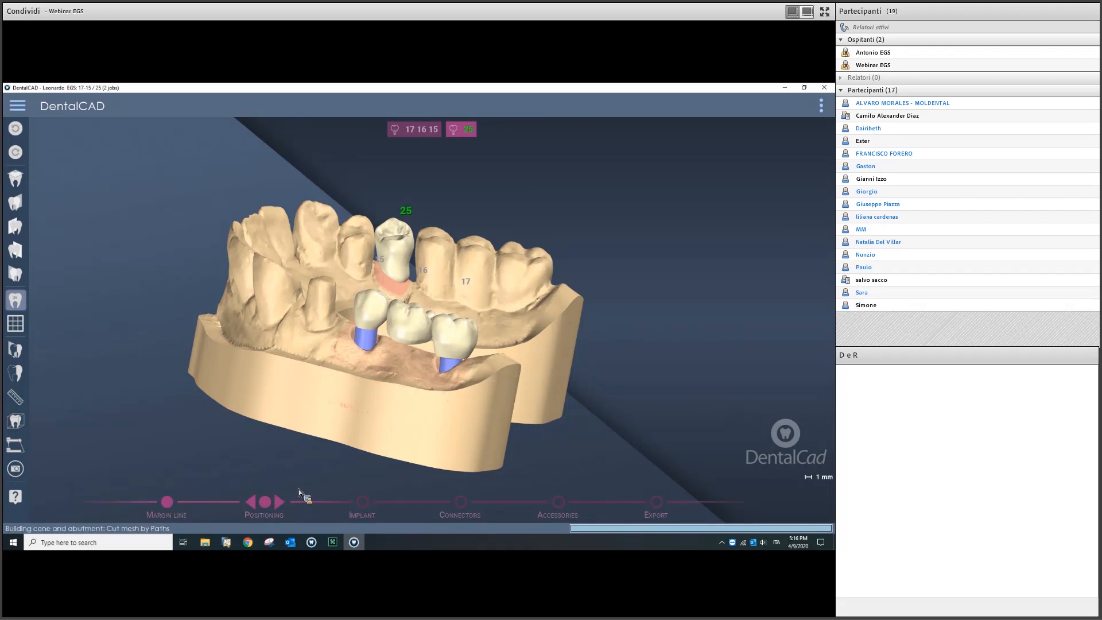
middle_drag(350, 368, 594, 322)
mouse_move(448, 361)
middle_down()
mouse_move(546, 345)
mouse_move(529, 343)
middle_up()
middle_drag(592, 366, 560, 372)
scroll(559, 372, up, 5)
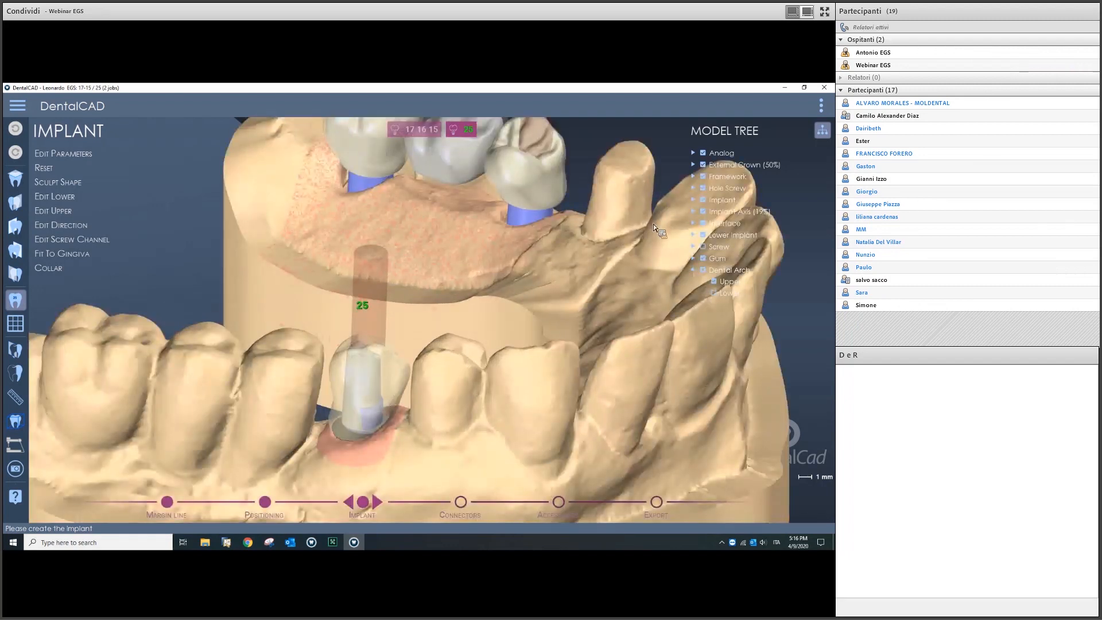
Step: Hide the implant axis, external crown, upper arch and gum, and start Edit Lower
click(704, 212)
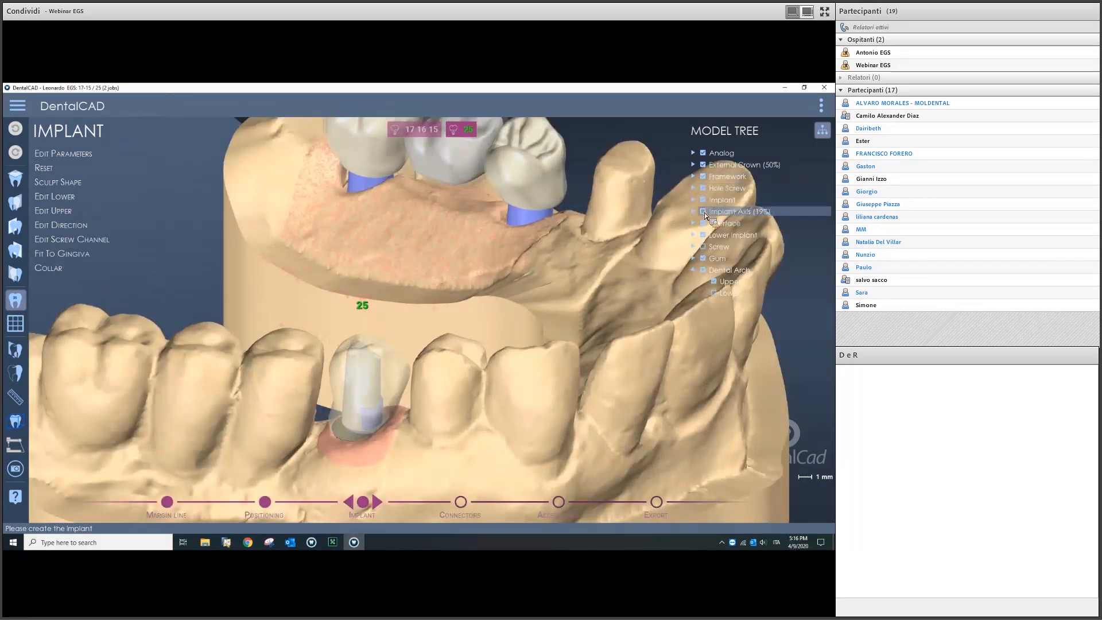
click(704, 165)
middle_drag(457, 354, 367, 318)
scroll(396, 304, up, 3)
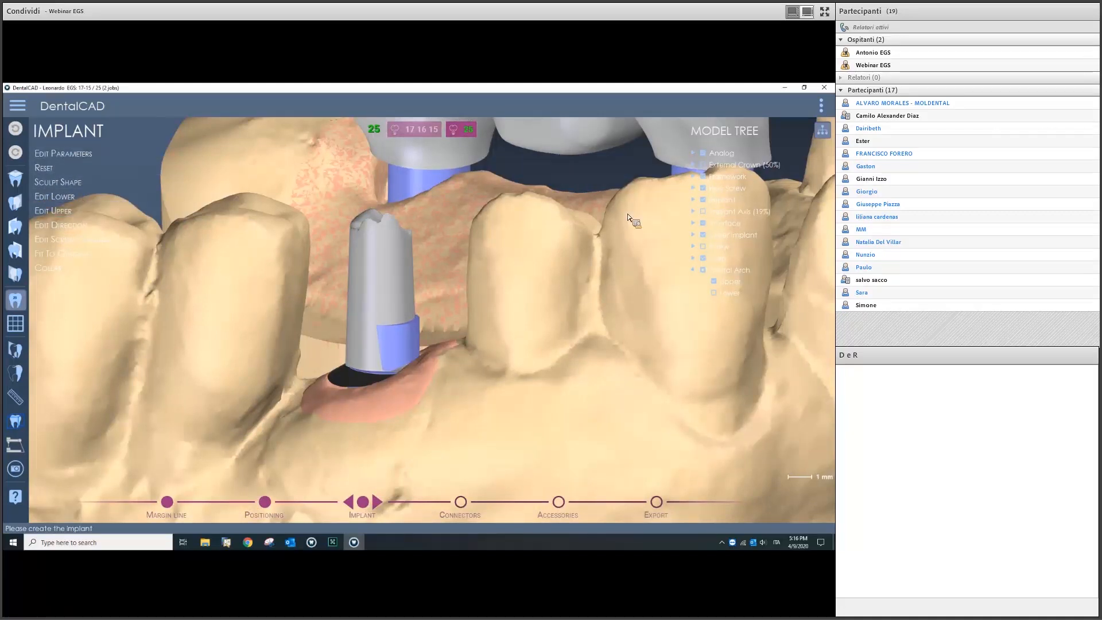
click(714, 281)
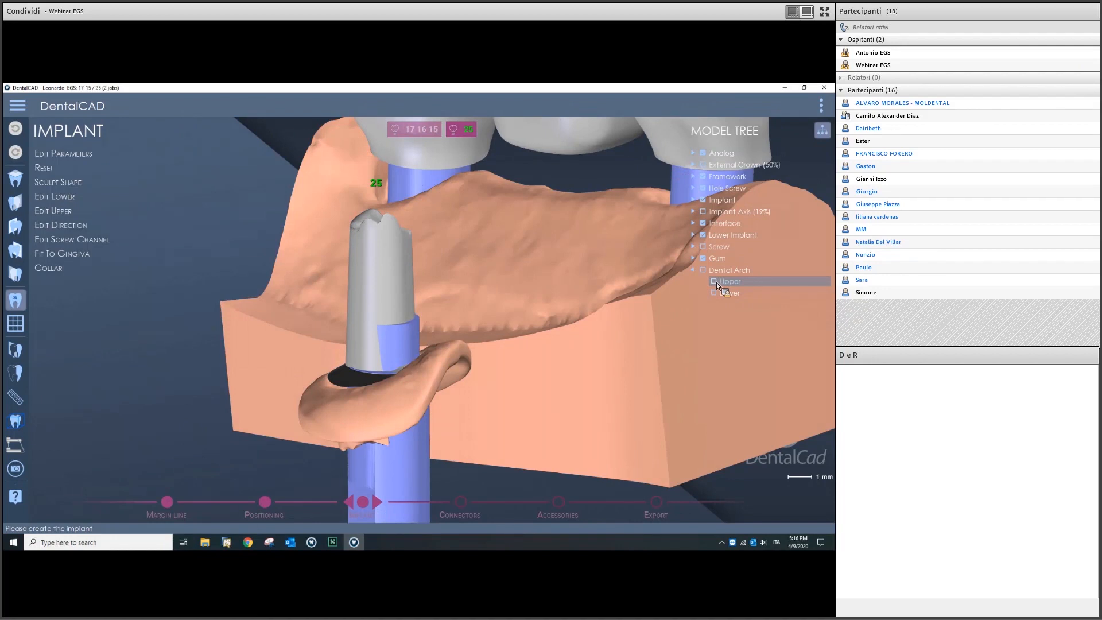
click(703, 259)
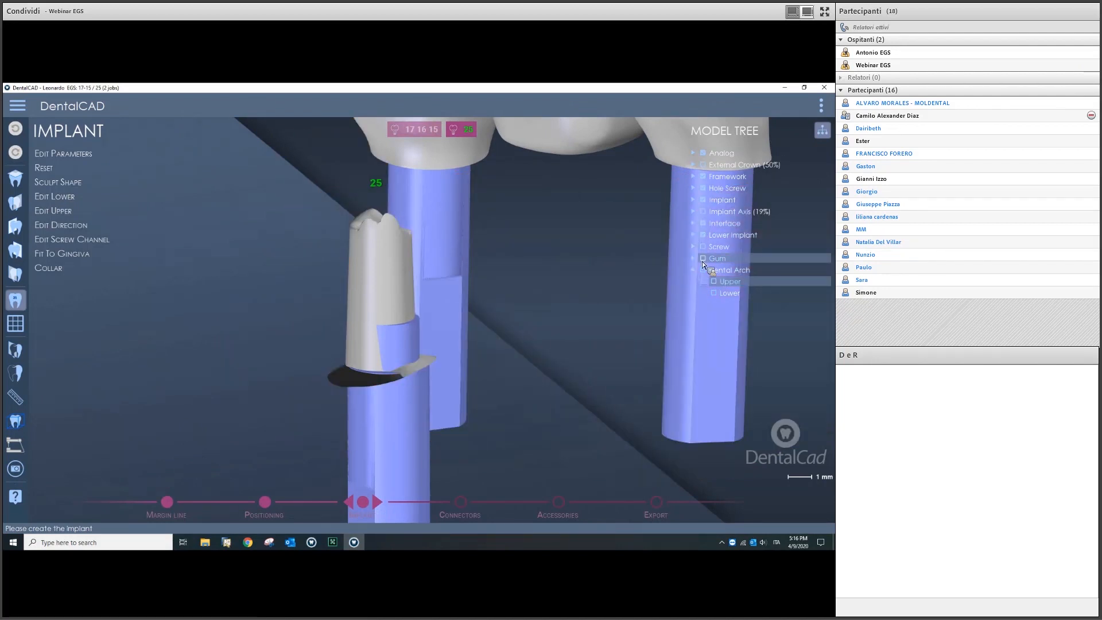
click(75, 208)
Step: Widen and nudge the ring at the abutment base, centring implant 25 in view
drag(428, 370, 438, 388)
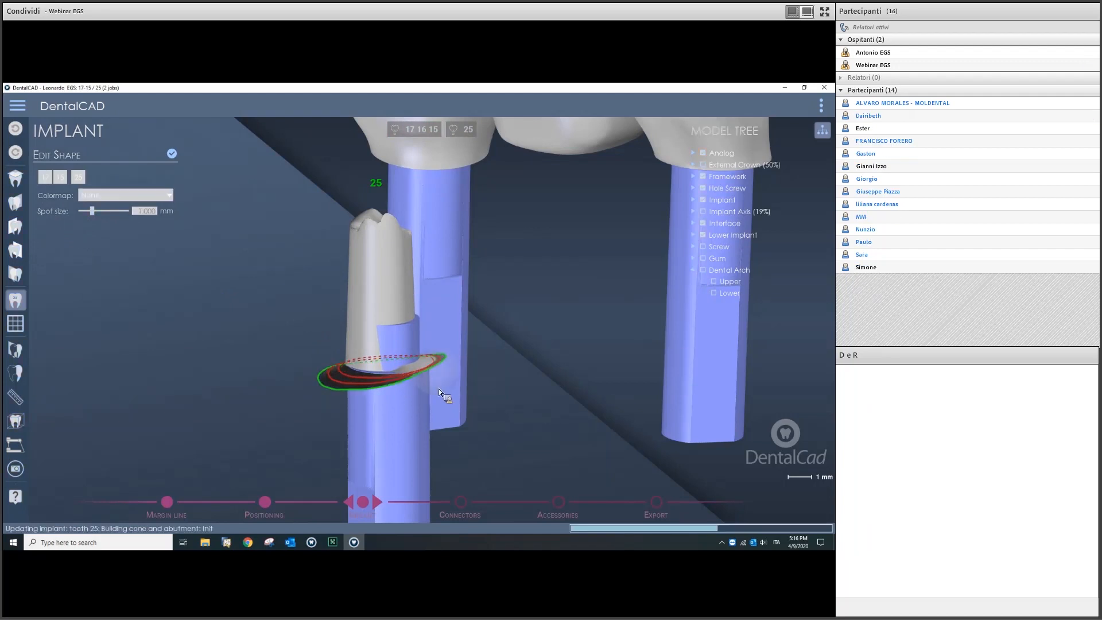
drag(422, 372, 422, 377)
scroll(467, 370, down, 1)
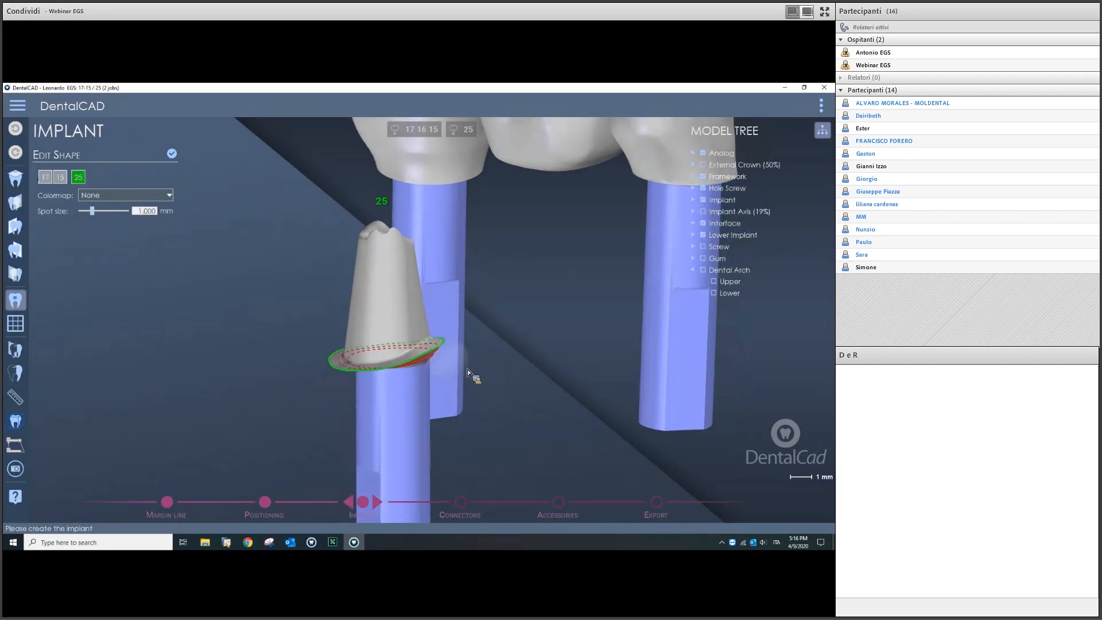
scroll(468, 370, down, 2)
right_drag(480, 370, 442, 363)
middle_drag(442, 363, 416, 359)
scroll(505, 352, down, 4)
right_drag(505, 352, 383, 343)
scroll(350, 336, up, 4)
middle_drag(346, 335, 475, 357)
scroll(376, 352, up, 4)
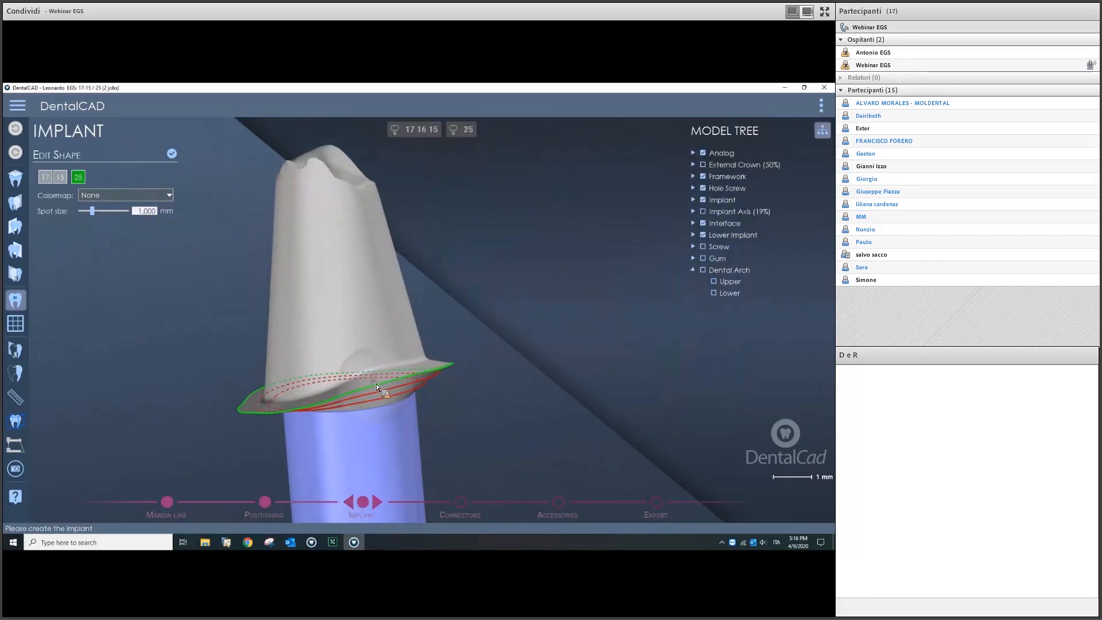
Step: Reshape the margin curve at the abutment base and separate implant 25 from the bridge
drag(376, 377, 376, 378)
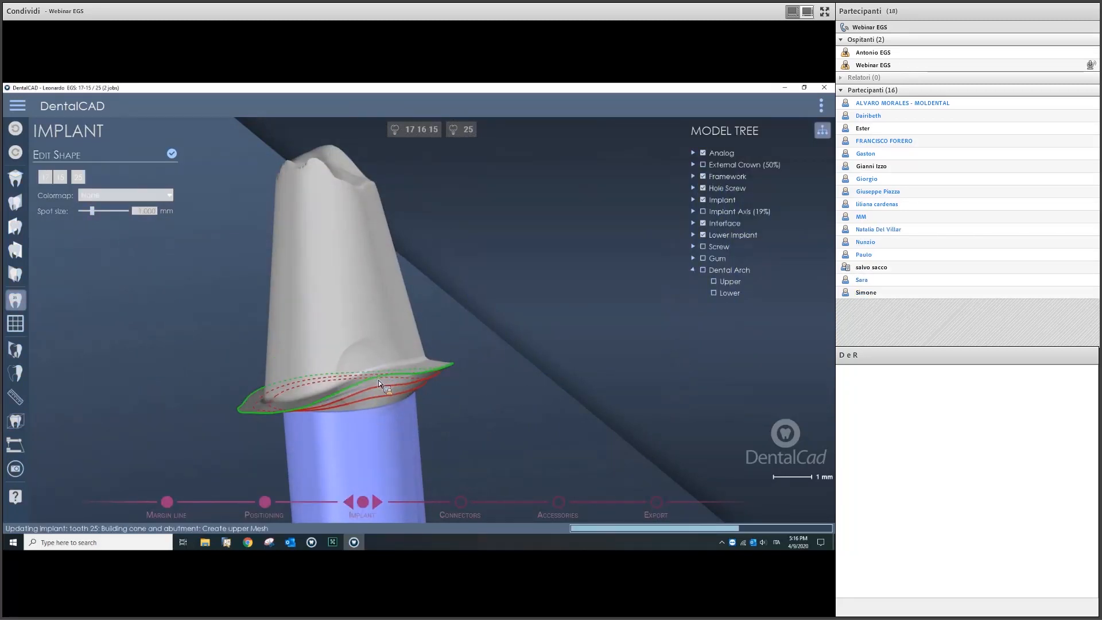
scroll(439, 359, down, 1)
scroll(439, 360, down, 4)
right_drag(439, 360, 505, 361)
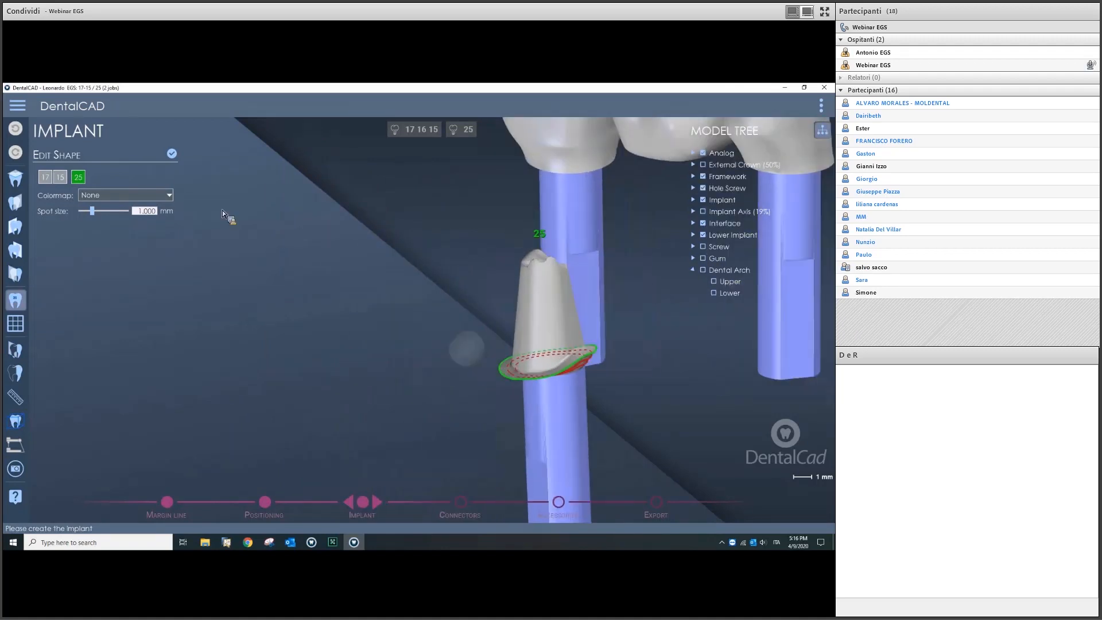
scroll(454, 336, down, 5)
right_drag(448, 343, 478, 329)
scroll(477, 329, up, 5)
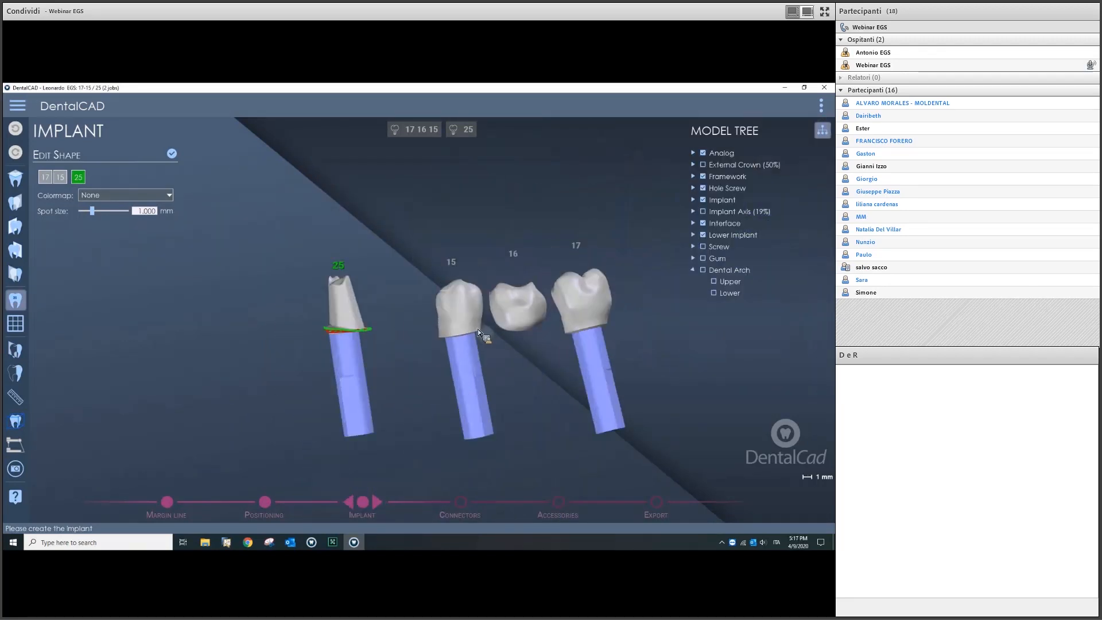
Step: Select tooth 15's implant, widen its margin ring, pull it down and confirm
click(480, 336)
drag(479, 336, 488, 340)
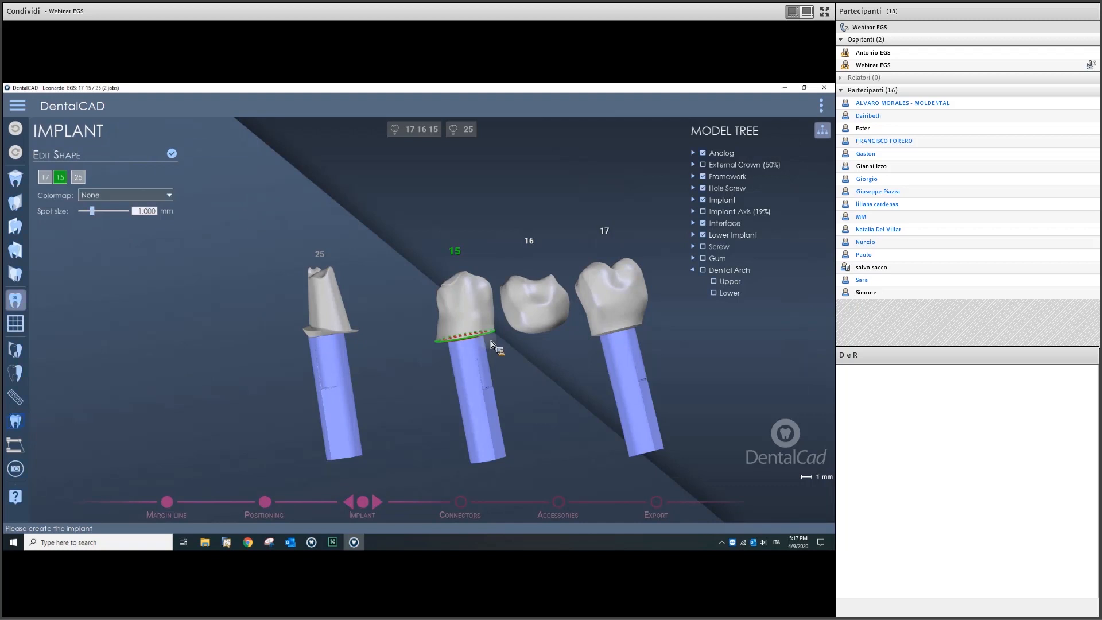
drag(492, 334, 494, 344)
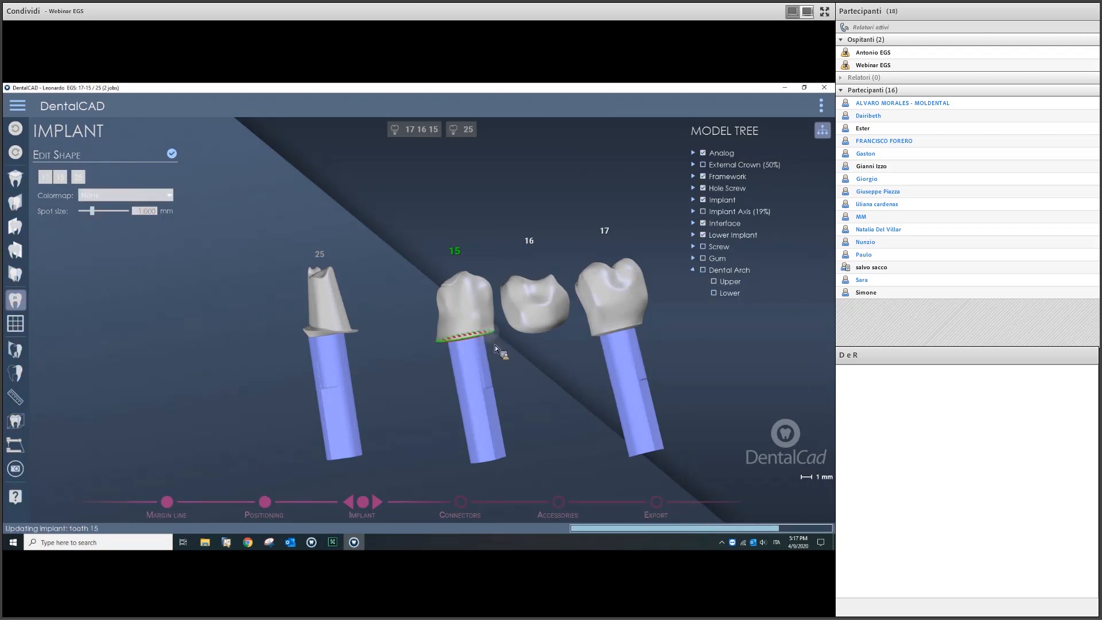
scroll(469, 346, down, 3)
right_drag(470, 347, 517, 380)
scroll(442, 302, up, 3)
scroll(318, 265, down, 2)
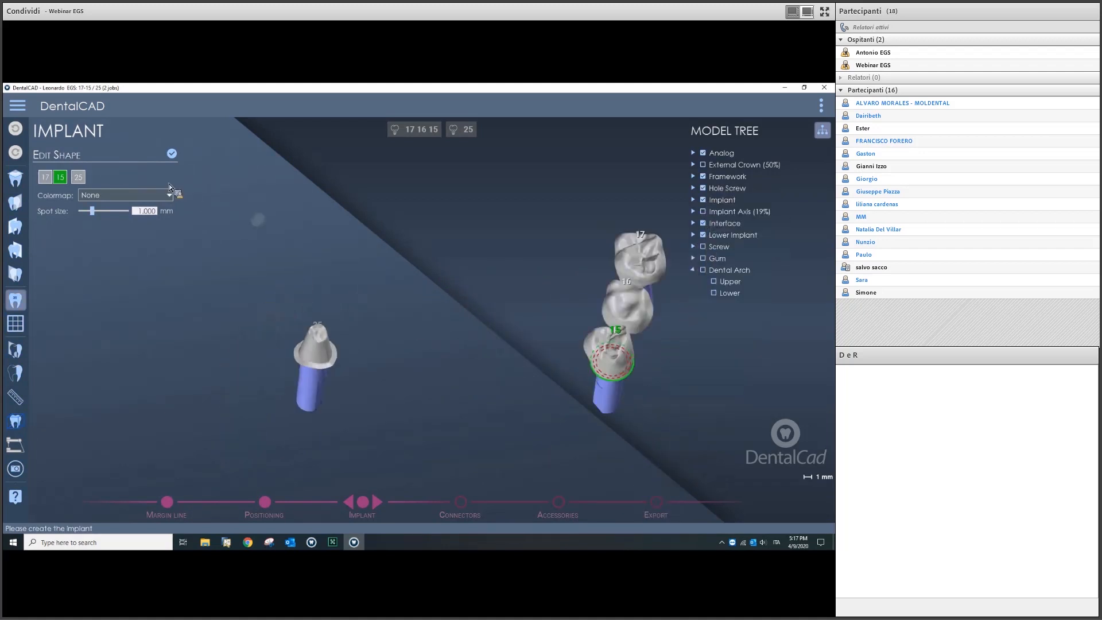
click(172, 155)
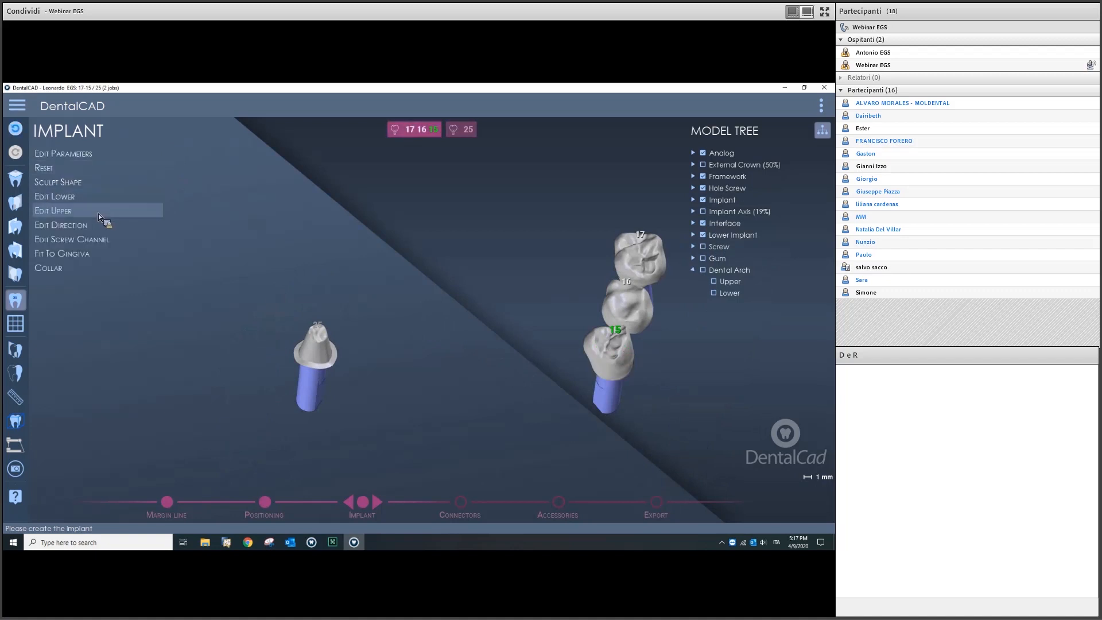
Step: Open Edit Parameters for tooth 15 and bring up the help with F1
click(86, 154)
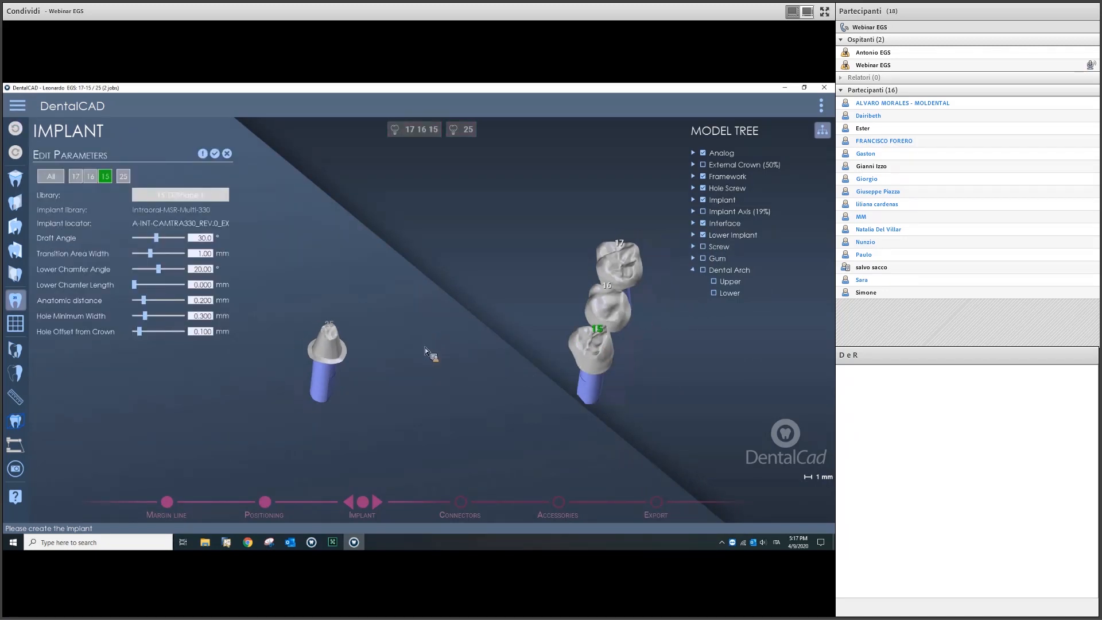
middle_drag(467, 308, 535, 314)
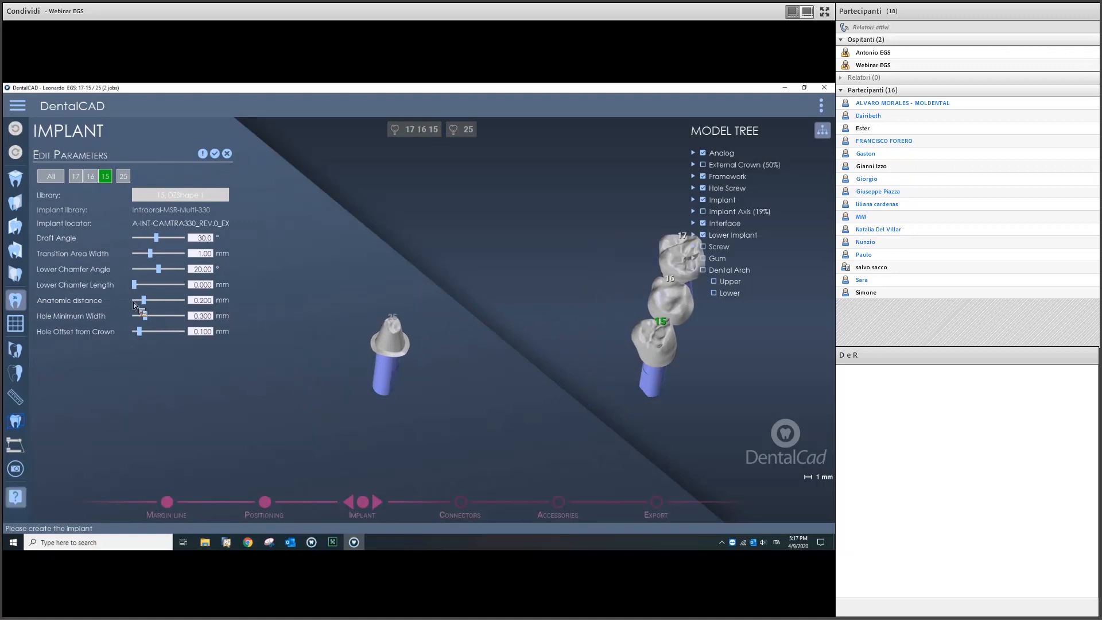
key(F1)
Step: Maximize the help, read through its Edit Parameters page, and close the help window
click(798, 90)
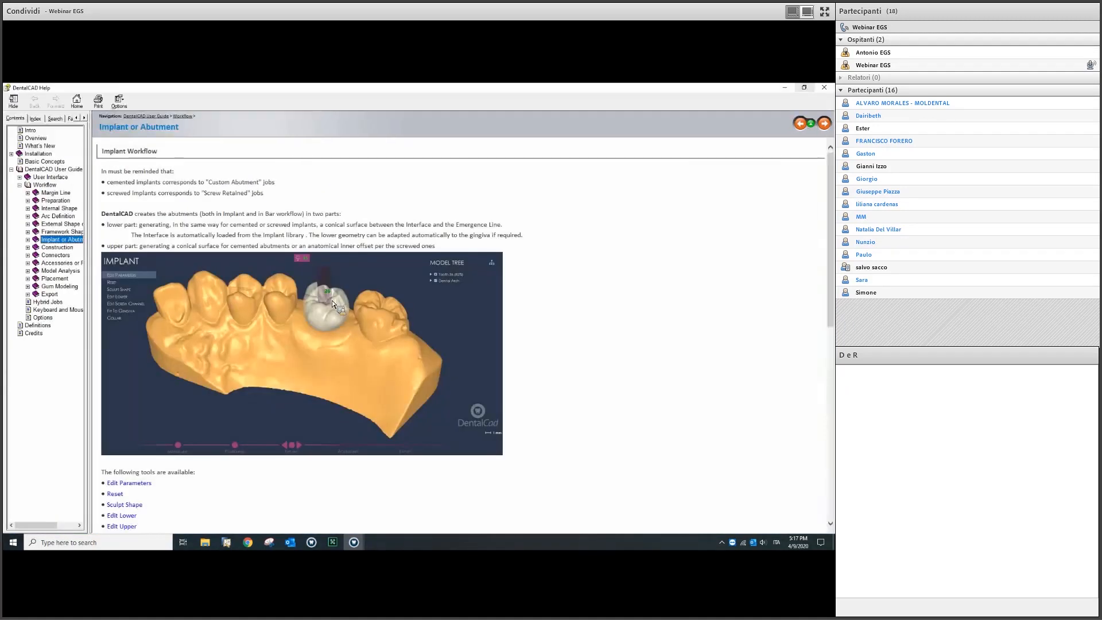
scroll(172, 420, down, 3)
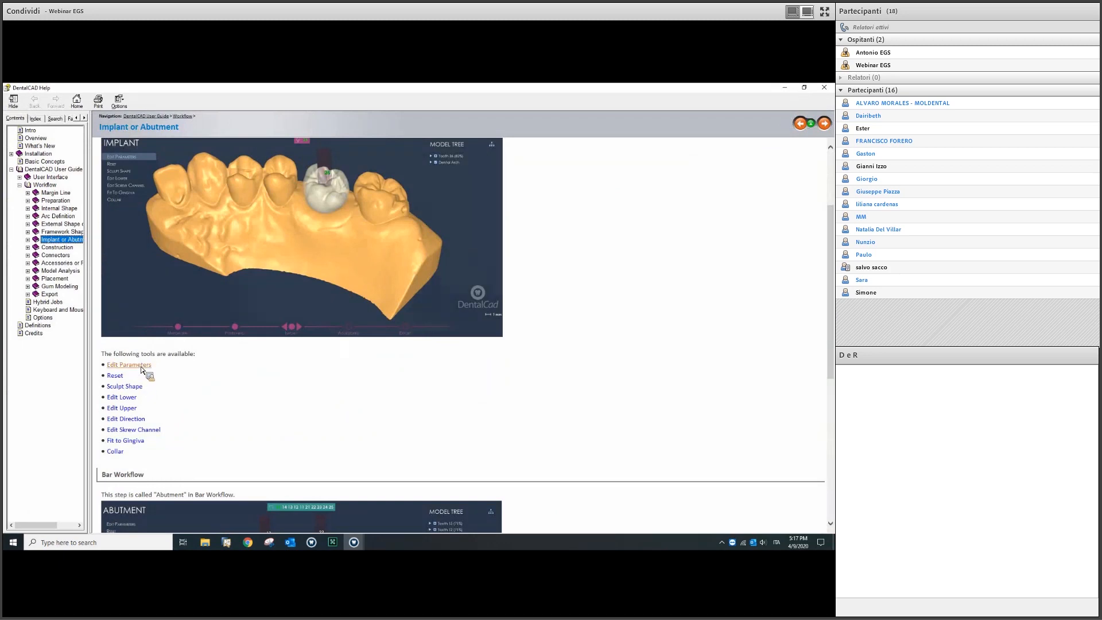
click(141, 369)
scroll(356, 359, down, 8)
scroll(411, 358, up, 5)
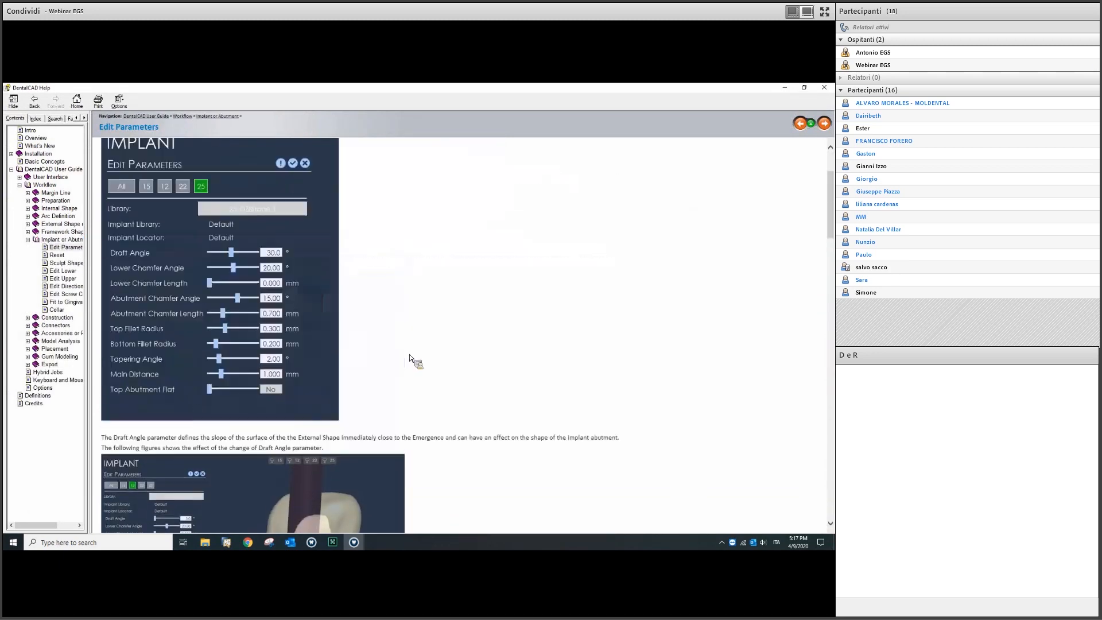
scroll(410, 359, down, 10)
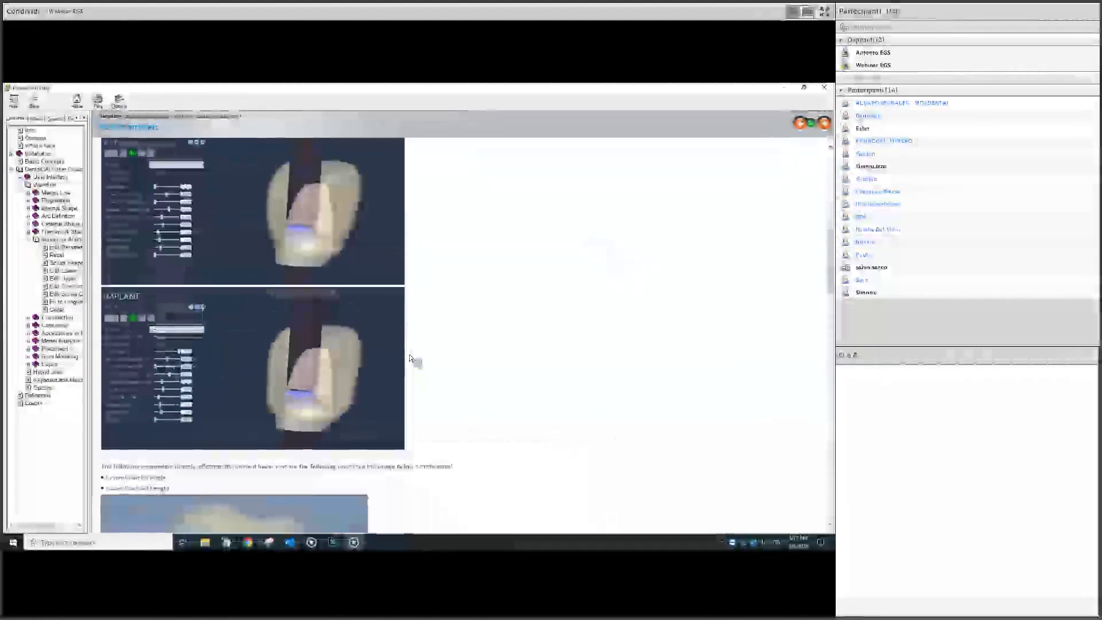
scroll(410, 358, down, 9)
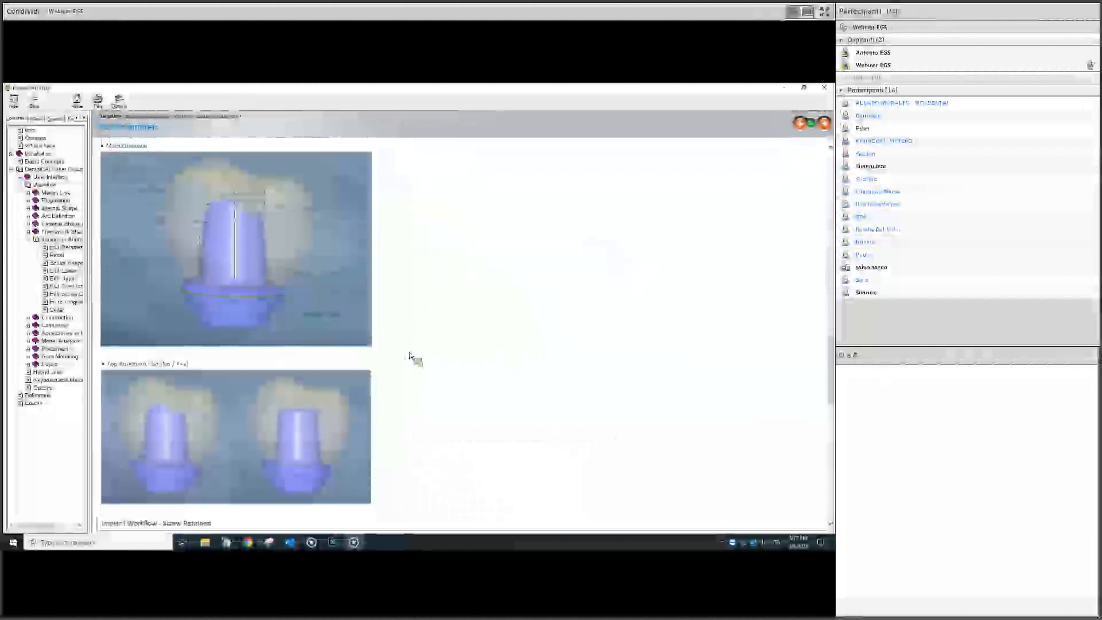
scroll(348, 311, down, 10)
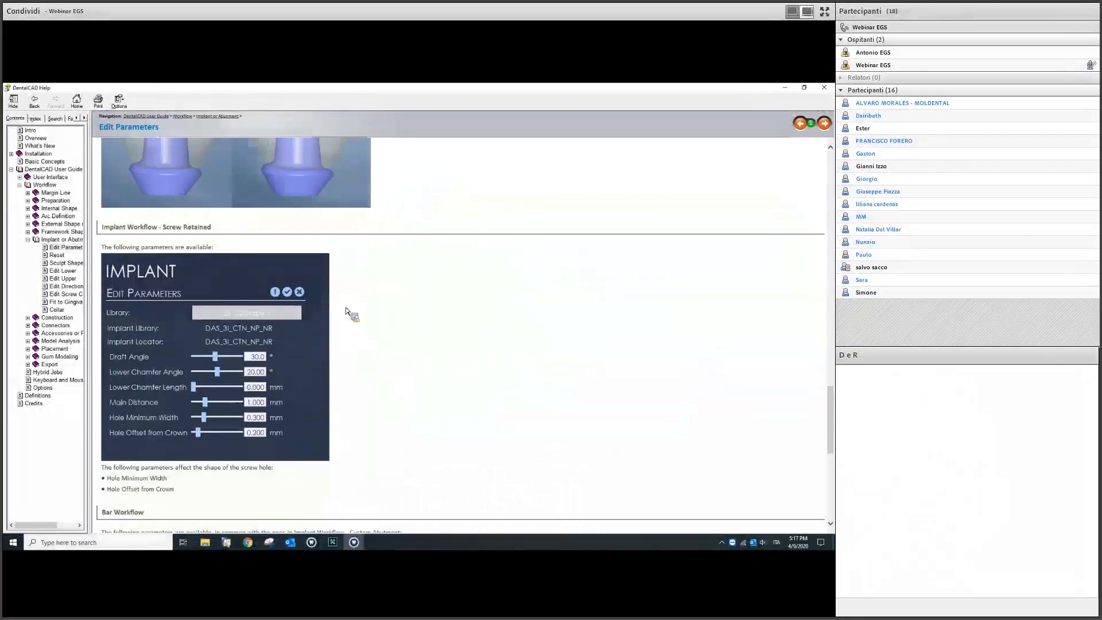
scroll(348, 312, down, 5)
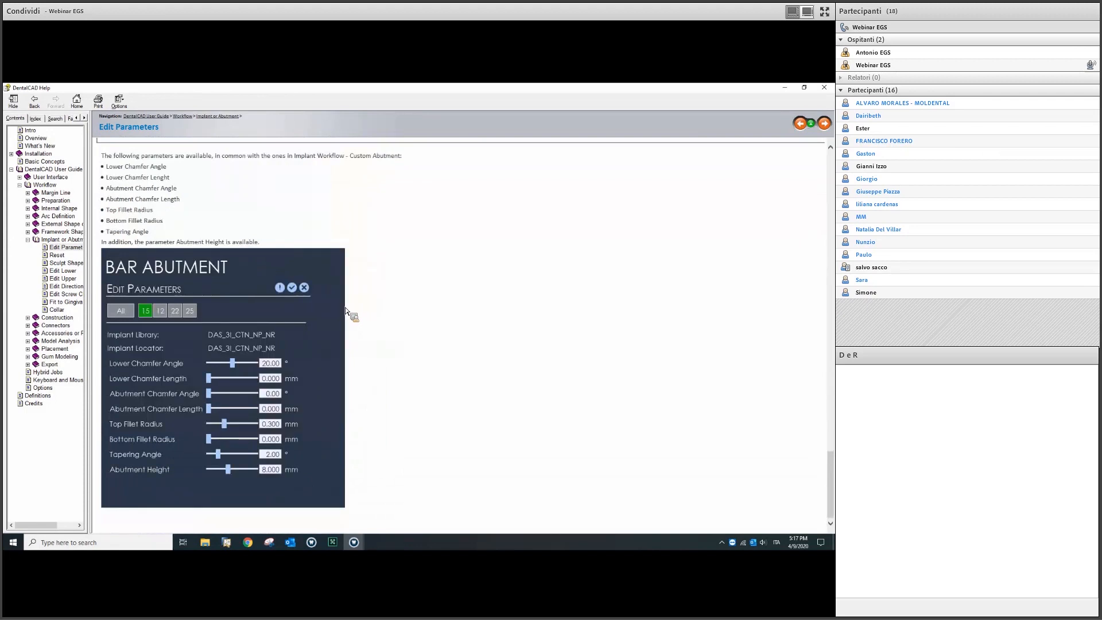
scroll(347, 311, up, 10)
scroll(345, 310, up, 7)
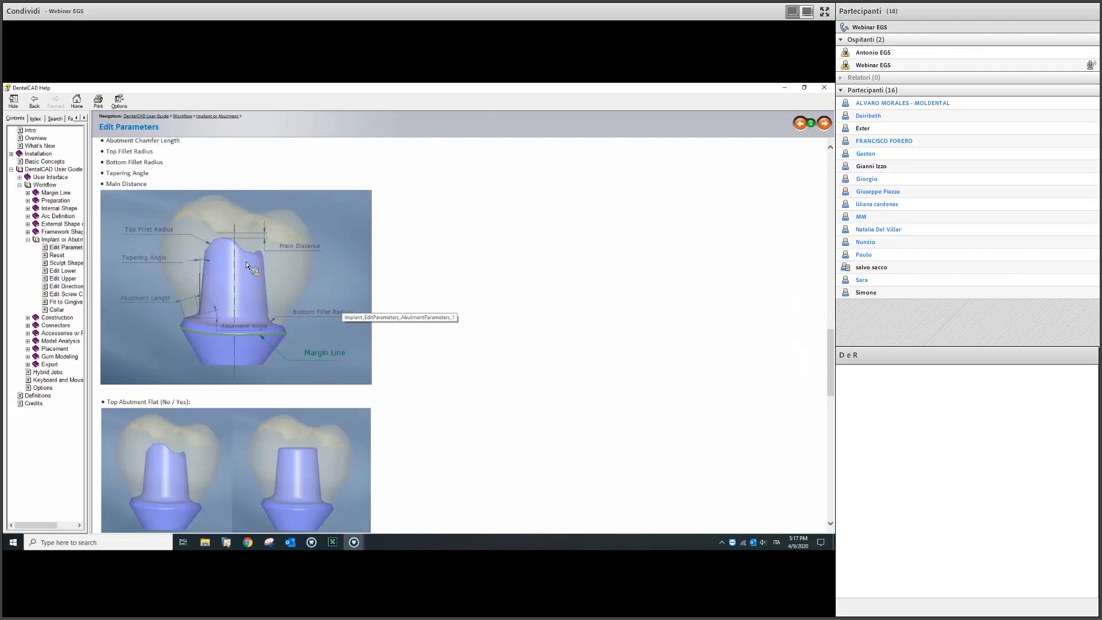
scroll(247, 272, down, 10)
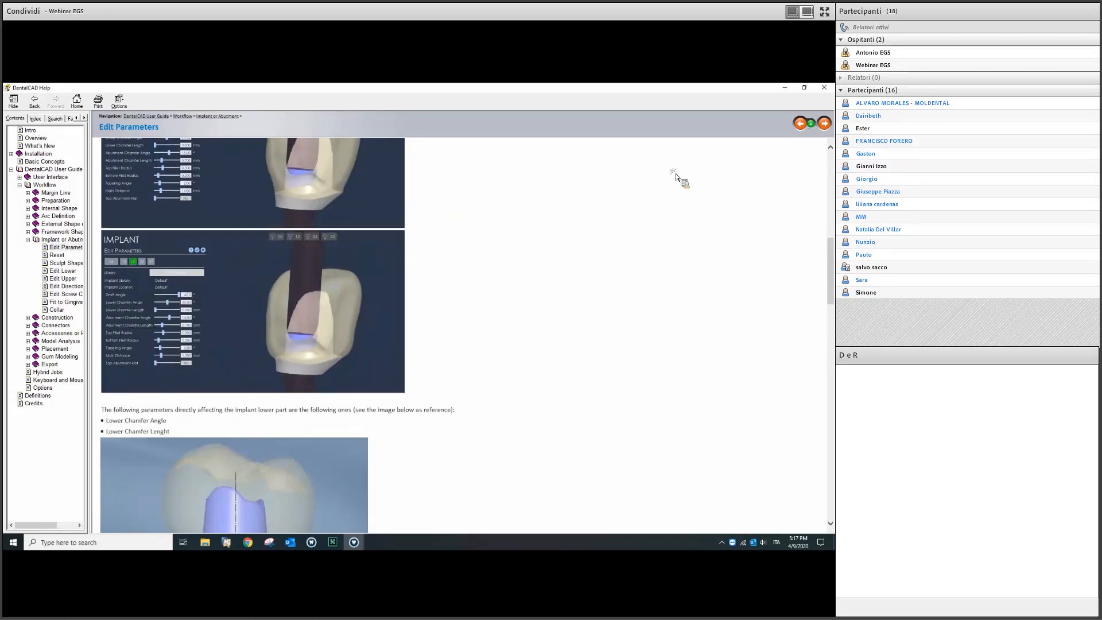
scroll(676, 172, up, 5)
click(825, 87)
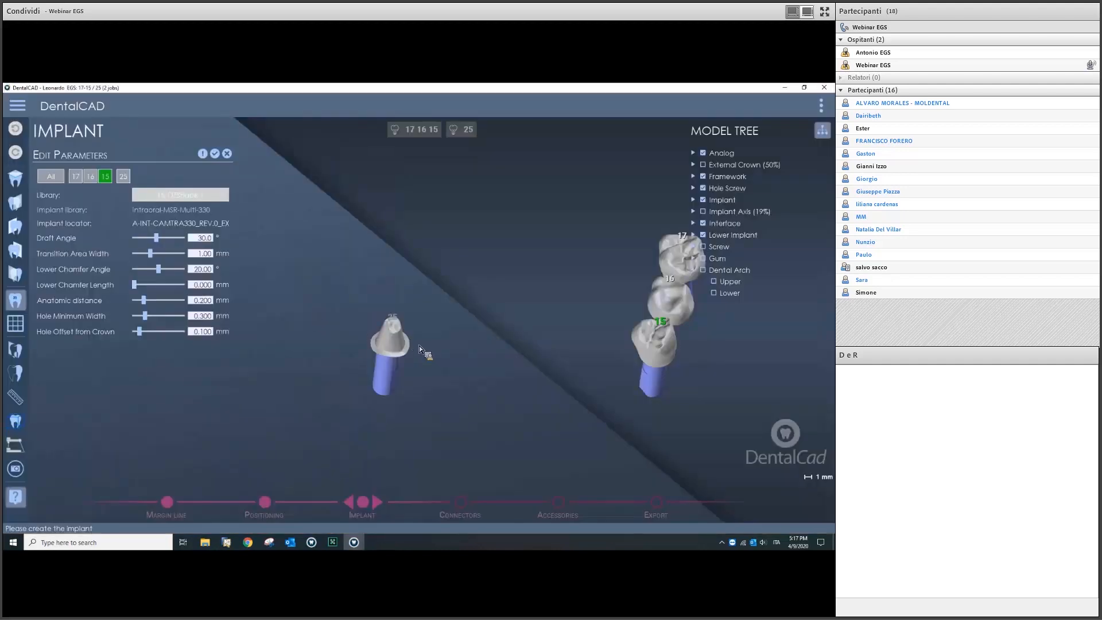
Step: Set implant 25's Top Abutment Flat to Yes
click(373, 376)
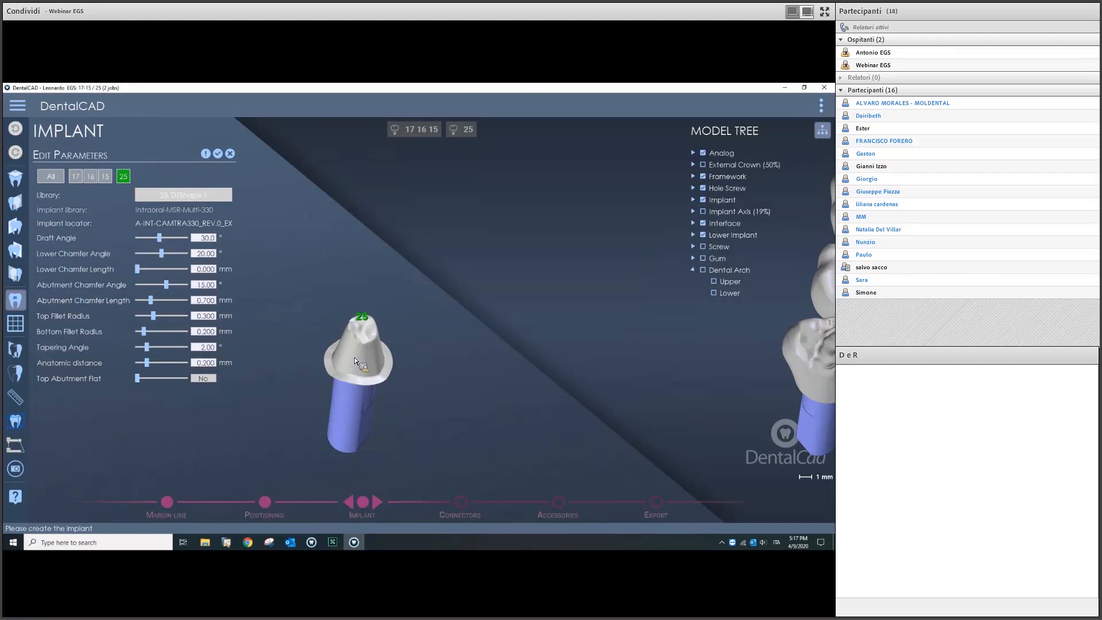
drag(136, 381, 173, 383)
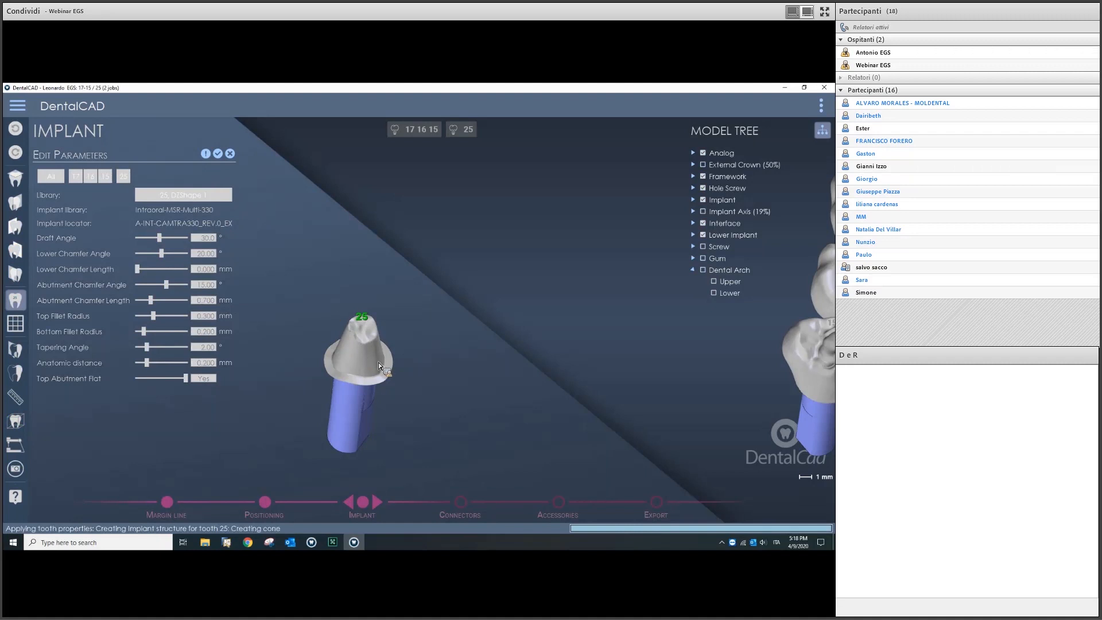
middle_drag(354, 322, 435, 357)
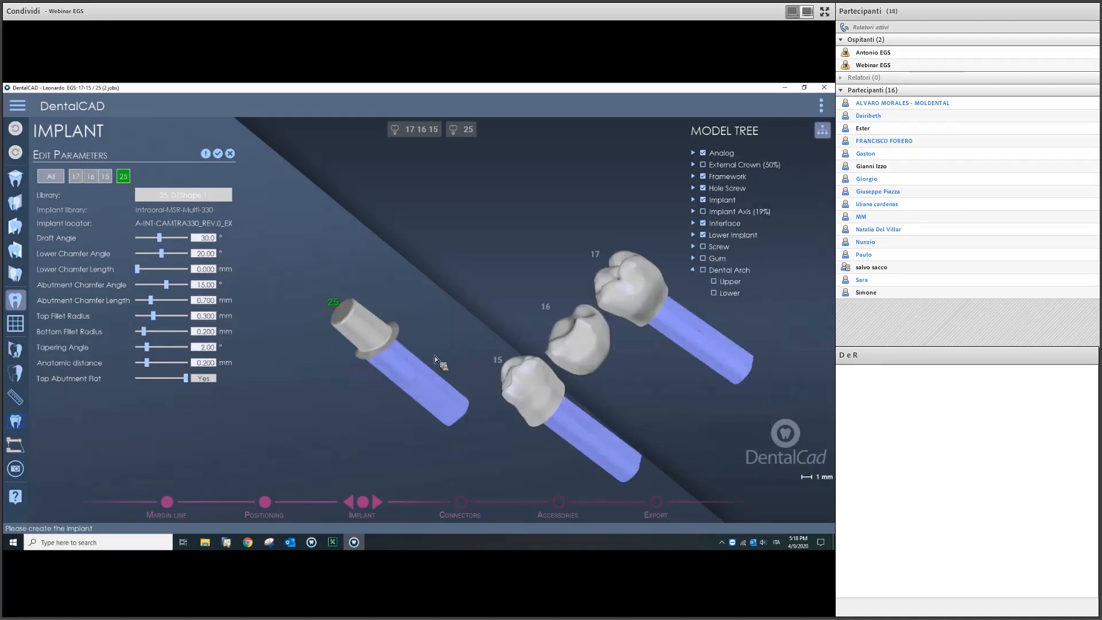
Step: Select tooth 16 to show its Shrink slider, viewing the bridge from the side
click(560, 327)
middle_drag(556, 322, 477, 336)
scroll(540, 310, up, 4)
middle_drag(543, 308, 552, 338)
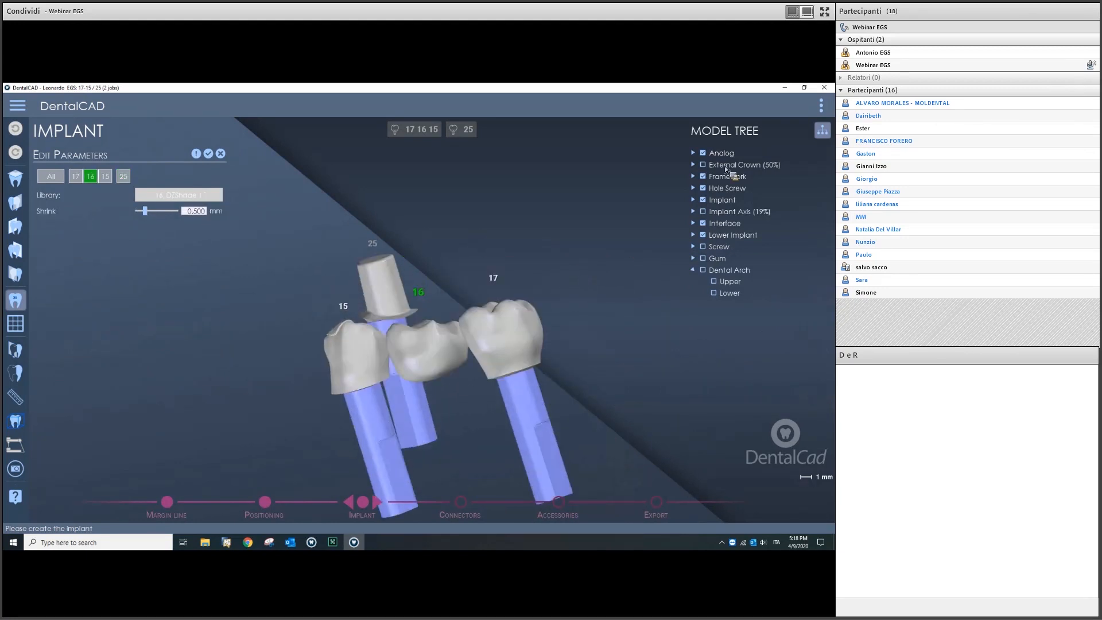
Step: Show the External Crown (50%) layer and bring tooth 25 forward
click(707, 166)
middle_drag(518, 359, 503, 335)
scroll(503, 362, down, 5)
scroll(398, 343, up, 5)
scroll(294, 348, up, 5)
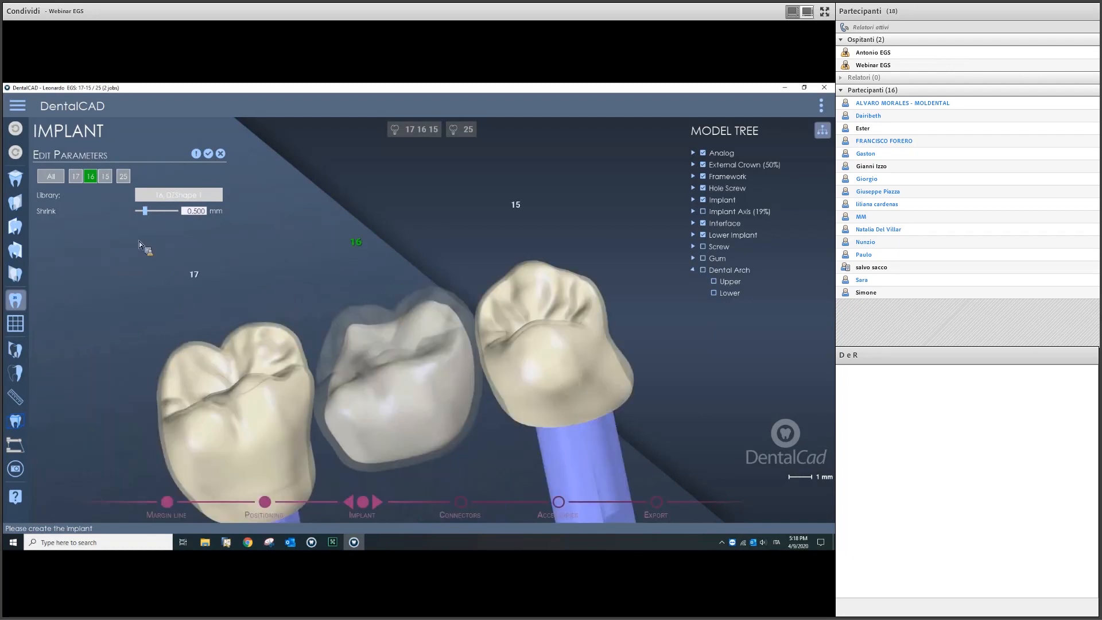
Step: Set tooth 16's shrink to 0.450 mm, apply it, and finish Edit Parameters
drag(151, 212, 115, 215)
click(196, 154)
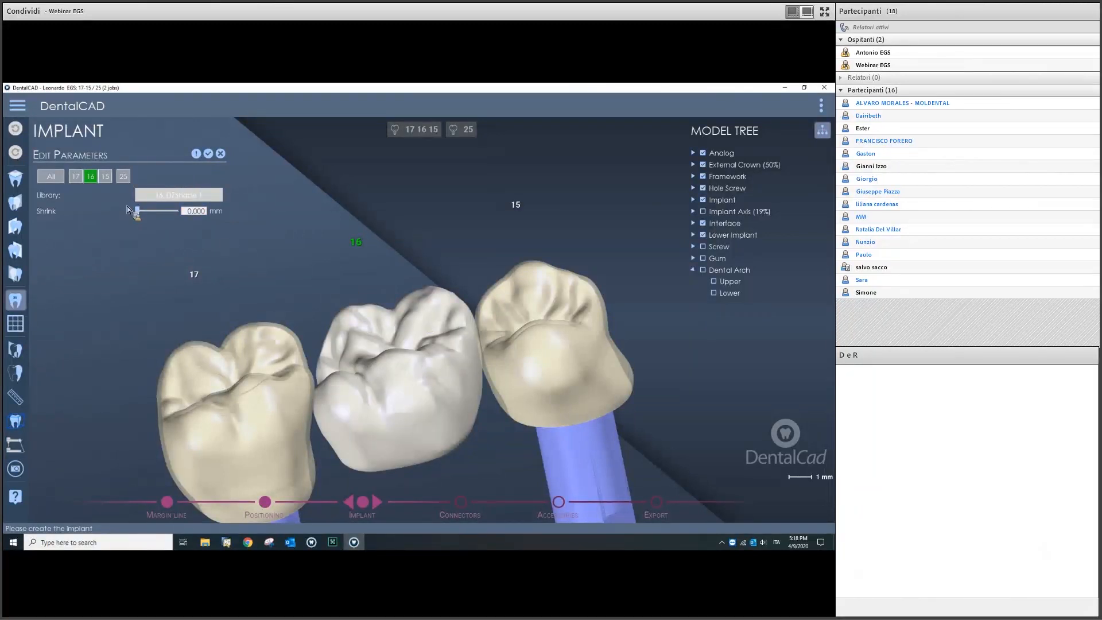
click(142, 212)
drag(142, 212, 147, 212)
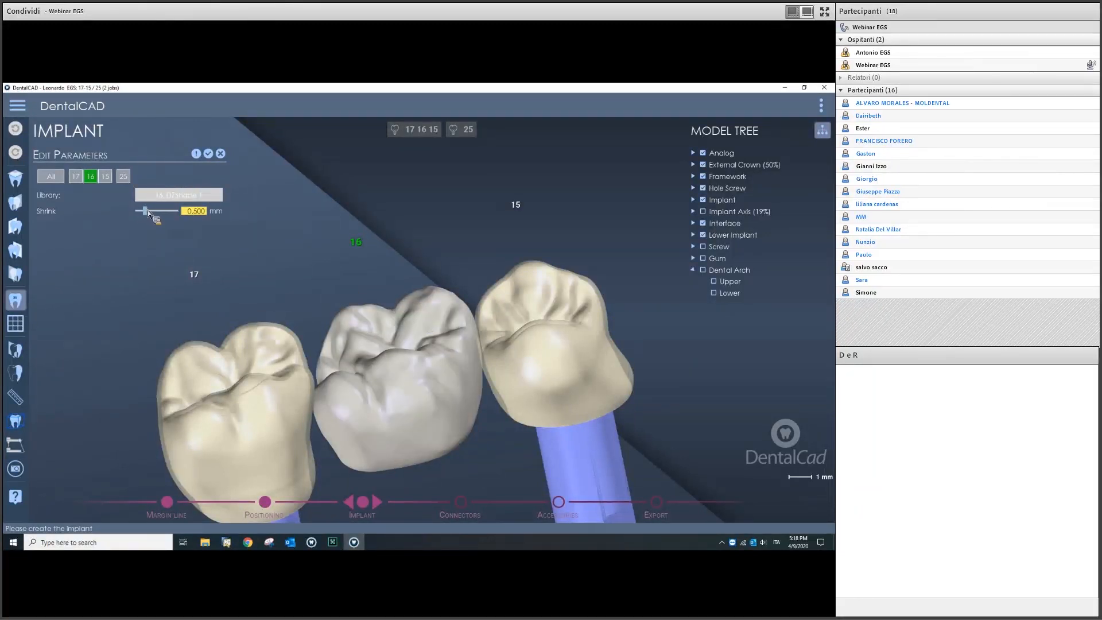
click(196, 154)
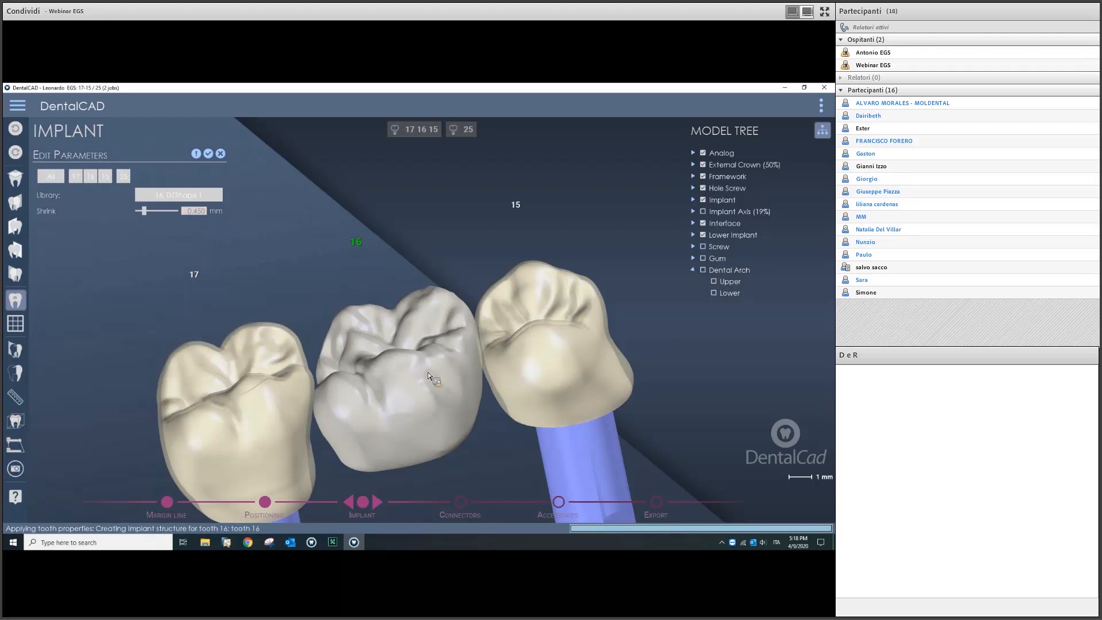
scroll(442, 394, down, 5)
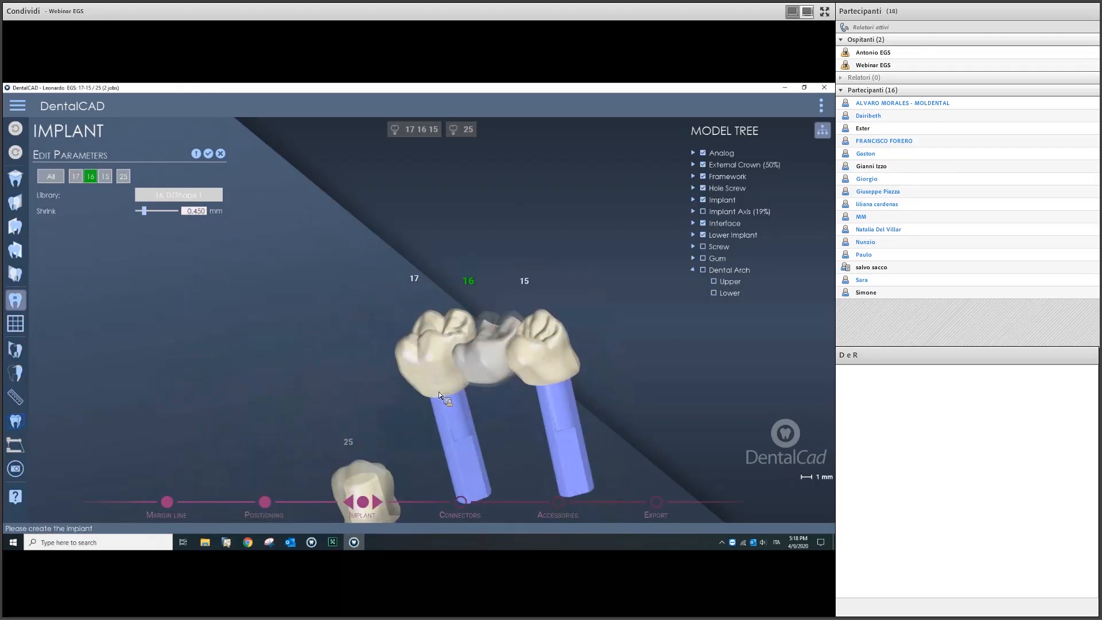
middle_drag(434, 405, 456, 372)
click(212, 153)
Step: Start reshaping the upper part of abutment 25 and zoom in on it
click(95, 211)
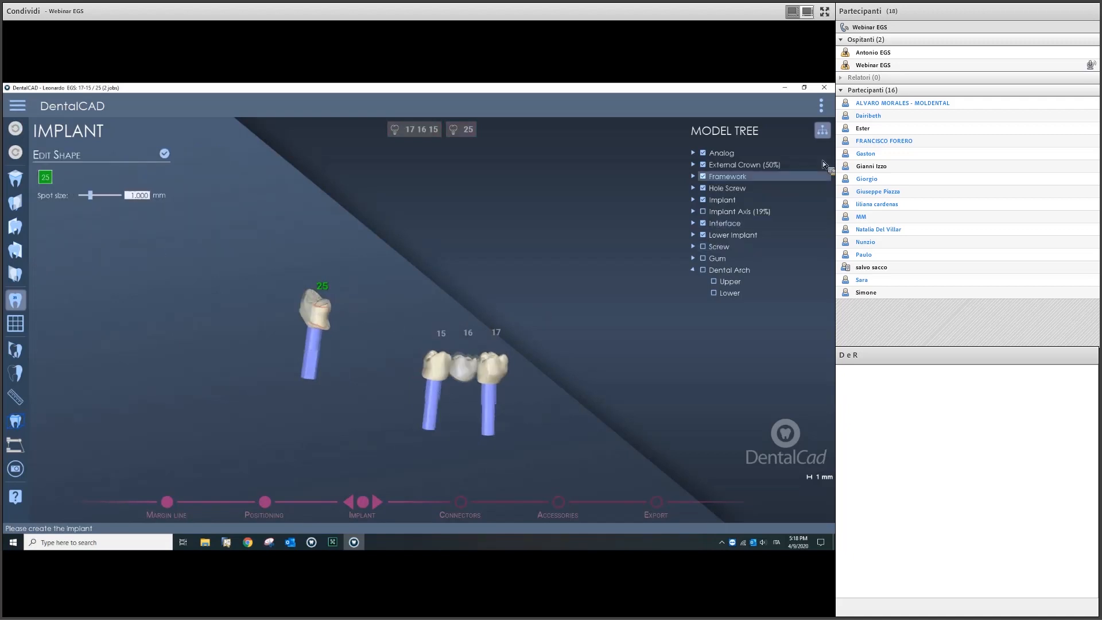
right_drag(338, 329, 347, 379)
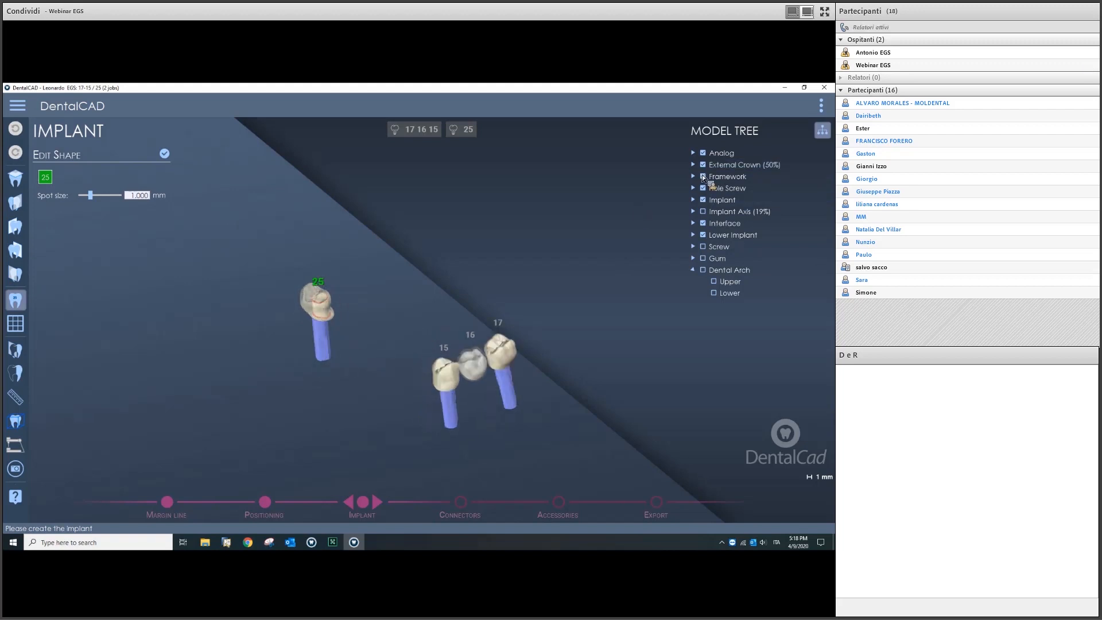
right_drag(373, 322, 434, 395)
scroll(549, 345, up, 4)
middle_drag(549, 344, 357, 350)
right_drag(357, 351, 387, 367)
middle_drag(451, 337, 398, 336)
scroll(399, 336, up, 4)
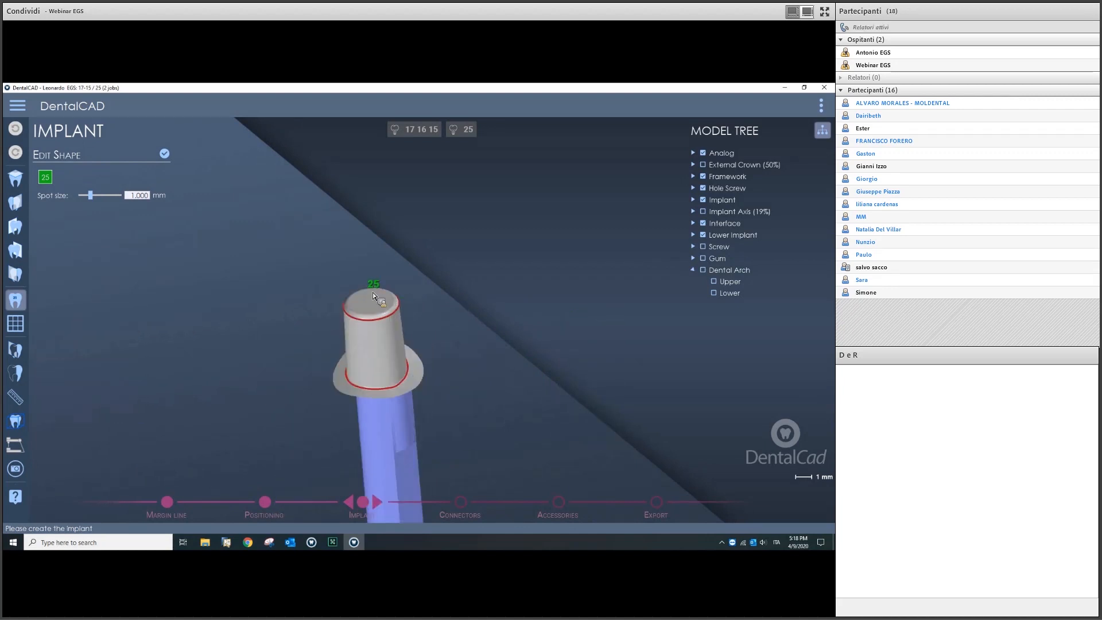
middle_drag(373, 291, 380, 339)
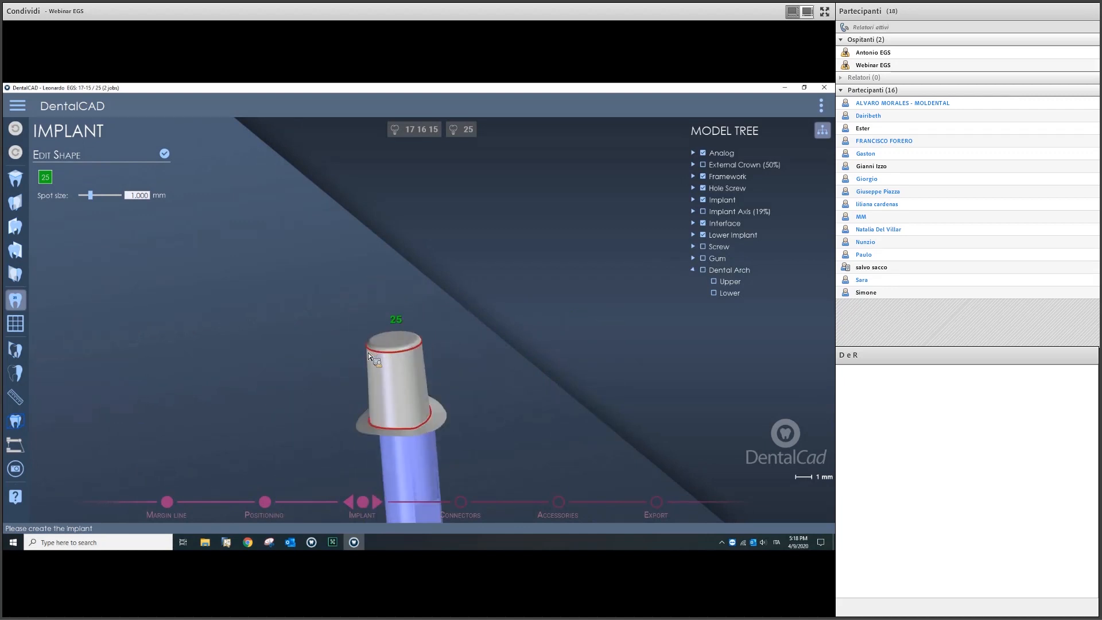
ctrl+scroll(366, 353, up, 10)
scroll(381, 359, up, 4)
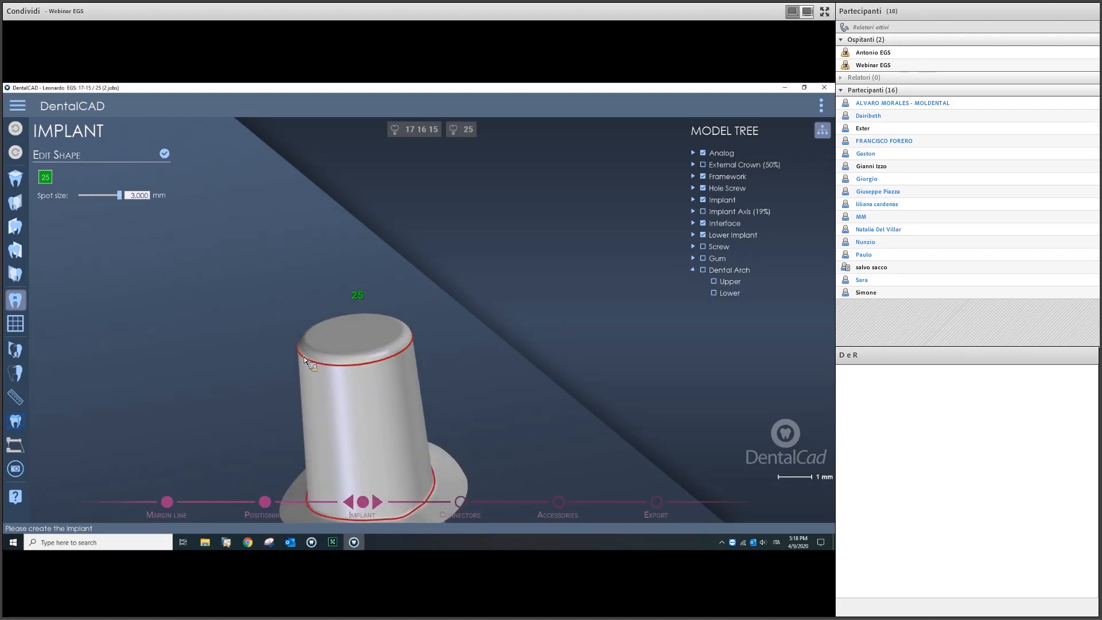
Step: Sculpt abutment 25's top edge, undo back to the flat top, and confirm the shape
drag(302, 357, 252, 242)
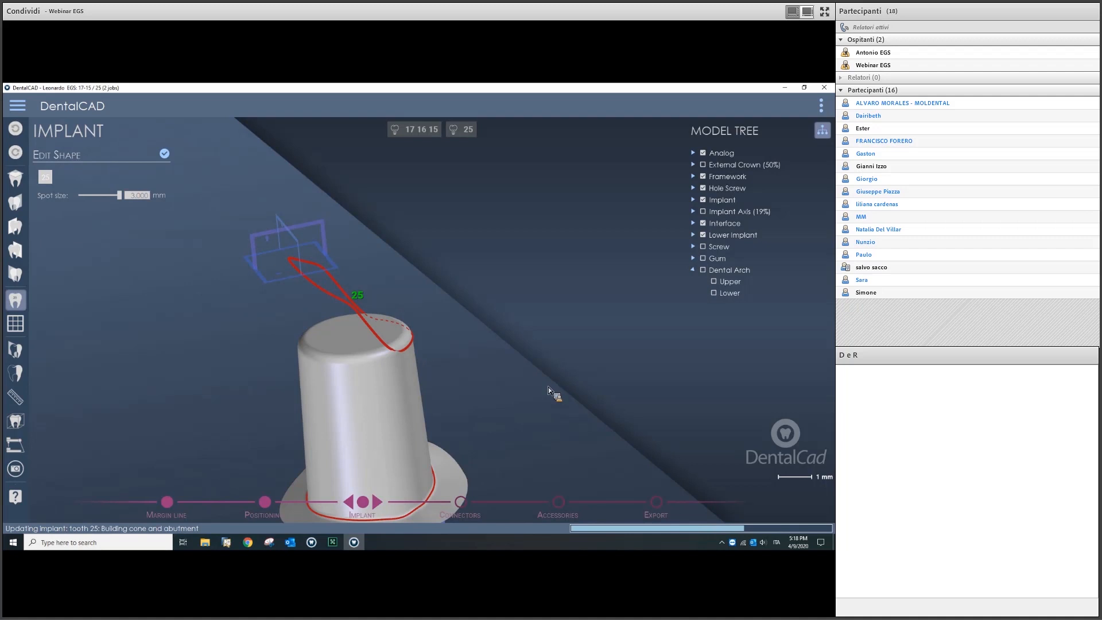
scroll(439, 351, down, 6)
right_drag(396, 368, 535, 364)
middle_drag(509, 356, 431, 340)
scroll(432, 340, up, 5)
right_drag(432, 340, 399, 348)
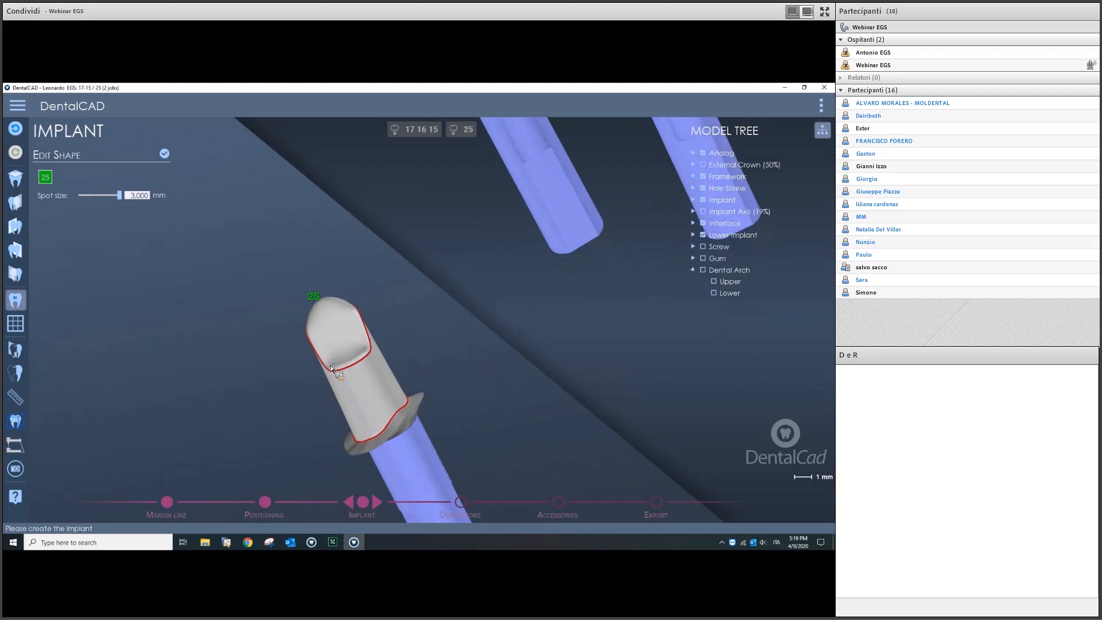
right_drag(412, 400, 171, 163)
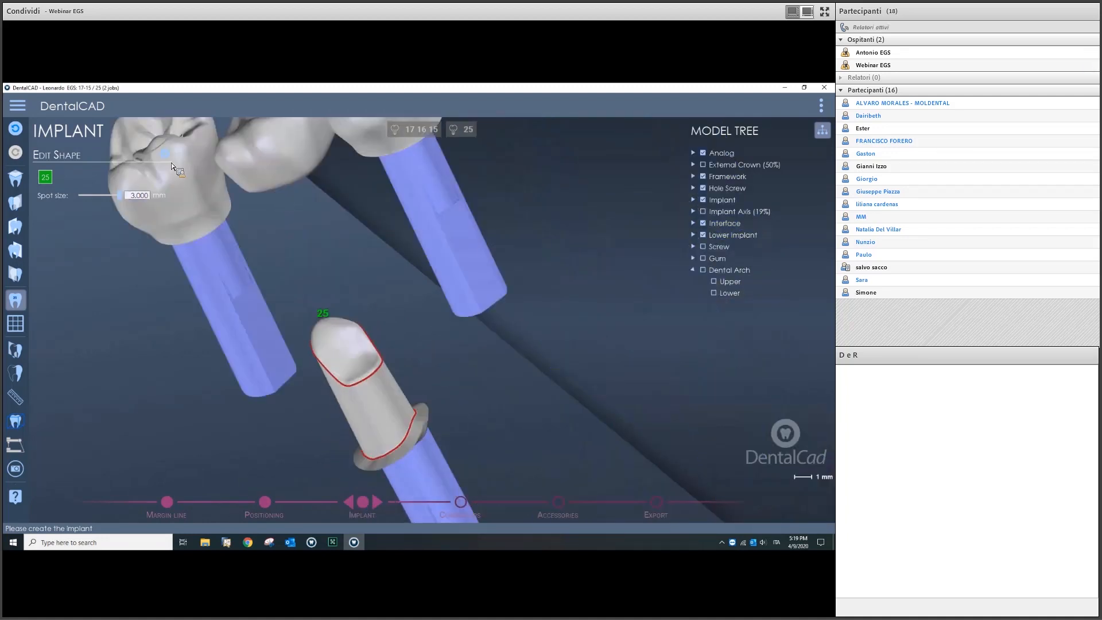
click(13, 133)
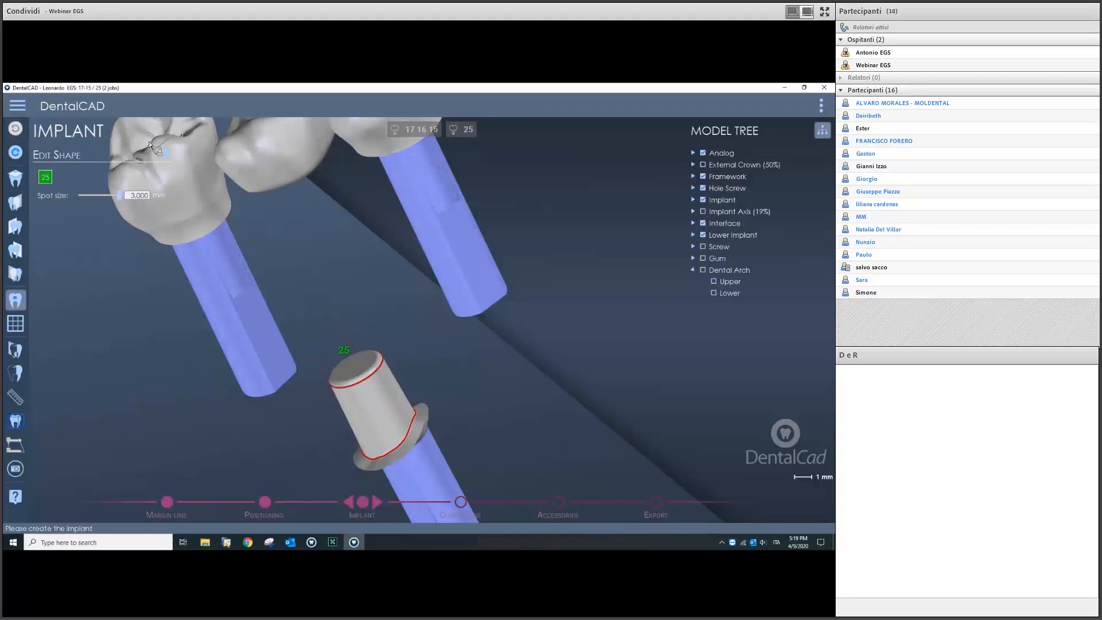
click(165, 154)
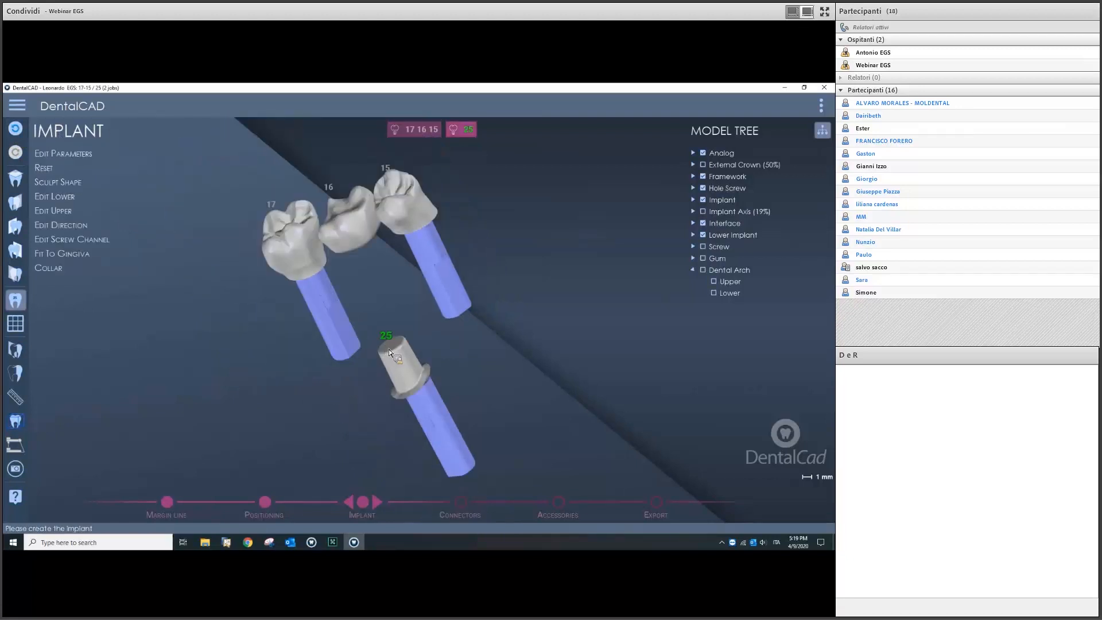
Step: Angle tooth 15's screw channel to 12° and apply the change
middle_drag(328, 275, 427, 342)
right_drag(427, 342, 415, 338)
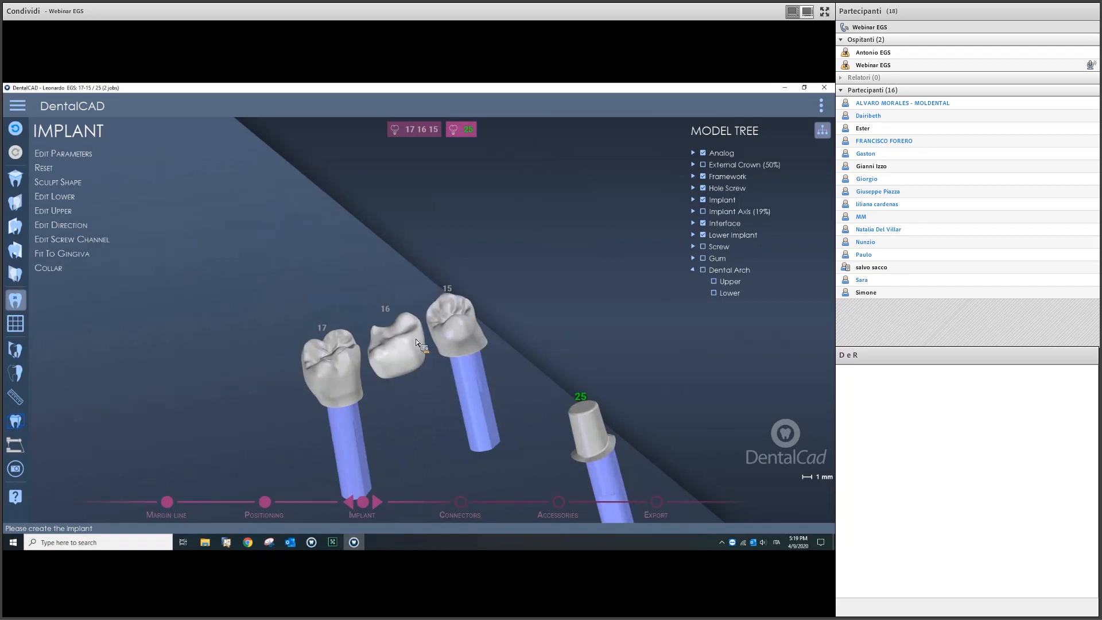
scroll(472, 309, up, 4)
scroll(429, 305, down, 2)
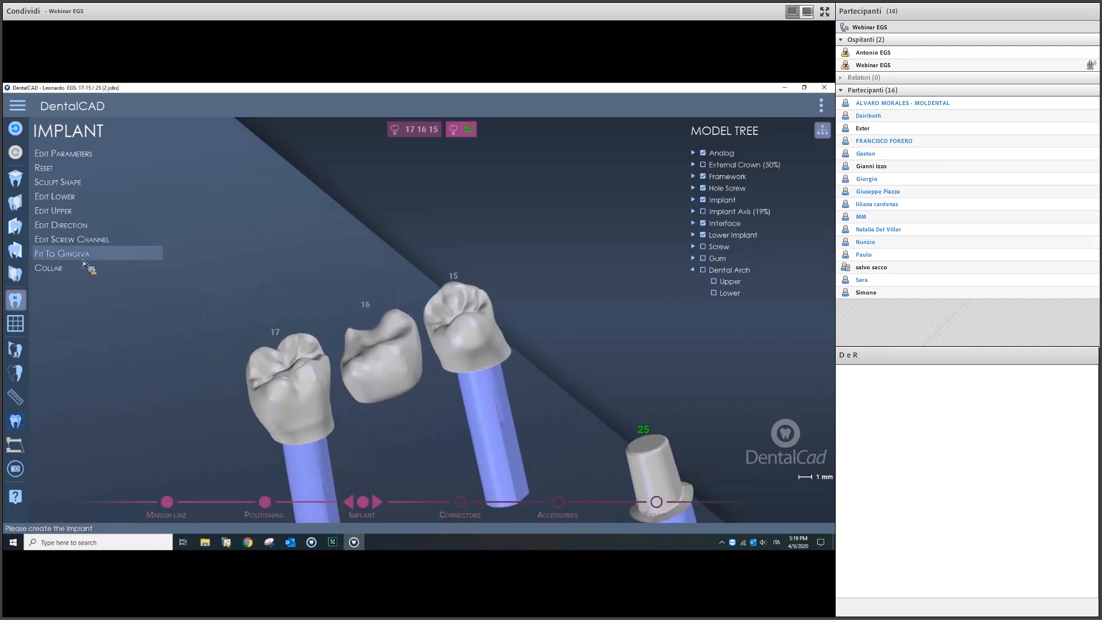
right_drag(491, 311, 486, 290)
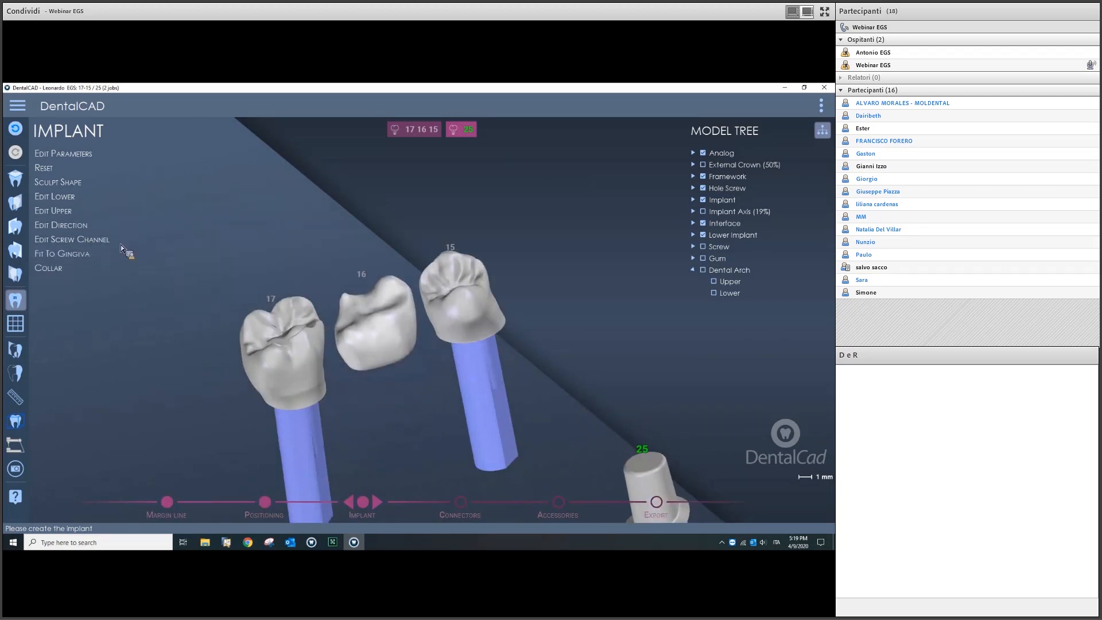
scroll(429, 277, down, 3)
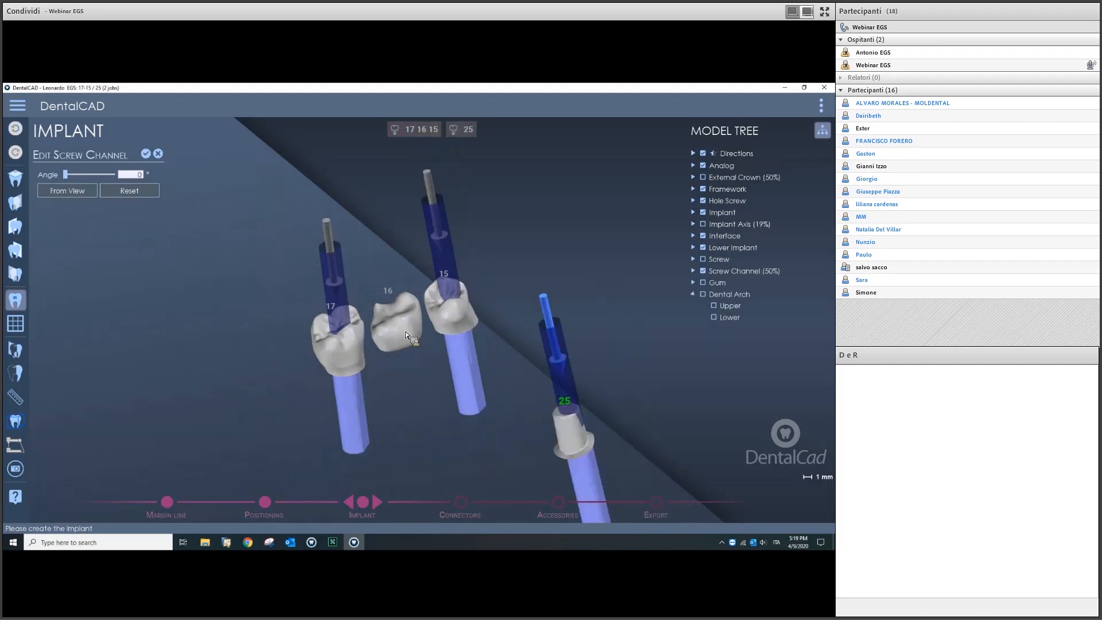
right_drag(492, 350, 515, 388)
right_drag(443, 382, 371, 306)
scroll(484, 327, up, 3)
drag(354, 302, 346, 301)
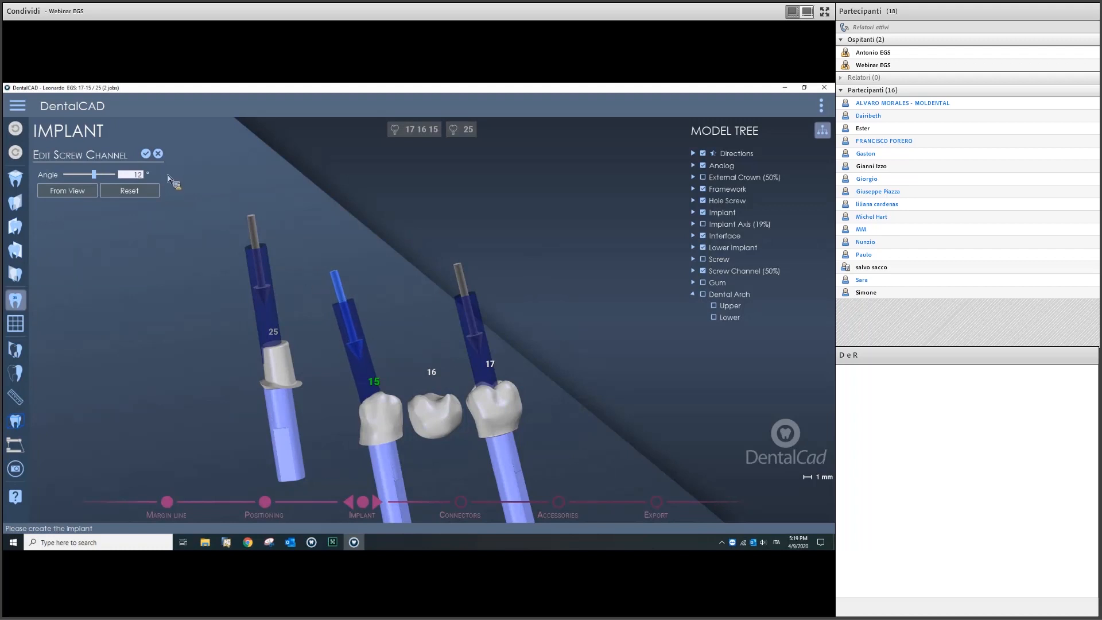
click(146, 155)
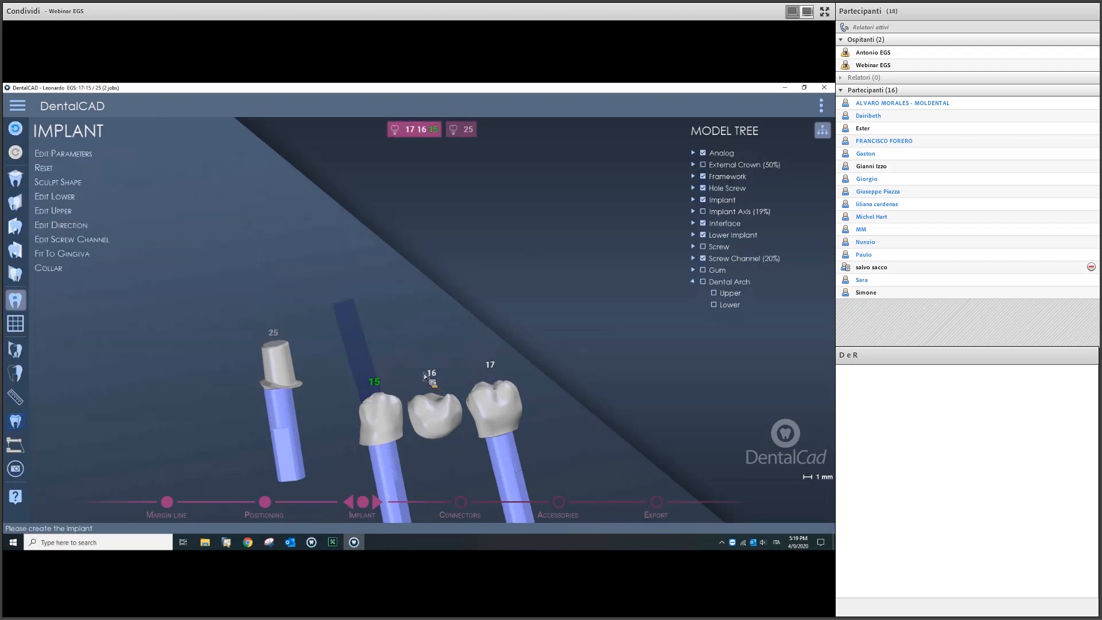
scroll(427, 373, down, 5)
Step: Show the external crowns, brush a collar along crown 16's lower edge, and generate it
click(86, 268)
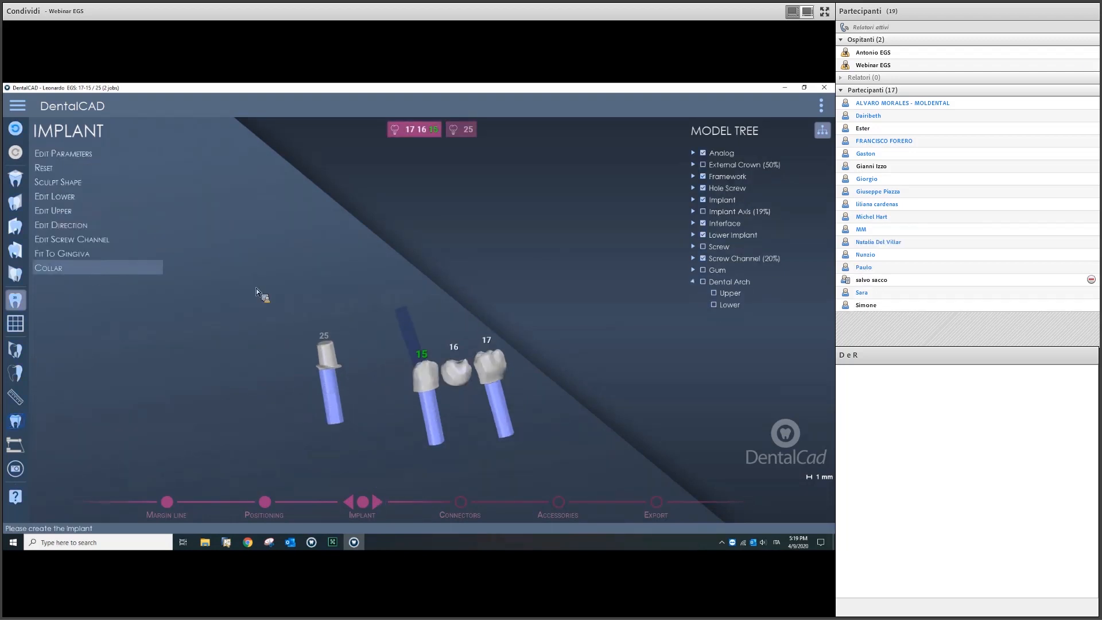
right_drag(384, 346, 459, 357)
scroll(460, 358, up, 8)
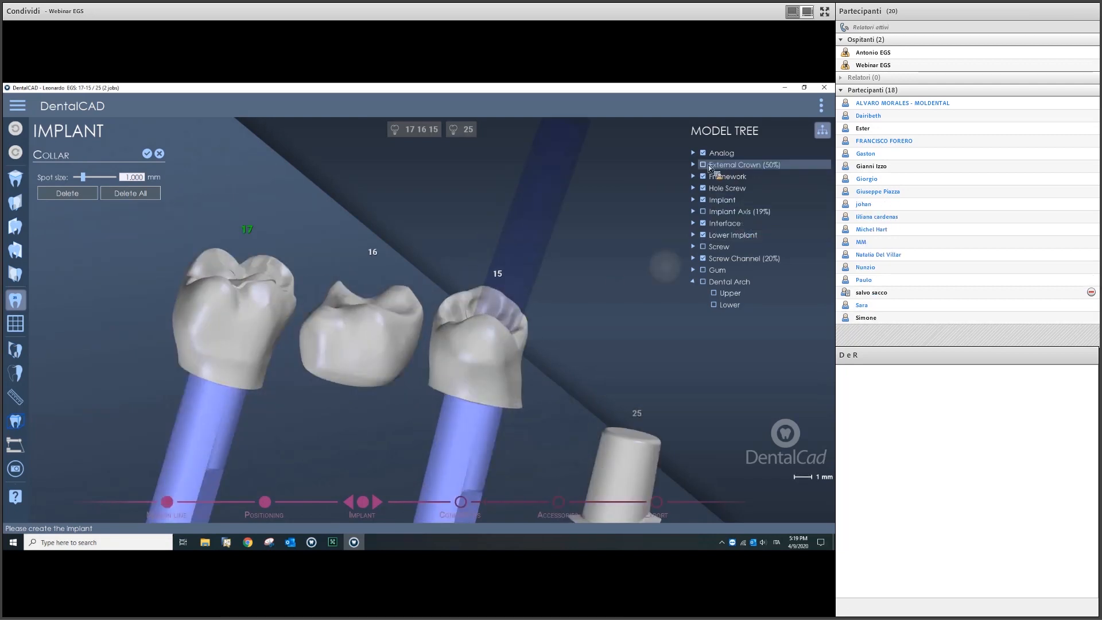
click(703, 165)
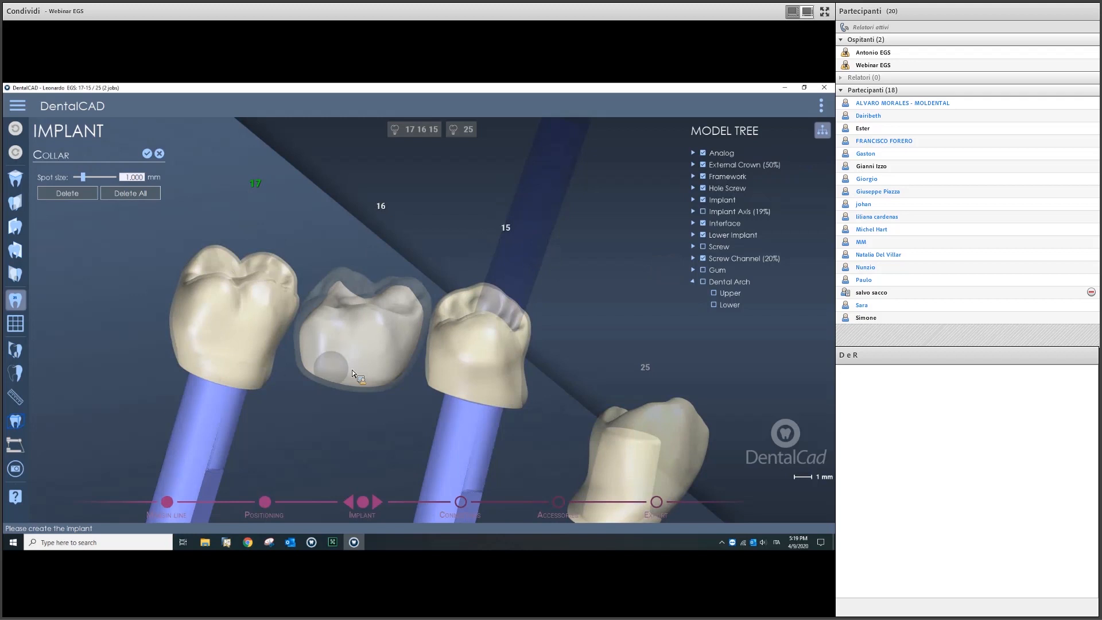
scroll(352, 370, up, 6)
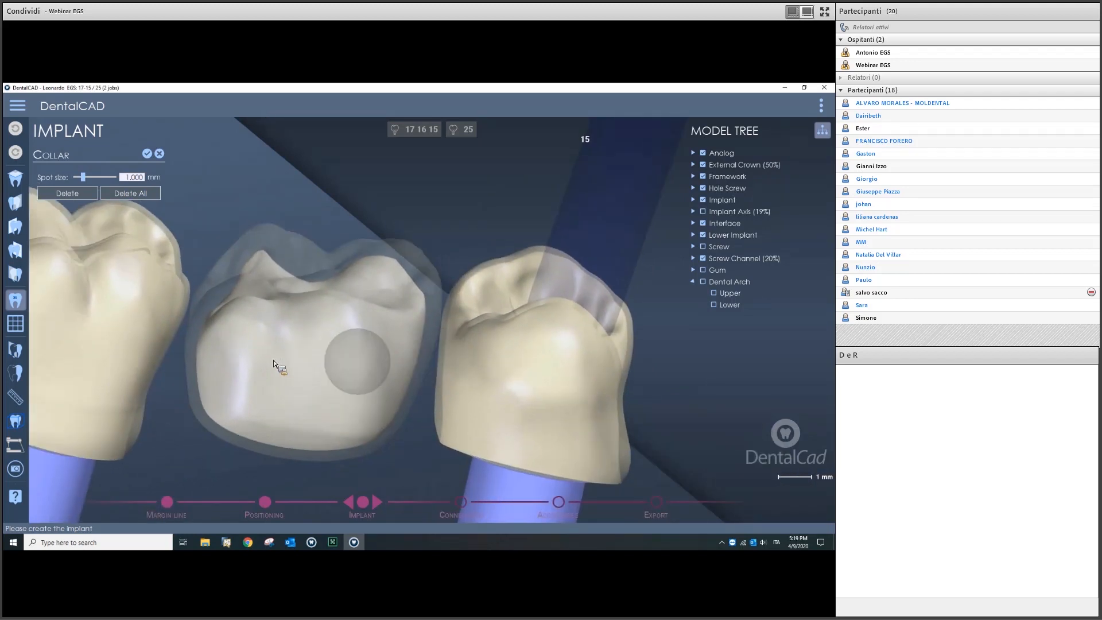
ctrl+scroll(216, 365, up, 1)
mouse_move(198, 362)
mouse_down()
mouse_move(218, 411)
mouse_move(274, 442)
mouse_move(239, 433)
mouse_move(295, 448)
mouse_move(366, 443)
mouse_move(419, 391)
mouse_move(398, 423)
mouse_move(360, 444)
mouse_move(310, 442)
mouse_move(361, 432)
mouse_up()
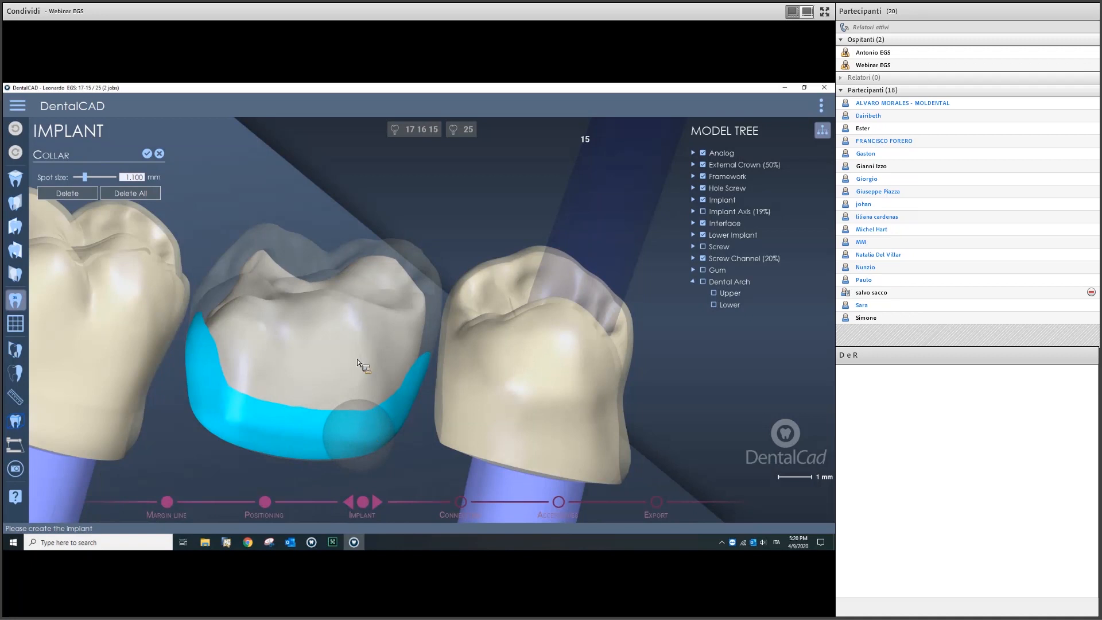
click(147, 153)
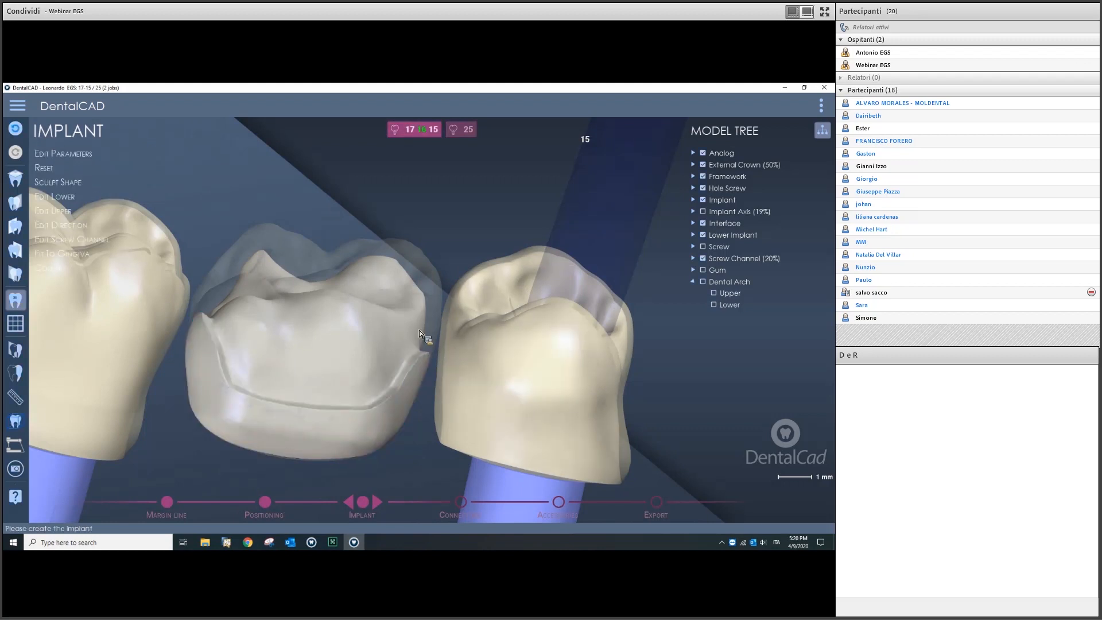
Step: Orbit and zoom around crown 16 to inspect the collar, ending with abutment 25 in view
middle_drag(412, 346, 497, 288)
scroll(445, 315, up, 4)
scroll(497, 250, up, 3)
scroll(570, 374, down, 3)
middle_drag(514, 377, 387, 442)
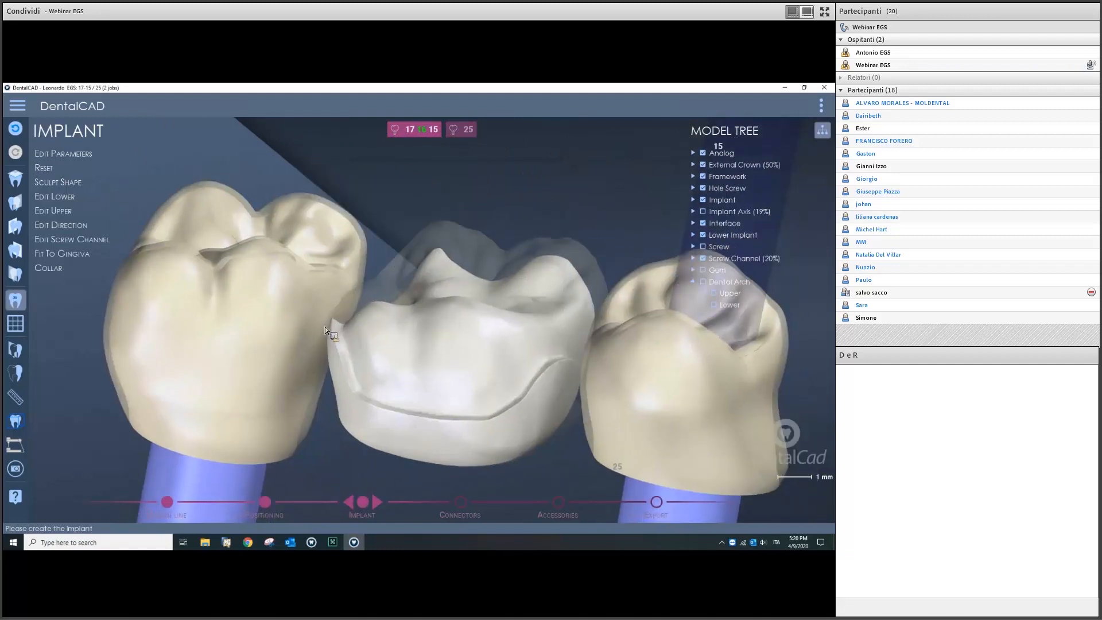
scroll(438, 372, down, 5)
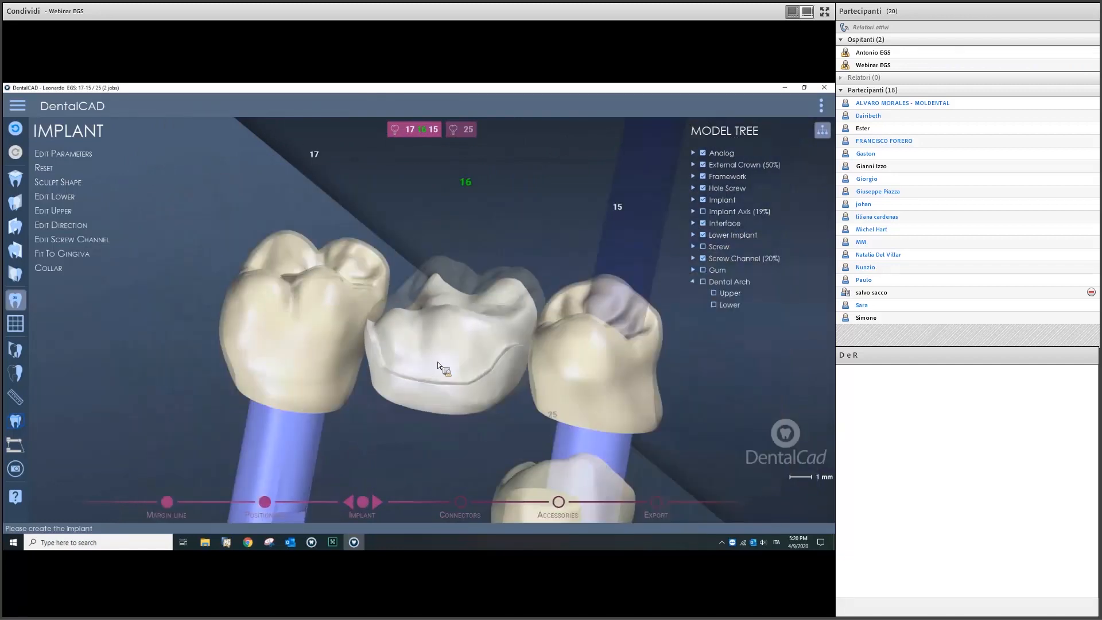
scroll(465, 364, down, 5)
middle_drag(460, 360, 363, 487)
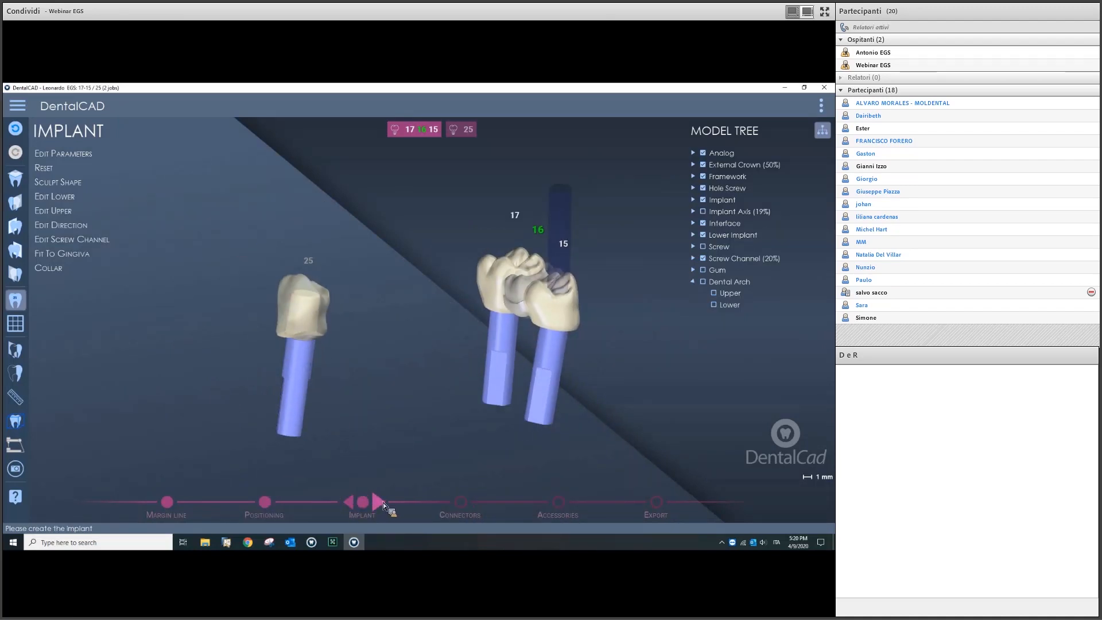
Step: Advance to the Connectors stage and display the upper dental arch and gum around the bridge
middle_drag(437, 395, 388, 497)
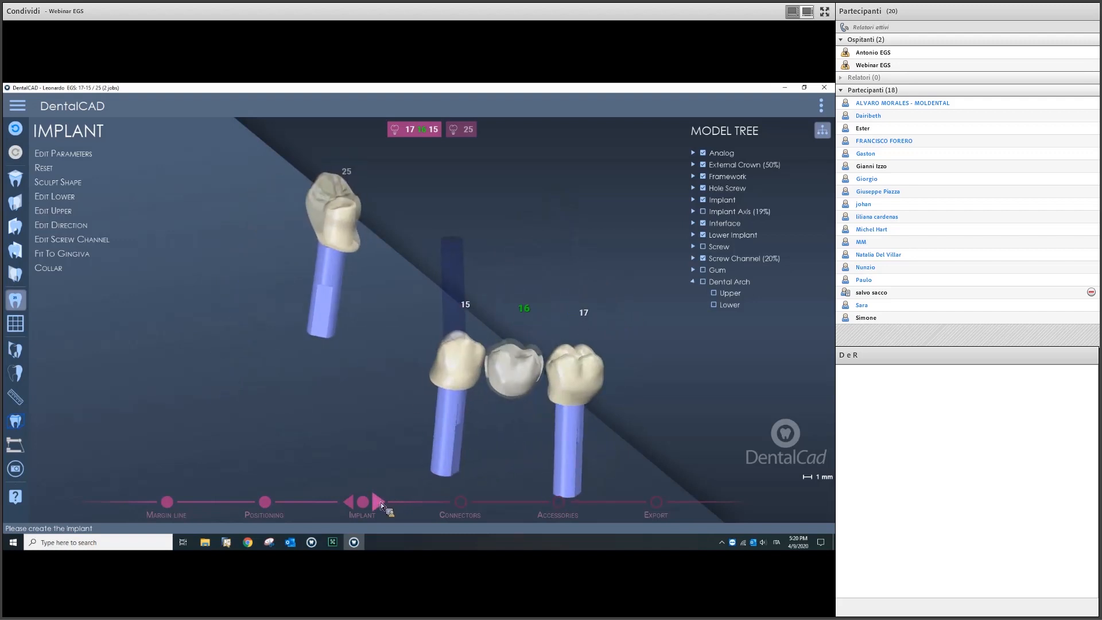
click(379, 502)
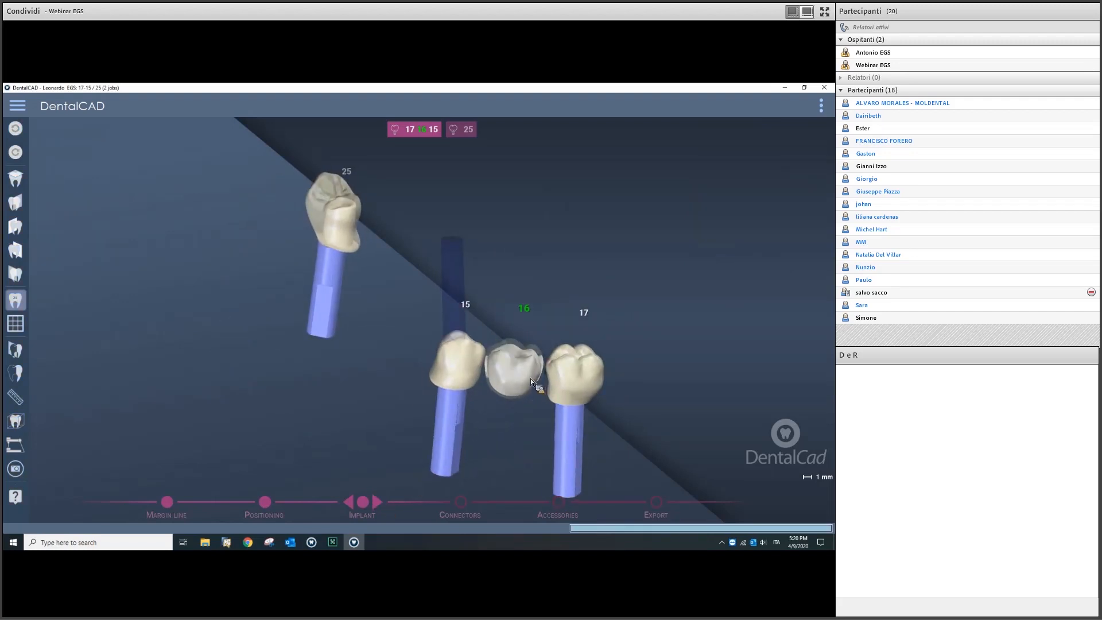
right_drag(507, 354, 428, 298)
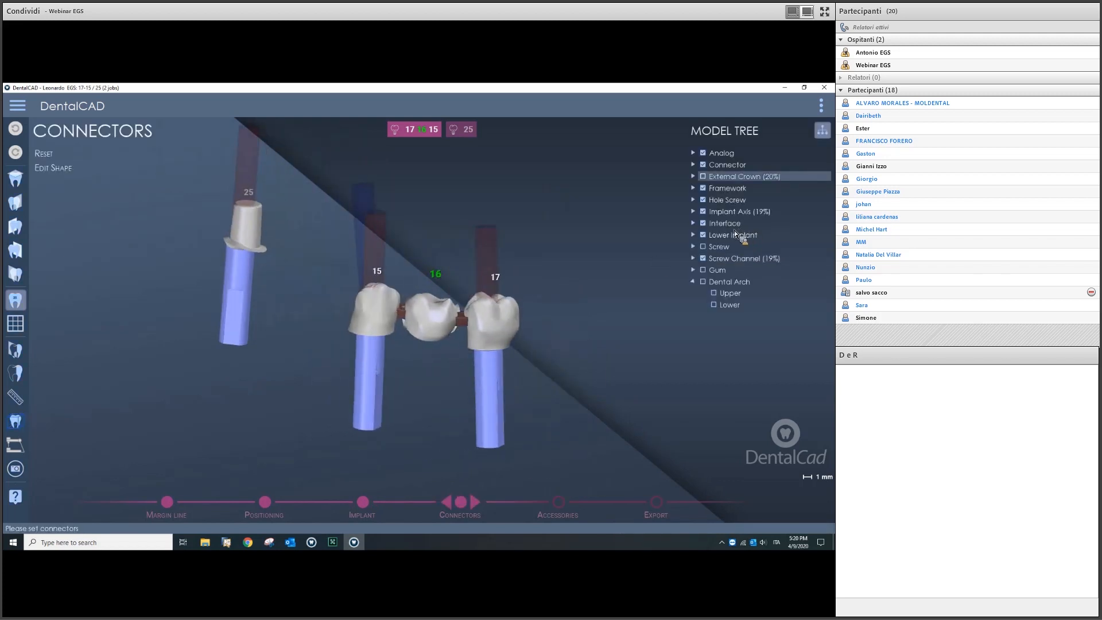
click(714, 293)
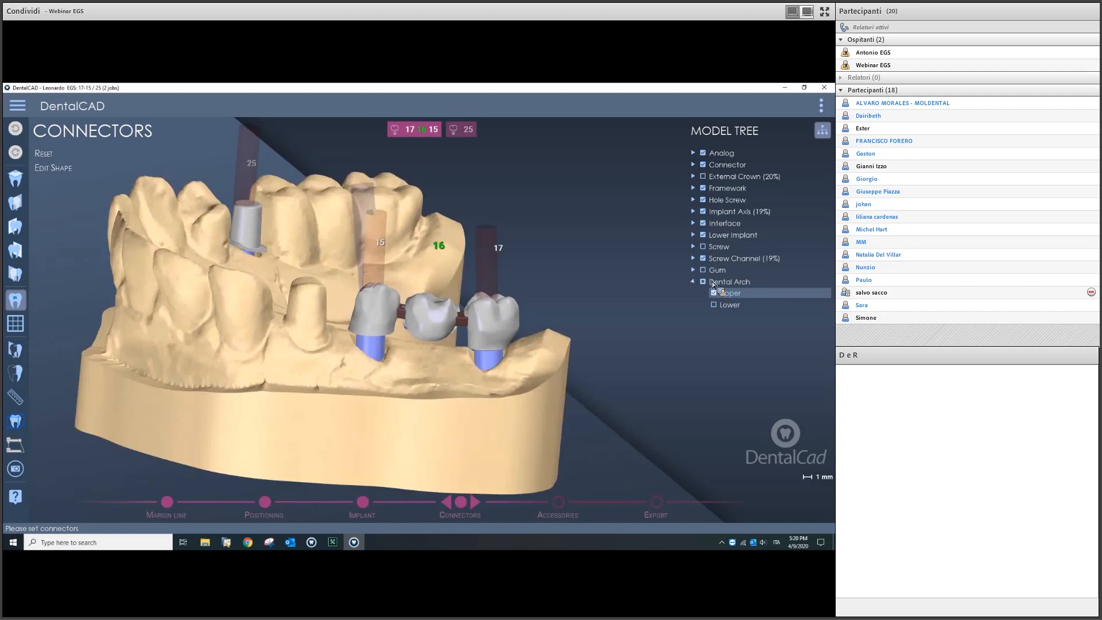
click(703, 270)
click(54, 168)
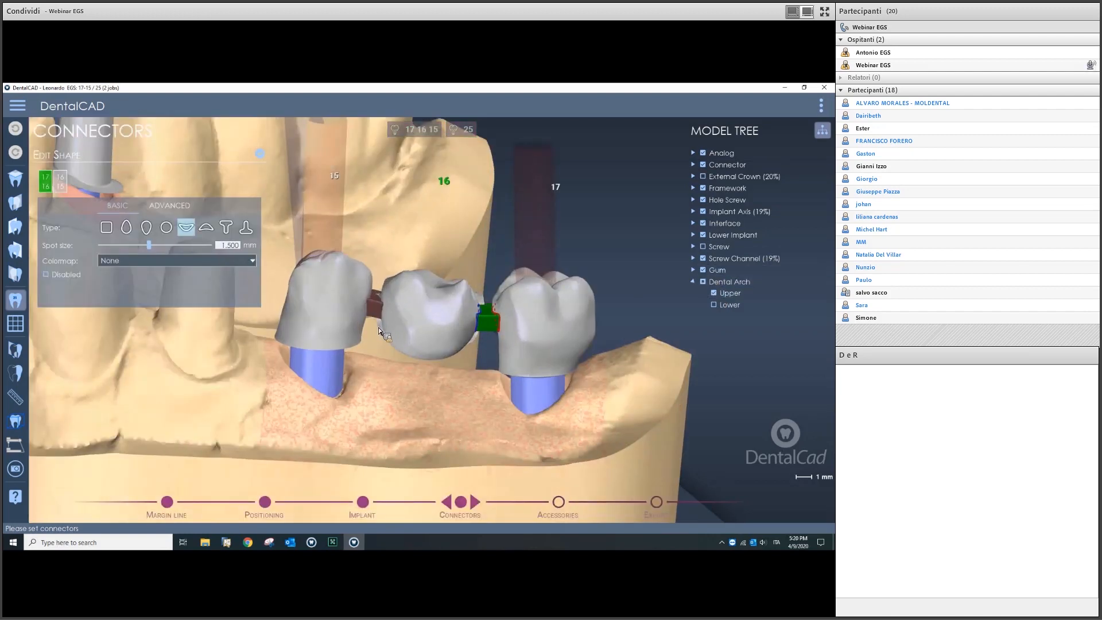
Step: Disable the connector between crowns 15 and 16
click(376, 305)
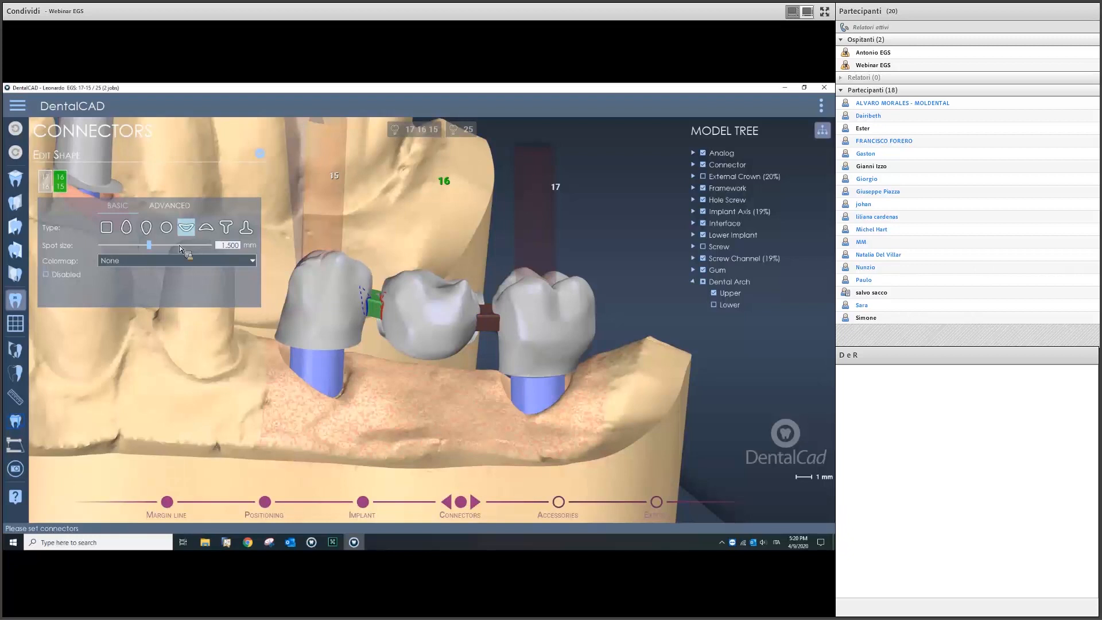
click(67, 277)
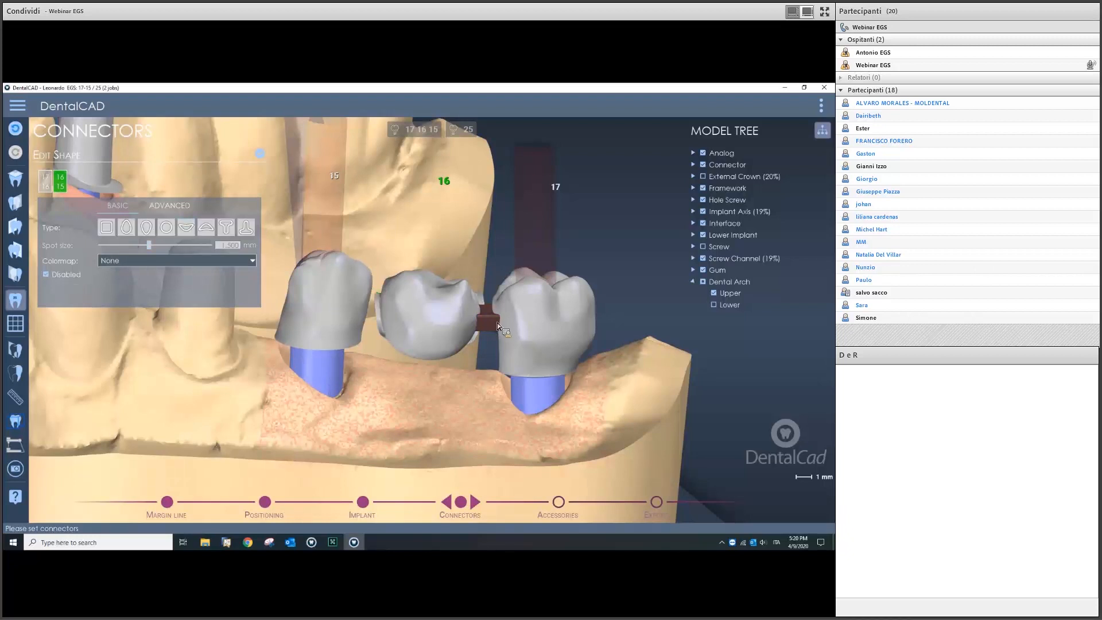
scroll(487, 314, down, 3)
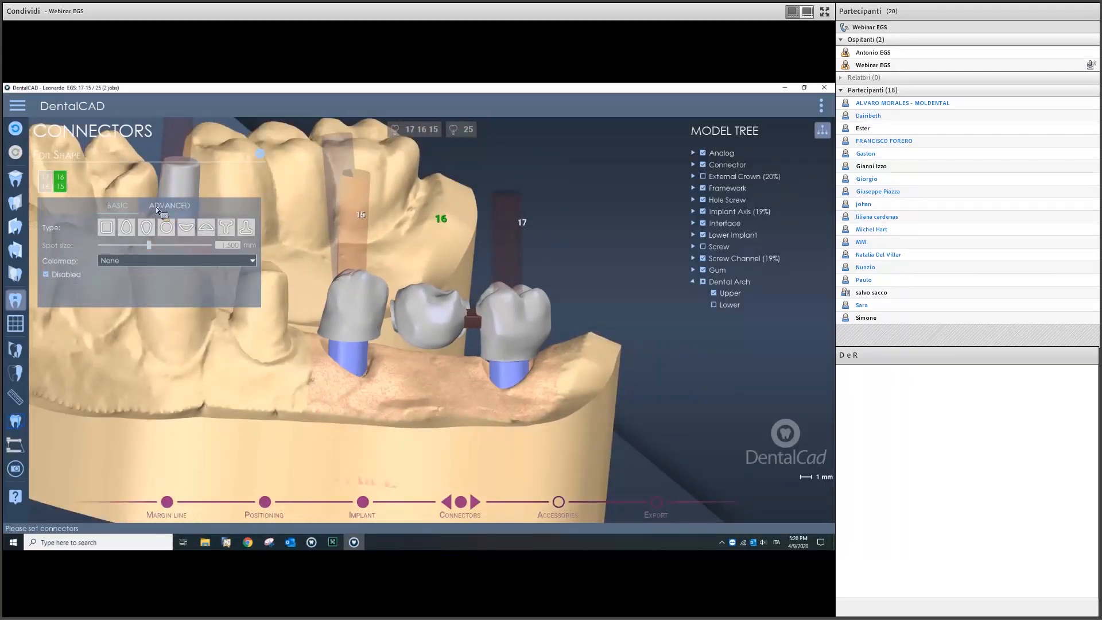
Step: Change the cross-section type of the 17-16 connector
click(46, 182)
scroll(449, 335, up, 3)
right_drag(441, 334, 452, 295)
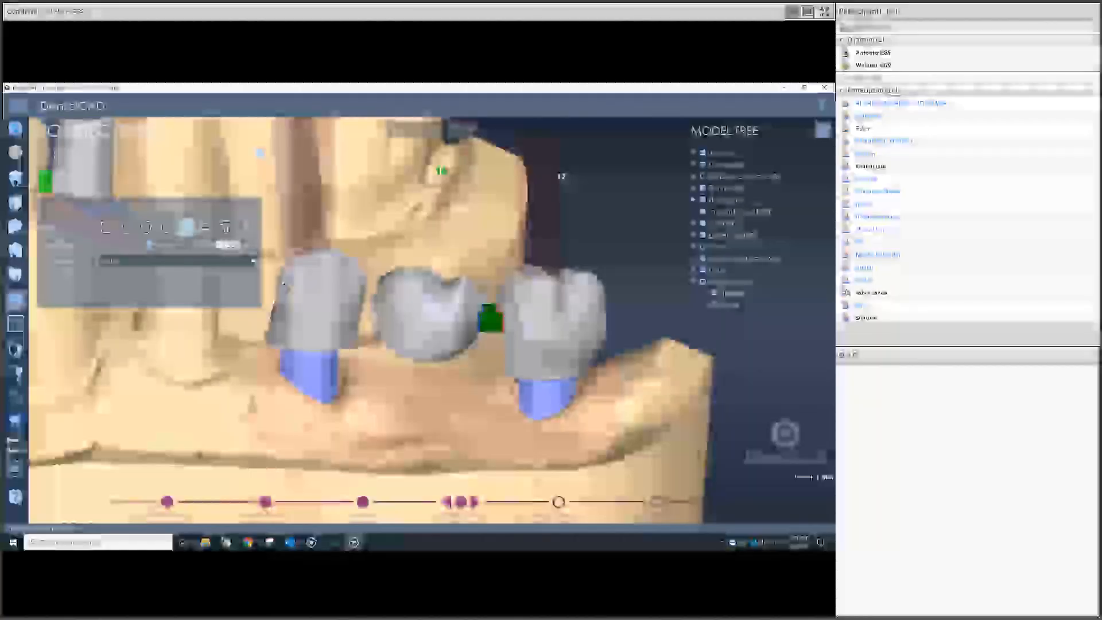
click(167, 228)
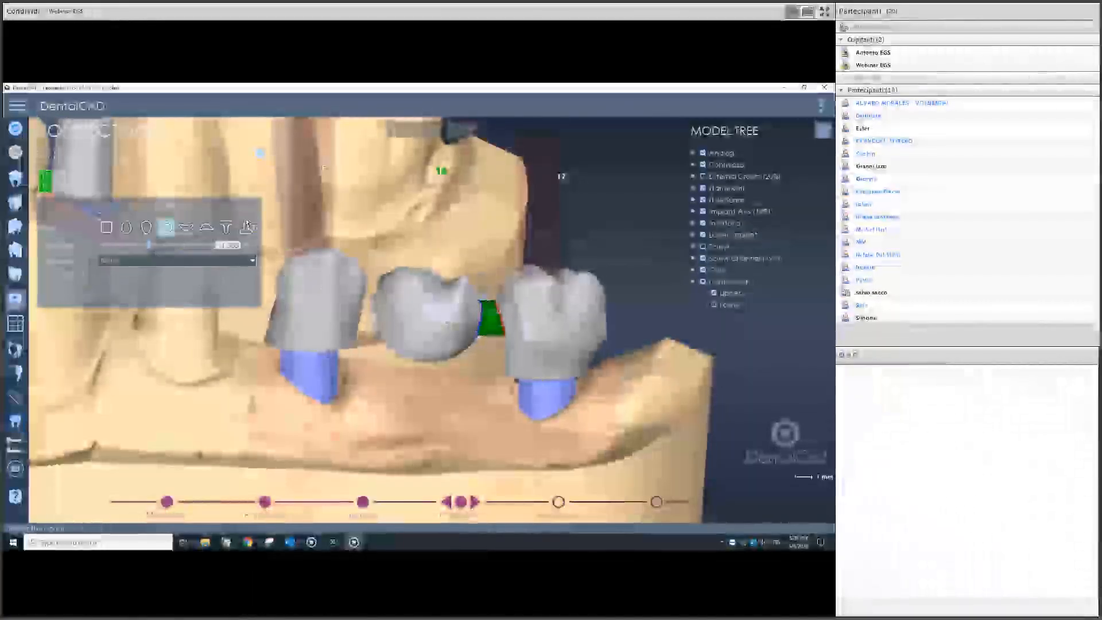
Step: Reshape the 17-16 connector sections to a 4.44 mm² central section and close the editor
click(175, 207)
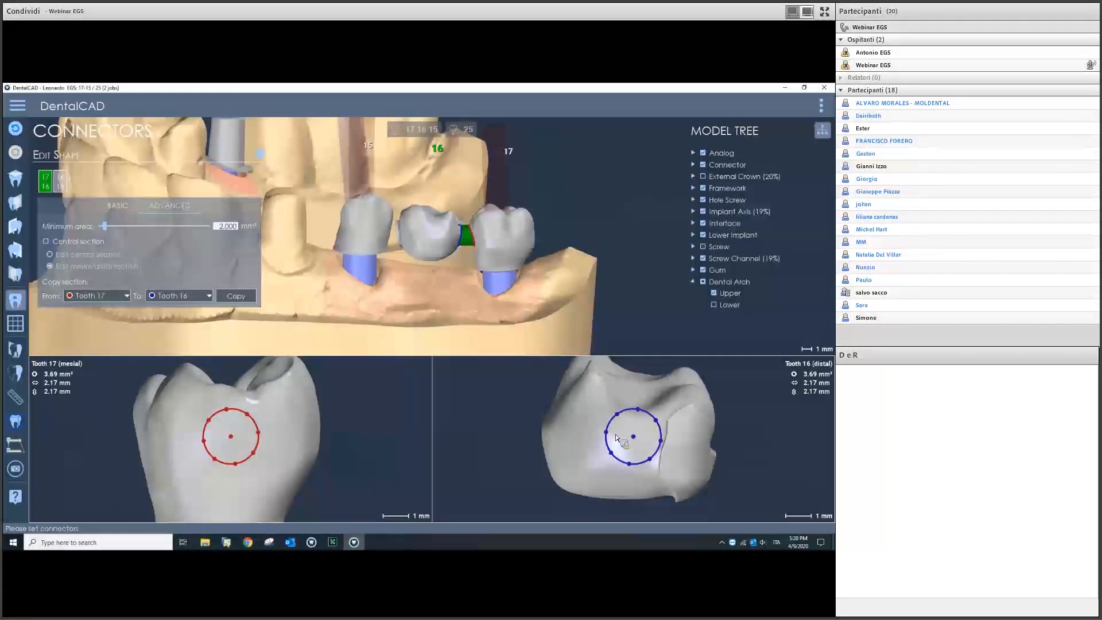
drag(632, 438, 624, 438)
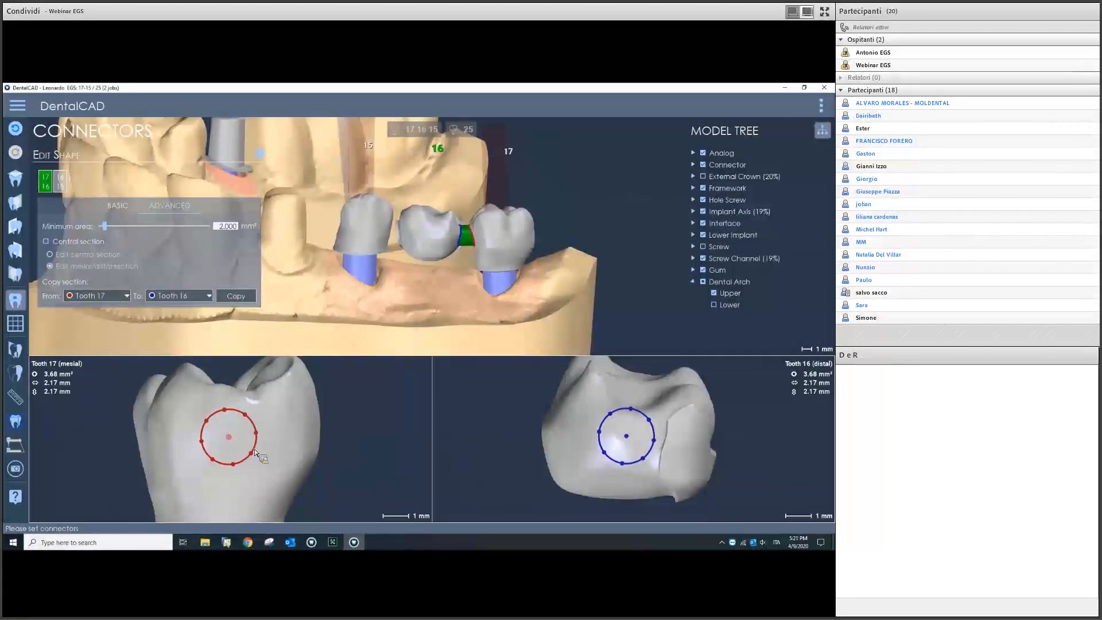
drag(256, 460, 255, 458)
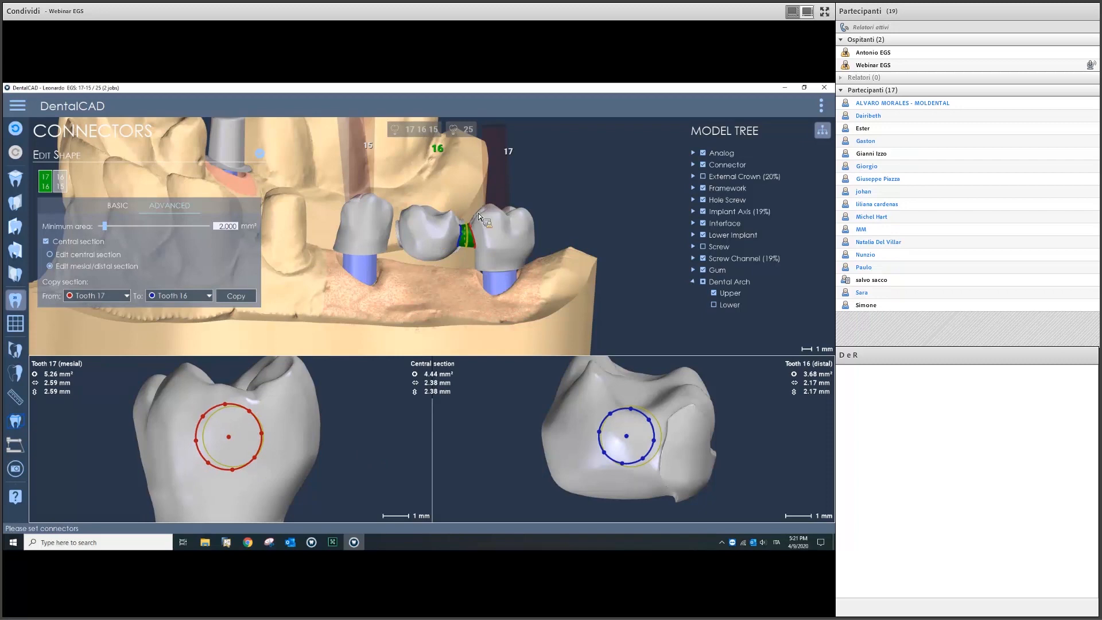
right_drag(474, 224, 522, 209)
scroll(481, 209, up, 4)
drag(523, 211, 525, 213)
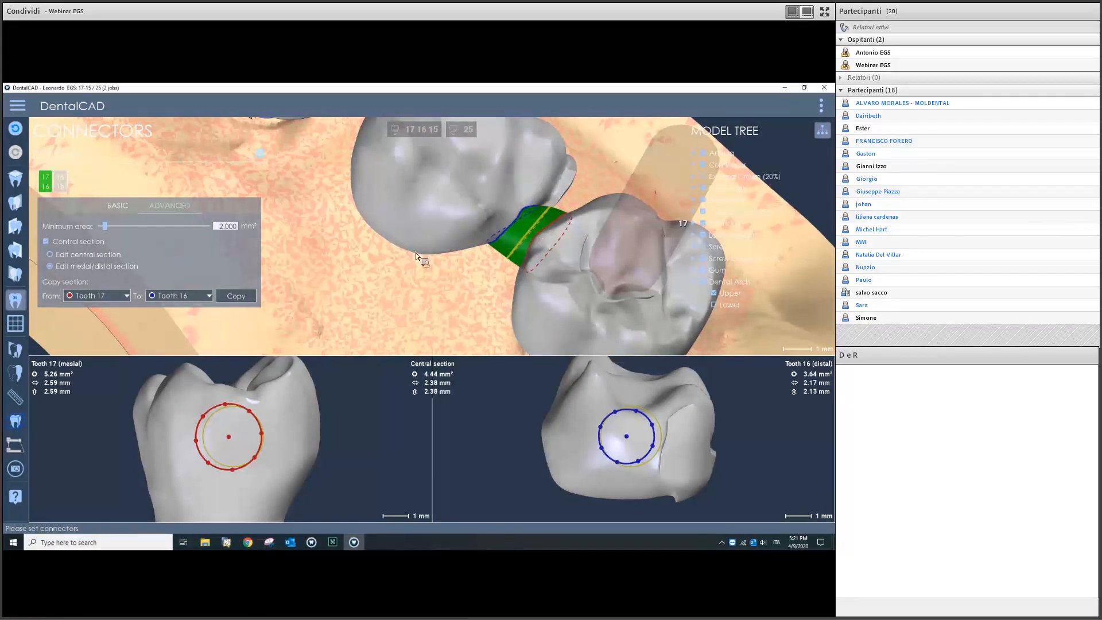
click(260, 152)
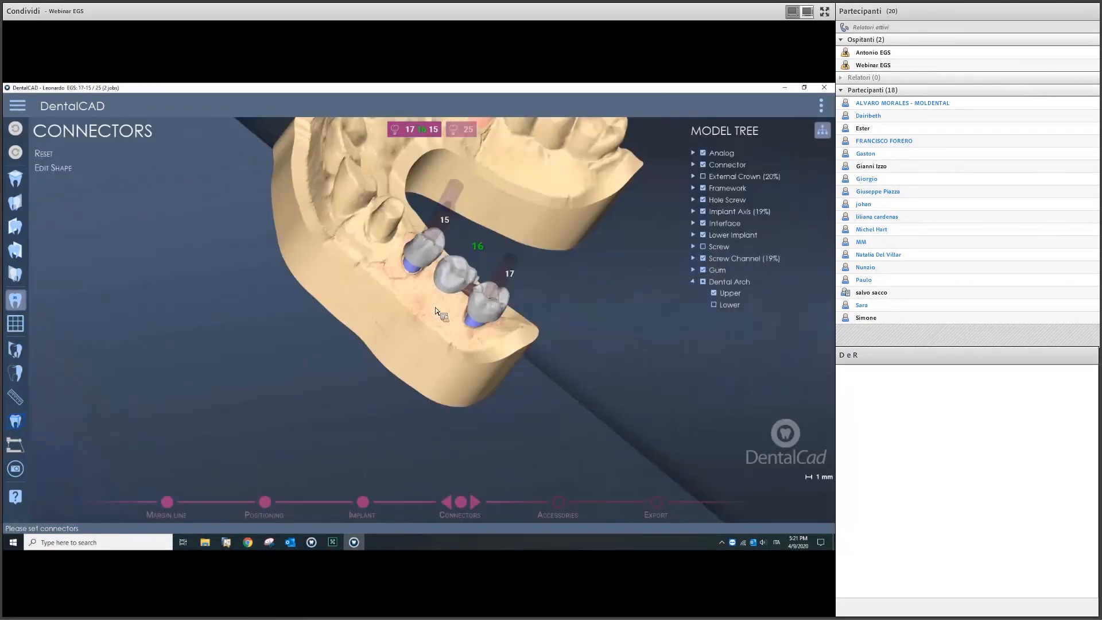
right_drag(436, 312, 450, 457)
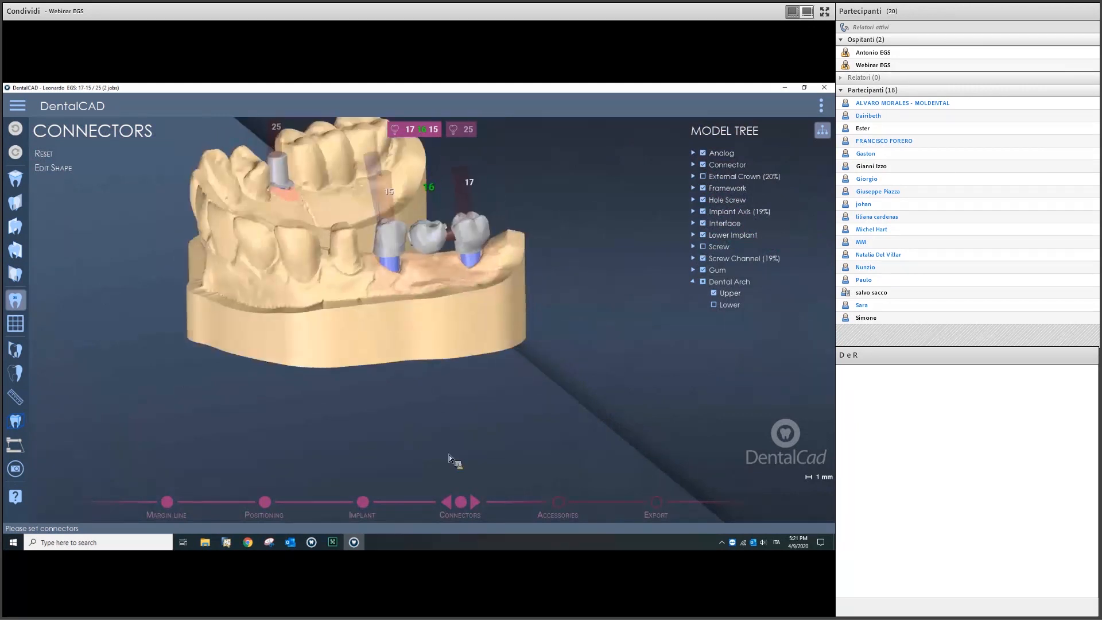
Step: Generate the prosthesis and enter the Accessories stage's Sculpt Shape options
click(477, 507)
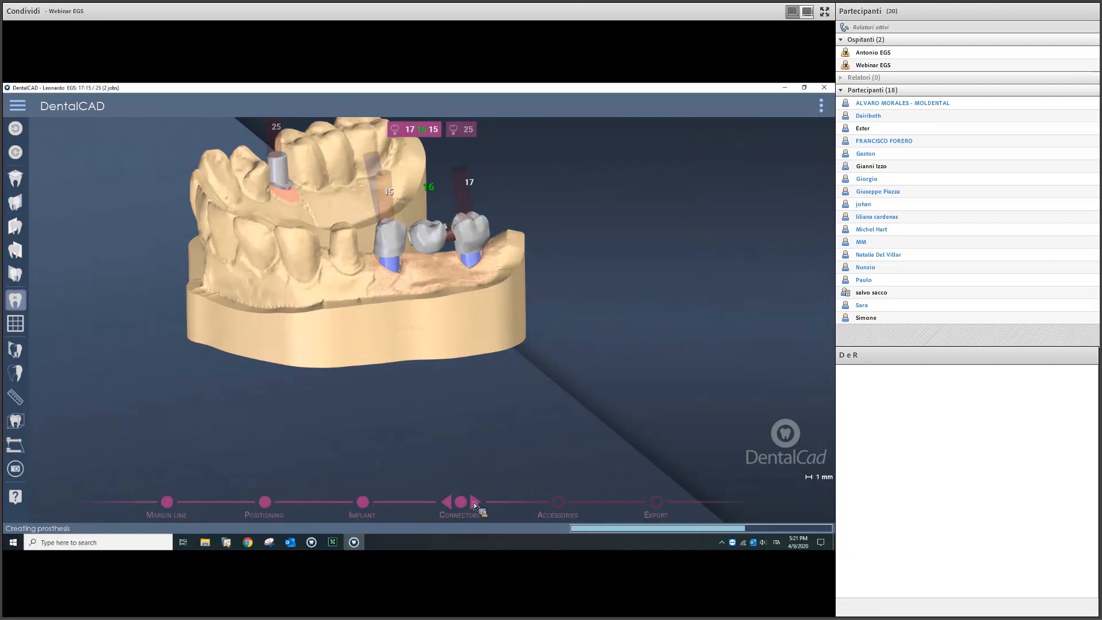
scroll(440, 267, up, 5)
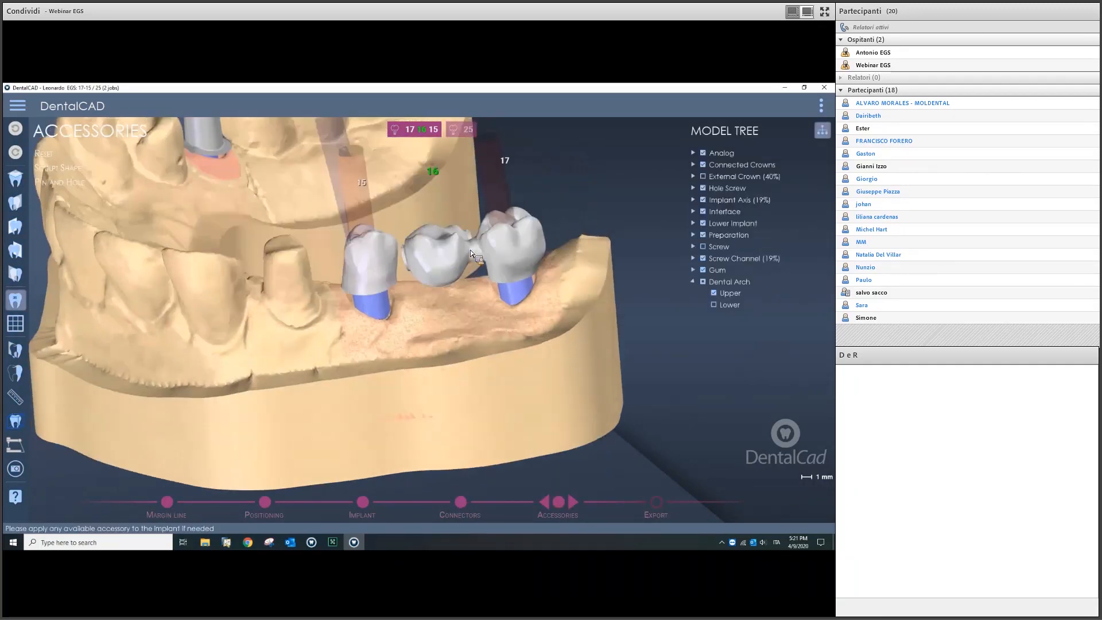
click(78, 168)
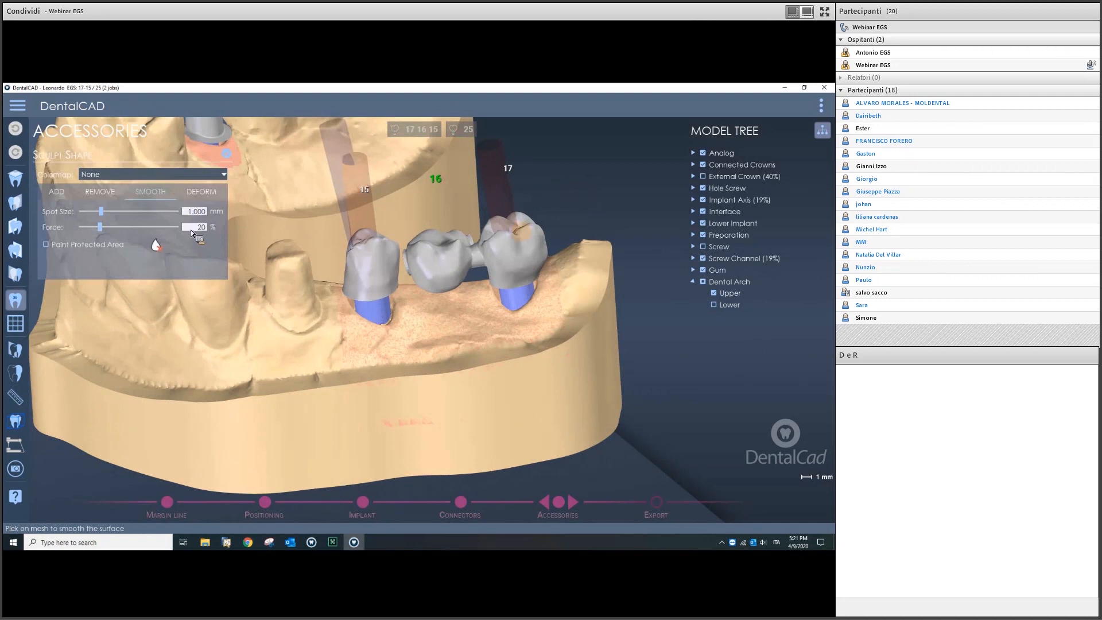
click(143, 174)
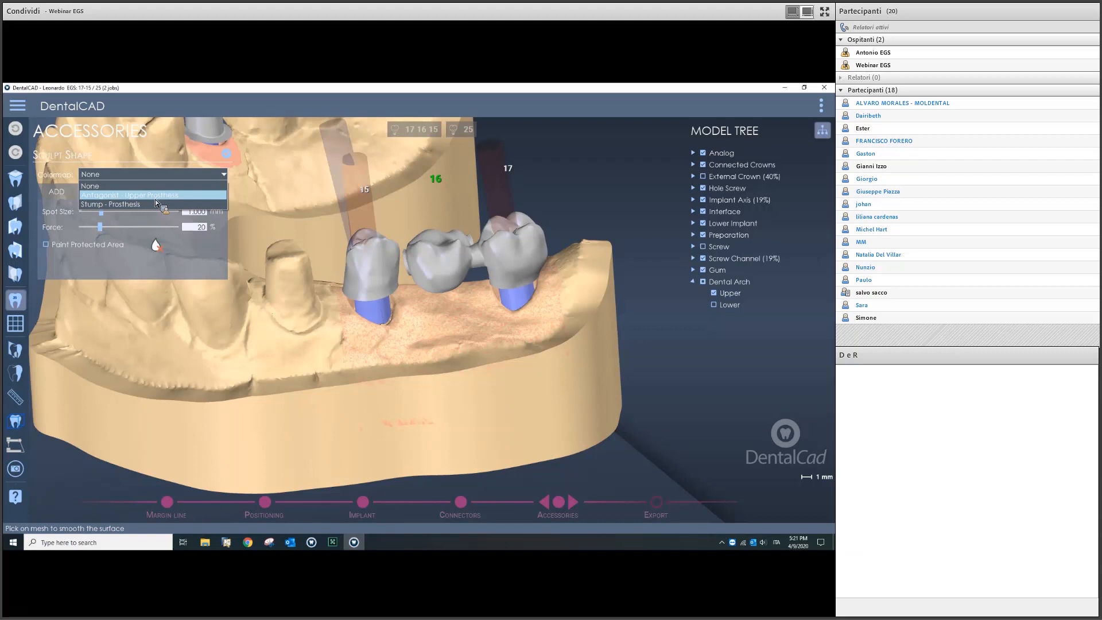
click(227, 157)
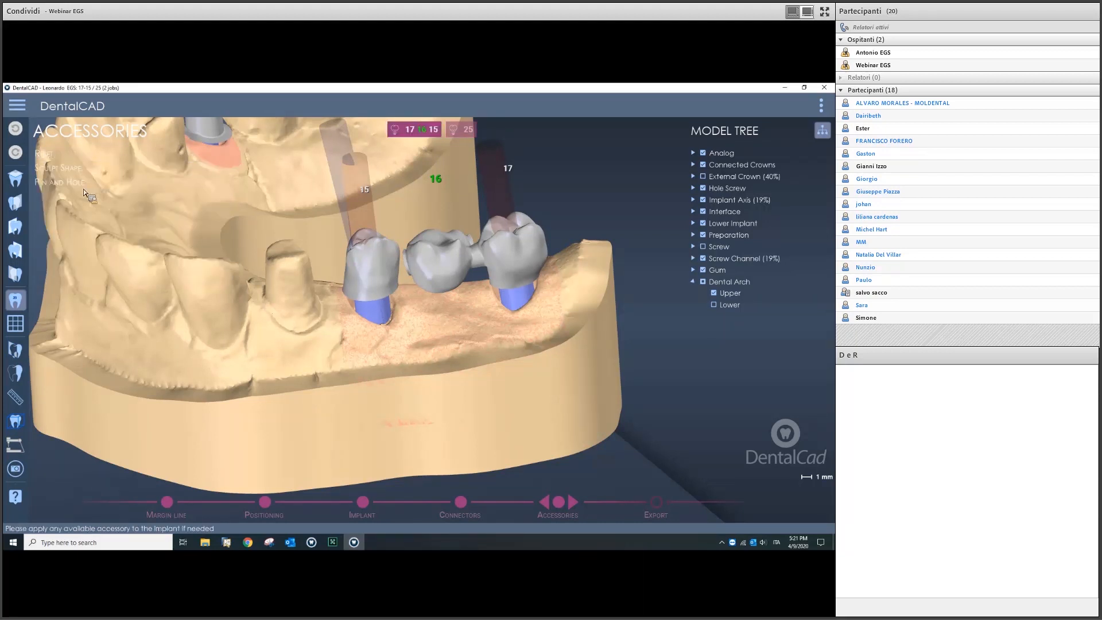
click(74, 171)
Step: Smooth the 16-17 connector surface with a 0.600 mm spot size
click(155, 194)
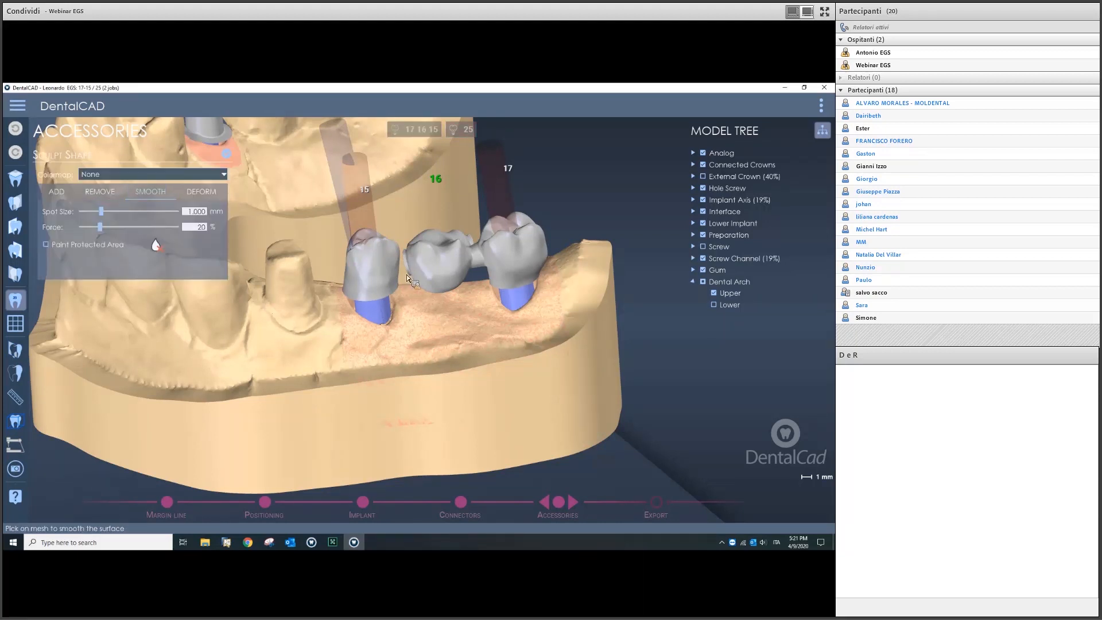
scroll(511, 267, up, 5)
scroll(455, 240, up, 3)
ctrl+scroll(446, 232, down, 4)
drag(450, 243, 447, 250)
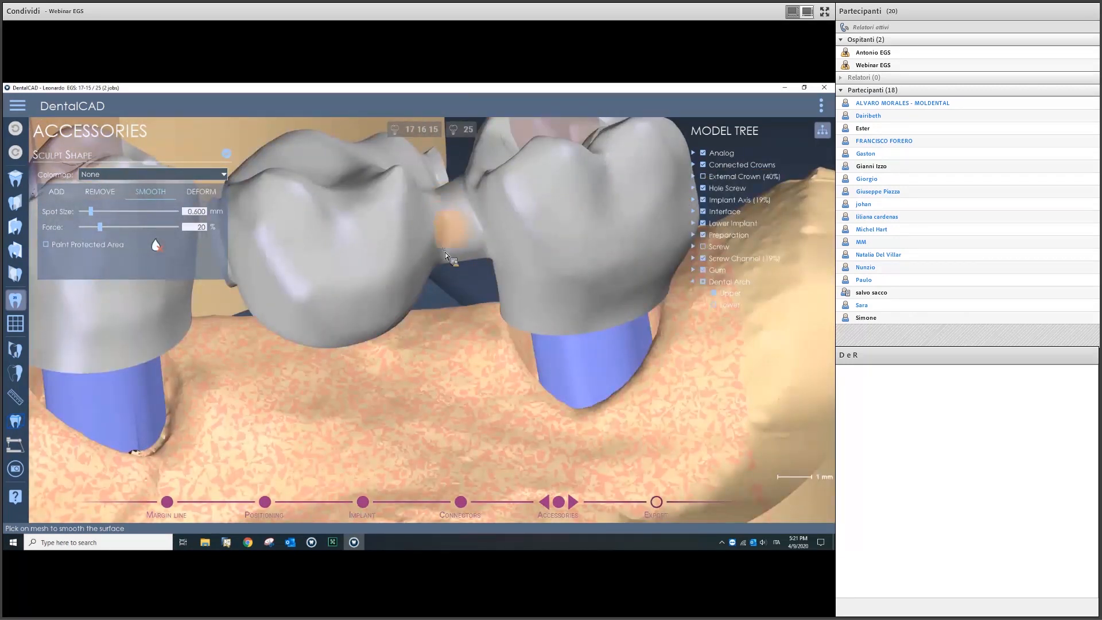
mouse_move(449, 205)
mouse_down()
mouse_move(484, 238)
mouse_move(472, 256)
mouse_move(442, 257)
mouse_move(432, 239)
mouse_move(447, 191)
mouse_move(484, 269)
mouse_up()
scroll(386, 260, down, 4)
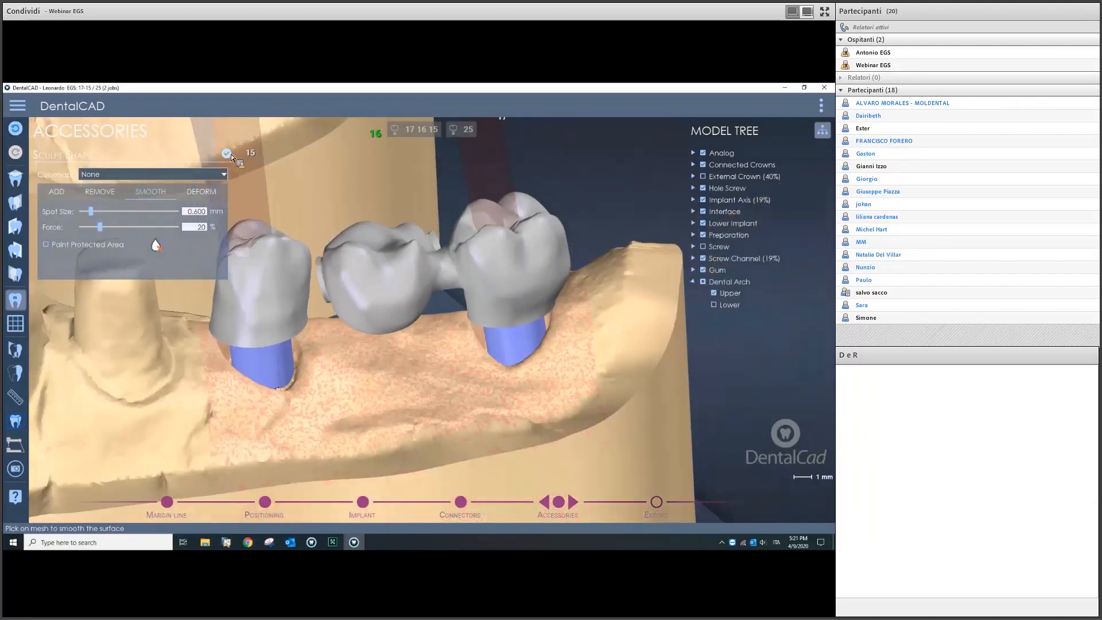
Step: Place a pin on the tooth 17 crown, tilt it upward, and taper it via the Angle slider
click(85, 182)
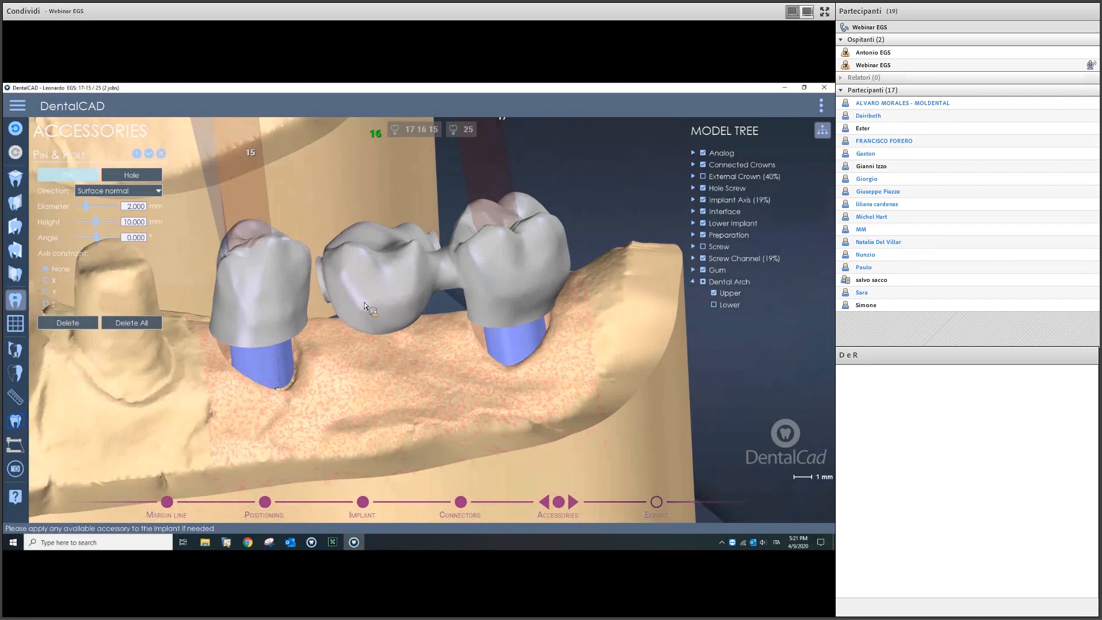
scroll(422, 299, down, 5)
right_drag(422, 298, 460, 264)
scroll(460, 264, up, 10)
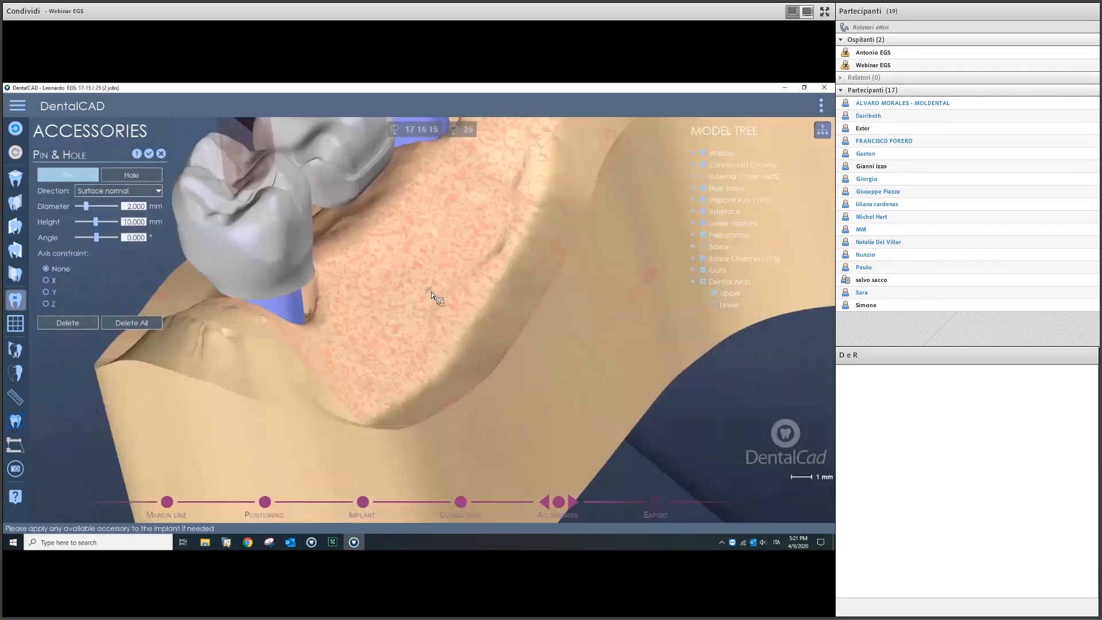
click(395, 281)
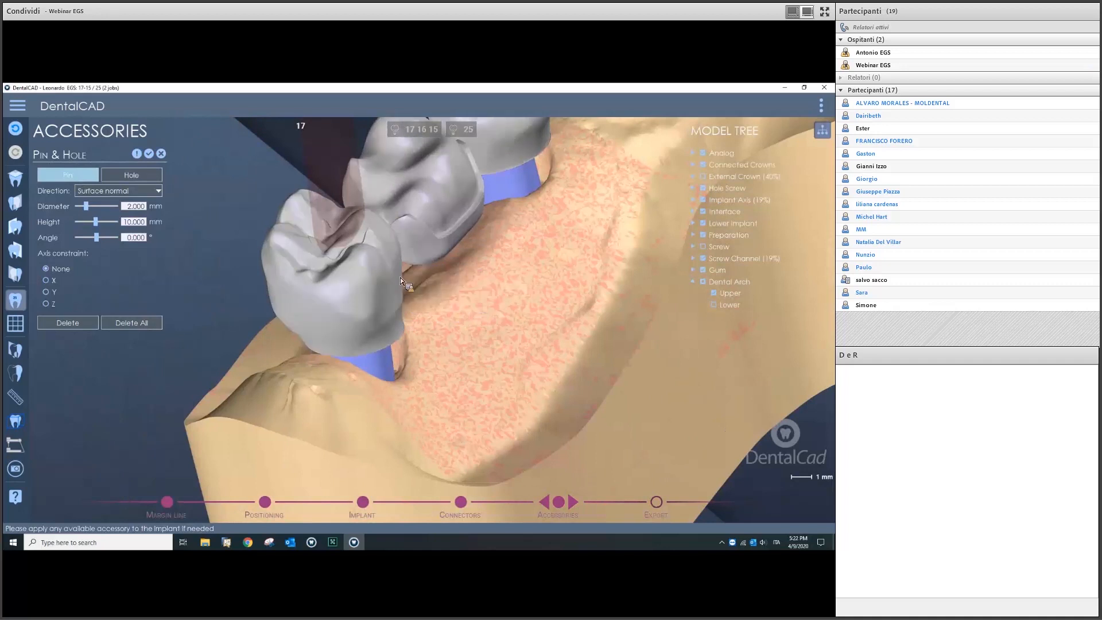
drag(479, 286, 470, 256)
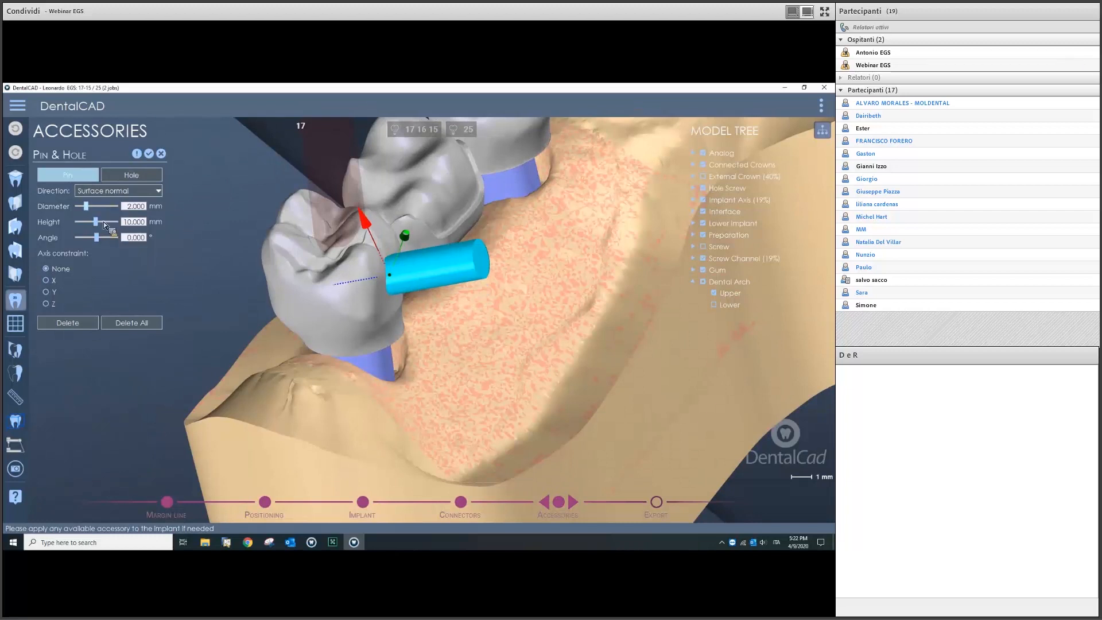
mouse_move(97, 238)
mouse_down()
mouse_move(113, 244)
mouse_move(90, 223)
mouse_move(103, 223)
mouse_up()
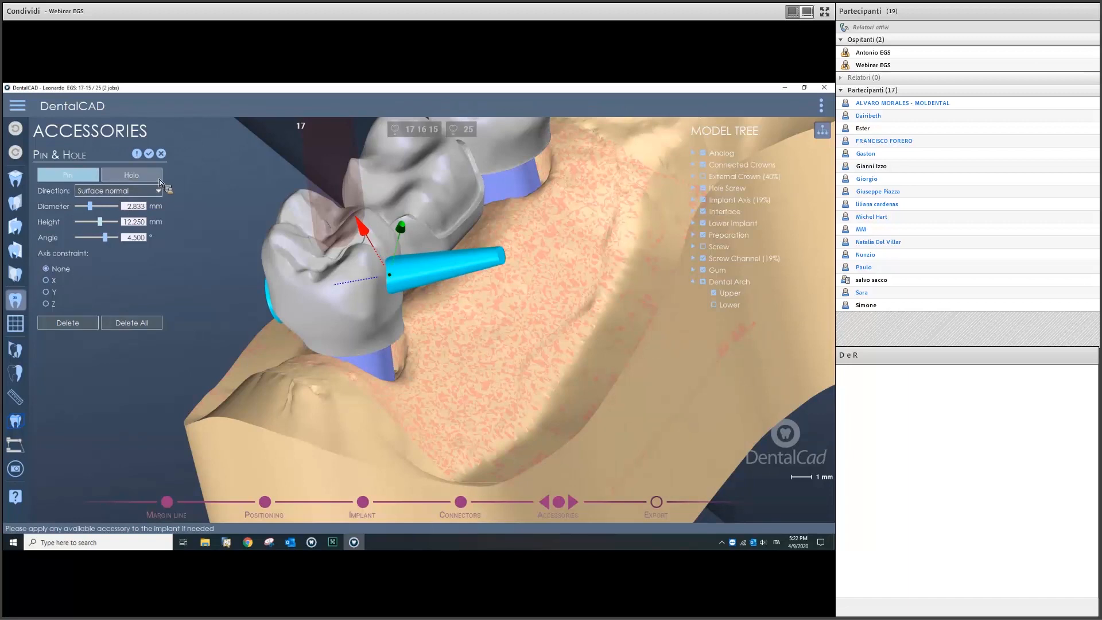
click(162, 154)
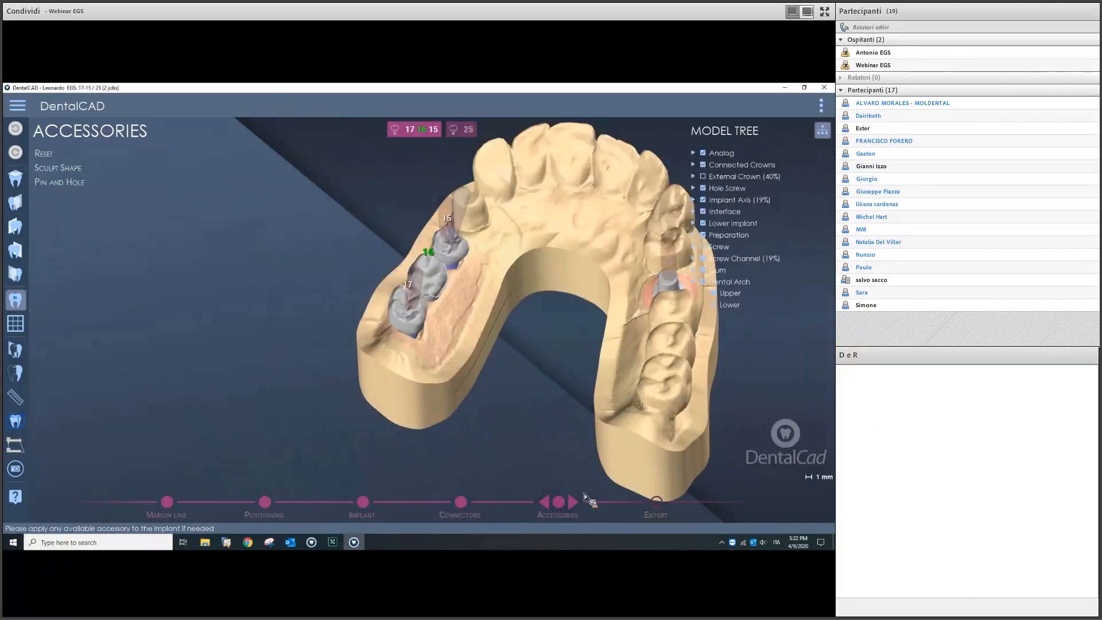
Step: Advance the case to the Export stage and orbit to a low side view of the arch
click(584, 493)
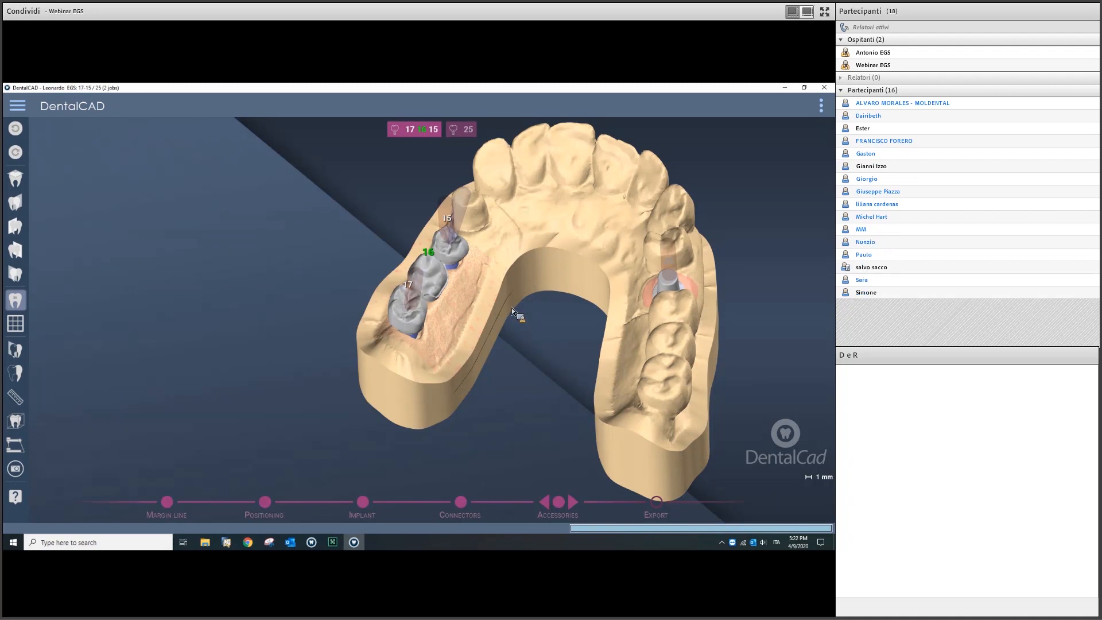
right_drag(545, 344, 599, 287)
scroll(463, 319, up, 2)
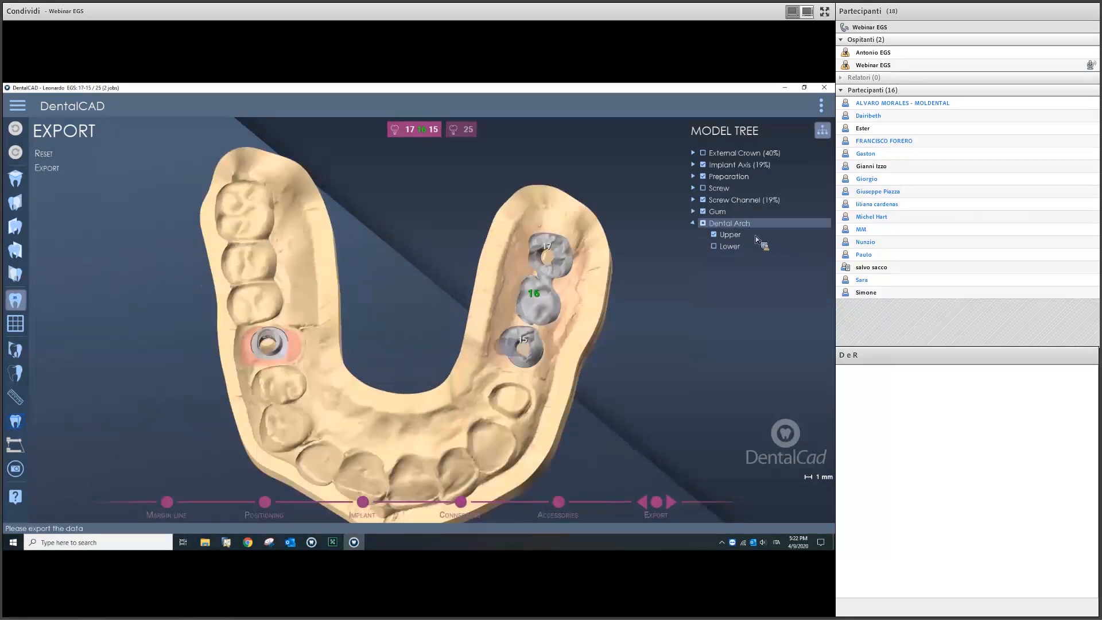
Step: Make the upper arch translucent, hide the implant axes, and keep screw-channel holes enabled for export
click(738, 235)
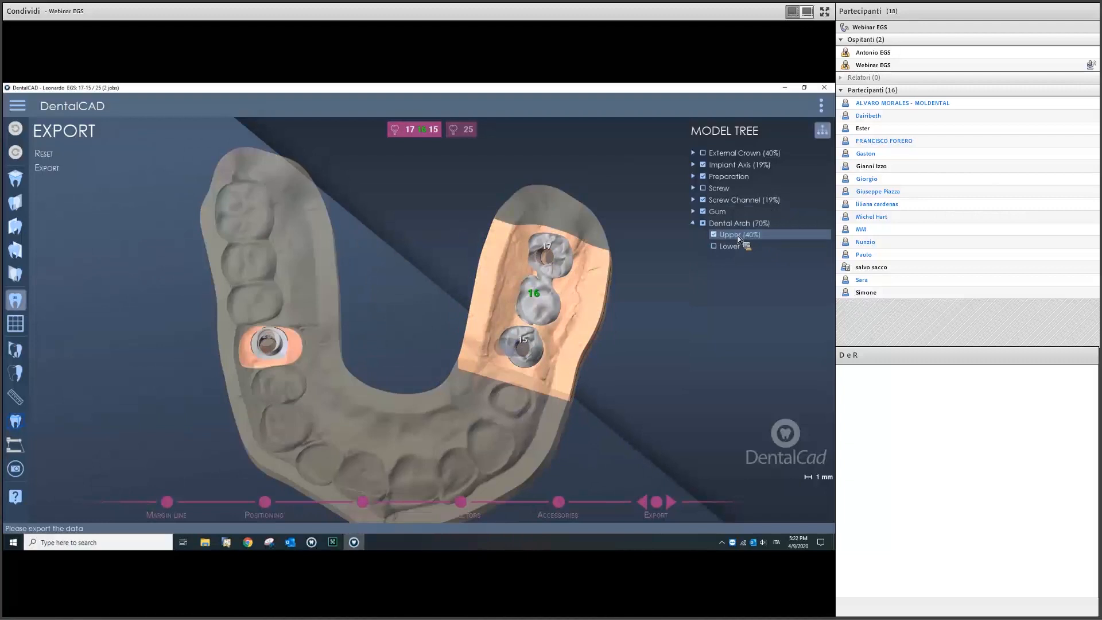
click(703, 164)
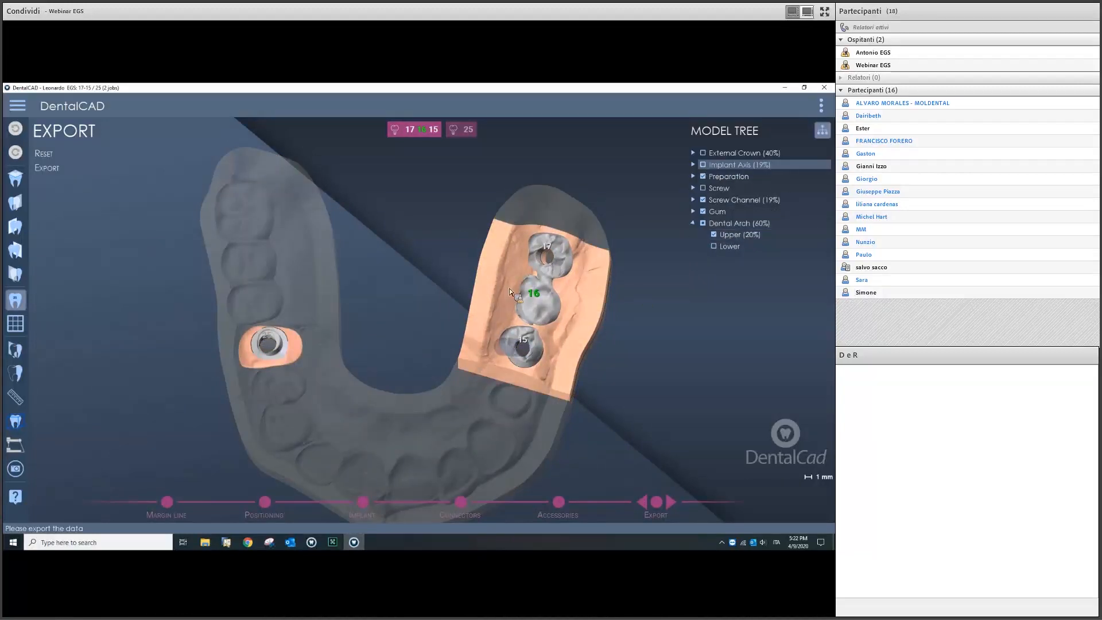
click(104, 169)
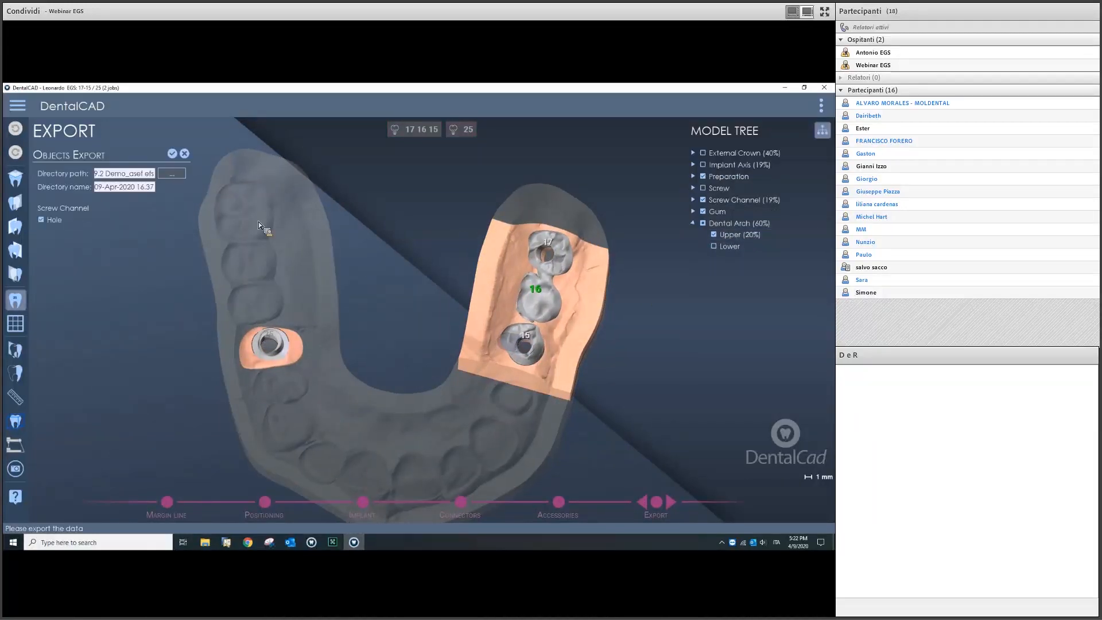
scroll(590, 295, up, 2)
middle_drag(473, 272, 450, 288)
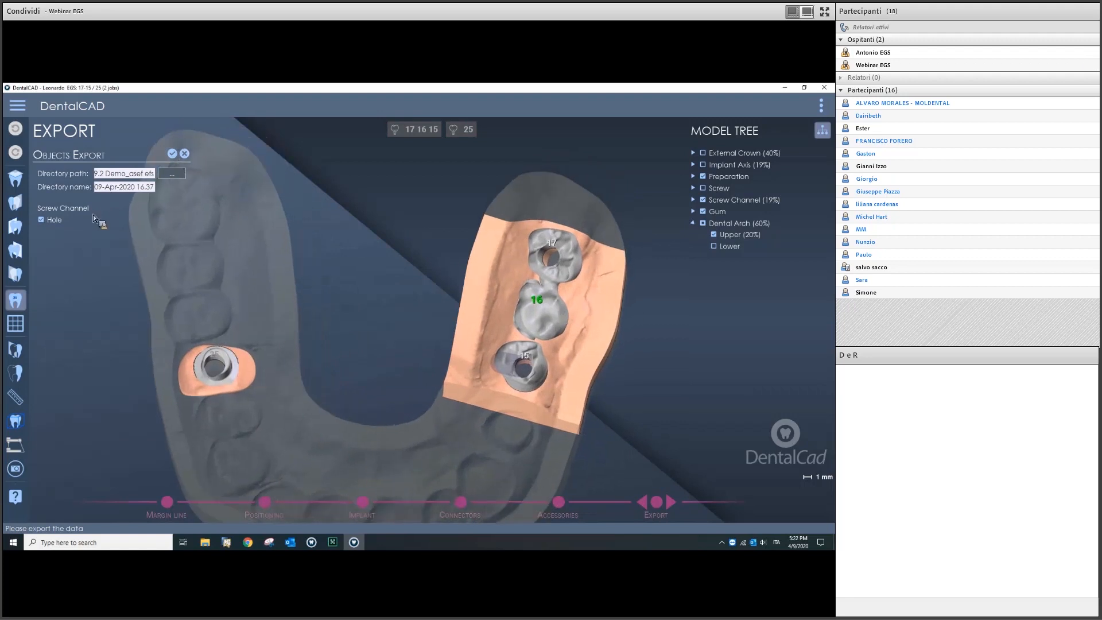
click(48, 222)
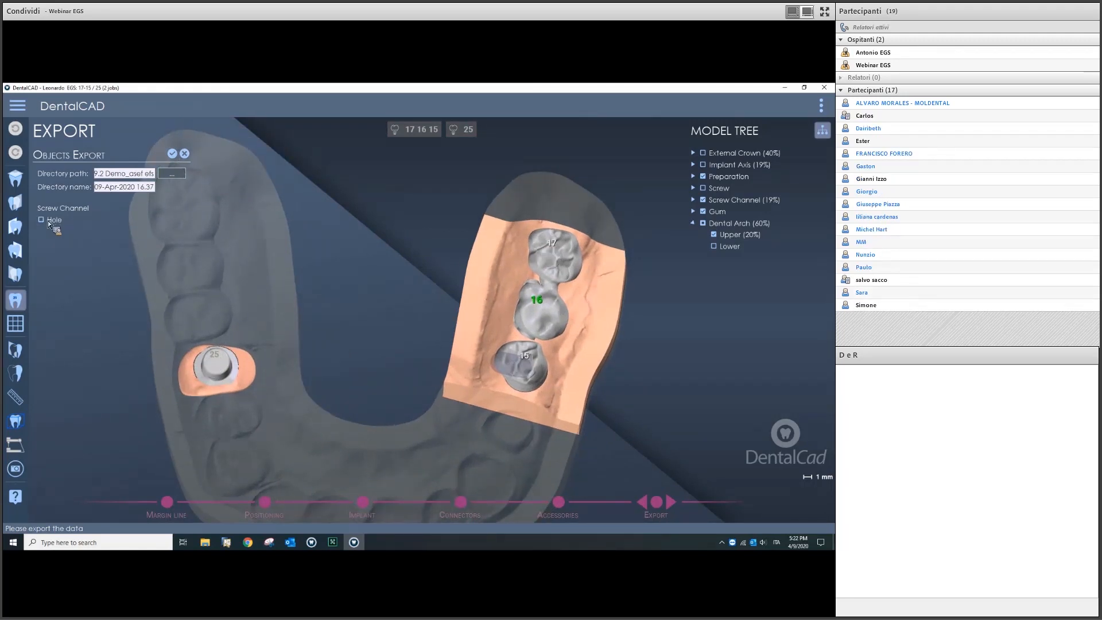
click(48, 222)
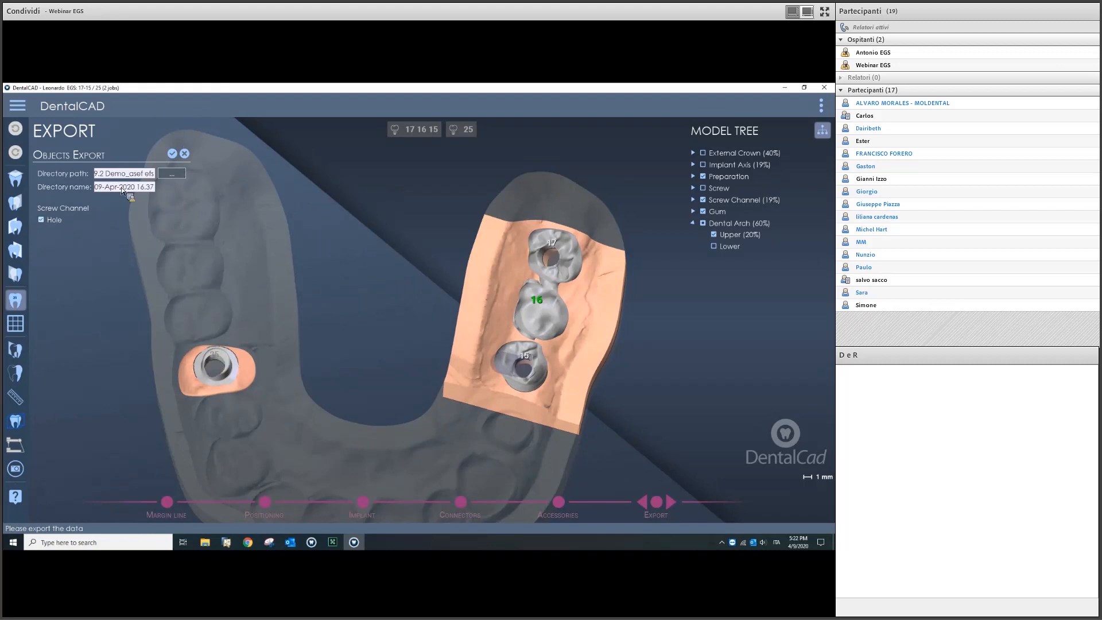
Step: Confirm the export settings, dismiss the folder-creation error, and start the export
click(172, 154)
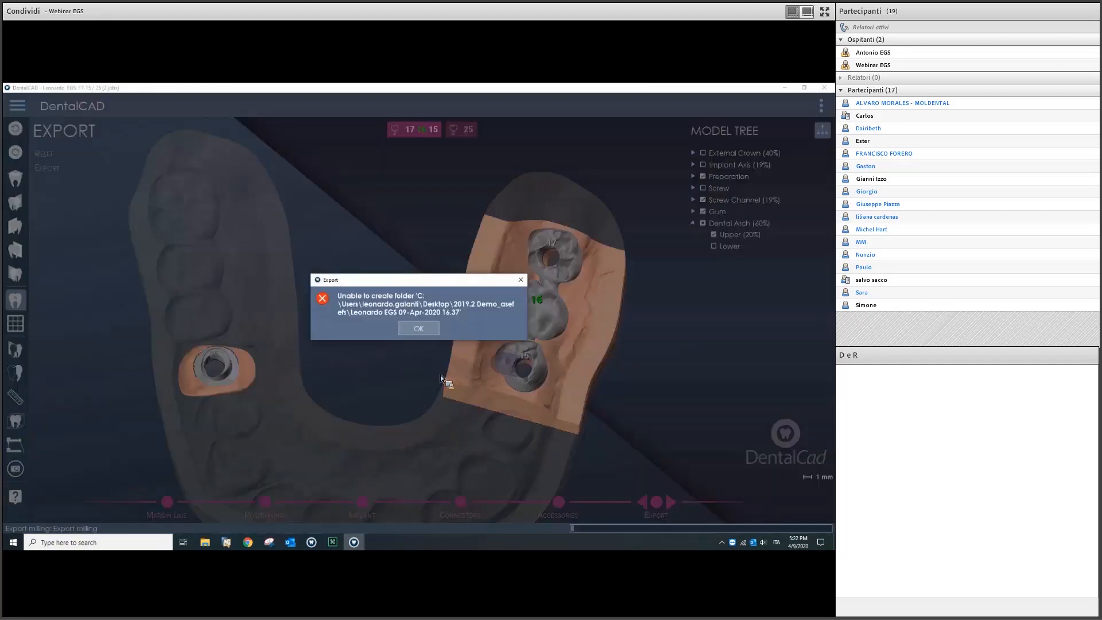
click(423, 328)
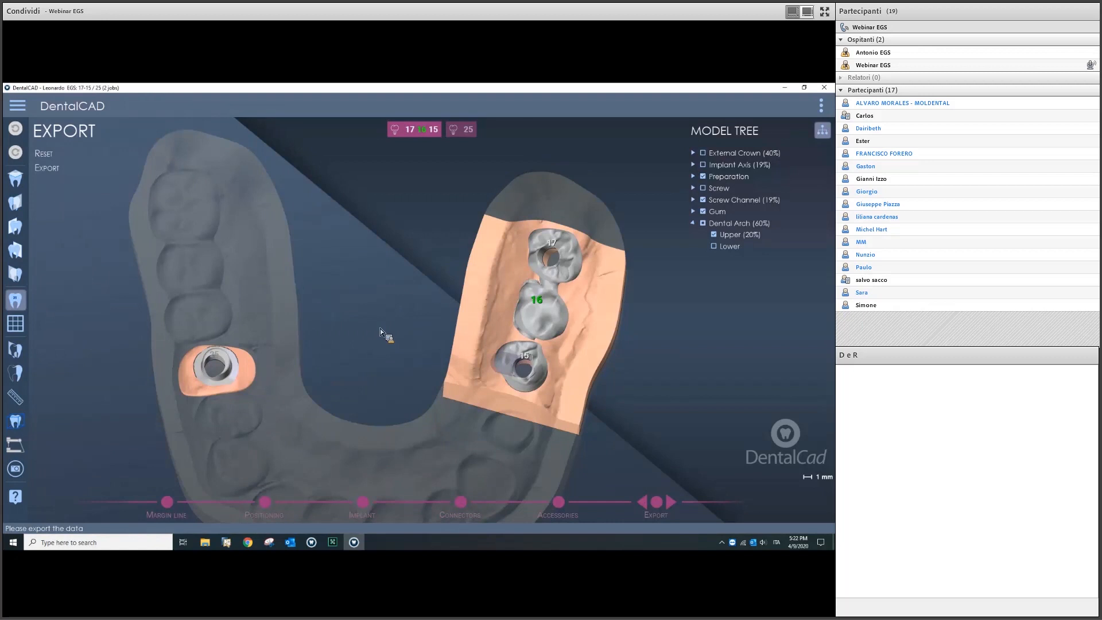
scroll(421, 352, down, 5)
right_drag(427, 324, 418, 310)
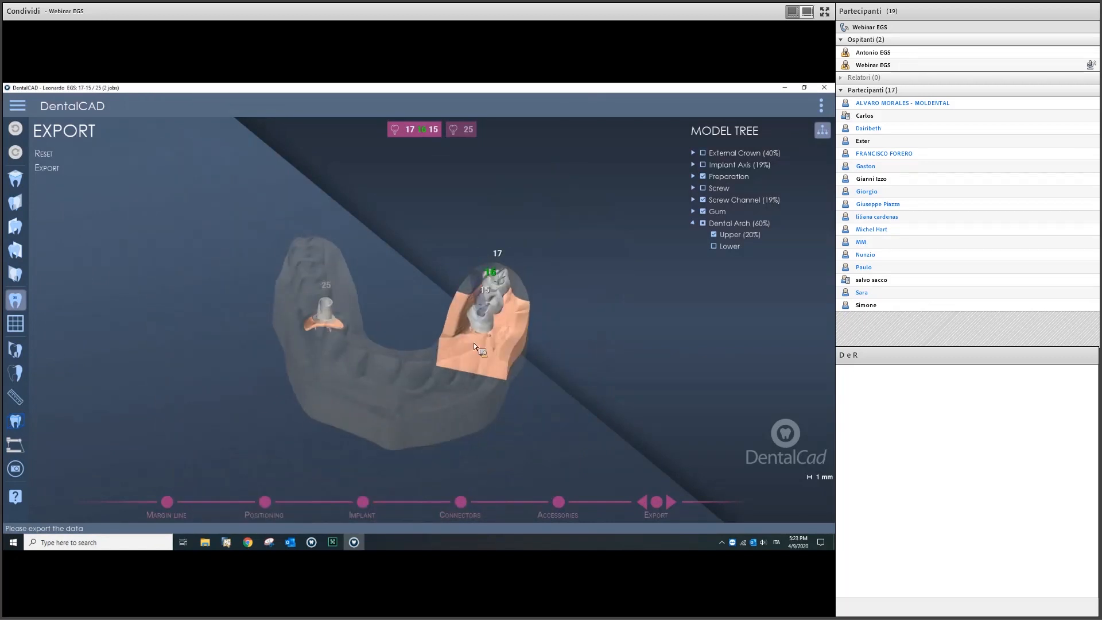
click(670, 499)
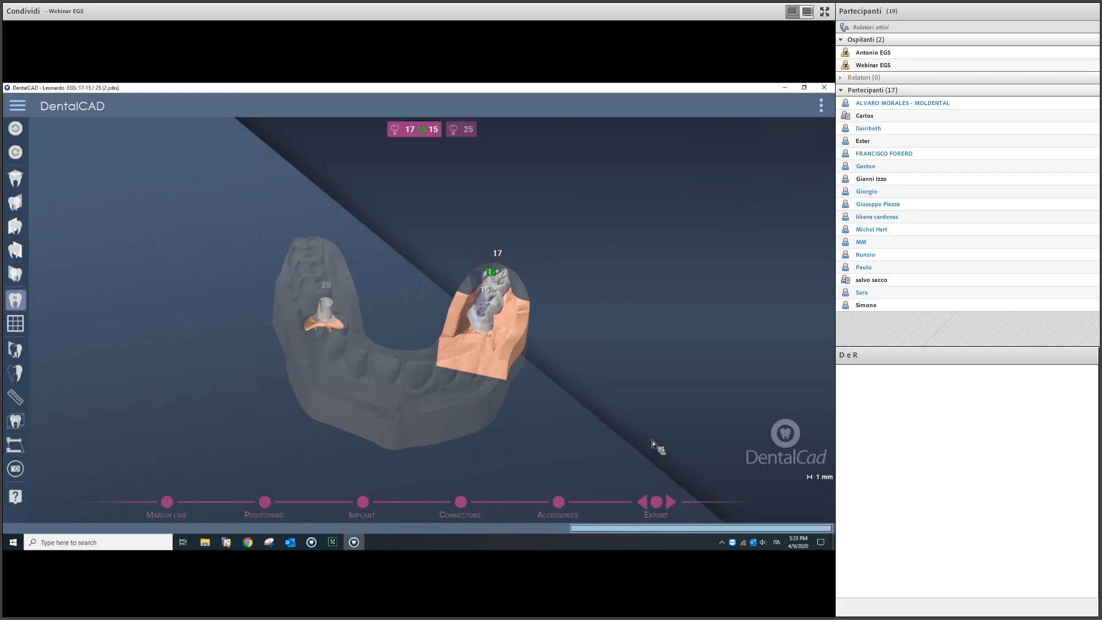